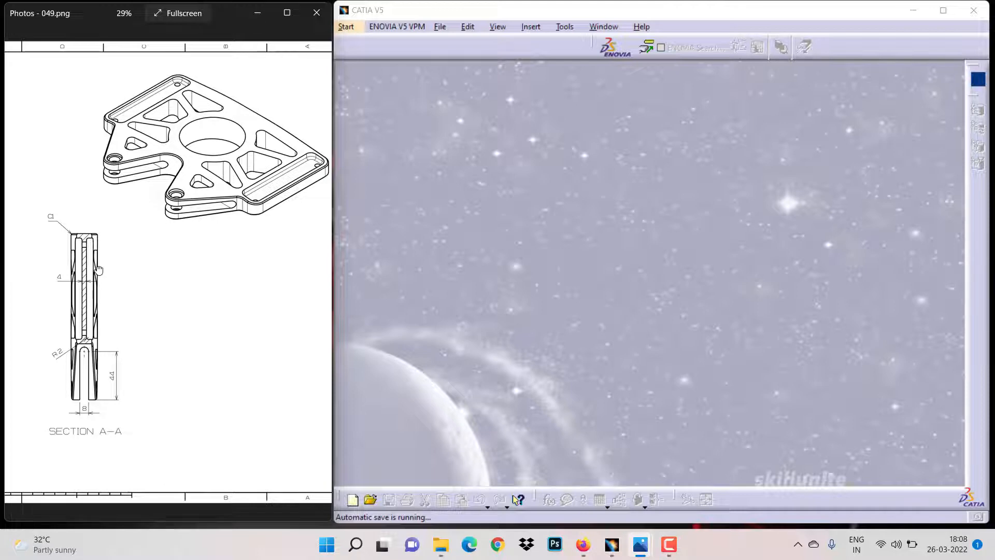
Examine the reference drawing's plan view, side view and section dimensions
drag(98, 269, 286, 270)
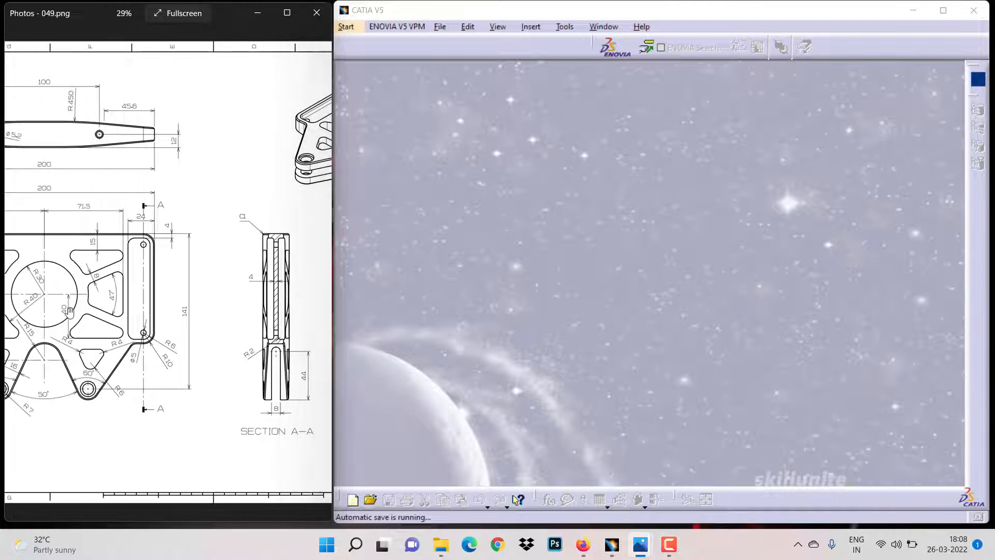
mouse_move(66, 317)
mouse_down()
mouse_move(180, 317)
mouse_move(143, 311)
mouse_up()
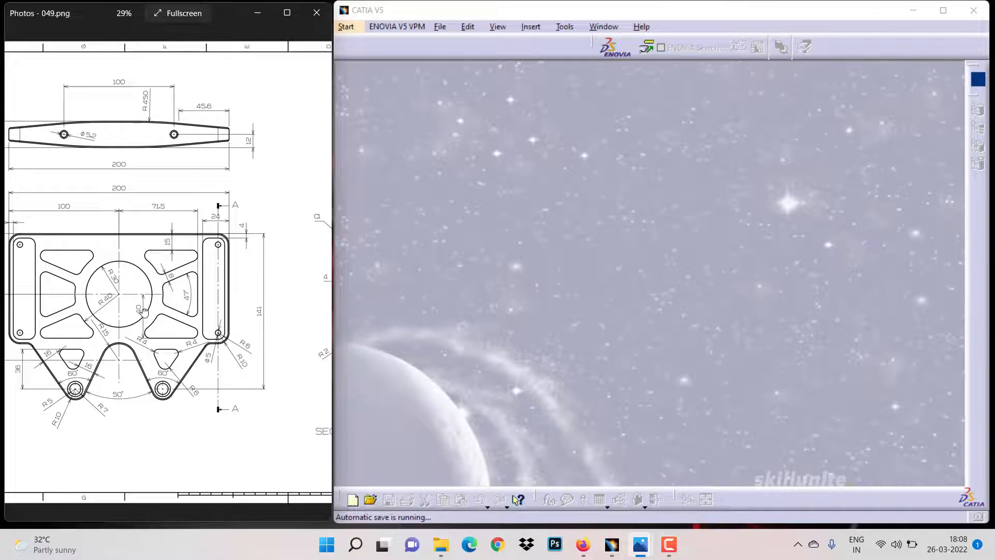
drag(144, 311, 174, 311)
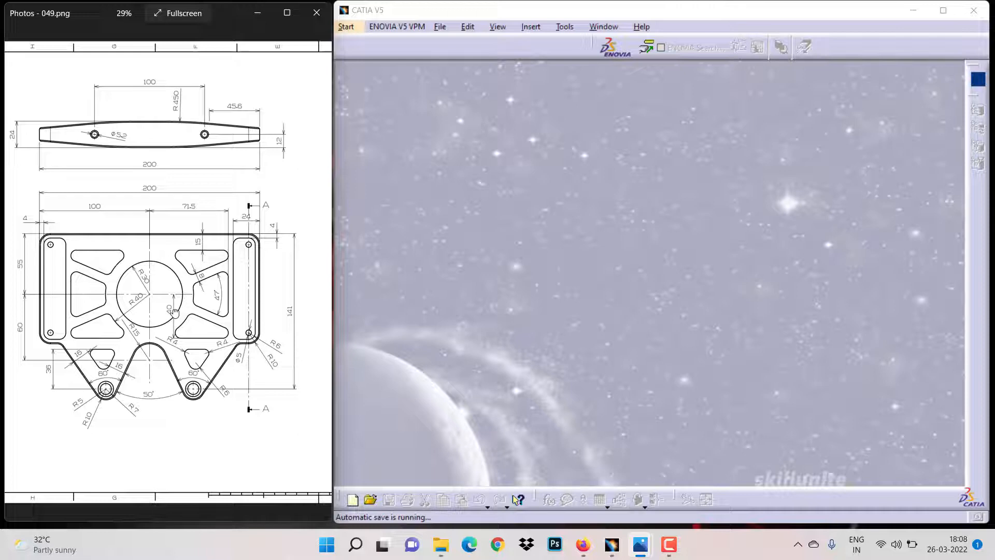
Open the m-12 part in the modelling workbench
click(343, 30)
click(358, 39)
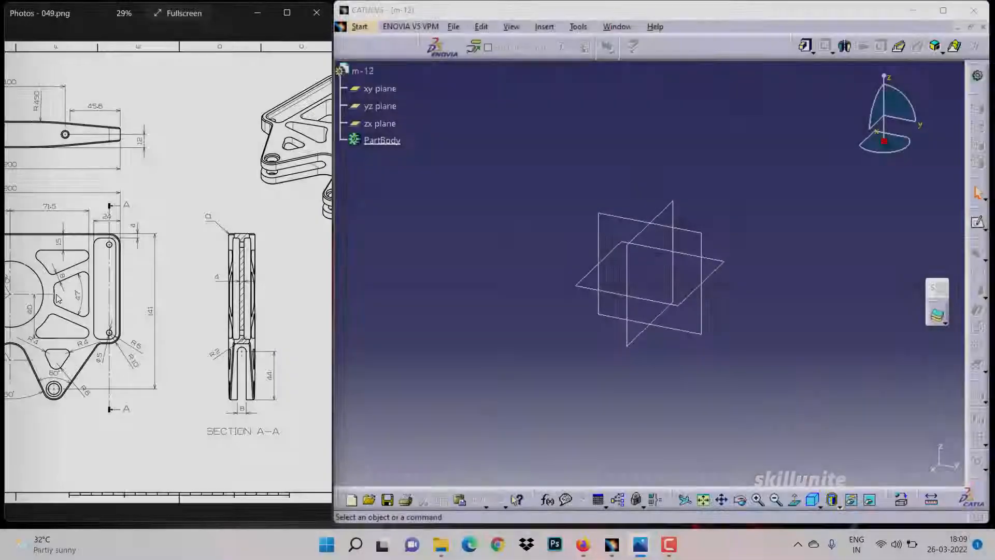
Study the drawing's isometric view and section A-A for thickness and layout
mouse_move(59, 291)
mouse_down()
mouse_move(2, 290)
mouse_move(210, 274)
mouse_move(93, 284)
mouse_move(201, 278)
mouse_up()
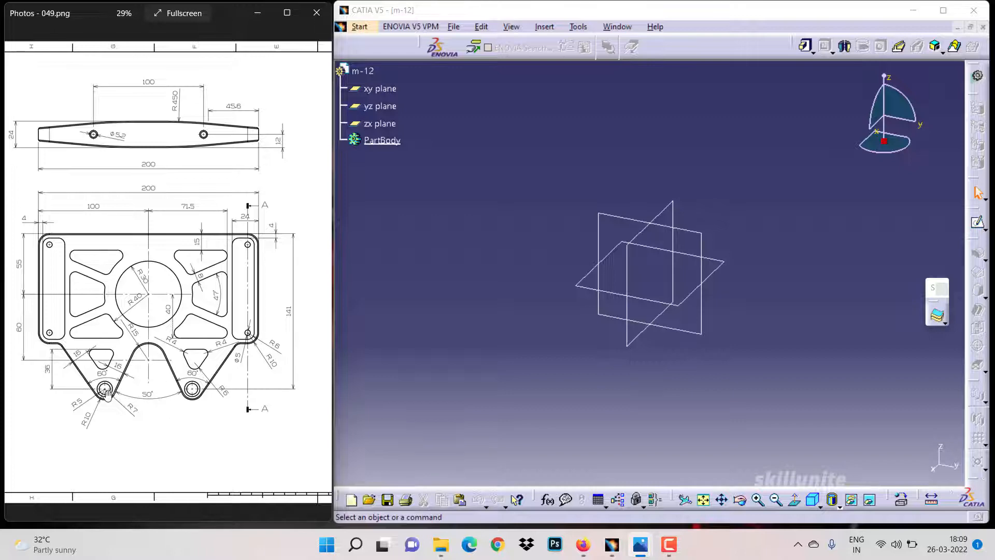
drag(181, 347, 95, 324)
drag(198, 340, 109, 330)
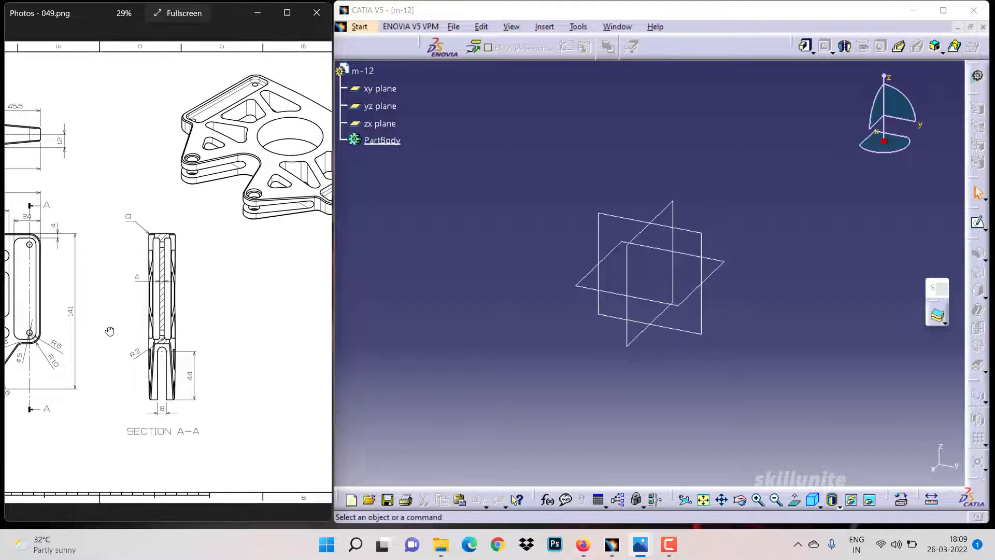
drag(109, 331, 110, 332)
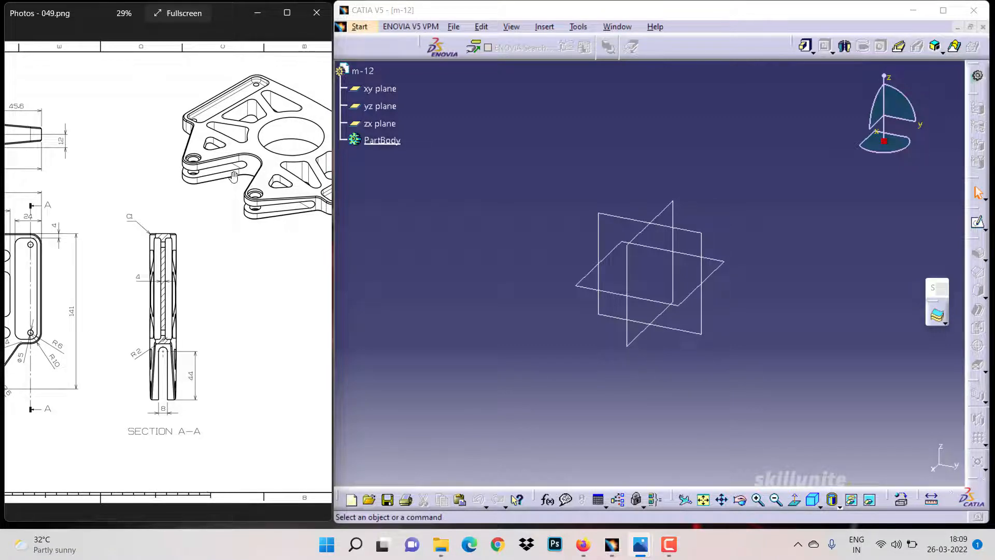
drag(222, 268, 125, 276)
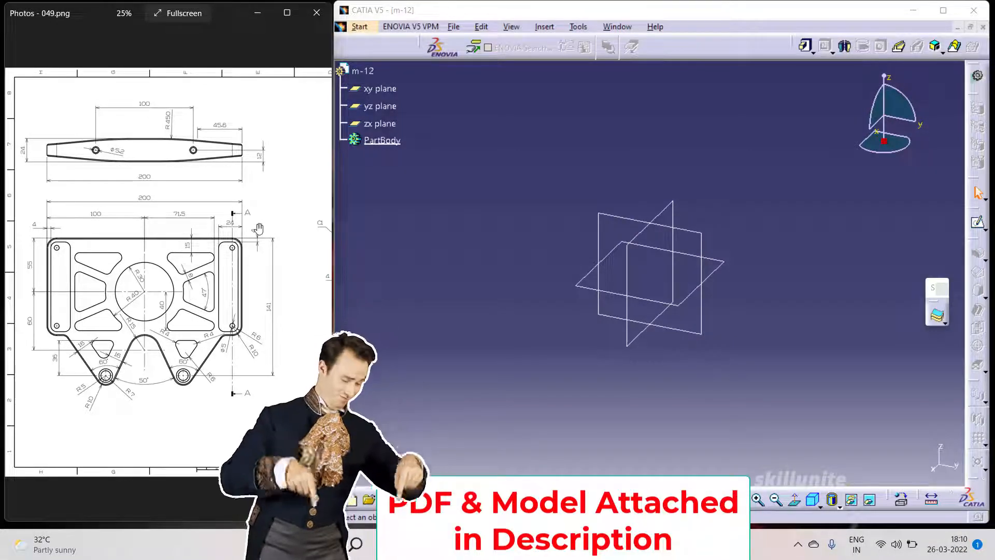
Start a sketch on the plane and create vertical and horizontal construction axes through the origin
click(610, 217)
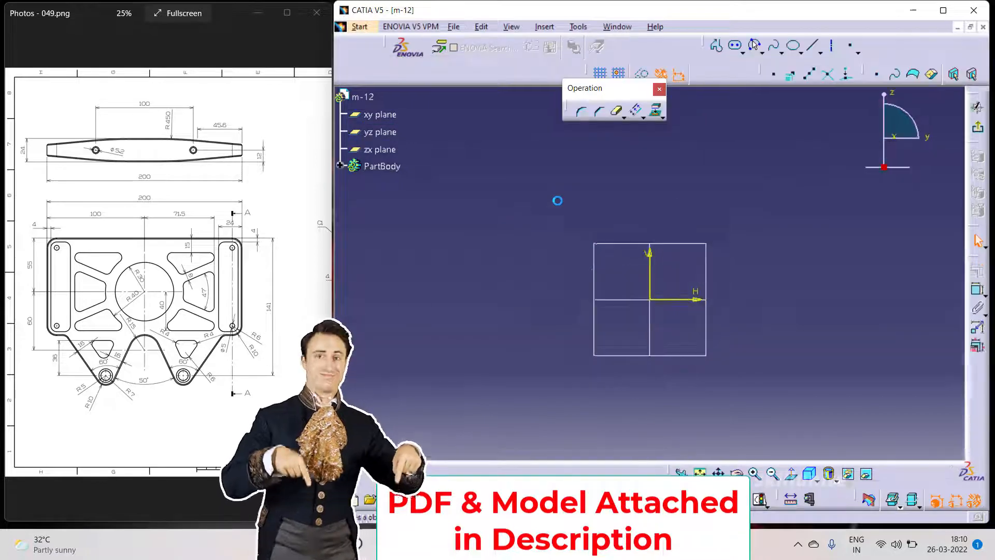
click(819, 51)
click(830, 88)
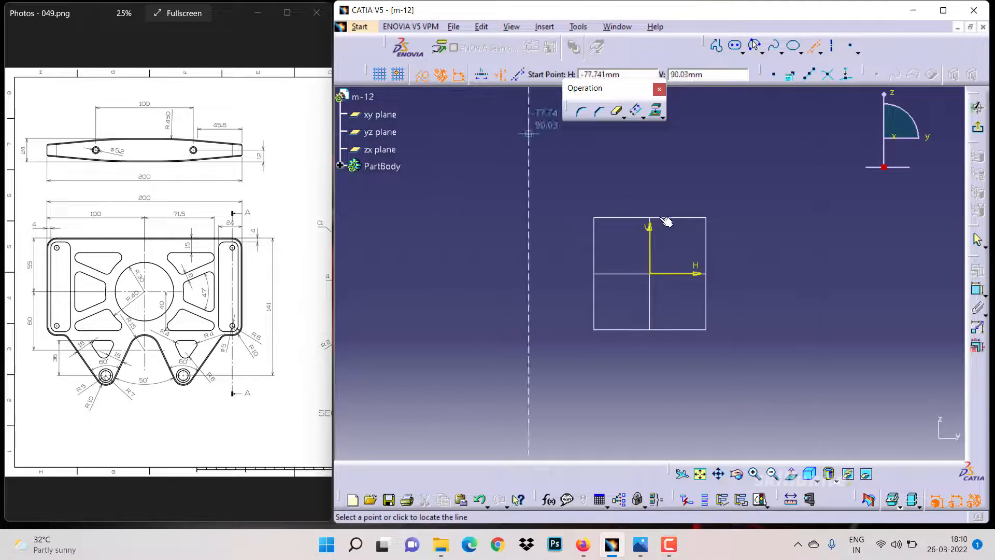
click(650, 273)
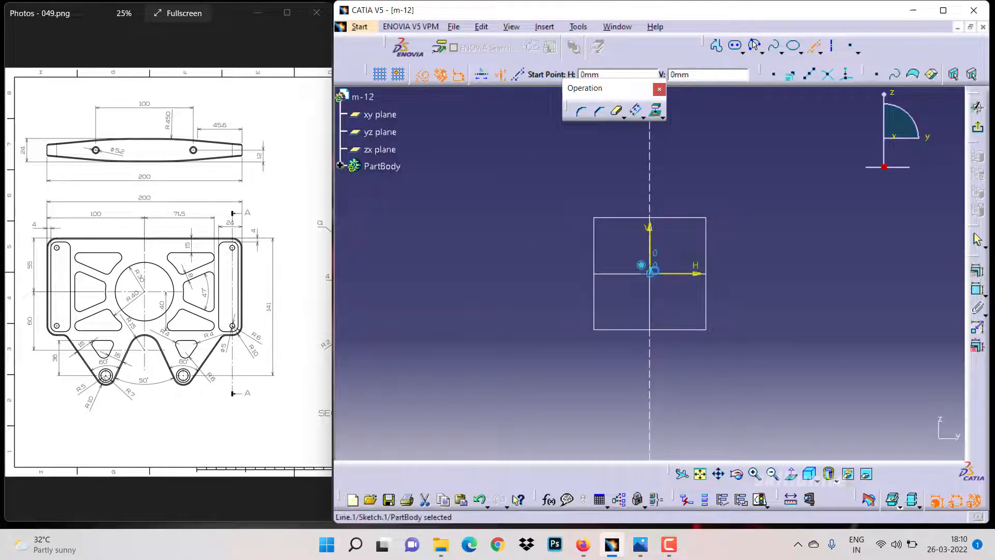
click(482, 74)
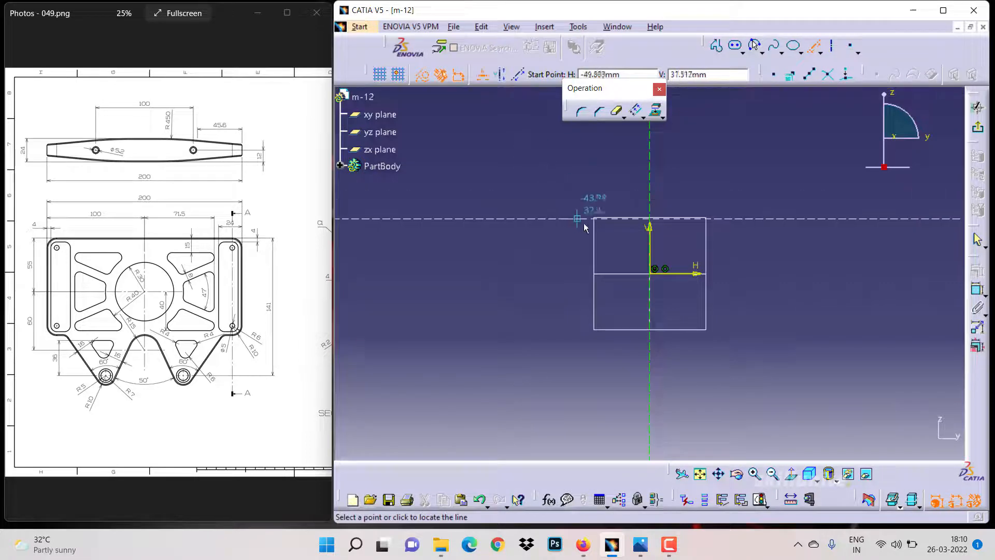
click(654, 278)
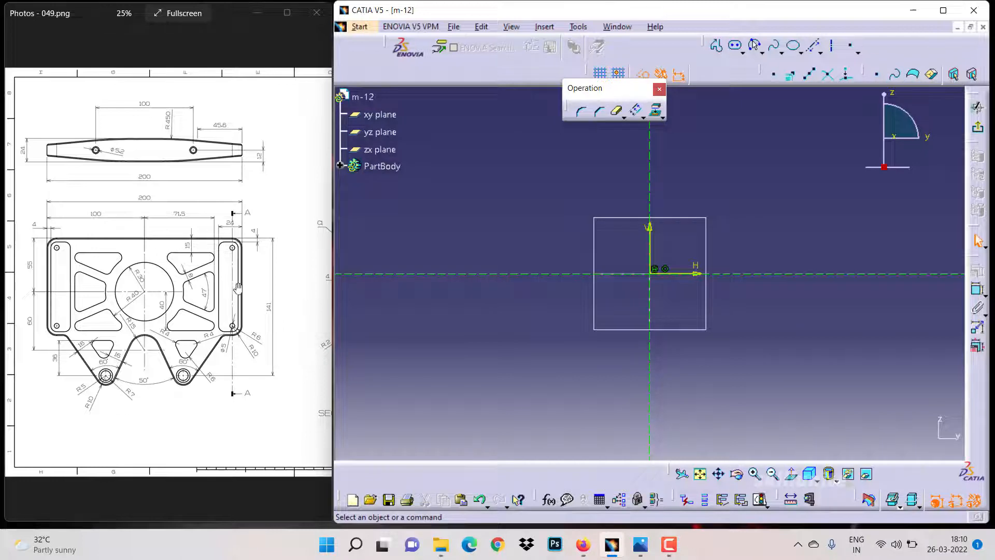
Sketch the half outline as a profile of lines and tangent arcs from the origin around the lower notch
click(718, 46)
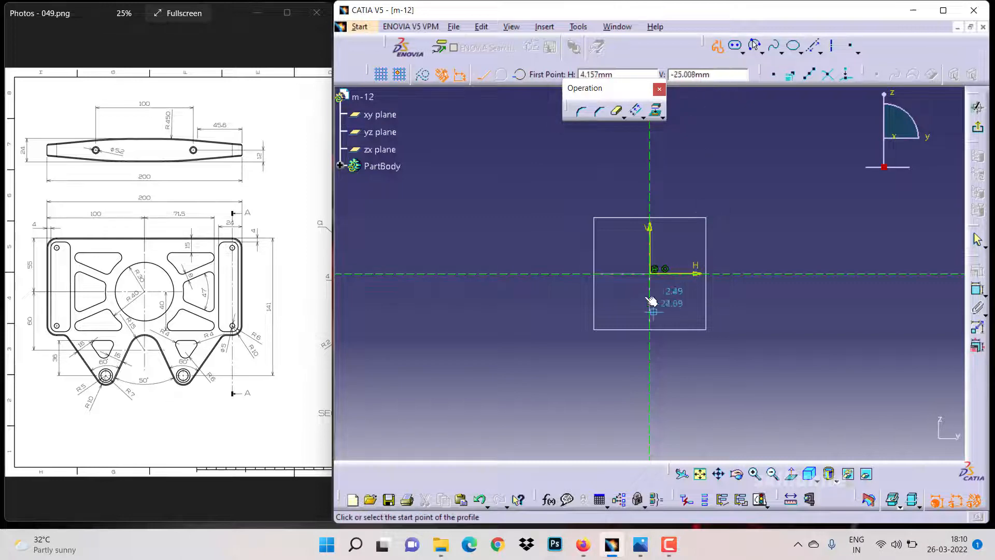
click(650, 273)
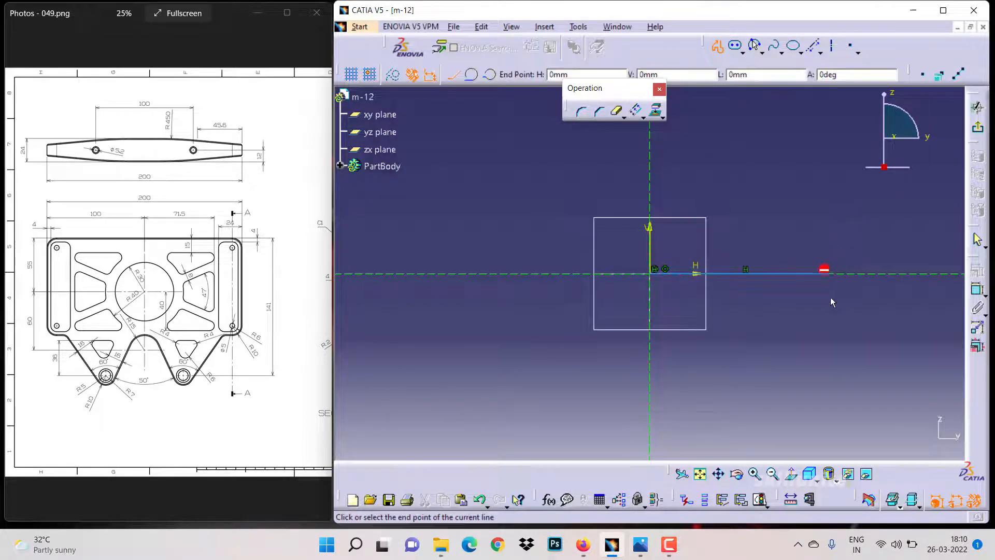
click(832, 273)
click(833, 376)
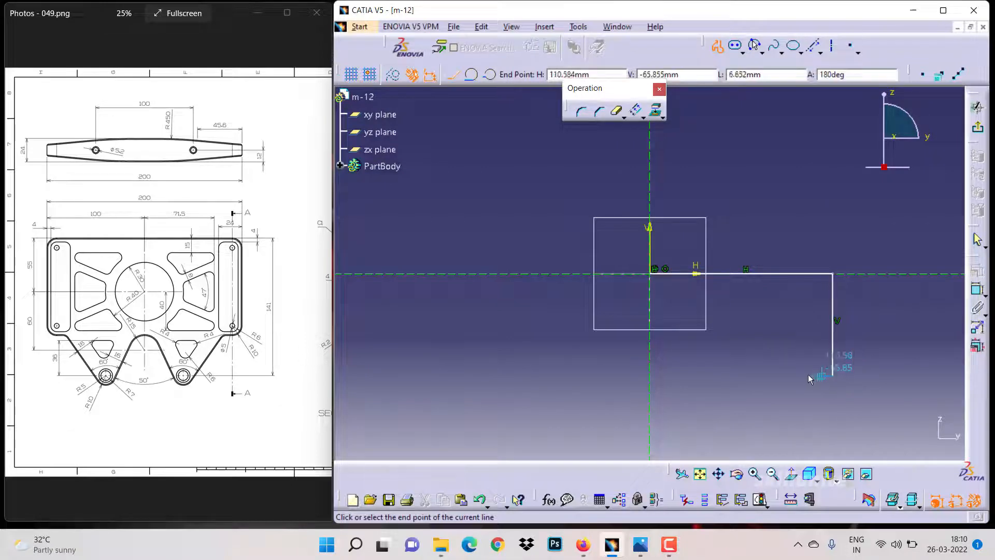
click(789, 376)
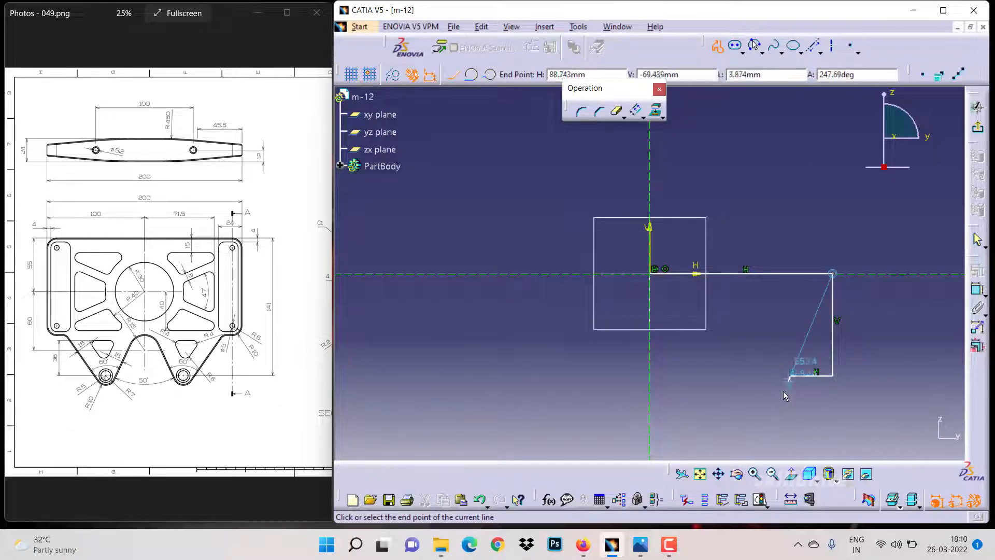
click(758, 440)
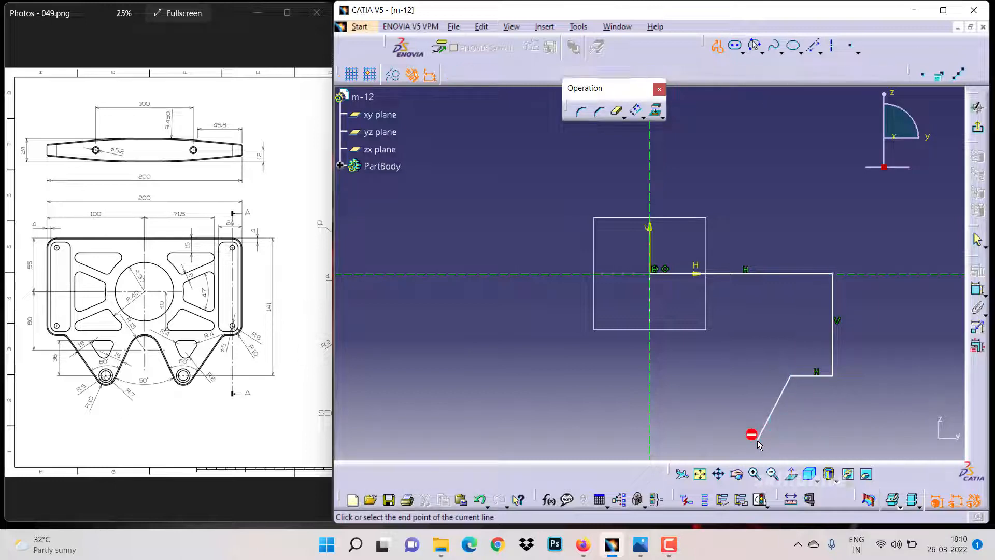
drag(729, 441, 729, 440)
click(726, 437)
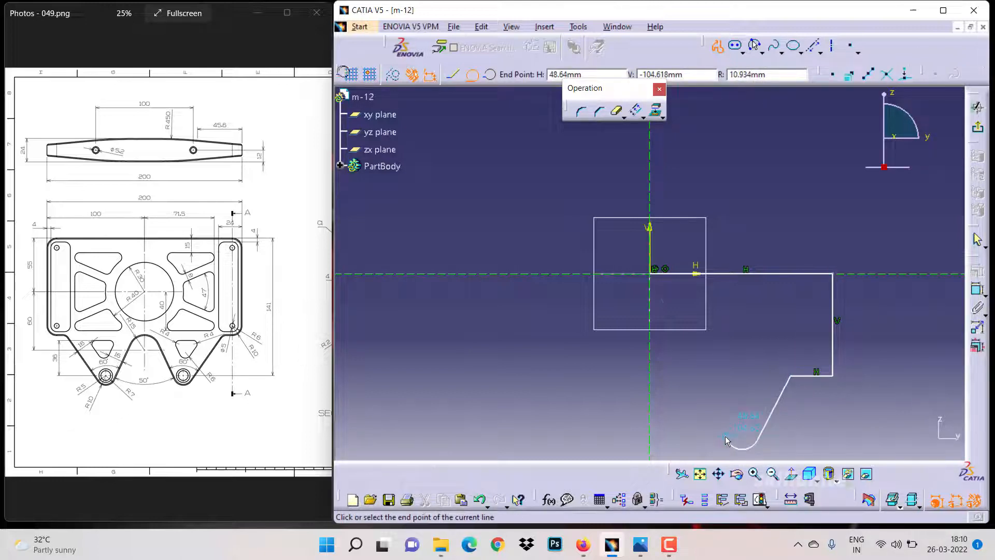
click(697, 377)
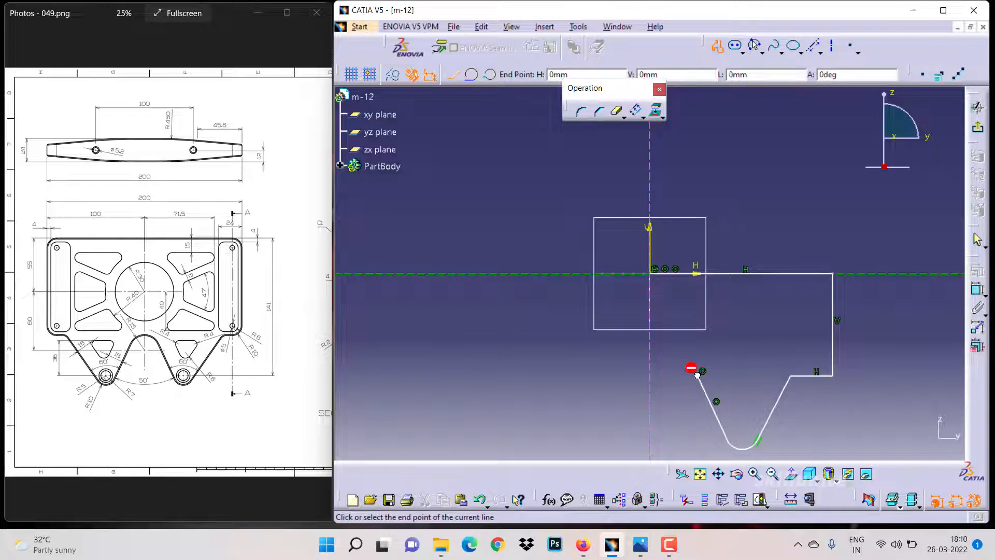
drag(694, 371, 673, 353)
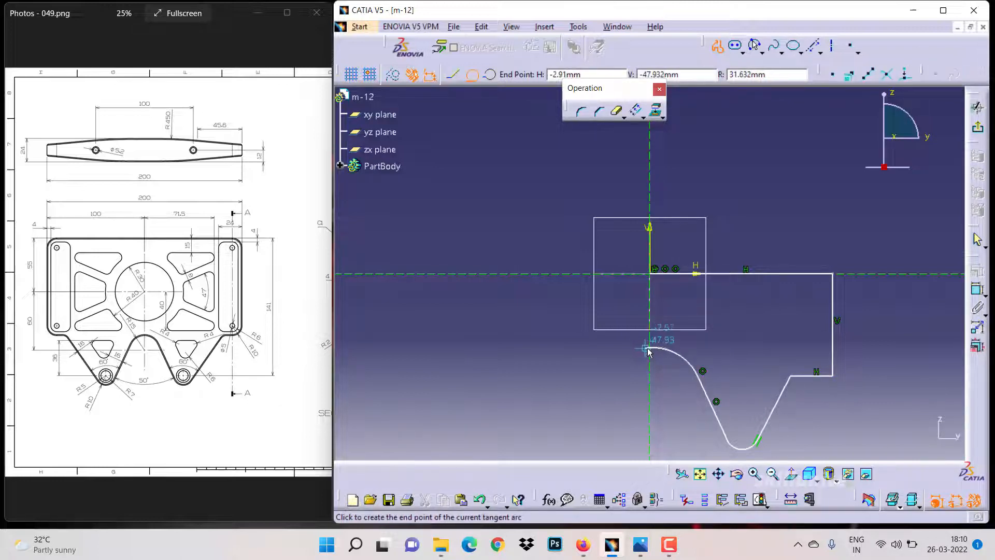
click(651, 348)
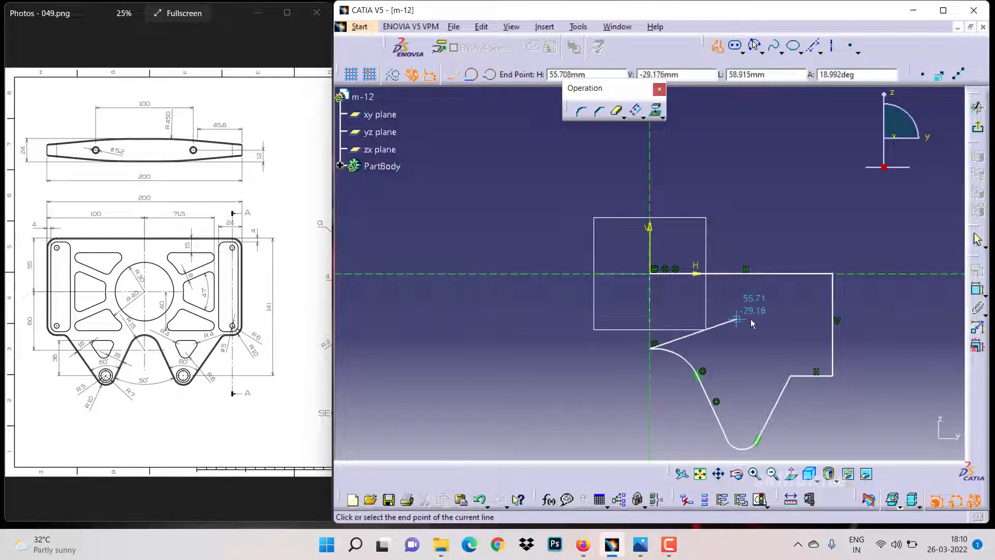
key(Escape)
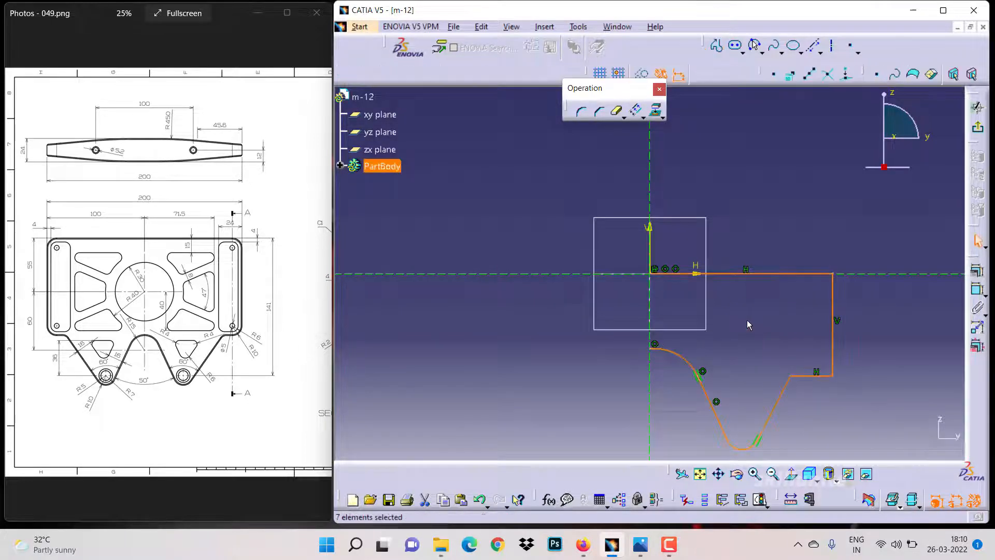
Dimension the right edge's distance from the vertical axis and set it to 100 mm
click(719, 474)
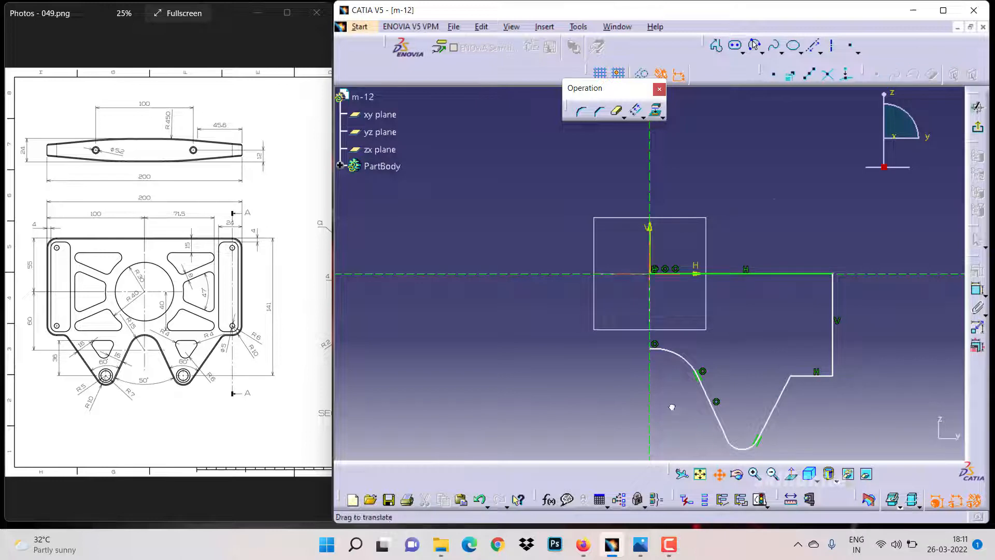
drag(767, 348, 788, 355)
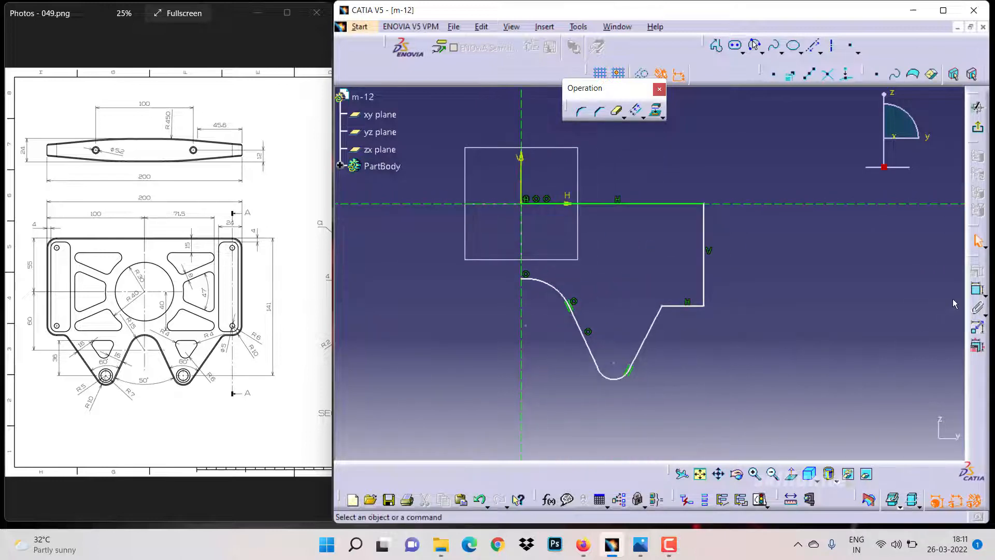
click(977, 289)
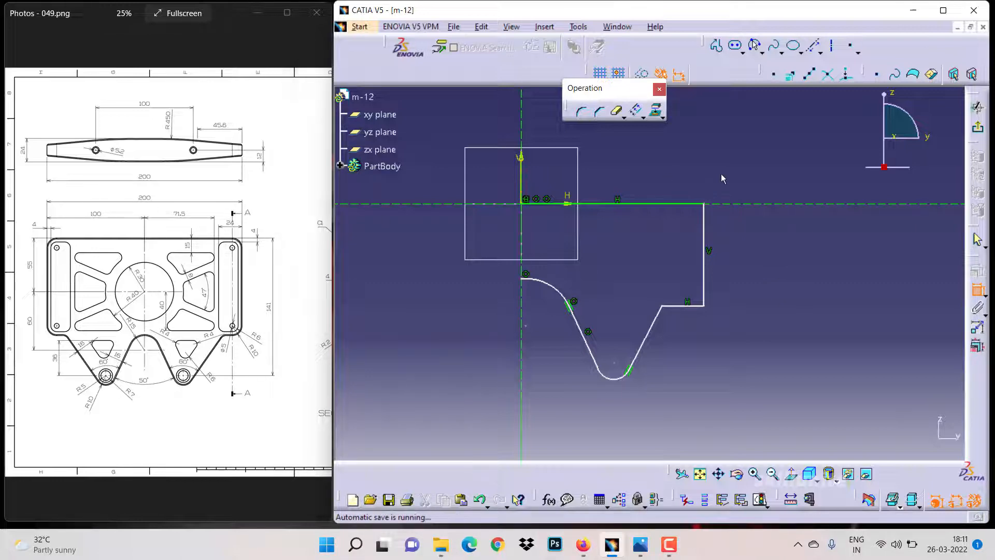
click(703, 223)
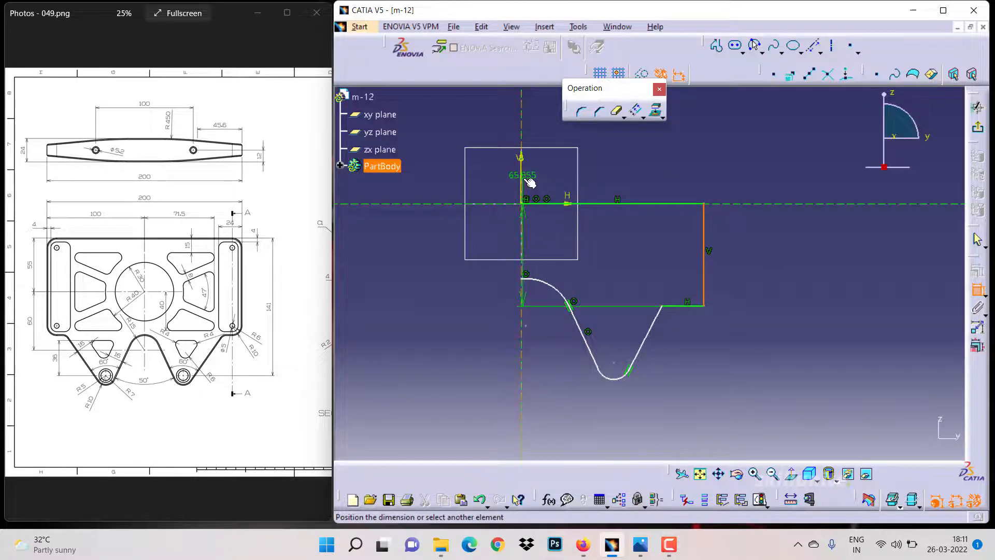
click(523, 182)
click(597, 135)
double_click(596, 134)
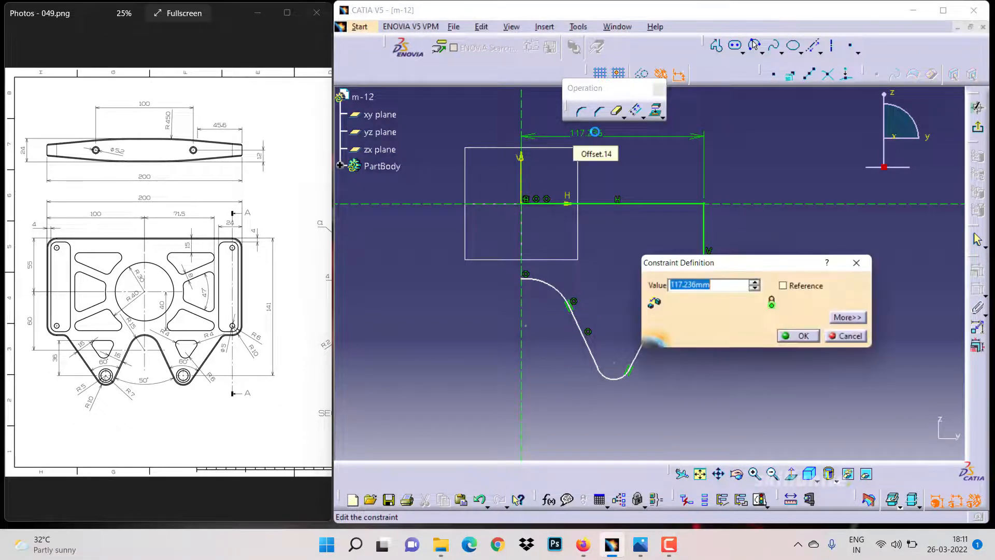
text(1)
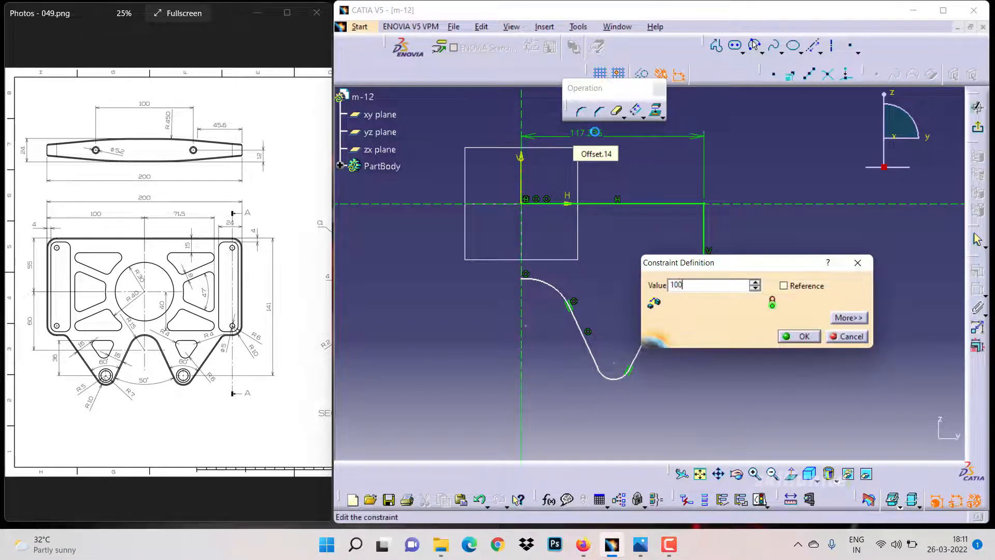
text(00)
key(Return)
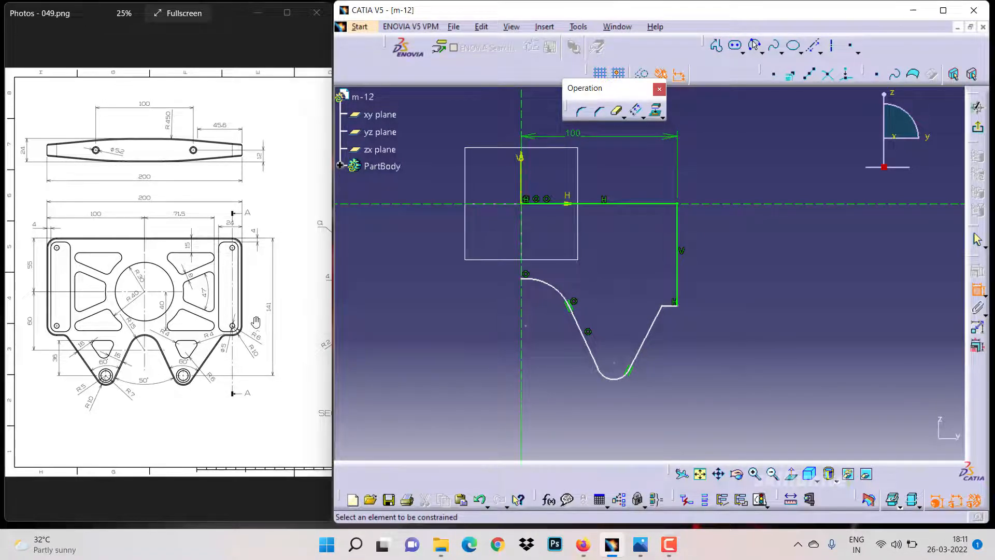
Add a 141 mm vertical dimension from the top edge to the bottom of the lower arc
click(664, 202)
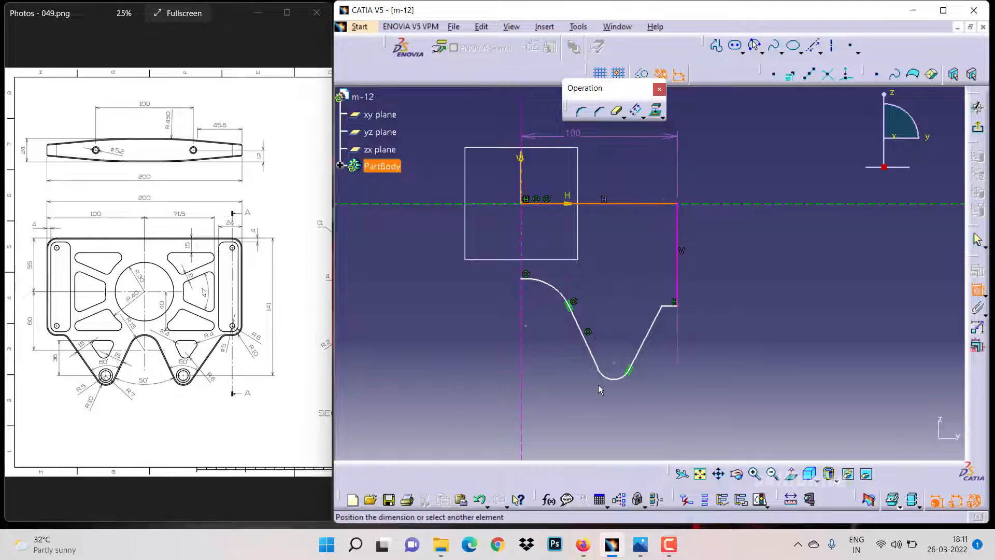
click(620, 367)
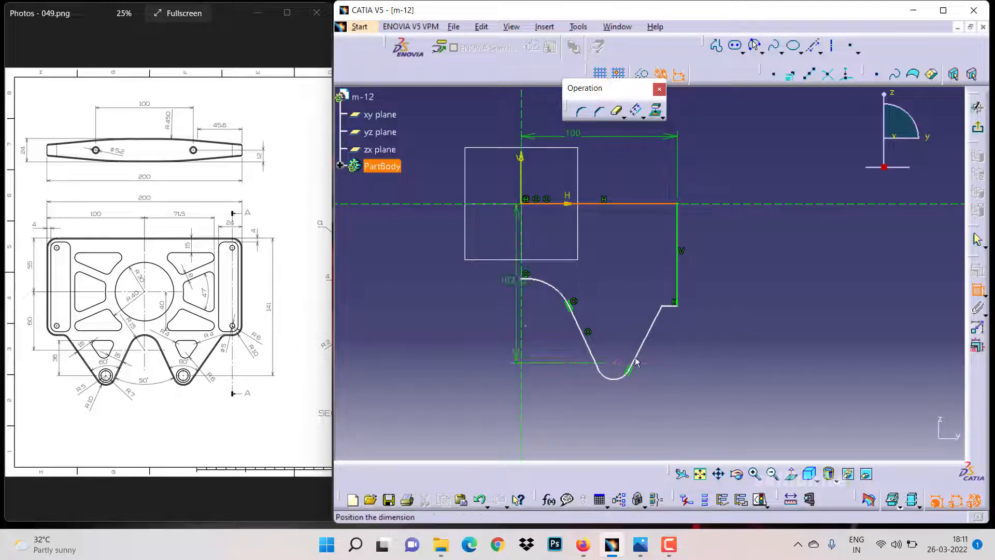
click(764, 283)
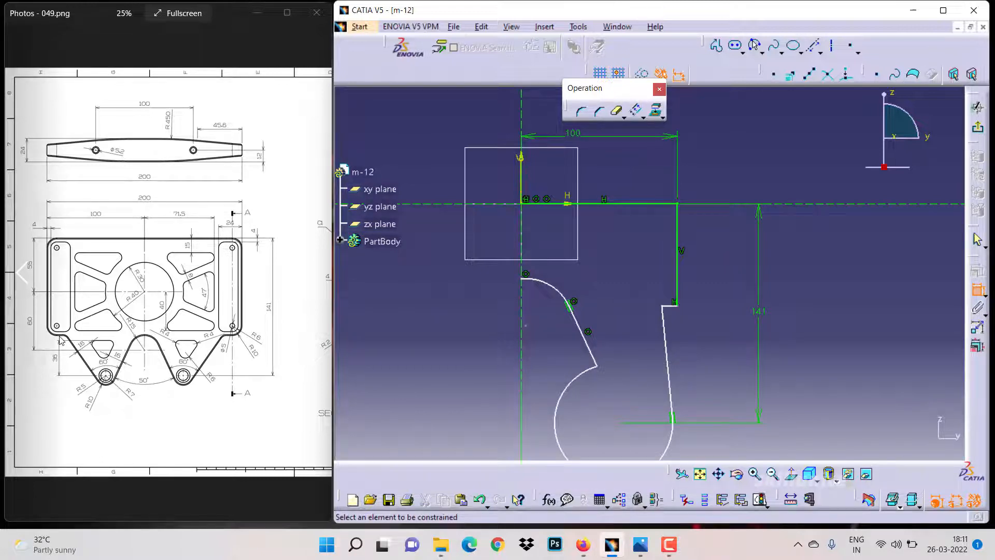
Drag the upper arc's start point down along the vertical axis
drag(146, 322, 64, 323)
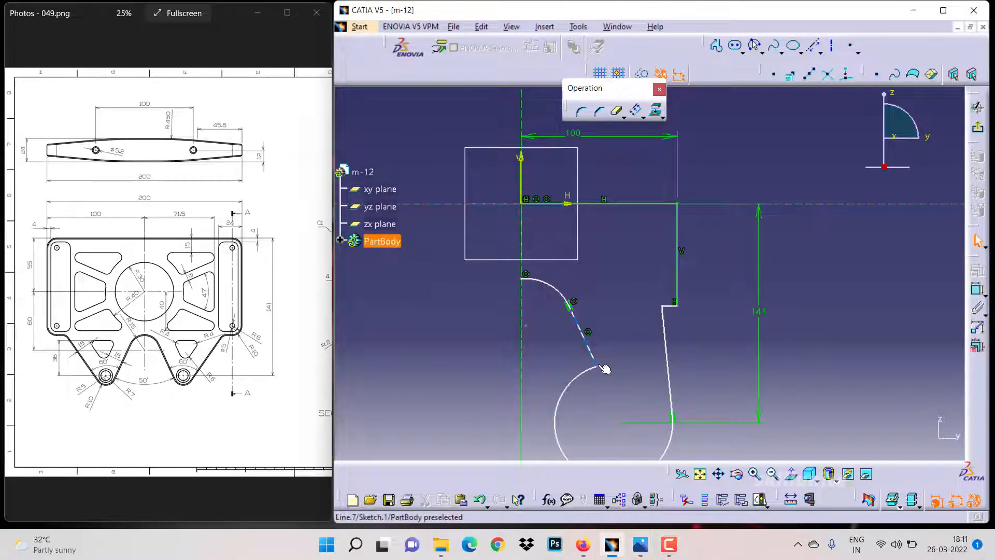
drag(524, 281, 525, 362)
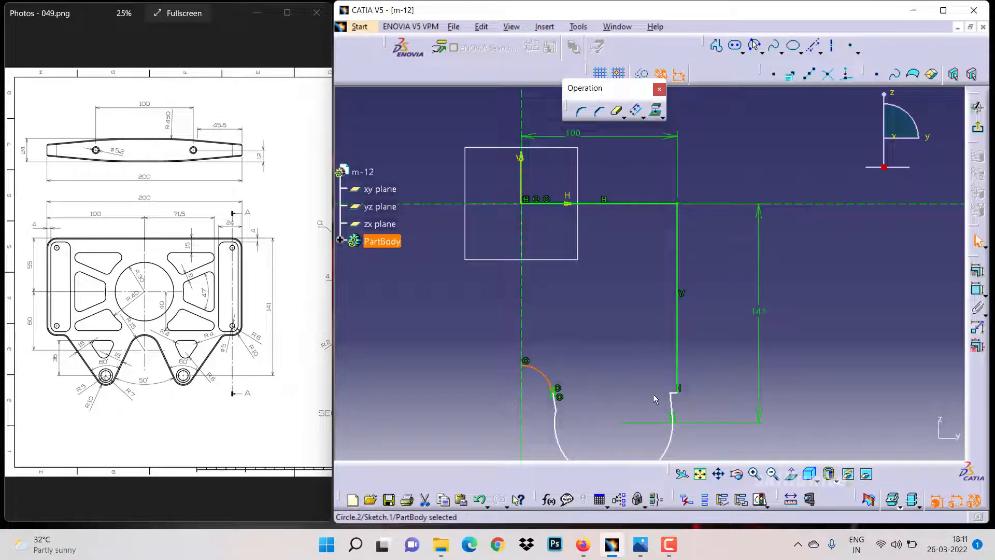
Drag the lower profile point to reshape the notch, then dimension the lower arc's radius as 10 mm
drag(672, 394, 635, 382)
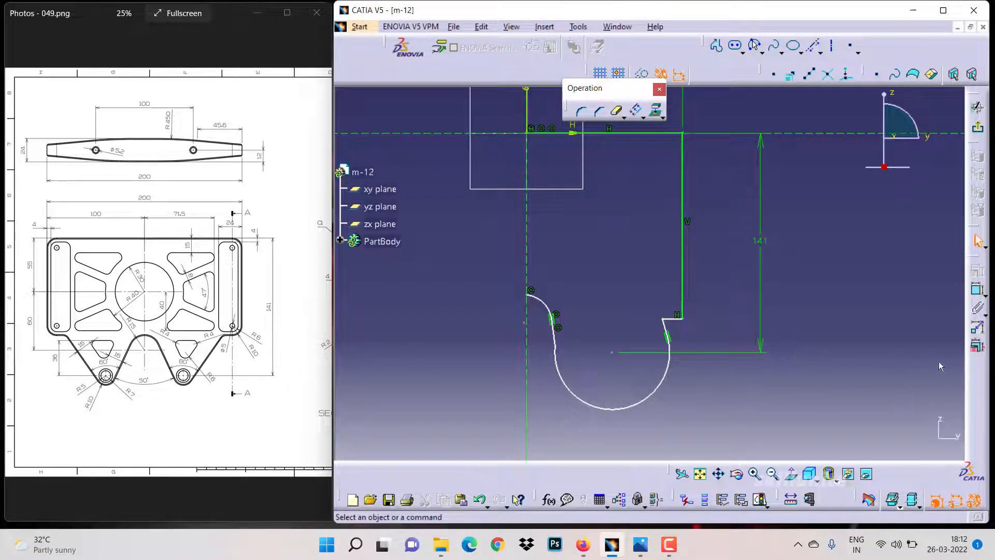
click(977, 289)
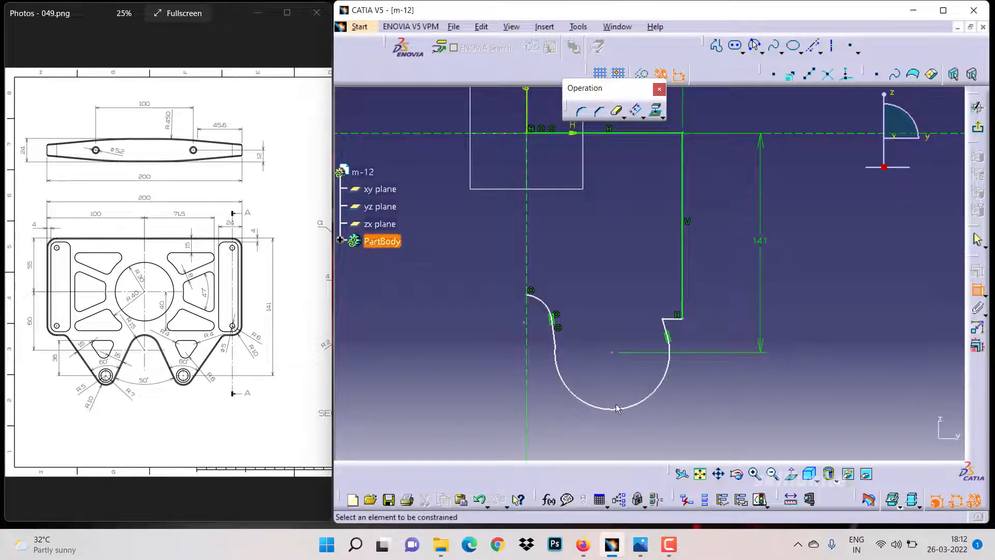
click(616, 408)
click(593, 437)
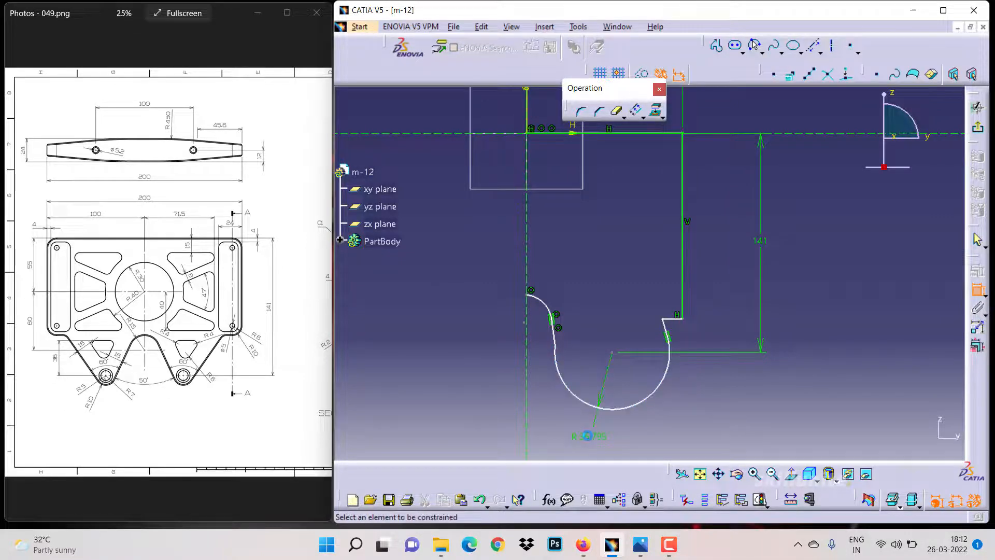
double_click(587, 435)
text(10)
key(Return)
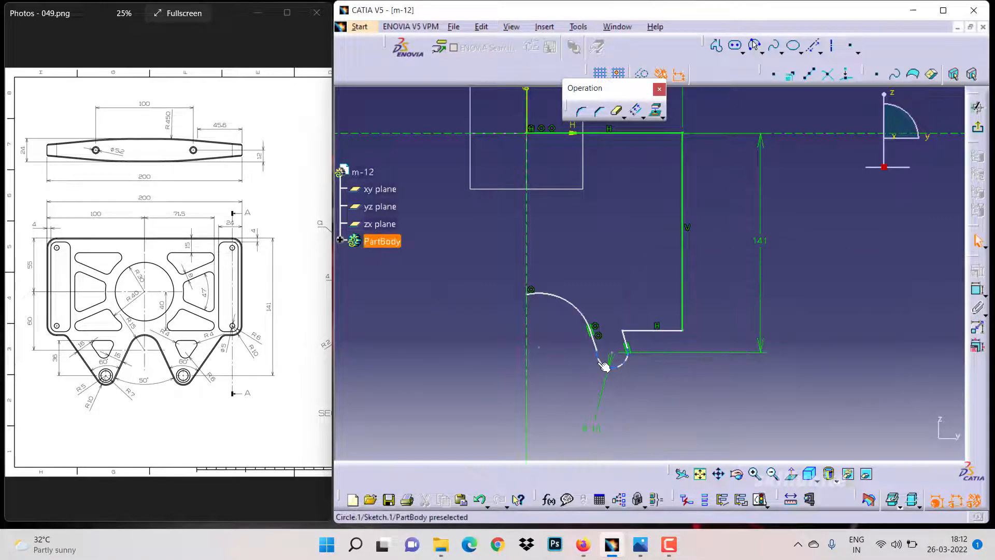
Make the upper arc and the lower arc tangent to each other
click(599, 362)
ctrl+click(594, 342)
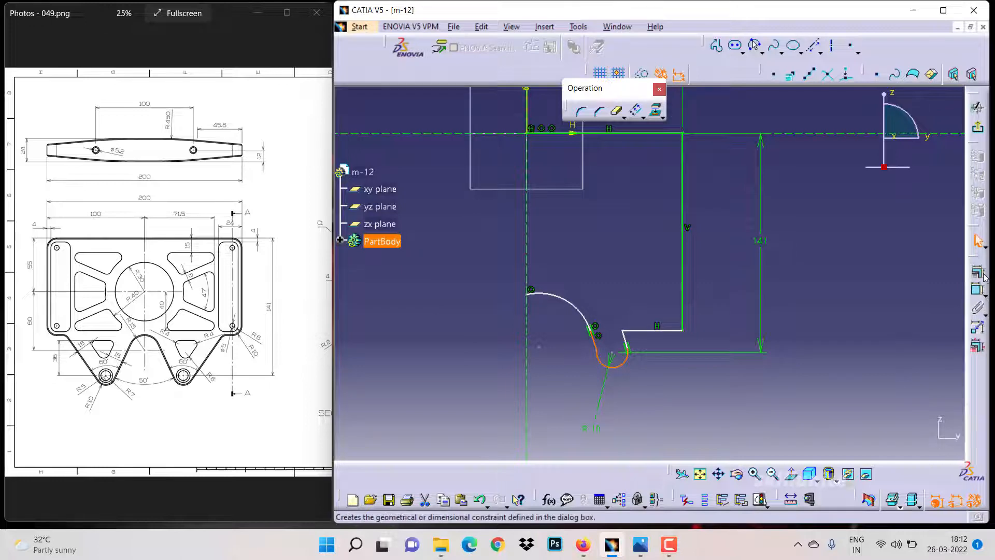
click(978, 310)
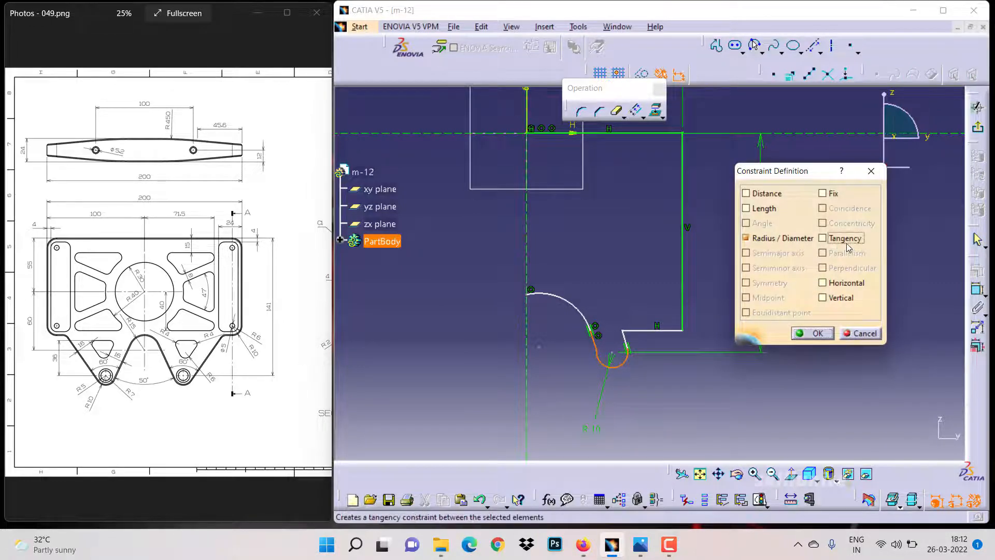
click(845, 238)
click(812, 333)
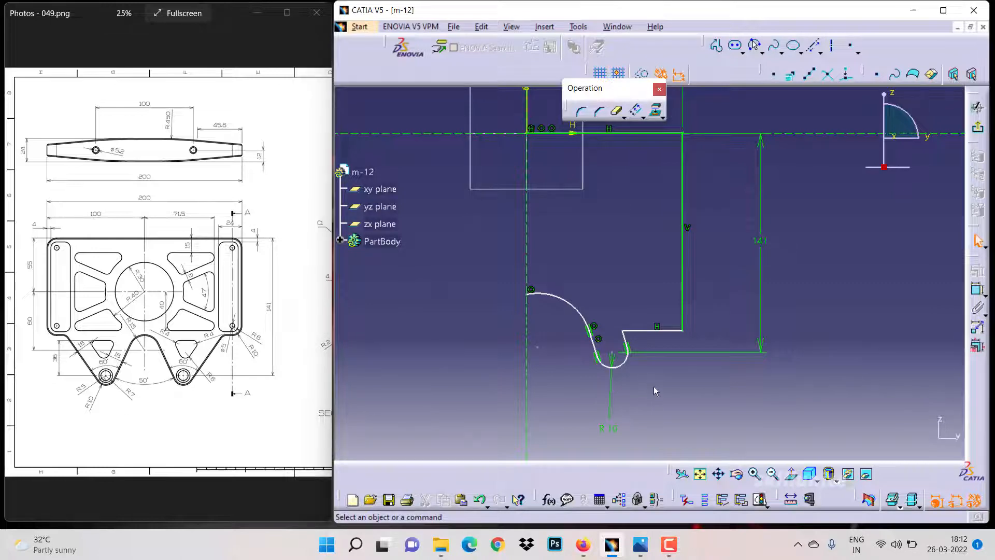
Drag the notch's right corner upward and set a 60° angle between the two notch sides
drag(639, 334, 659, 303)
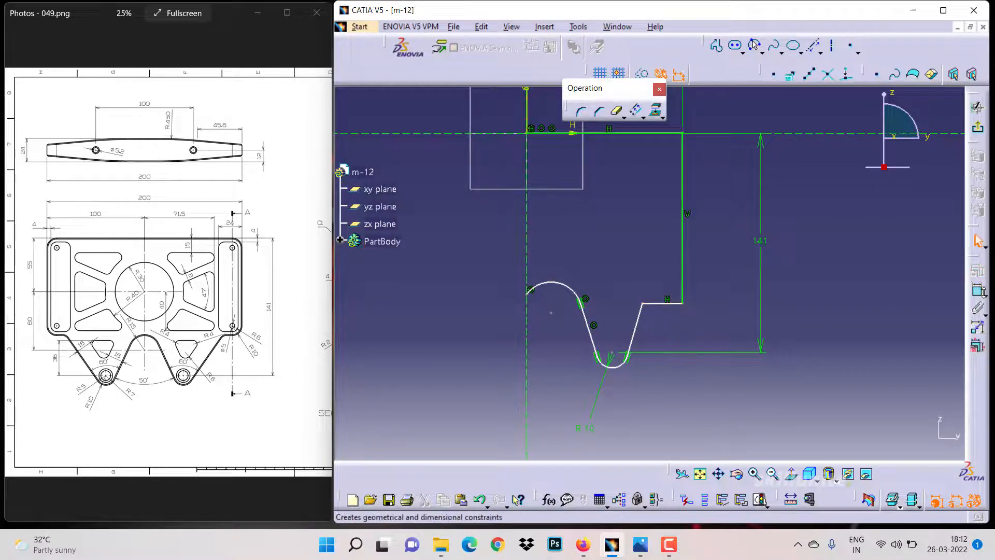
click(980, 293)
click(587, 332)
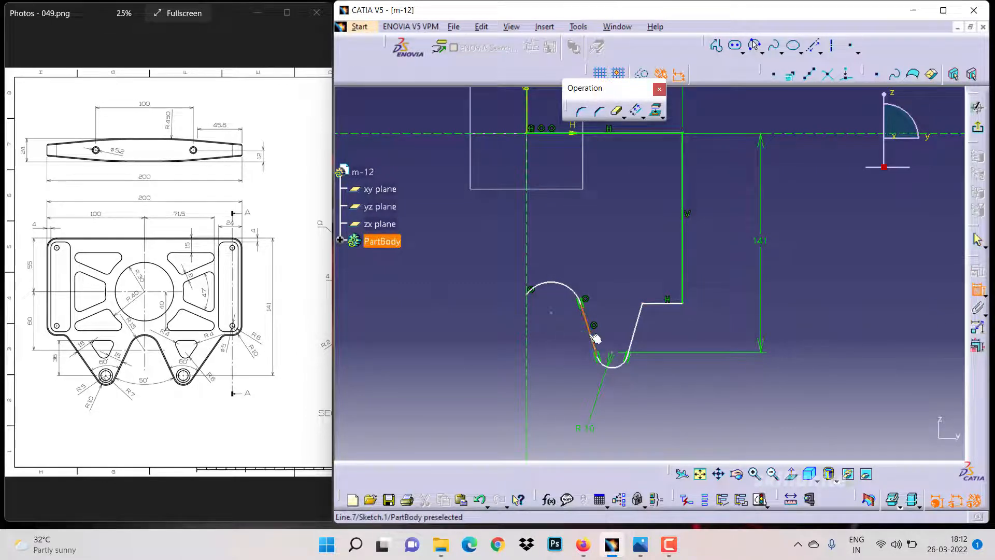
click(634, 331)
click(614, 321)
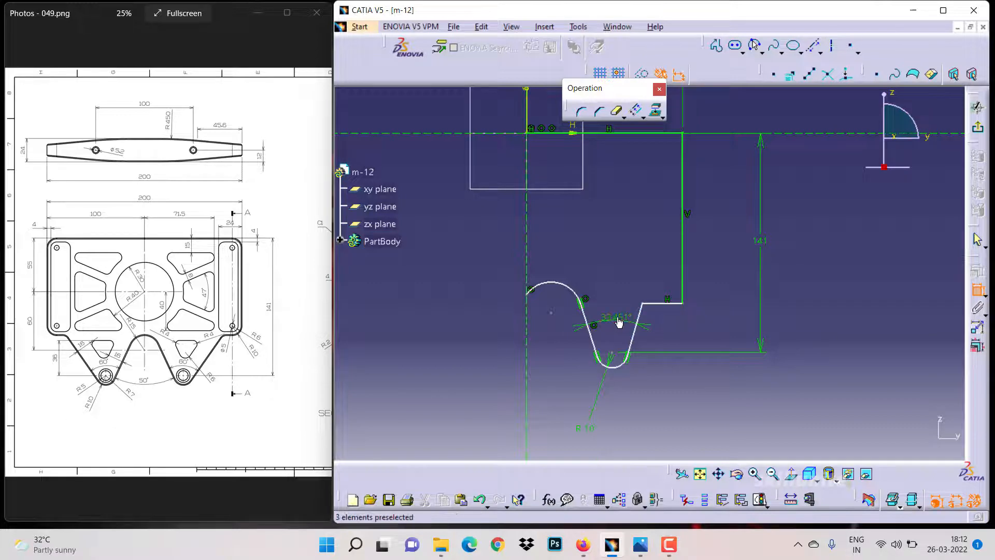
double_click(613, 321)
text(60deg)
key(Return)
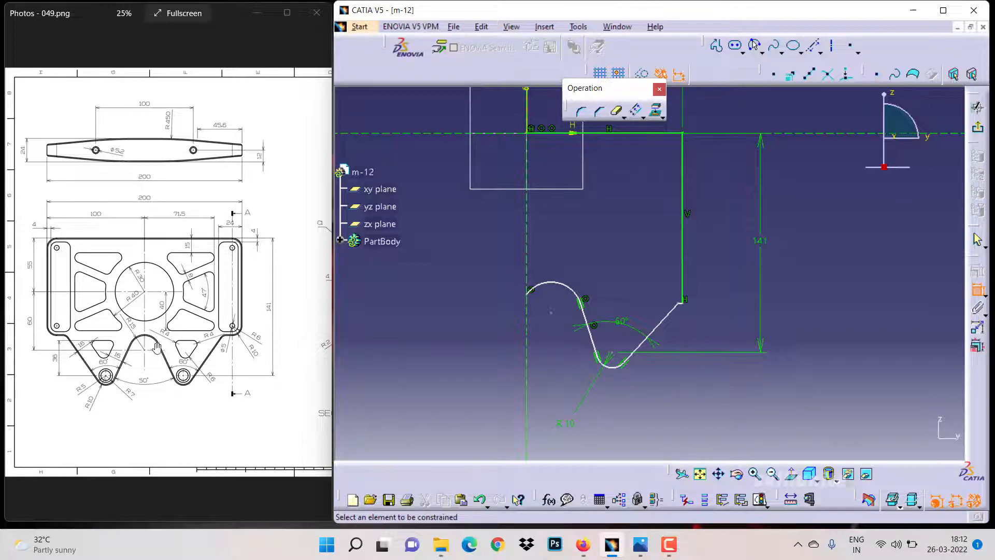
key(Escape)
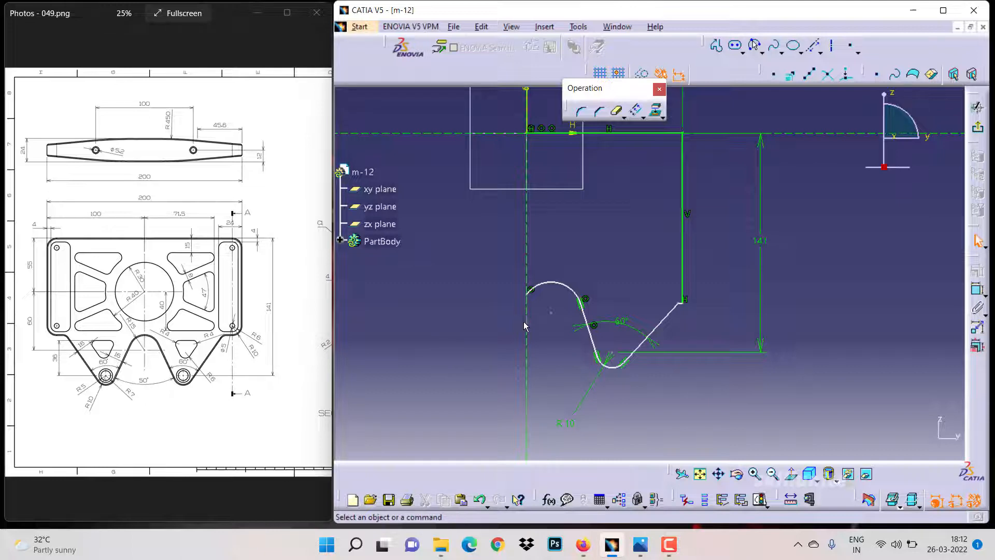
Make the upper arc's centre coincident with the vertical axis
click(525, 326)
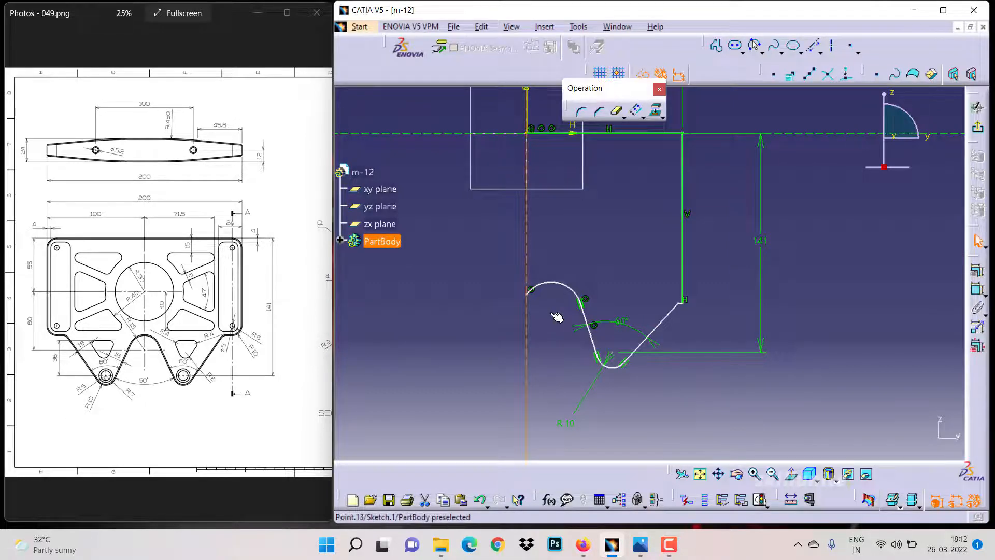
ctrl+click(552, 314)
click(978, 270)
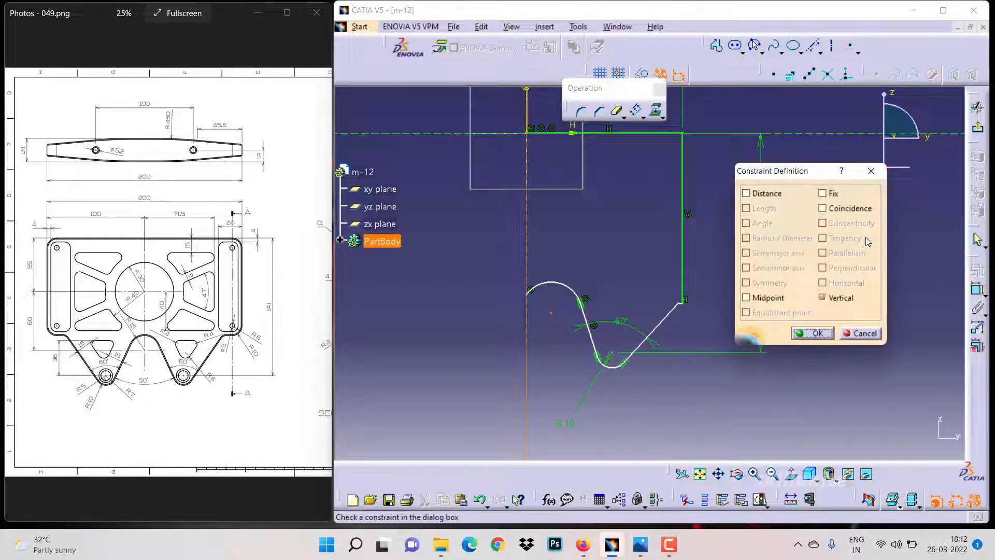
click(822, 207)
click(812, 333)
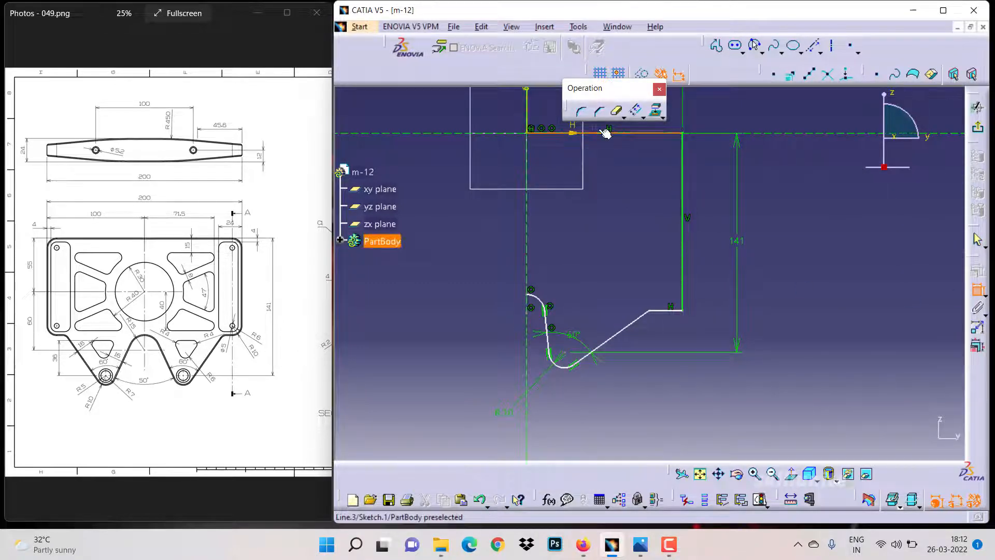
Dimension the vertical distance from the top edge to the upper arc's lower end as 115 mm
click(682, 223)
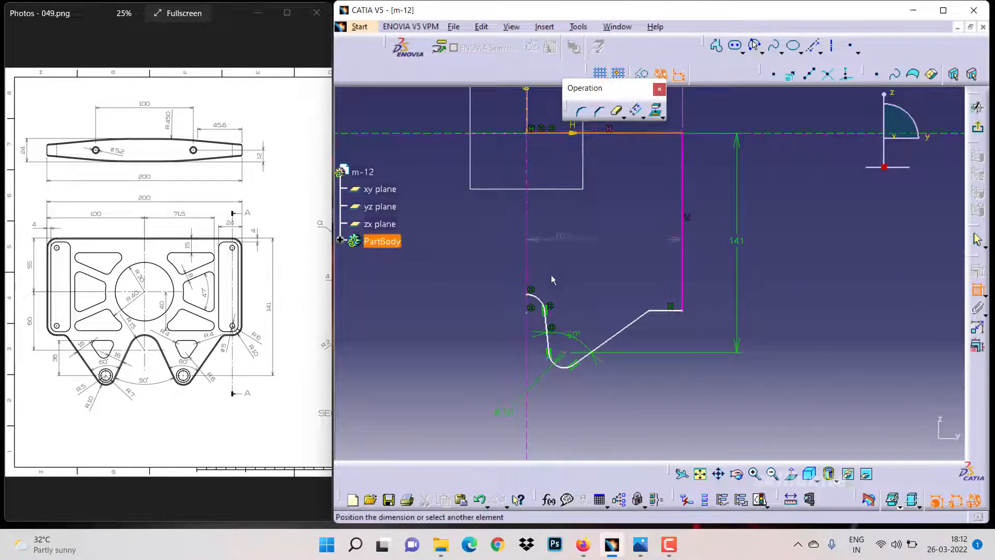
click(527, 312)
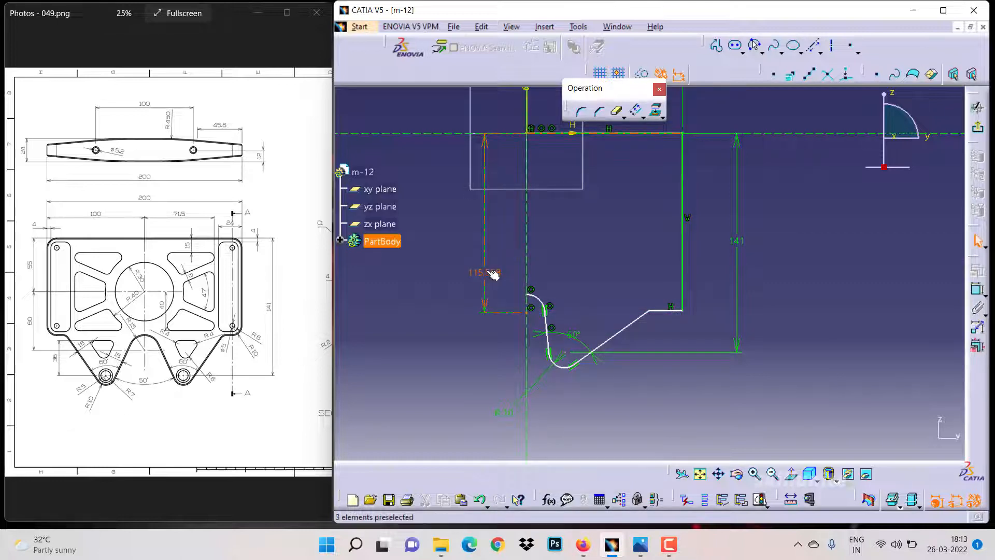
click(490, 273)
double_click(486, 271)
text(11)
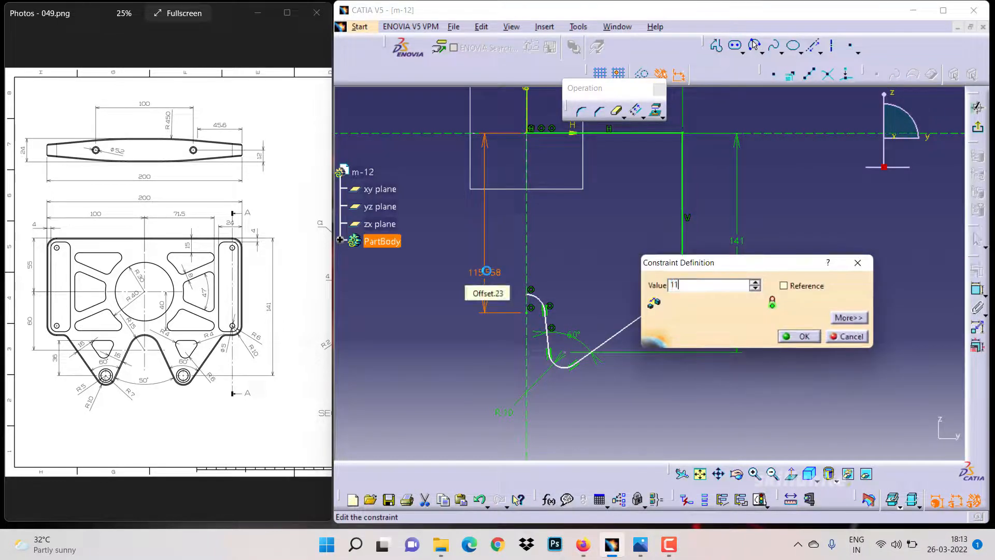
text(5)
key(Return)
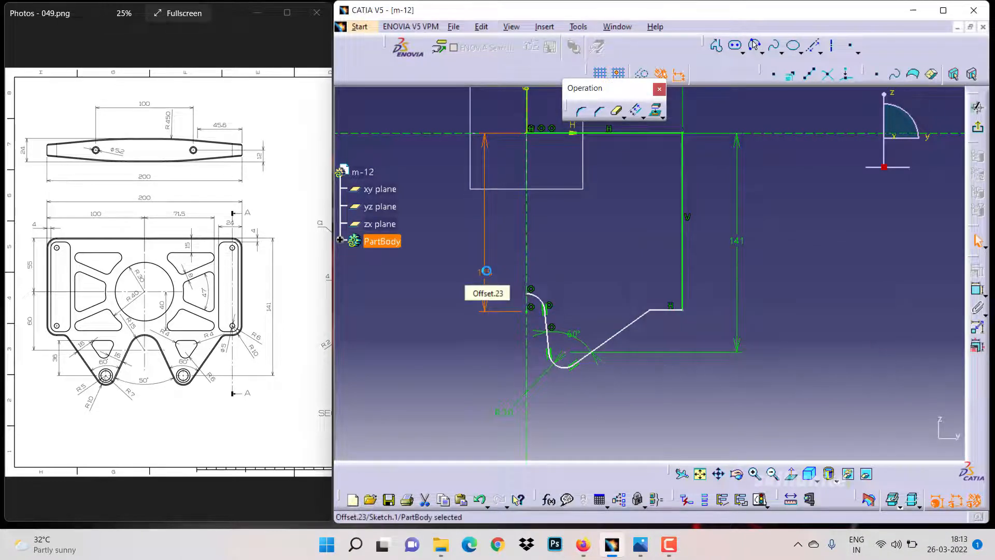
Dimension the upper arc's radius as 15 mm
click(538, 297)
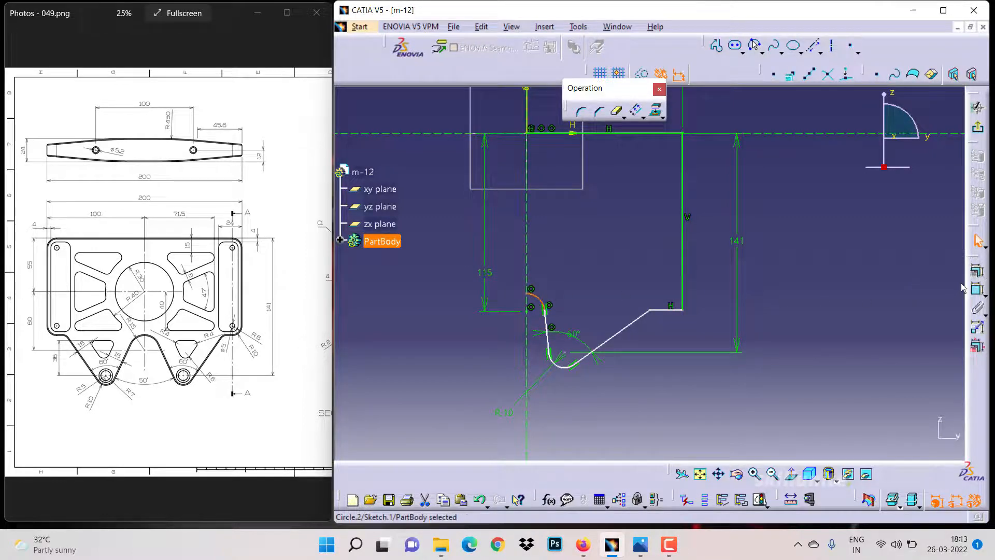
click(976, 289)
click(590, 258)
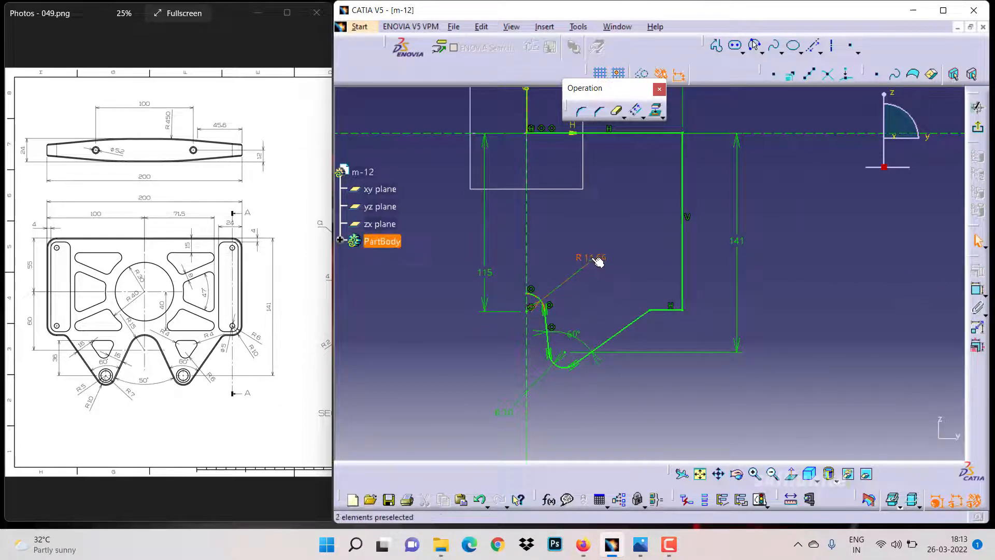
double_click(594, 258)
text(15mm)
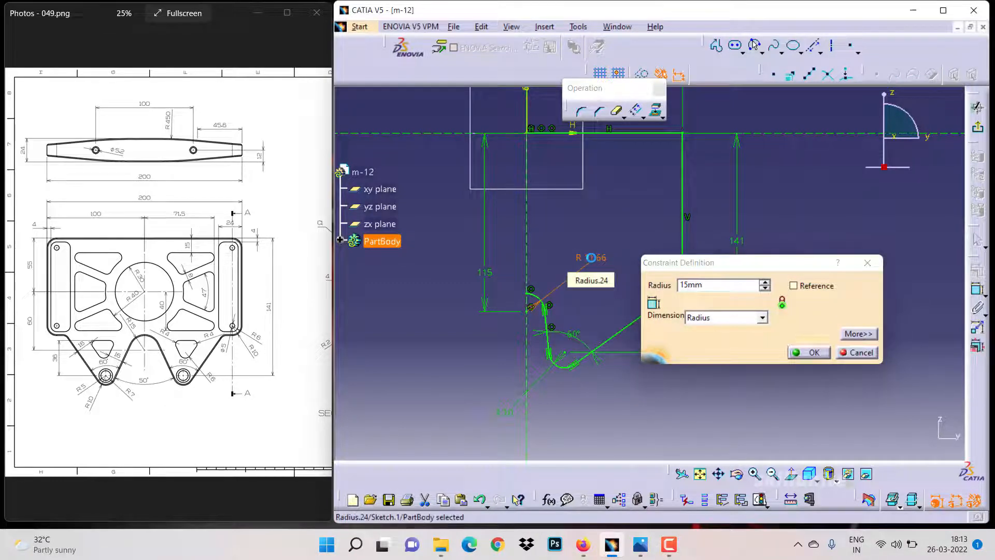
key(Return)
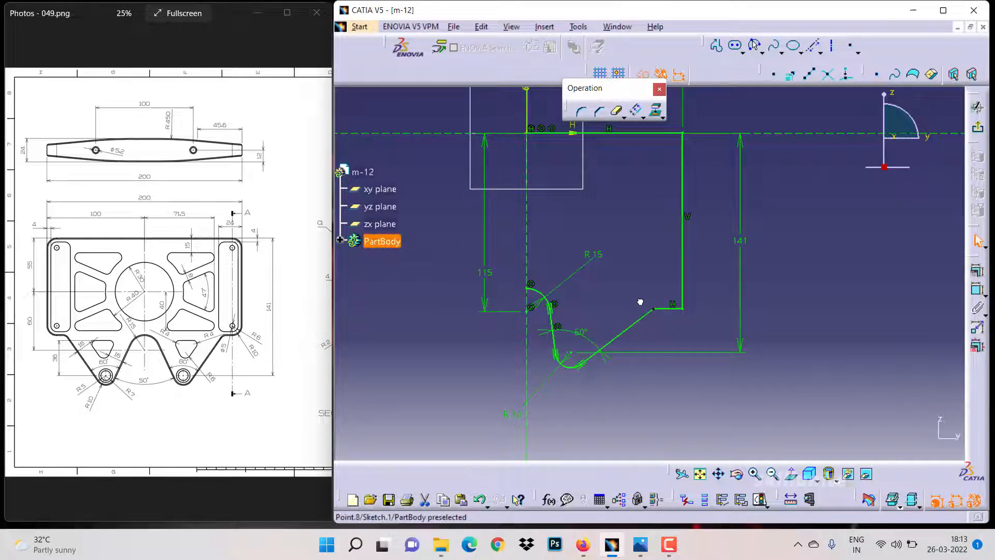
Delete the unwanted coincidence constraint on the notch near the lower arc
click(617, 301)
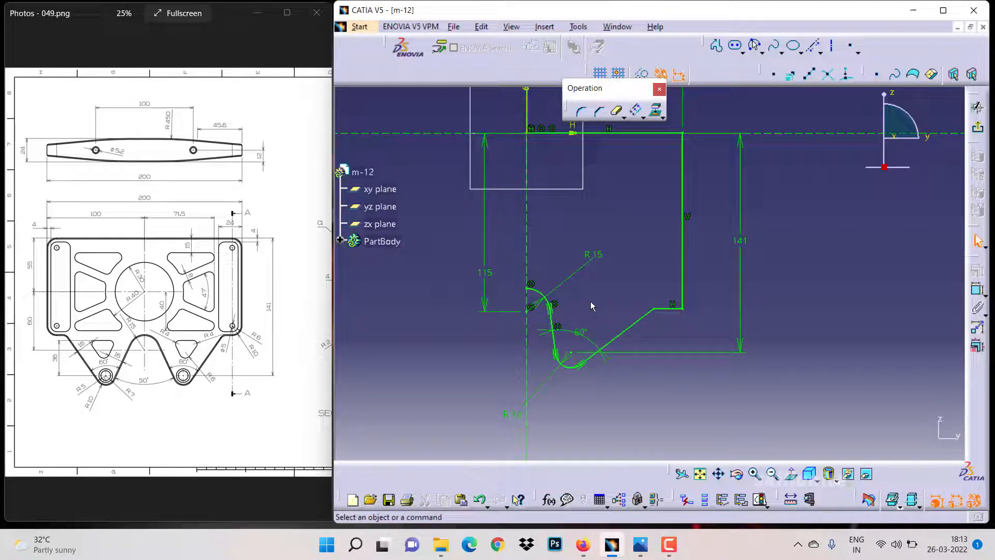
middle_drag(591, 306, 538, 317)
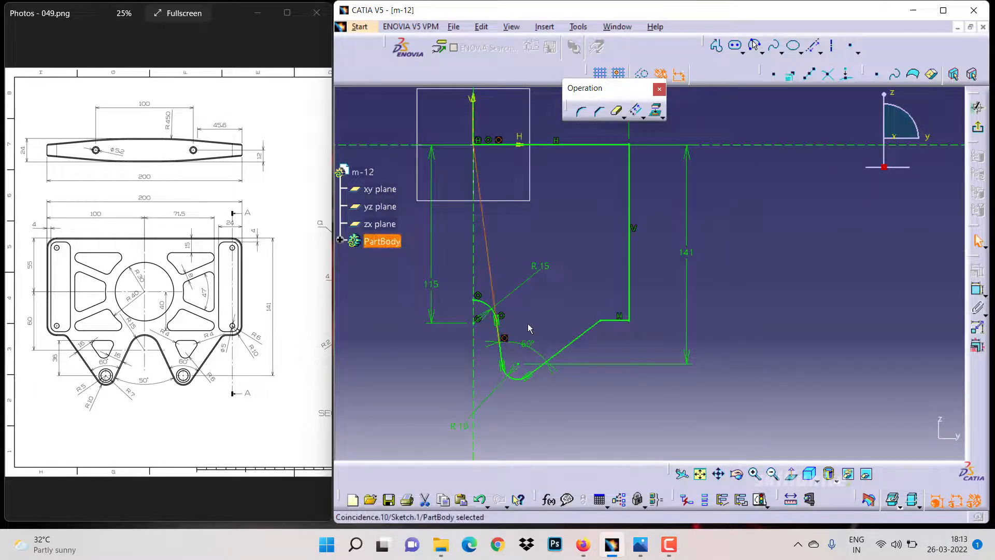
key(Delete)
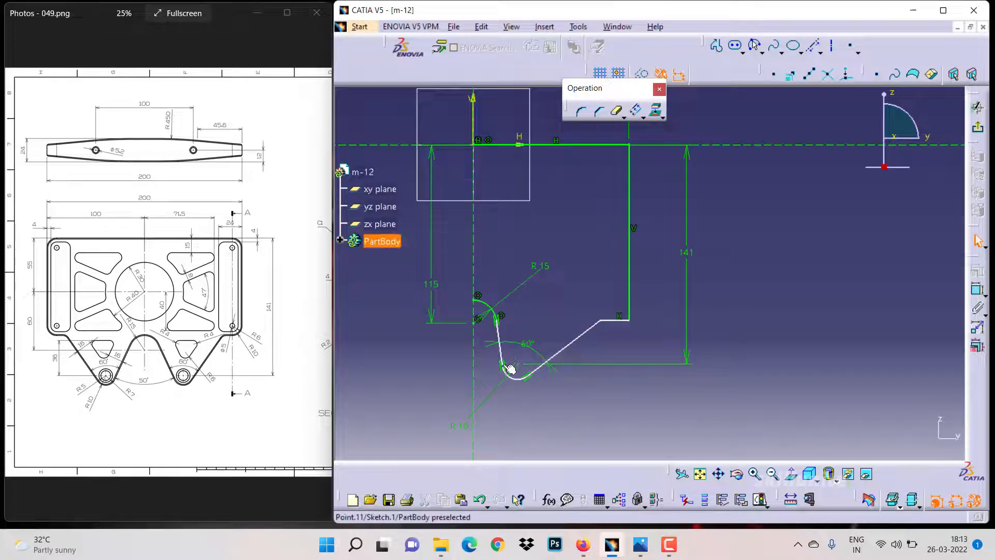
Drag the lower arc sideways and set a 25° angle between the vertical axis and the notch's left side
drag(508, 367, 535, 359)
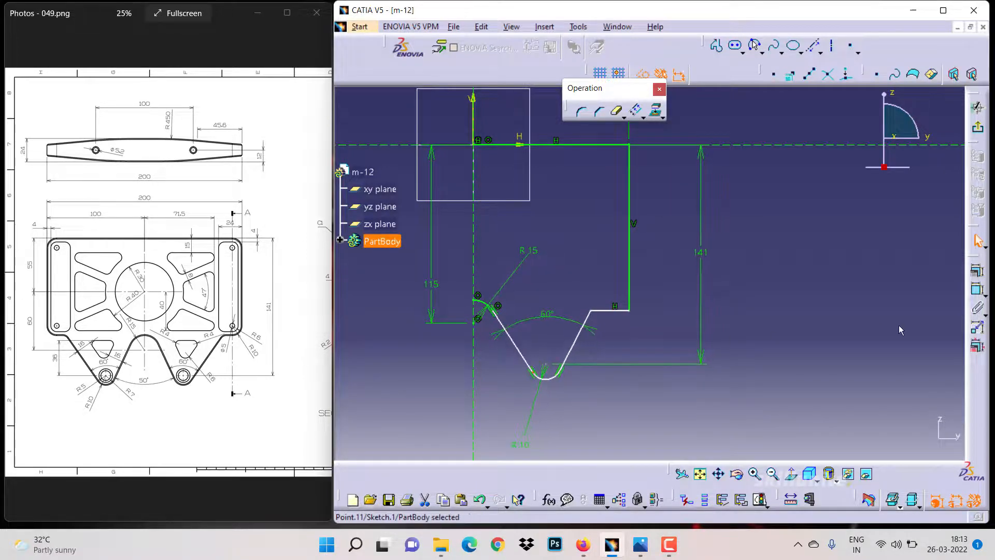
click(977, 289)
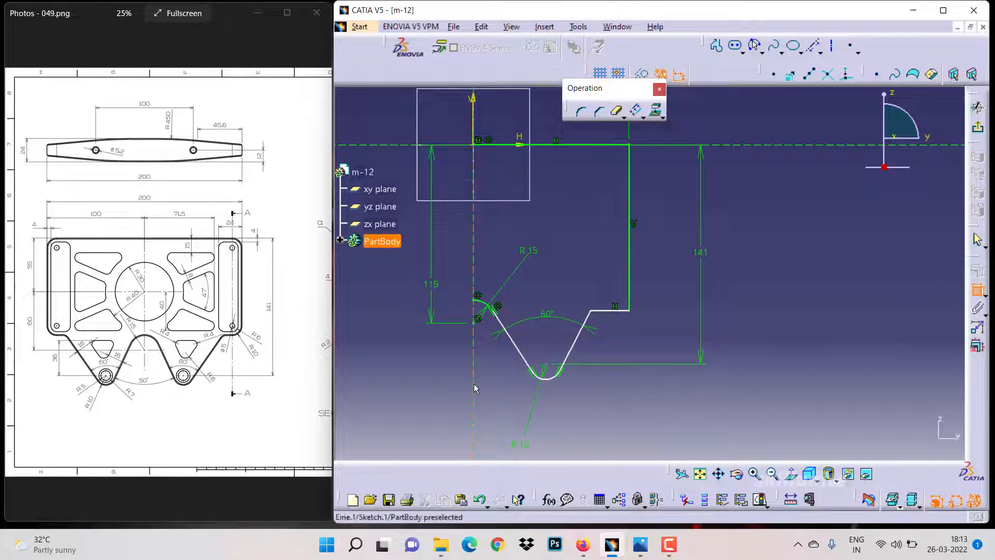
click(476, 388)
click(521, 364)
click(491, 376)
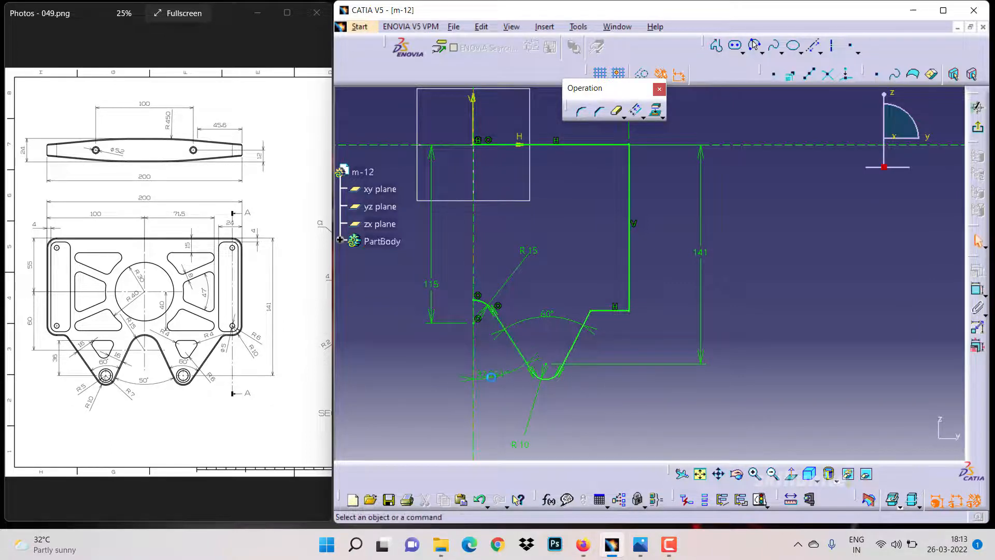
double_click(491, 377)
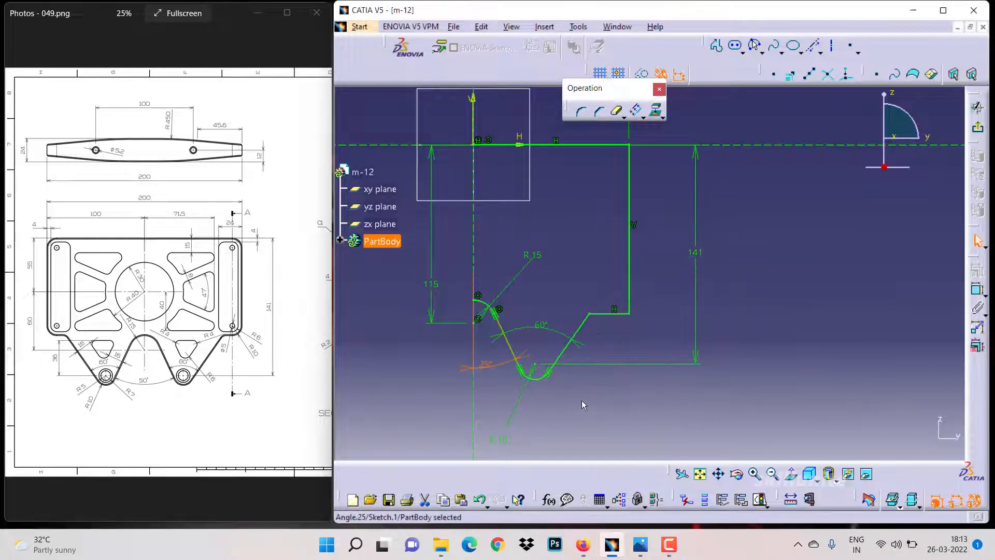
click(590, 410)
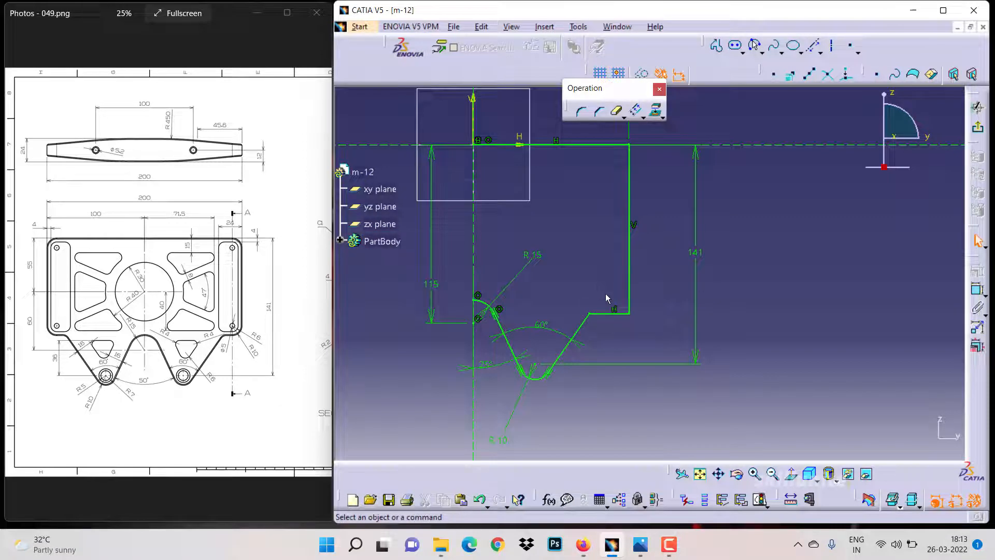
Delete the coincidence constraint on the step's horizontal edge and drag the notch's upper-right corner up
click(500, 309)
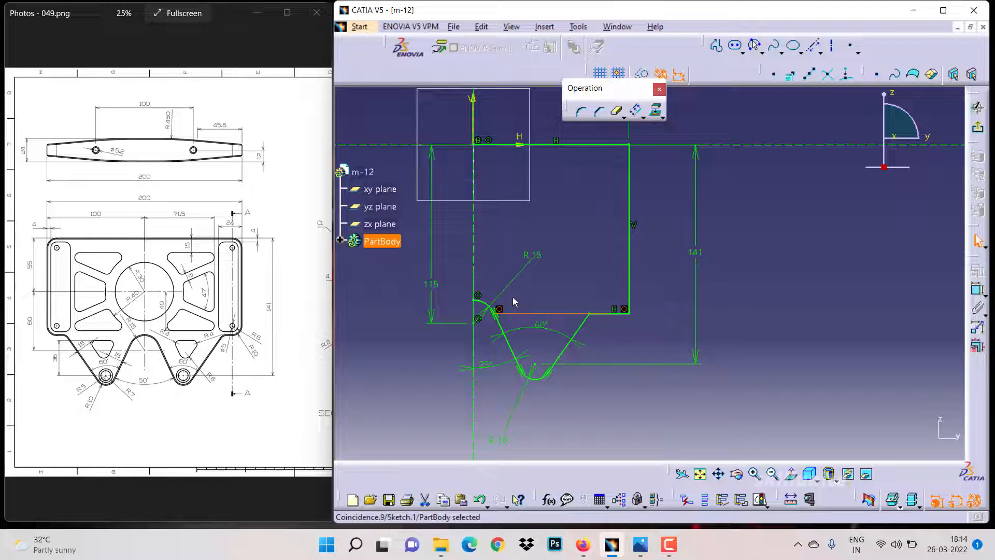
key(Delete)
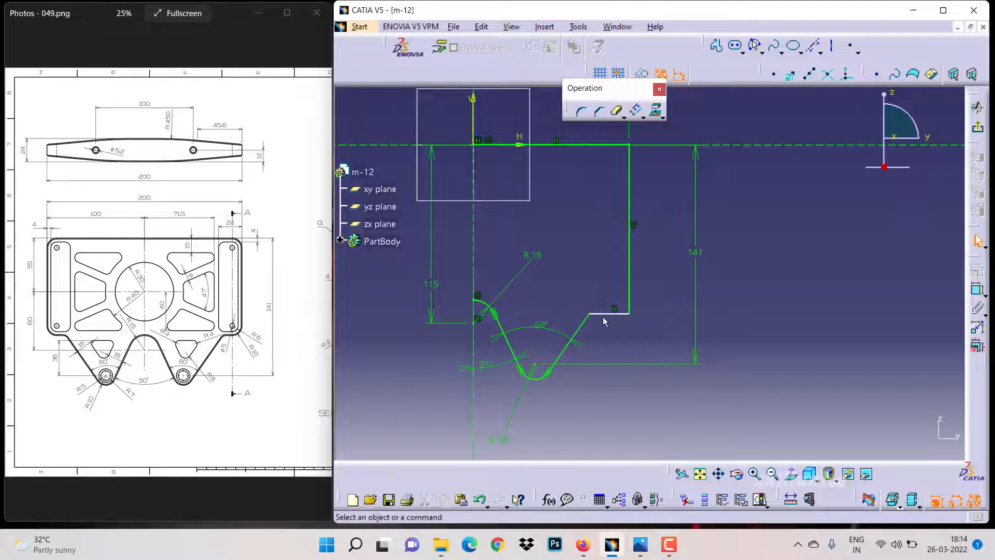
mouse_move(603, 314)
mouse_down()
mouse_move(594, 284)
mouse_move(593, 306)
mouse_move(585, 301)
mouse_up()
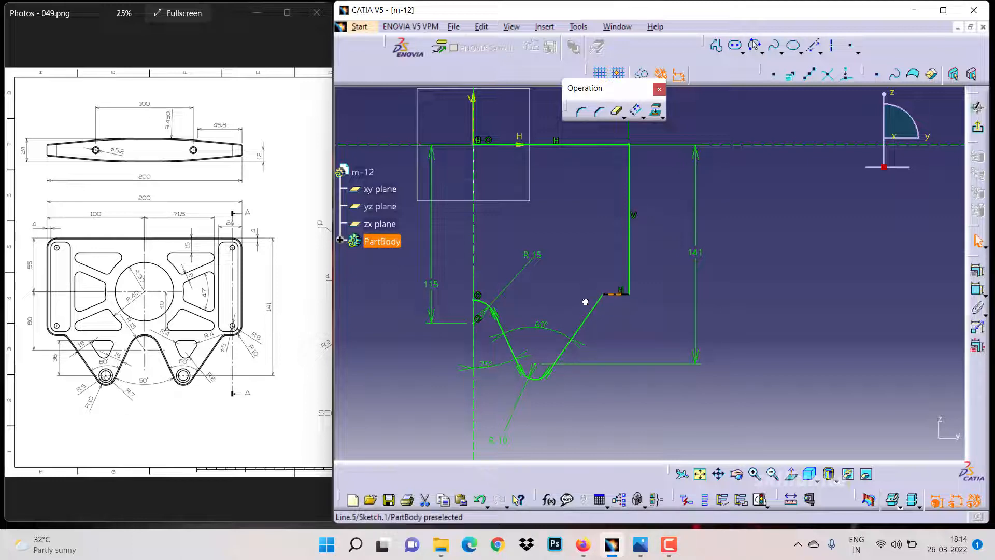
click(564, 302)
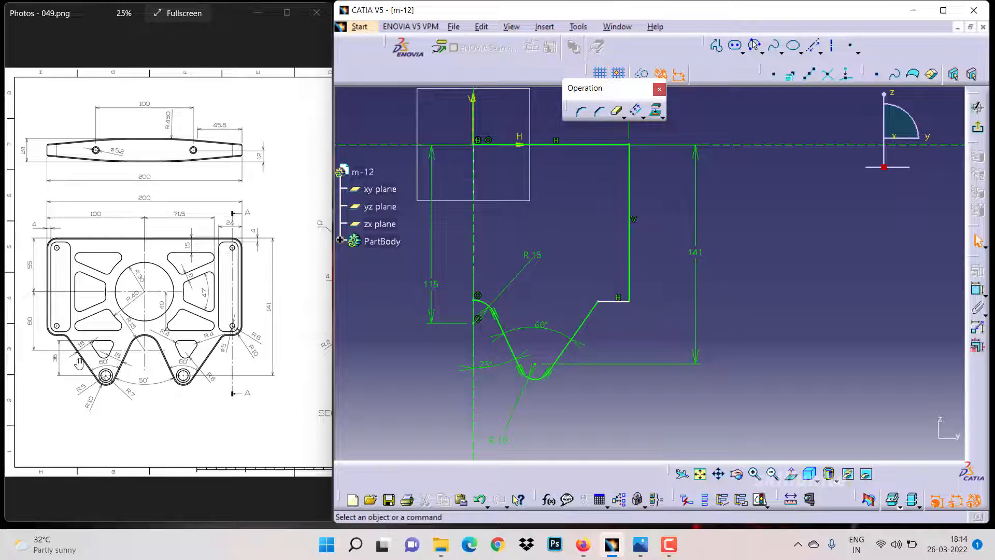
Dimension the right vertical edge from the top edge down to the step as 110 mm
drag(79, 363, 74, 362)
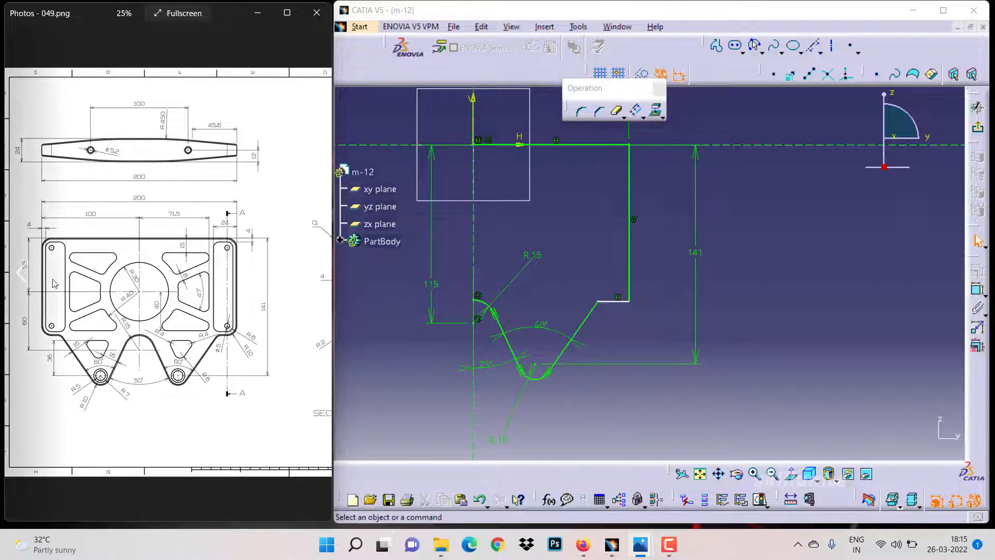
click(975, 291)
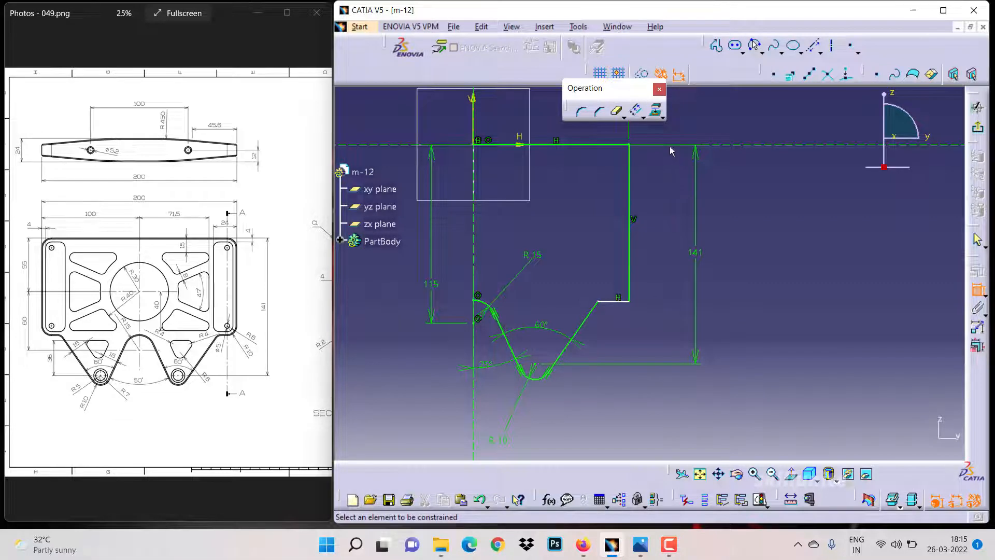
click(630, 186)
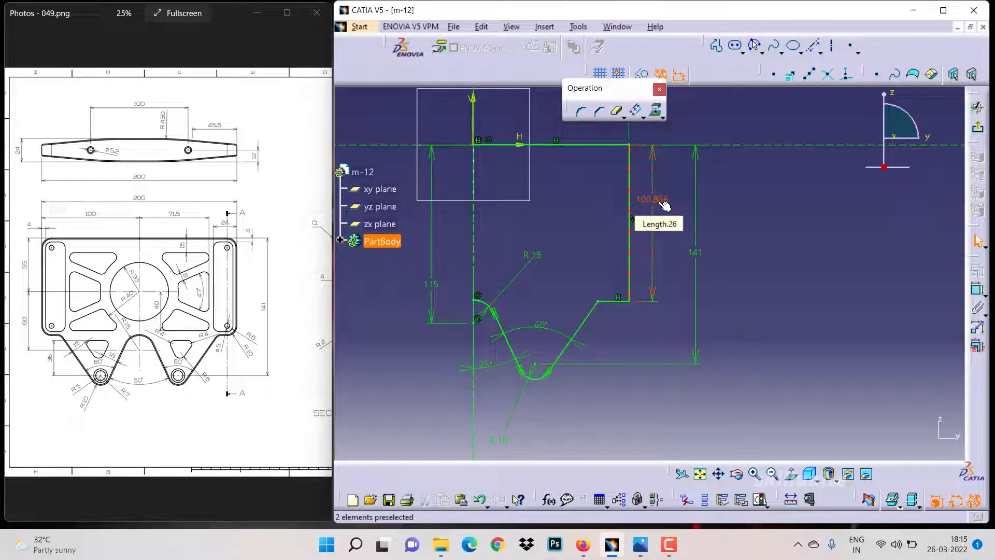
click(665, 206)
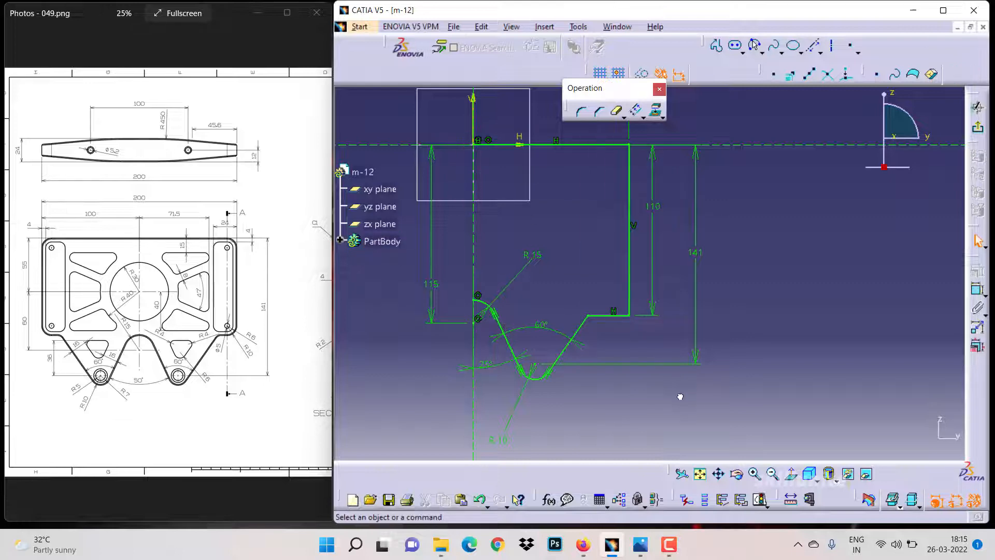
Select the whole half-outline and mirror it about the vertical axis to complete the profile
drag(681, 396, 459, 129)
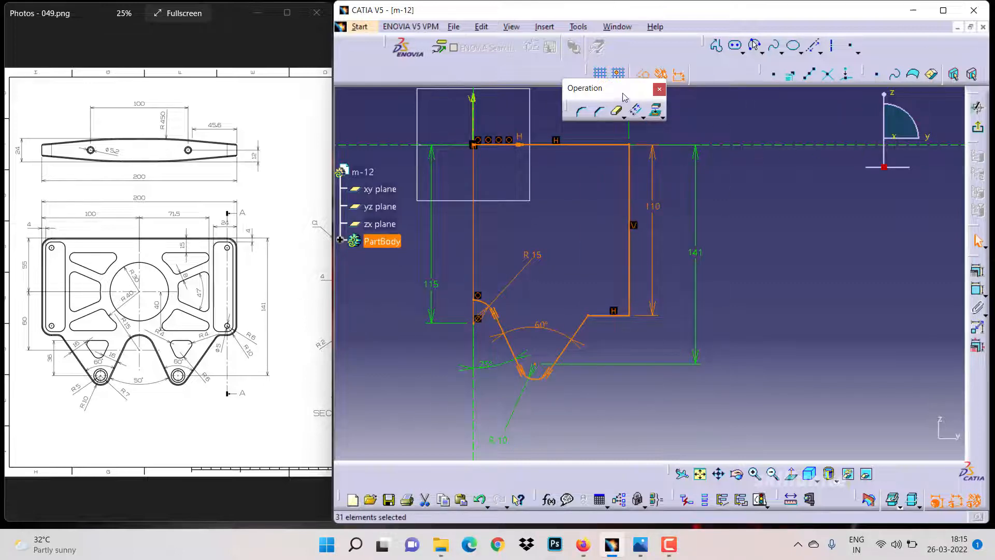
drag(623, 97, 735, 116)
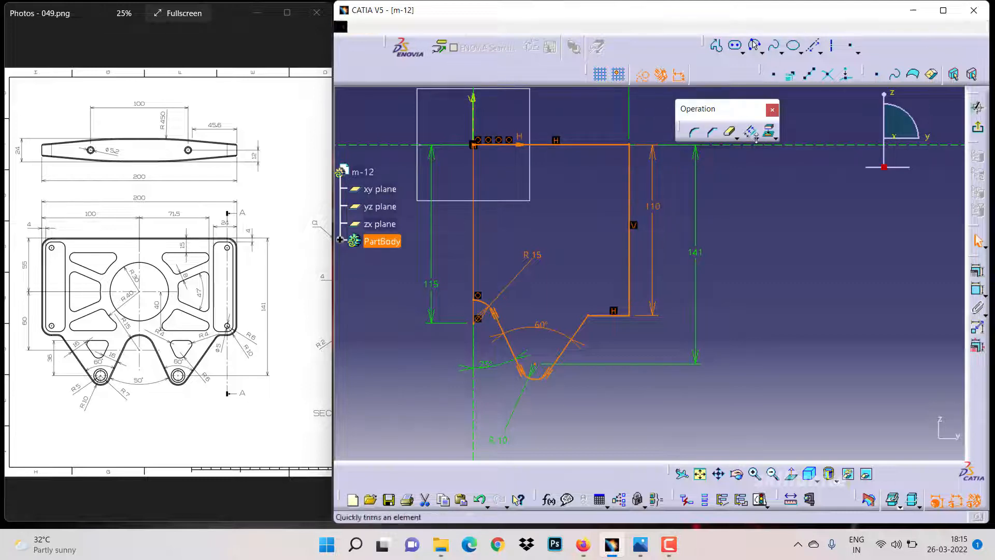
click(755, 138)
click(761, 149)
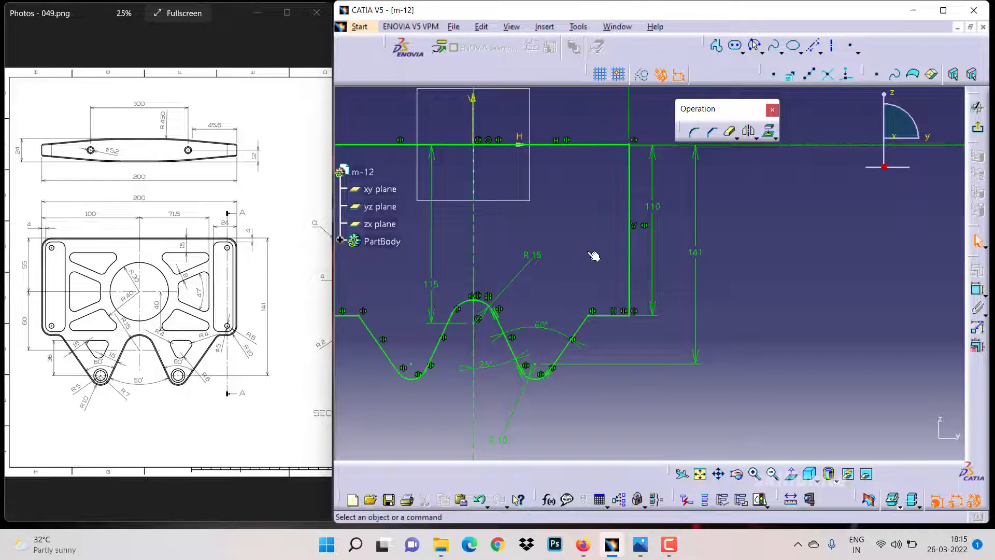
Fillet the outline's two upper corners, both step corners and the corners where the steps meet the notches
click(718, 476)
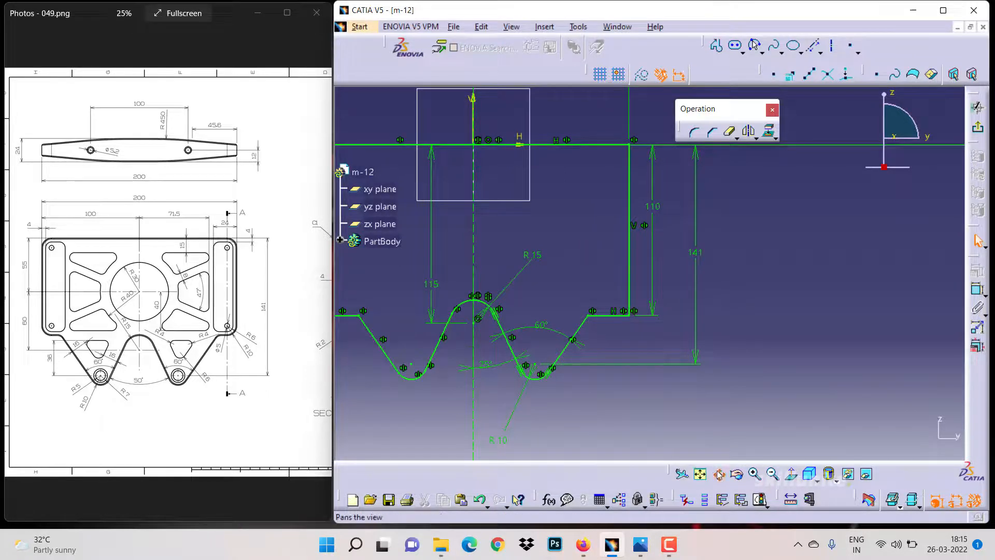
mouse_move(640, 418)
mouse_down()
mouse_move(671, 412)
mouse_move(727, 434)
mouse_up()
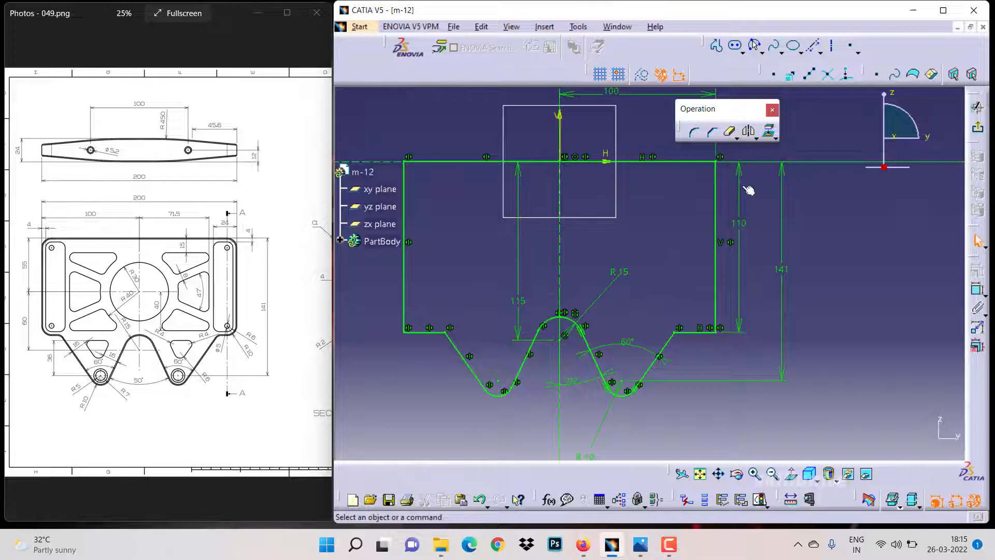
click(696, 134)
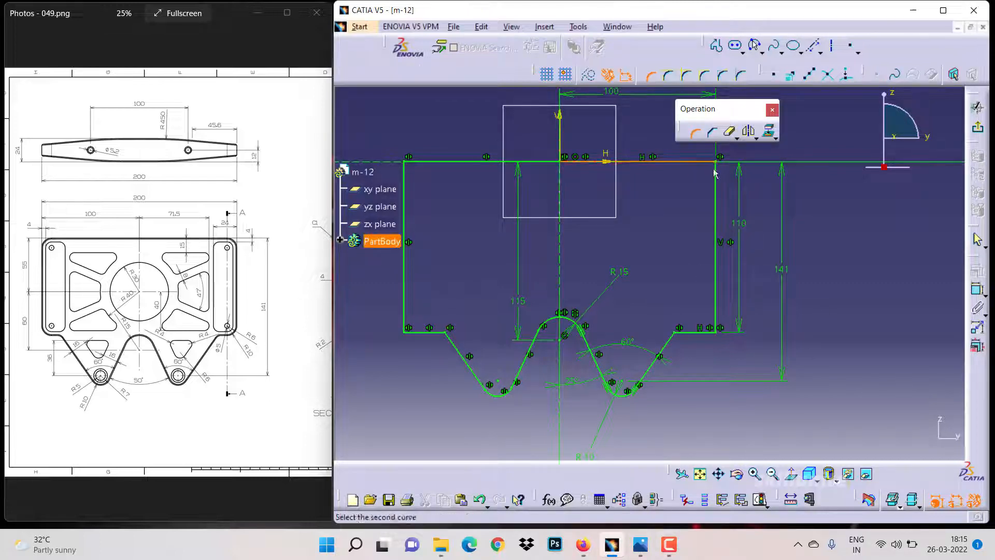
click(711, 328)
click(709, 325)
click(675, 333)
click(675, 335)
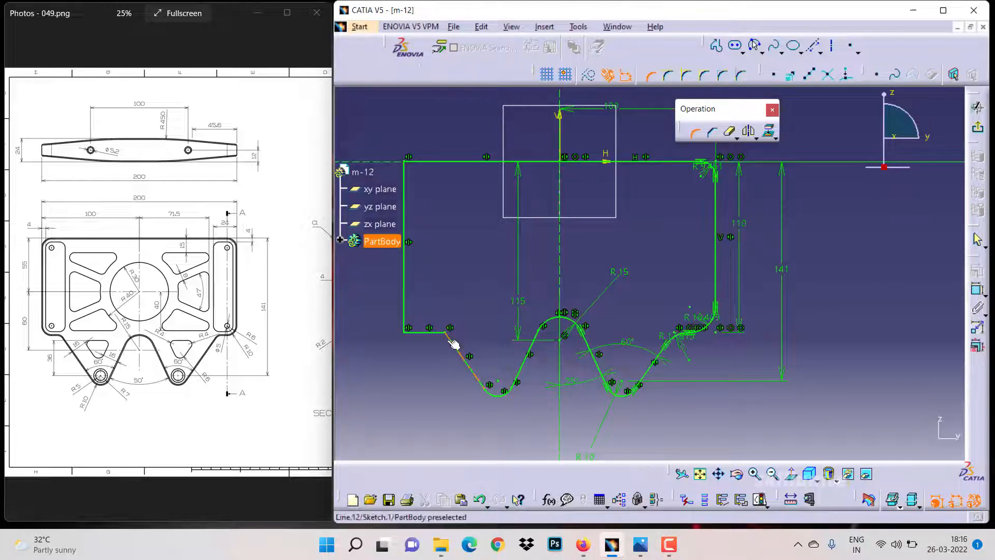
click(445, 333)
click(445, 334)
click(409, 331)
click(405, 326)
click(410, 326)
click(408, 176)
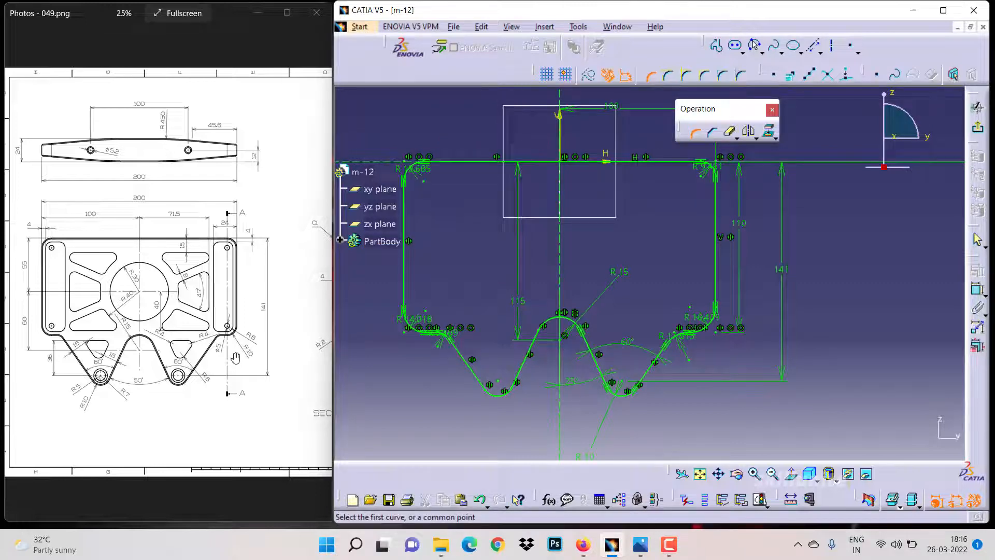
Set the radii of the upper-left, left step and right notch fillets to 10 mm
double_click(412, 168)
text(10)
key(Return)
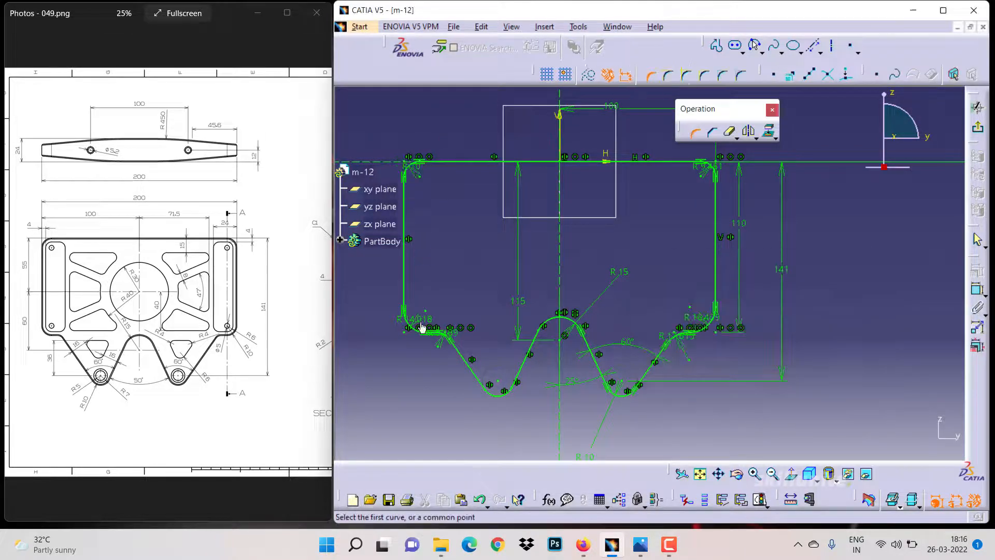
double_click(420, 326)
text(10mm)
key(Return)
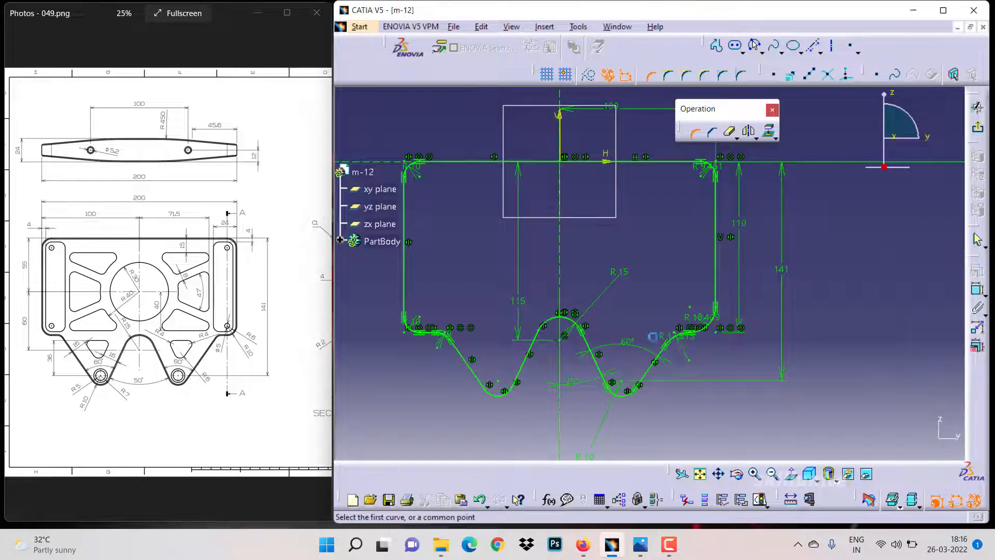
double_click(652, 337)
text(10)
key(Return)
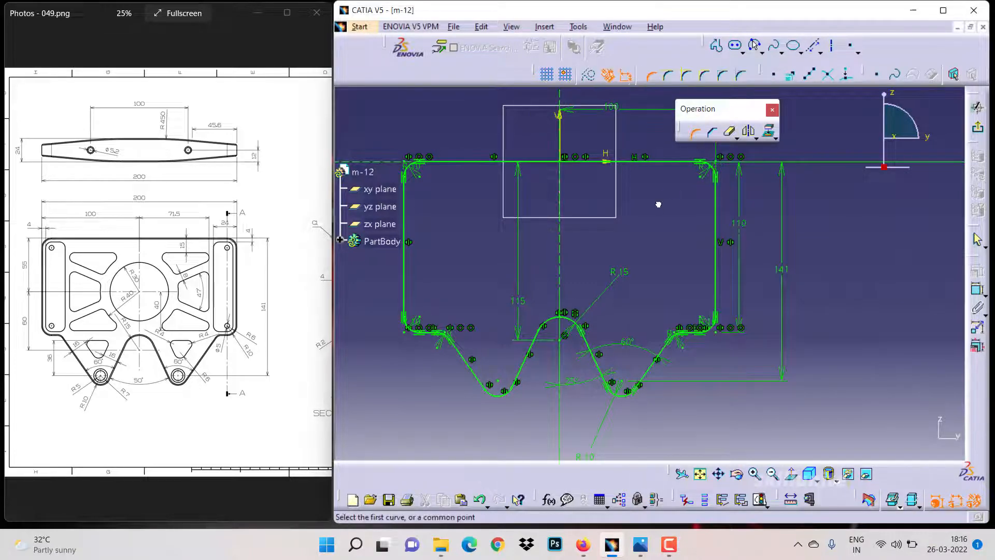
Sketch a circle about 47 mm in diameter centred on the vertical axis above the central arc
drag(250, 305, 99, 314)
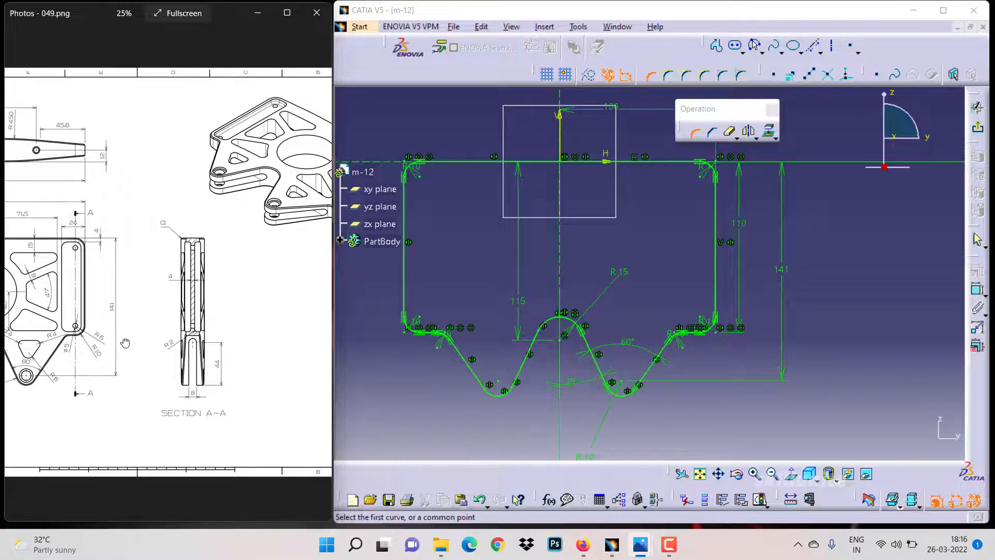
drag(125, 343, 240, 324)
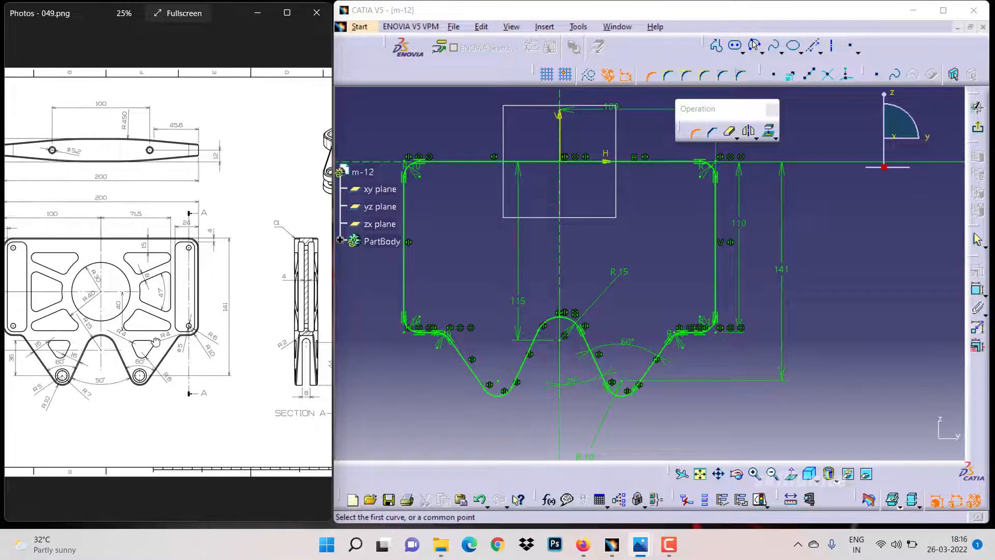
drag(155, 341, 199, 337)
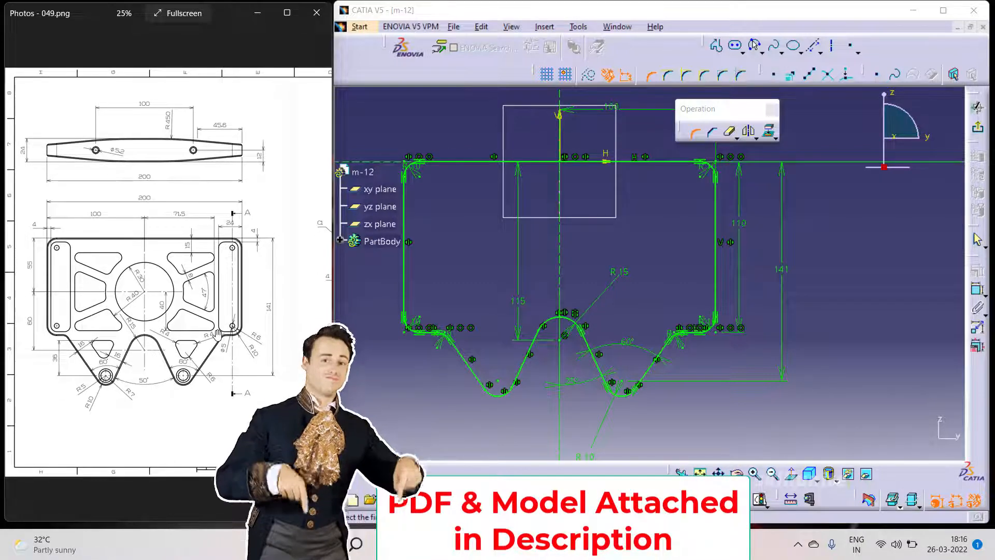
click(696, 133)
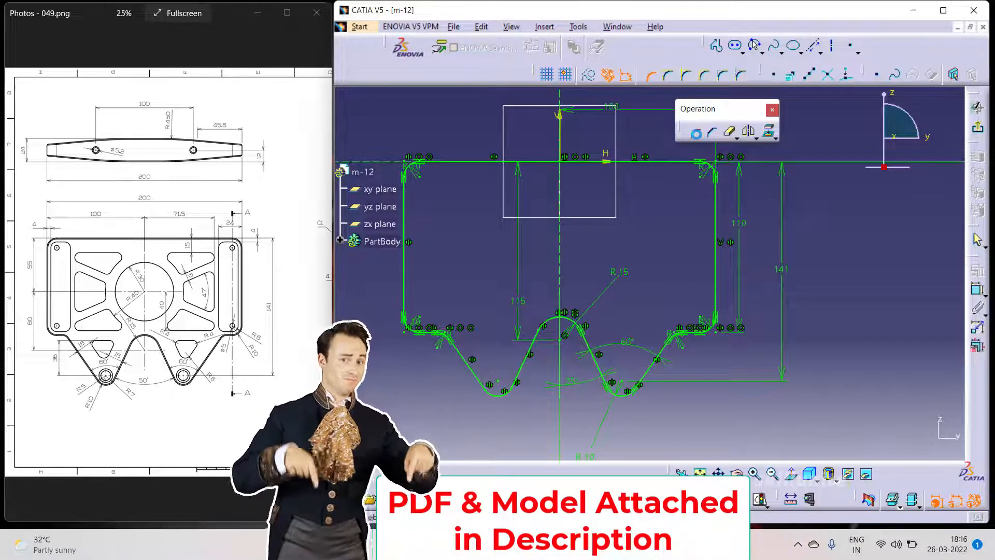
click(760, 51)
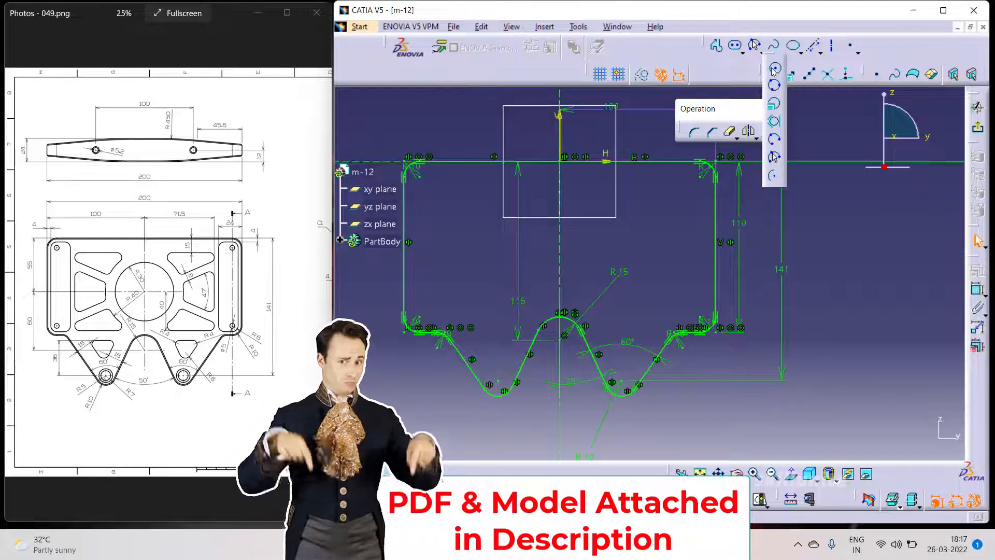
click(773, 68)
click(560, 247)
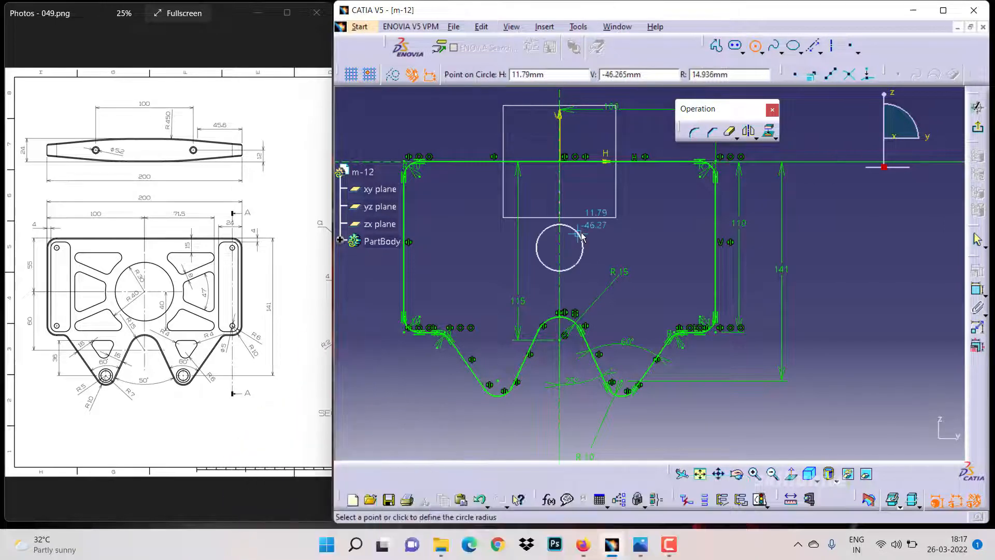
click(592, 230)
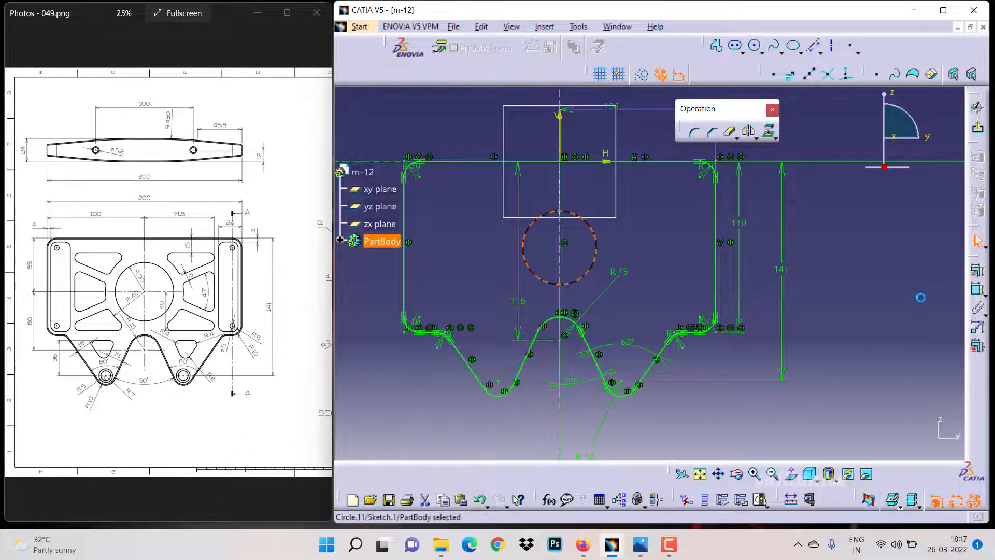
Dimension the circle's diameter as 60 mm
click(976, 289)
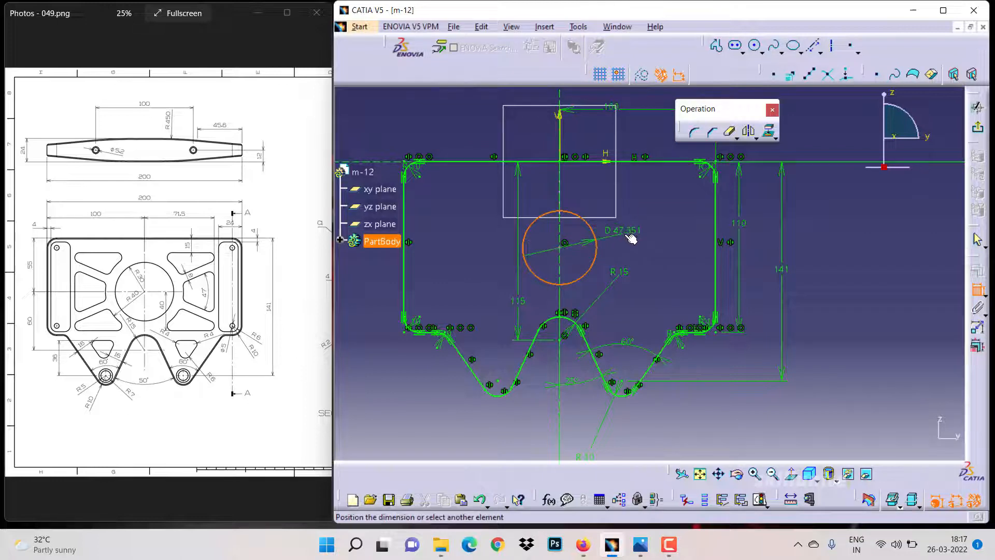
click(632, 239)
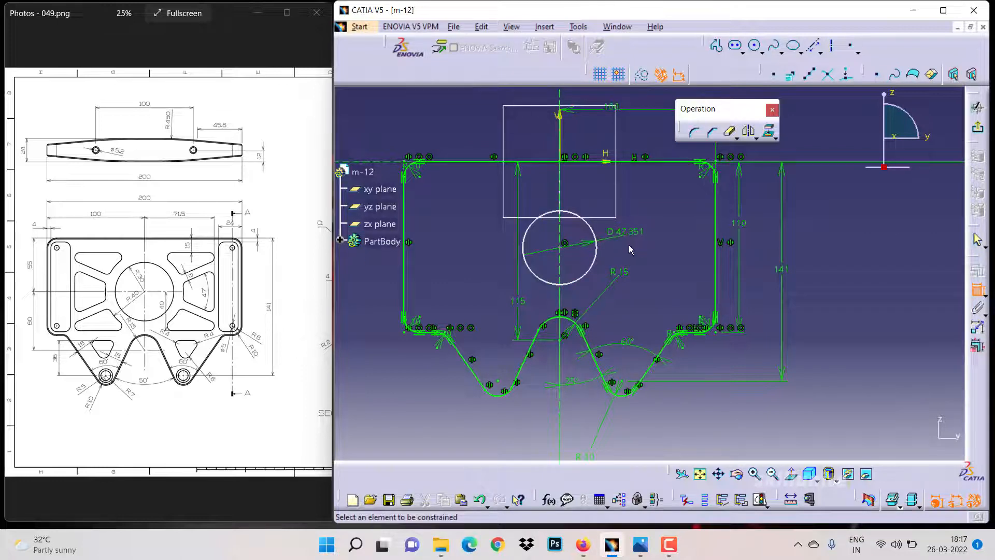
double_click(624, 231)
text(60mm)
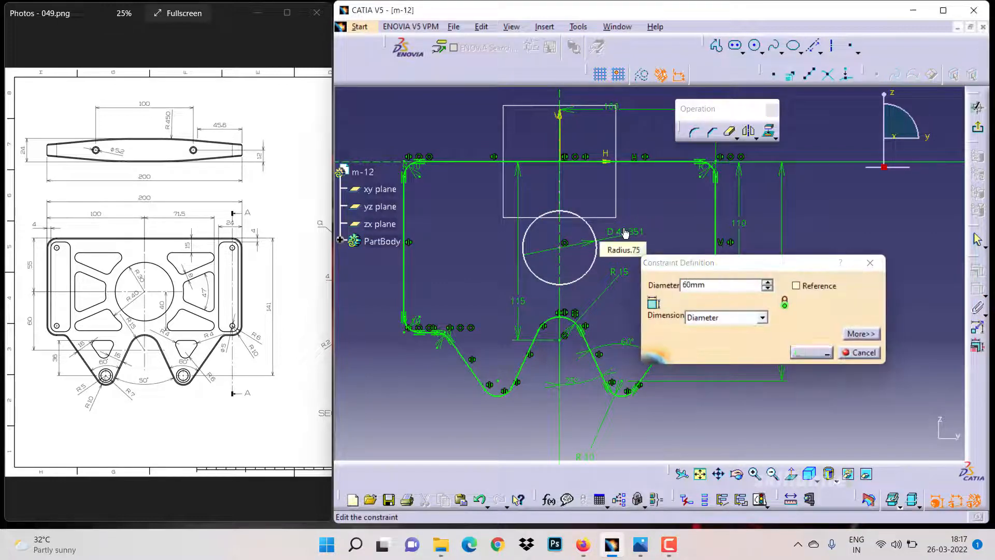
key(Return)
Set the distance from the top edge to the circle's centre to 55 mm
click(590, 161)
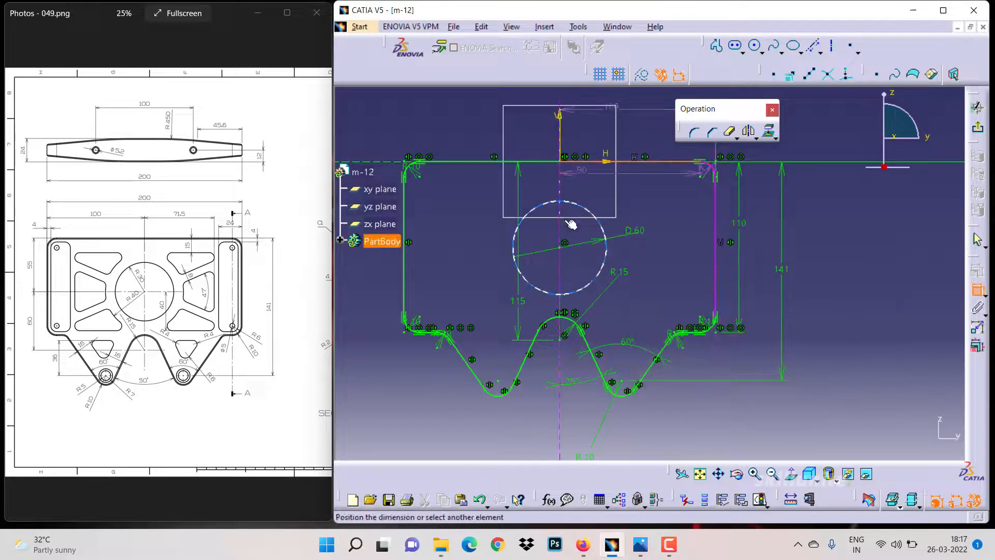
click(564, 248)
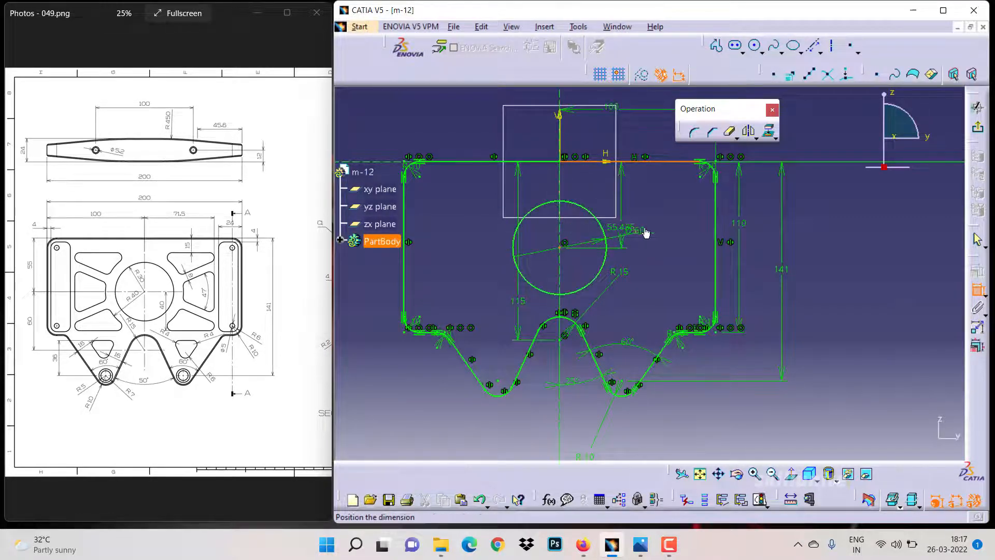
click(668, 223)
double_click(668, 222)
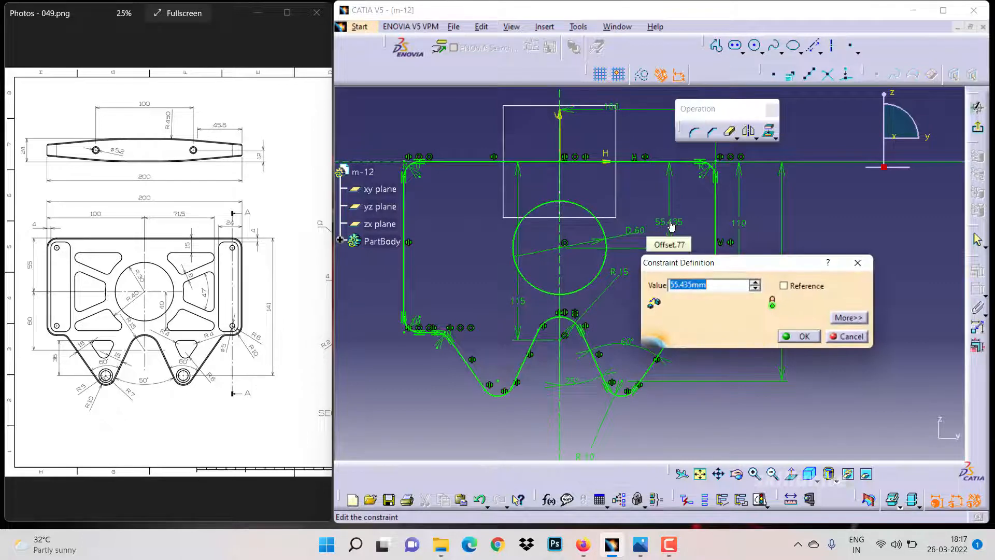
text(55)
key(Return)
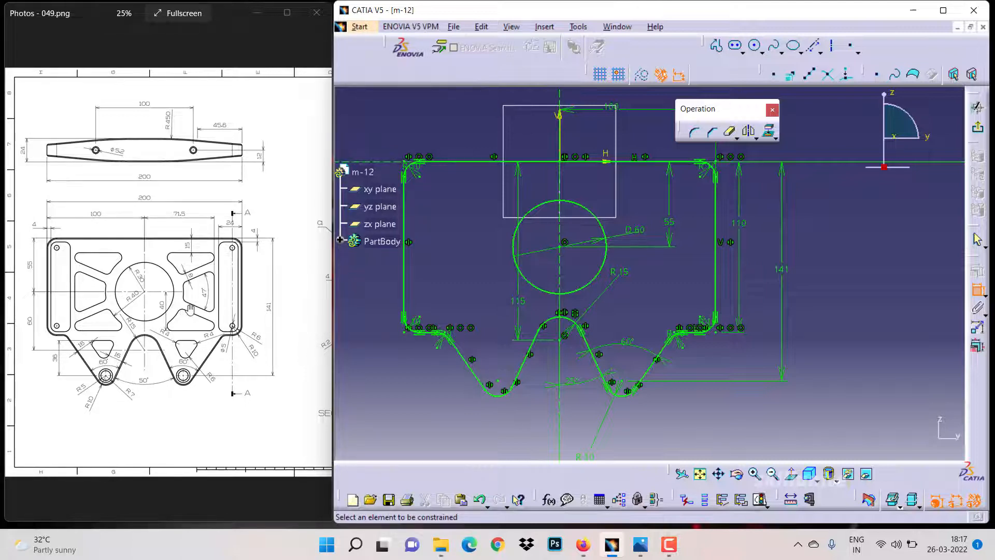
Sketch a concentric circle about 90 mm in diameter around the first circle and dimension its diameter
click(756, 45)
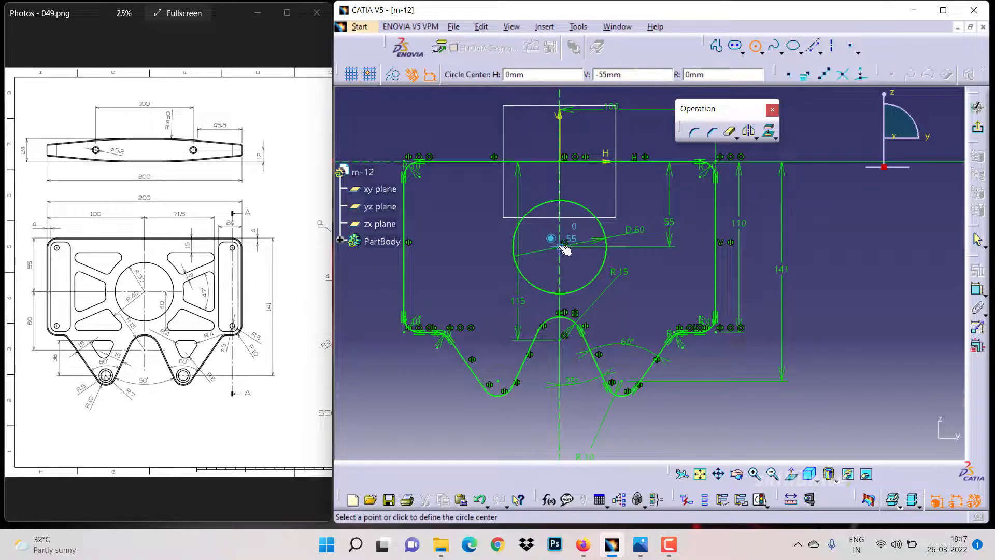
click(561, 246)
click(627, 228)
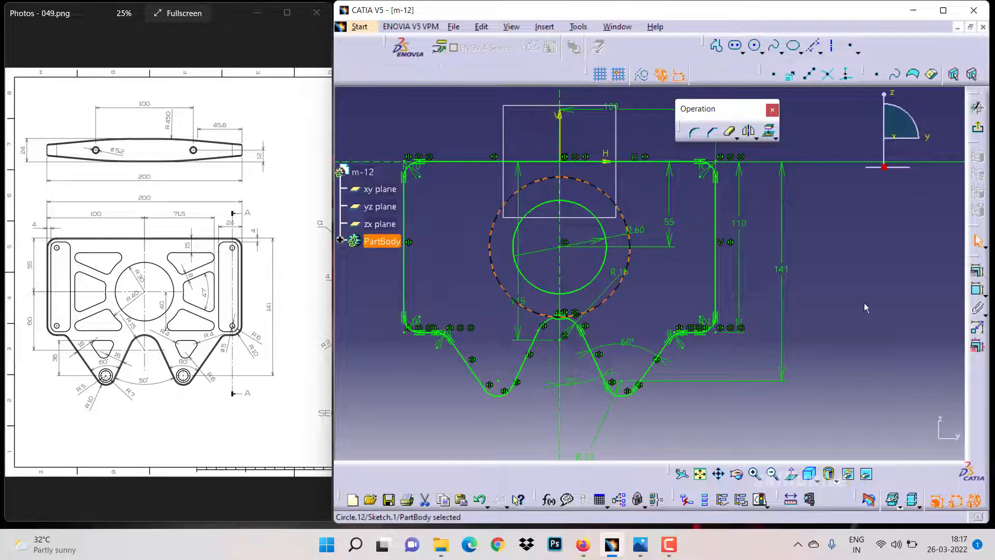
click(977, 289)
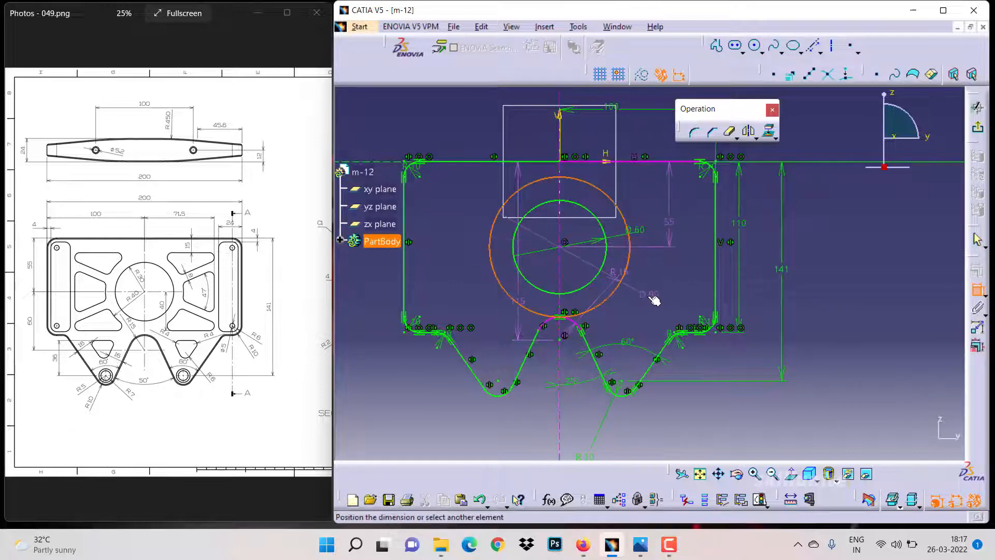
click(647, 295)
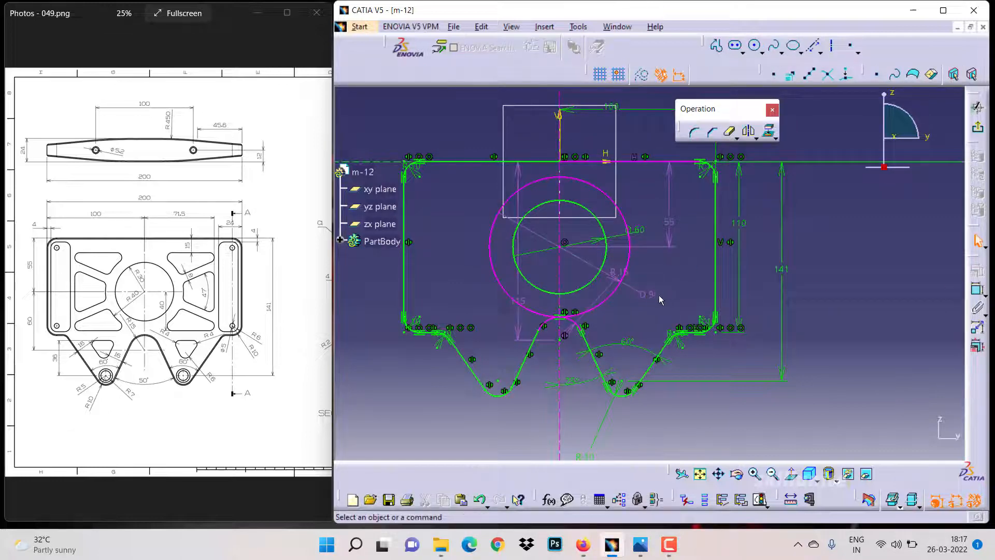
Delete the tangency constraint between the outer circle and the central arc
click(562, 316)
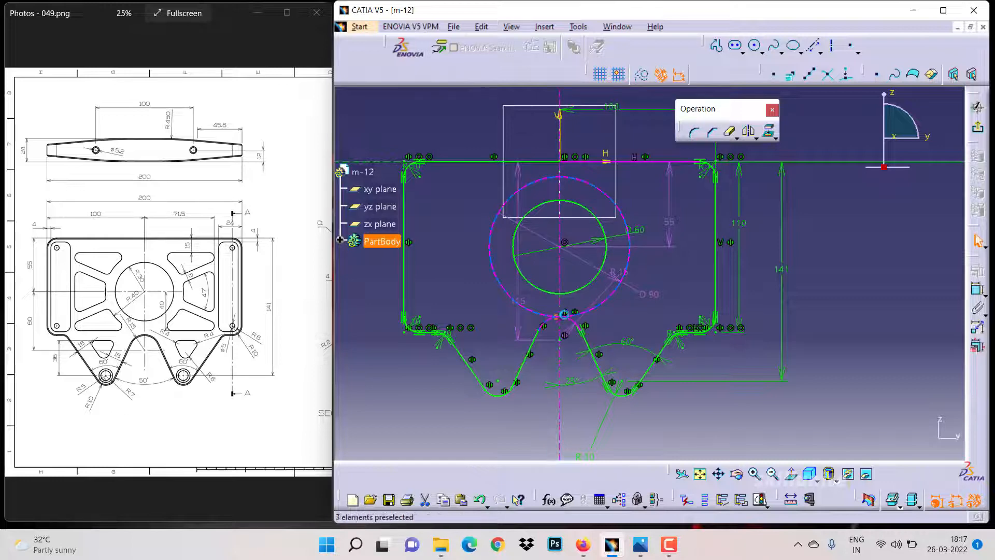
key(Delete)
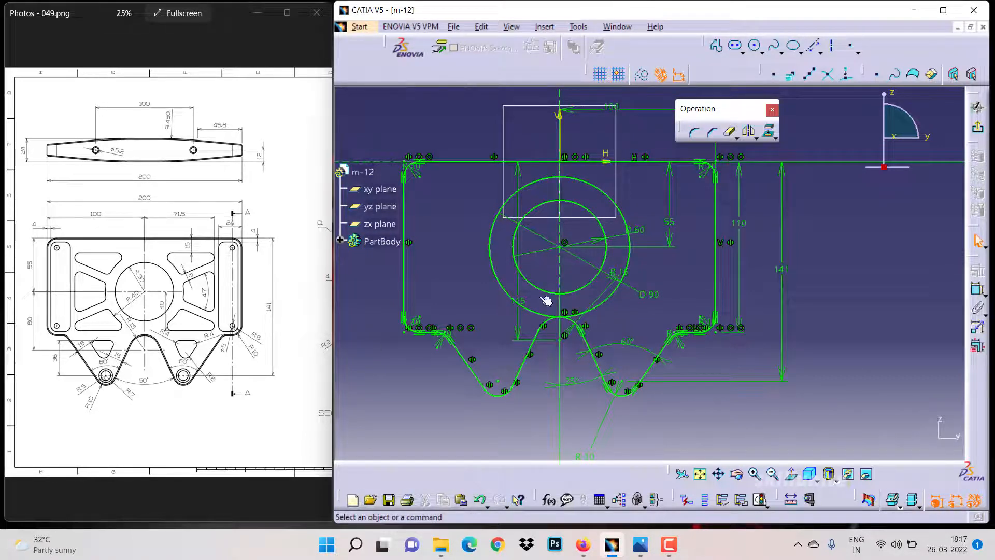
Set the outer circle's diameter to 80 mm
double_click(650, 295)
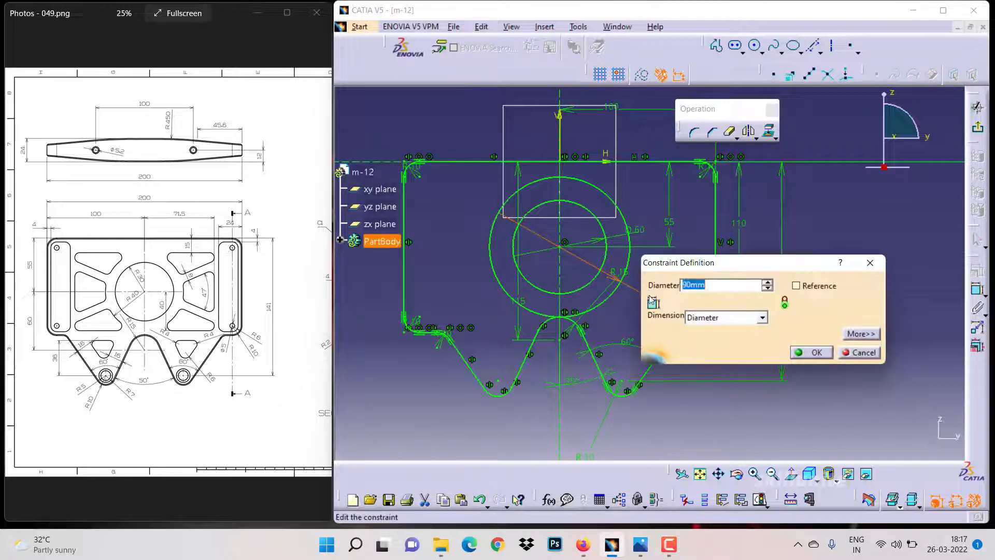
text(80)
key(Return)
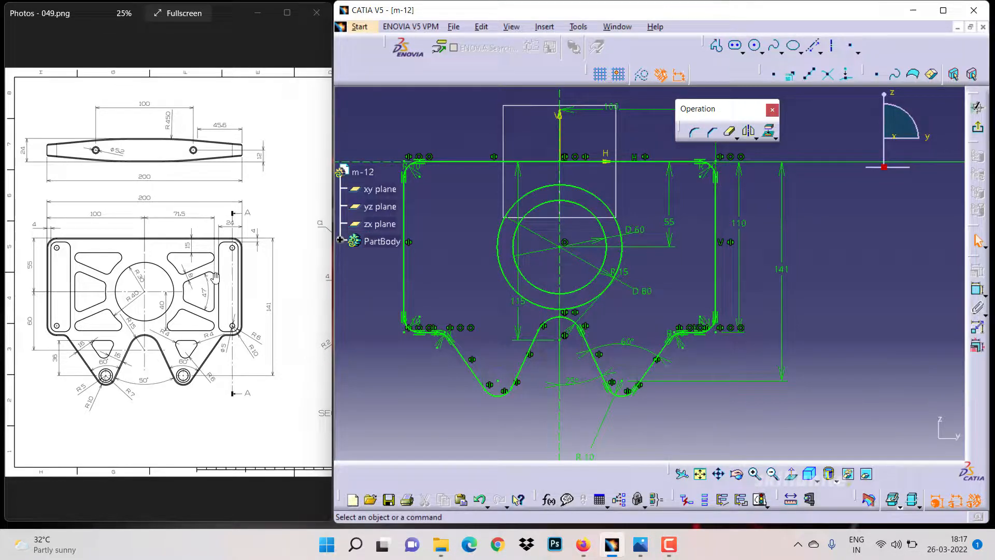
Draw a horizontal construction line through the circles' centre
click(814, 45)
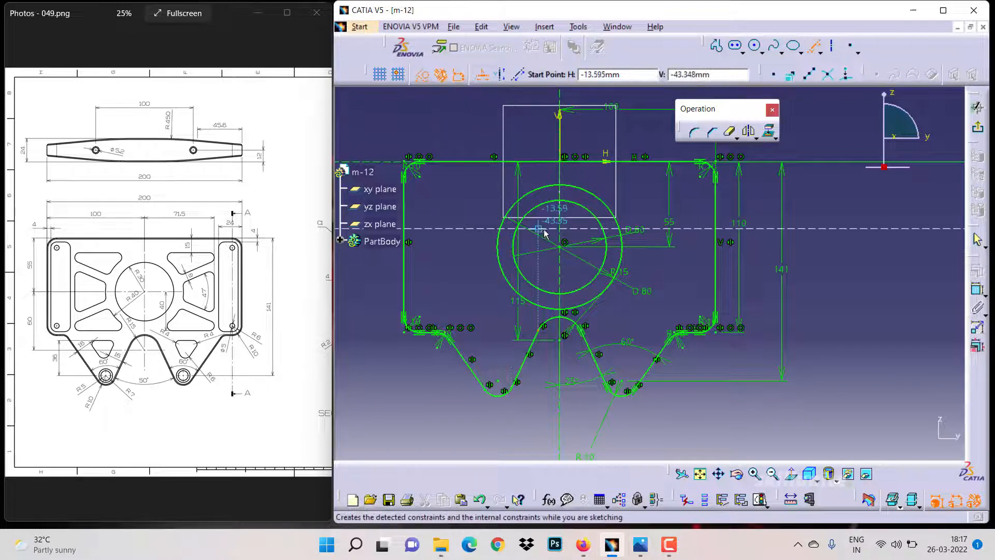
click(563, 248)
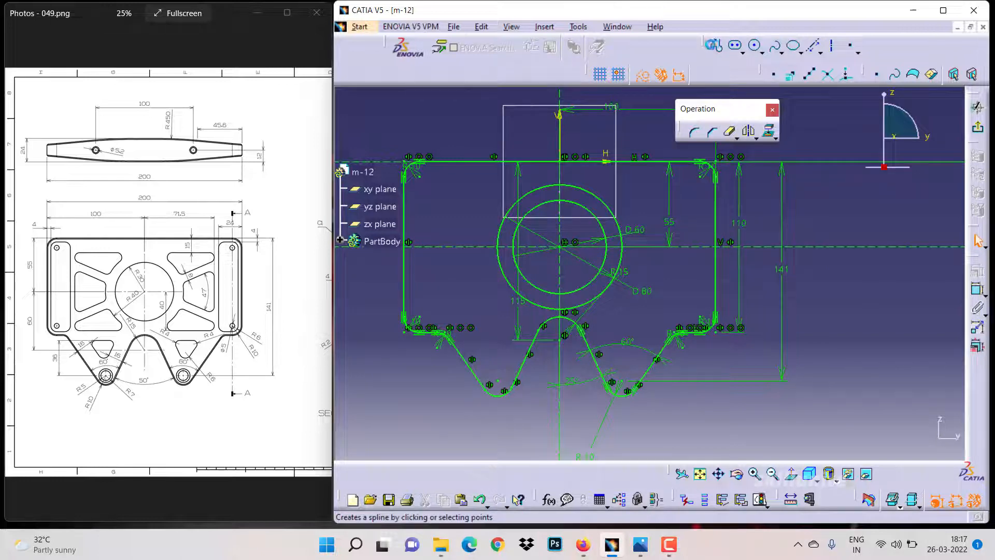
Sketch a profile of an inclined line from the outer circle and a vertical line down to the horizontal construction line
click(713, 45)
click(619, 227)
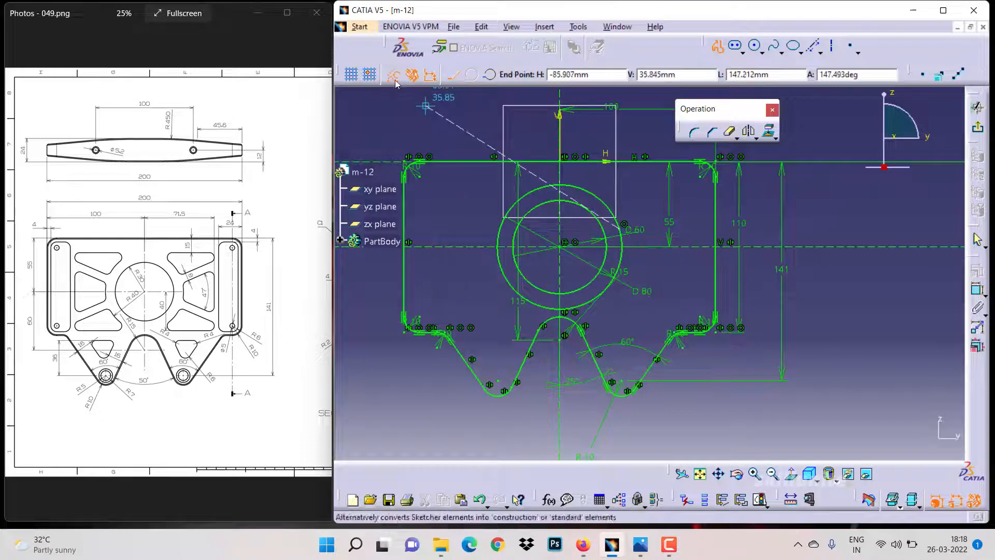
click(396, 81)
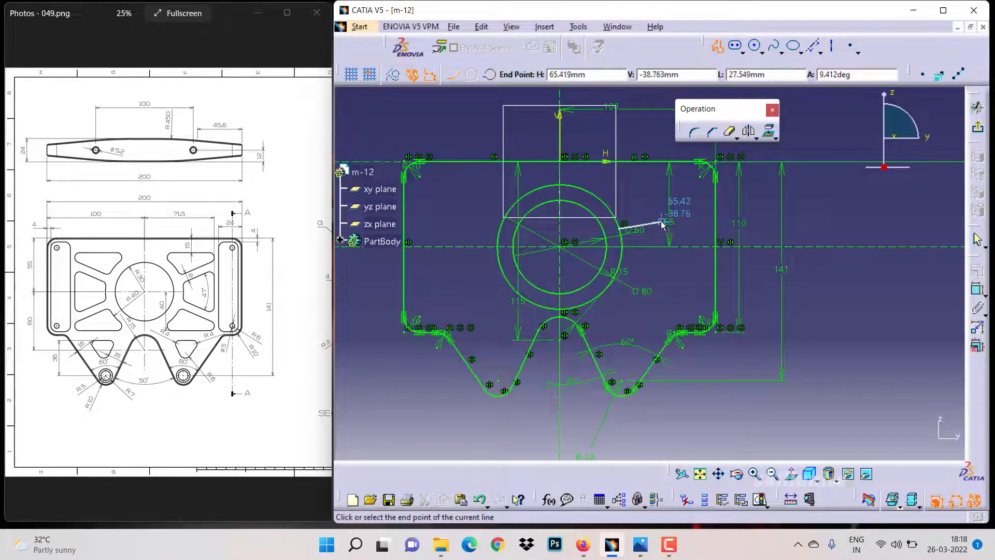
click(648, 191)
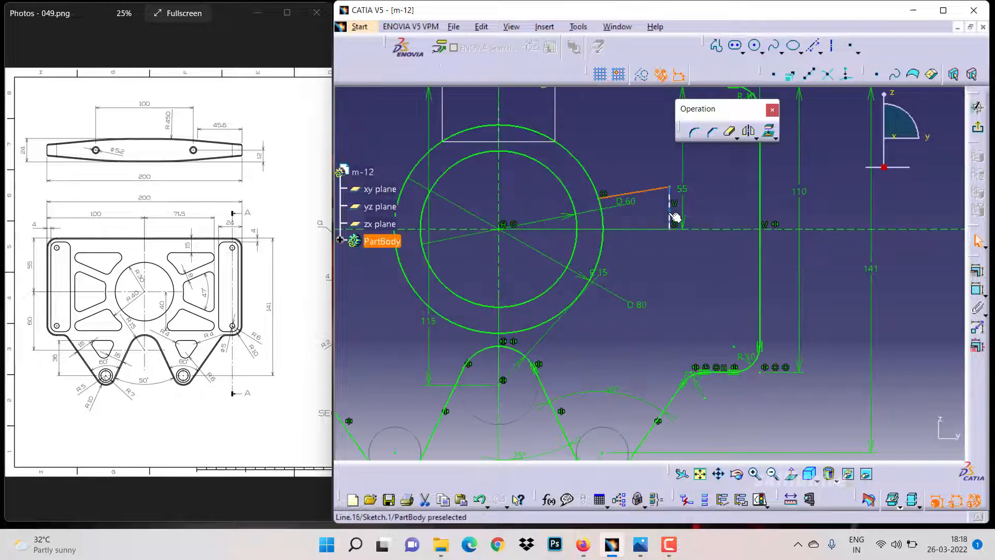
ctrl+click(670, 210)
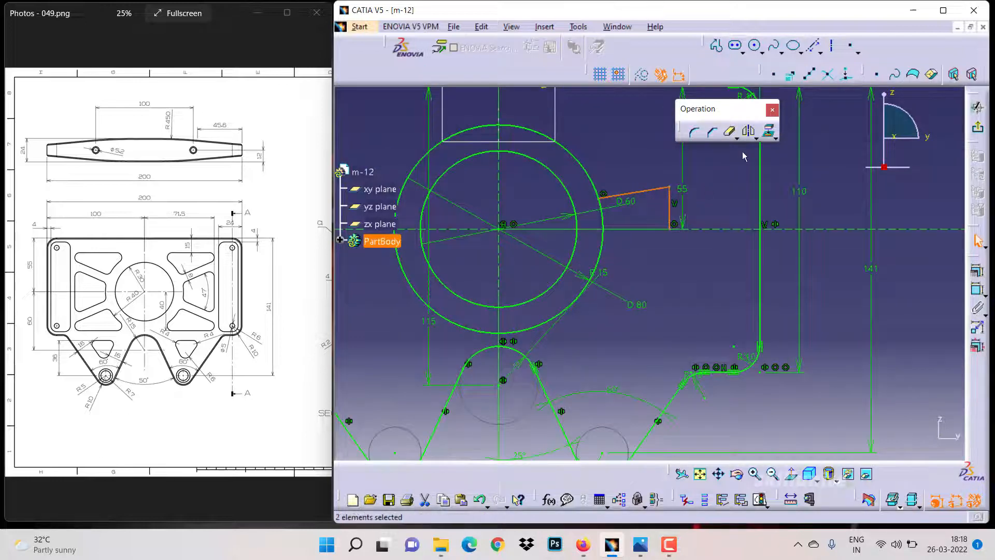
Mirror the inclined and vertical lines about the horizontal construction line
click(748, 132)
click(697, 229)
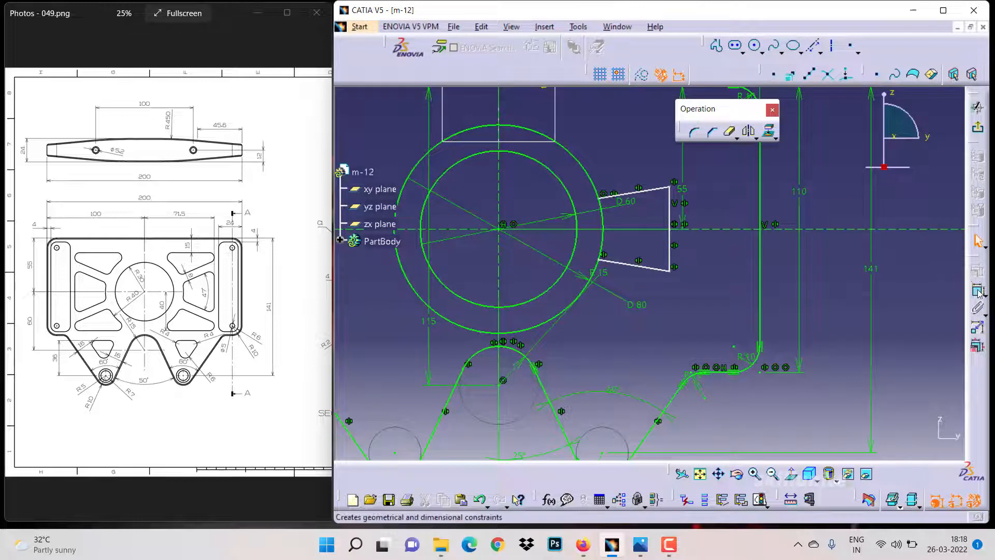
Dimension the angle between the two inclined lines as 47°
click(644, 191)
click(633, 268)
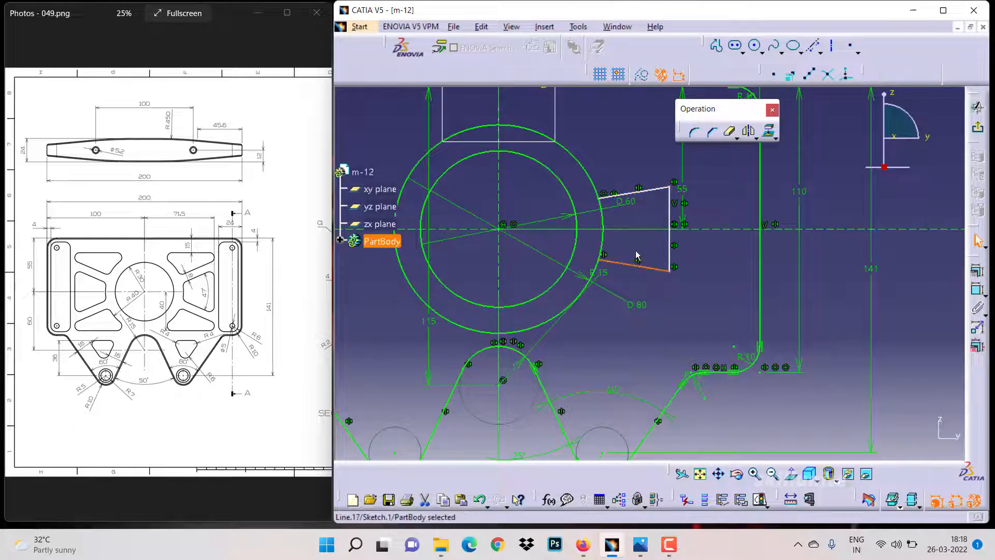
click(976, 290)
click(645, 192)
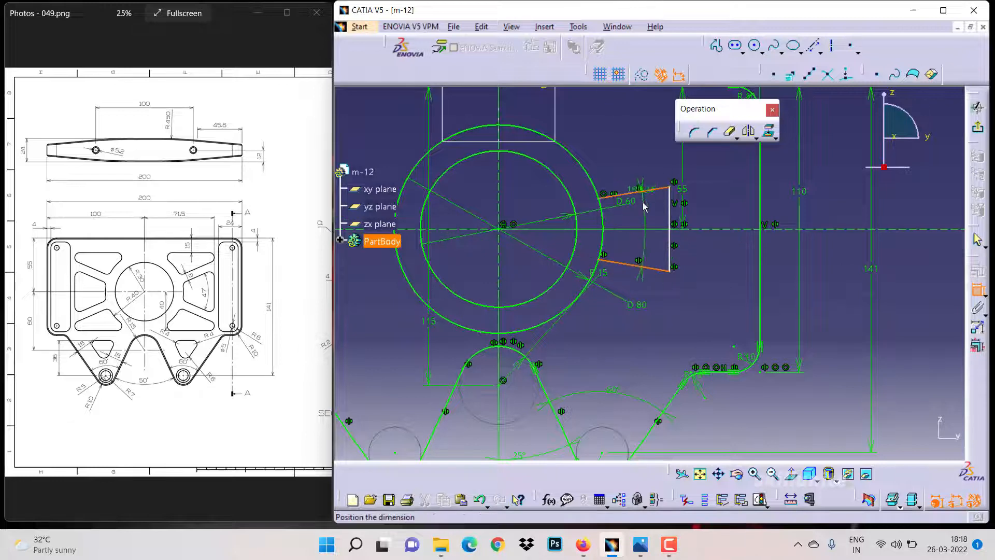
click(643, 215)
double_click(643, 215)
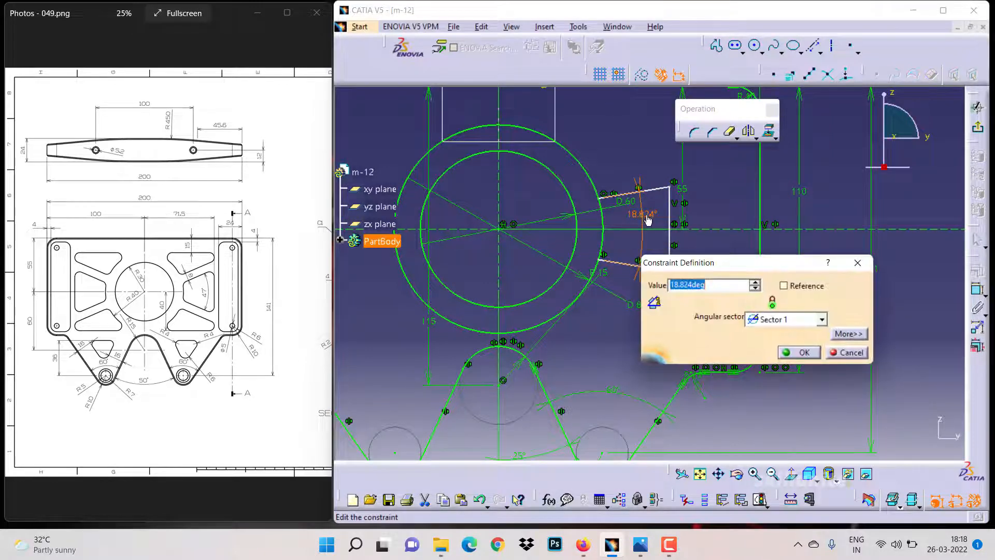
text(47)
key(Return)
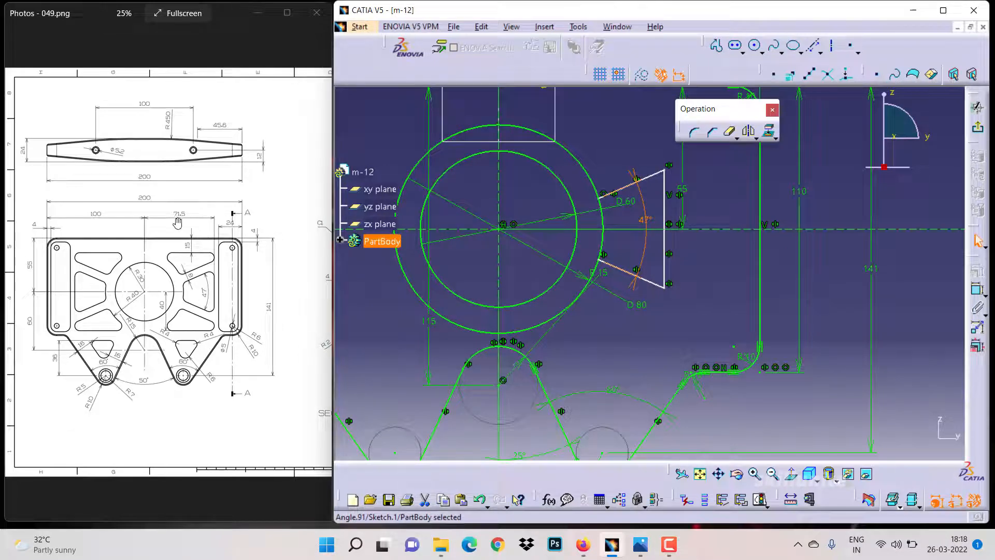
Set the distance from the vertical axis to the vertical line to 71.5 mm
click(975, 294)
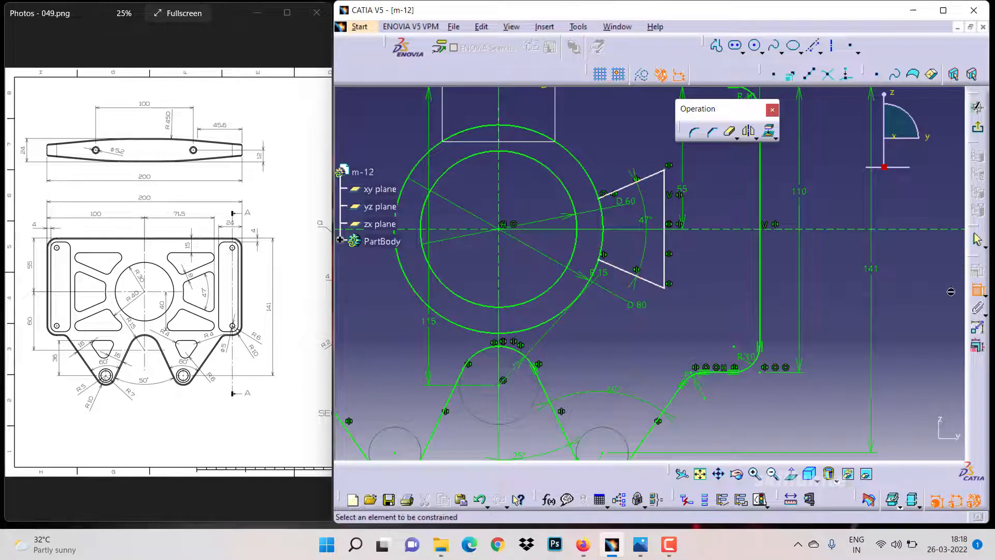
click(499, 266)
click(664, 257)
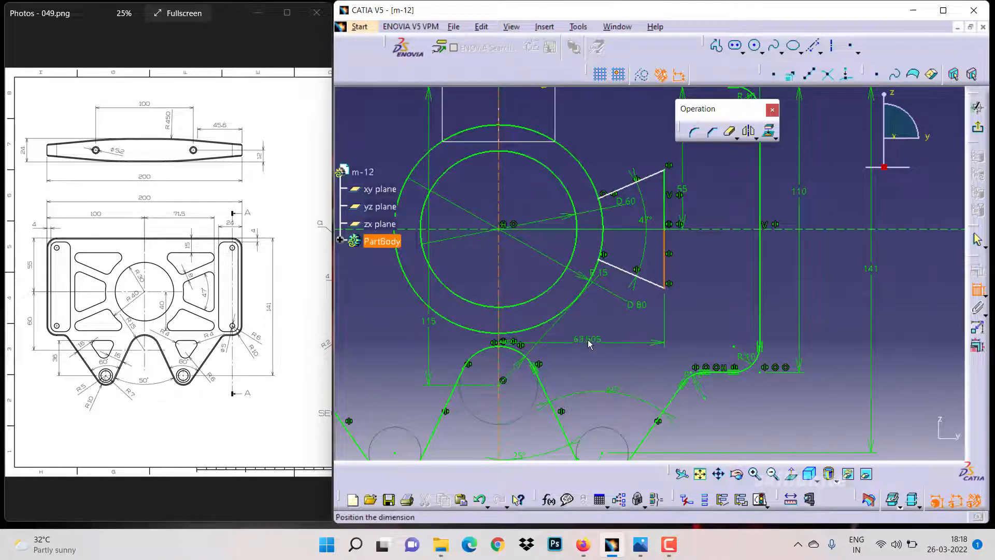
click(583, 338)
double_click(583, 339)
text(71.5mm)
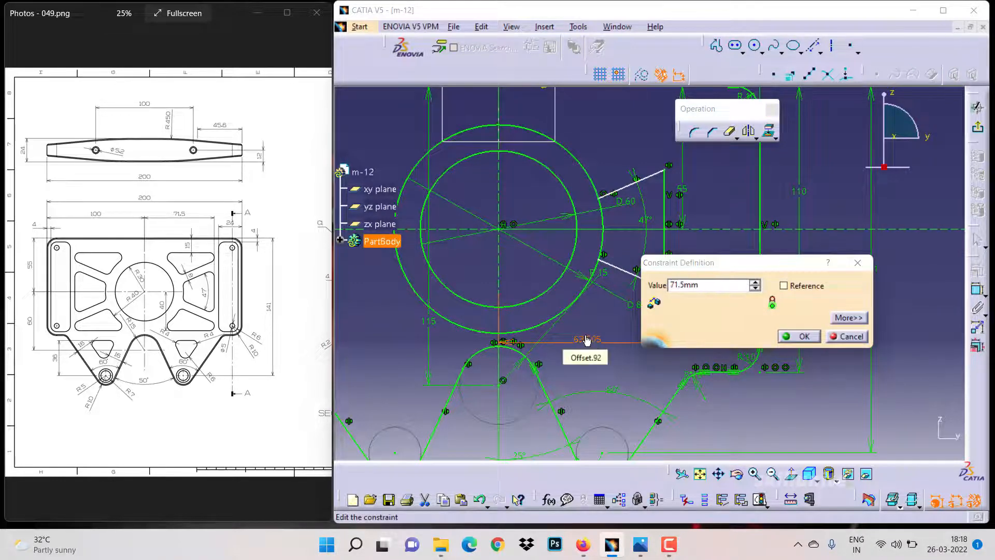
key(Return)
Try to constrain the upper inclined line's endpoint onto the outer circle
click(719, 294)
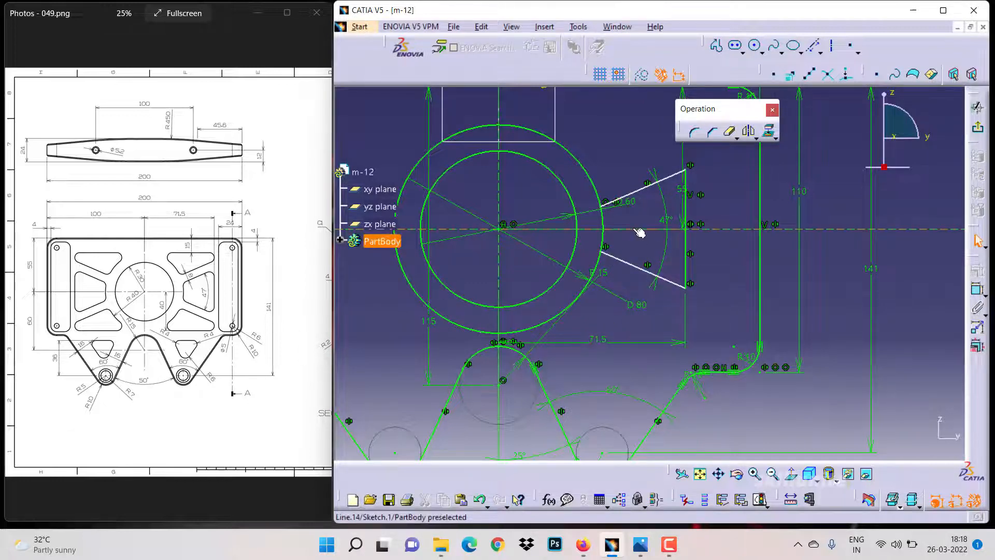
click(602, 208)
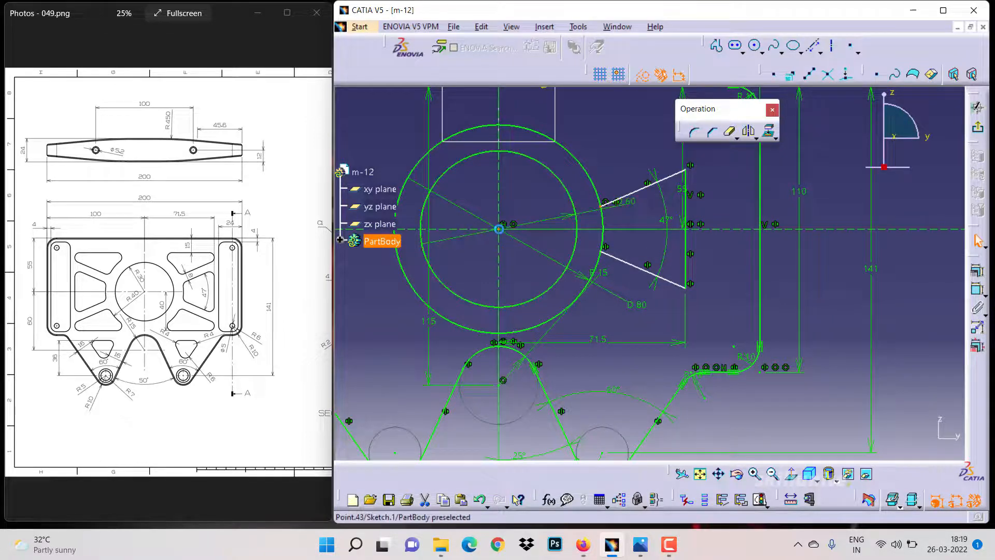
ctrl+click(498, 229)
click(642, 214)
click(629, 194)
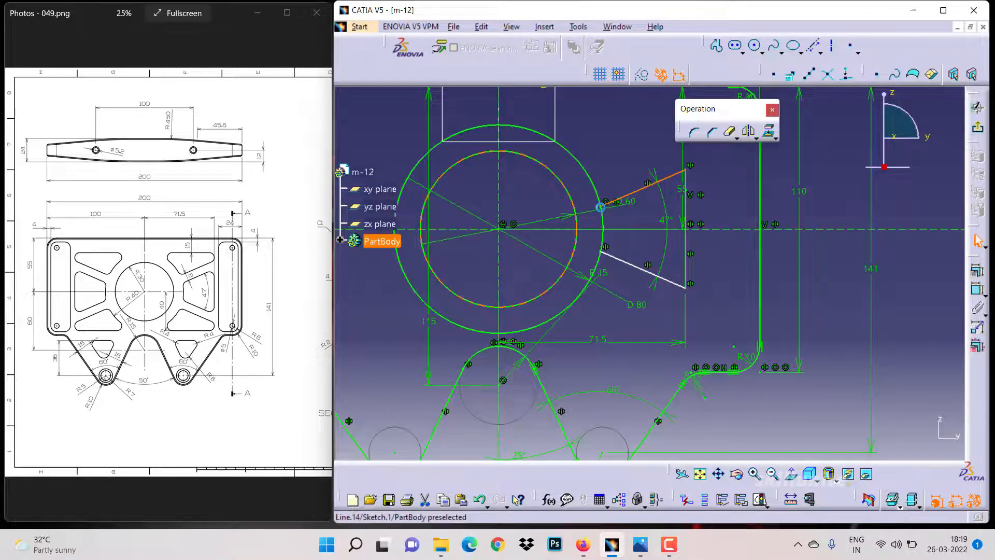
drag(601, 207, 597, 197)
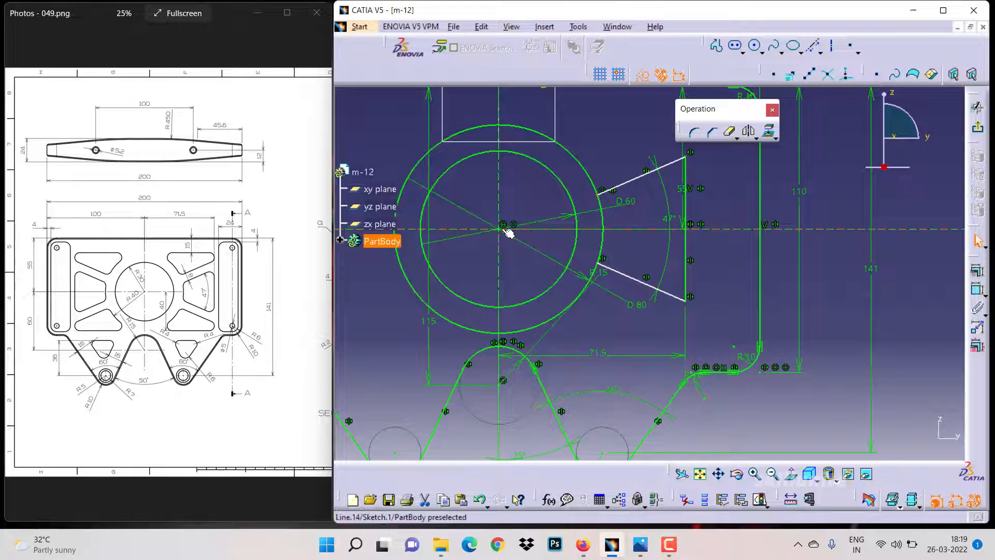
click(504, 232)
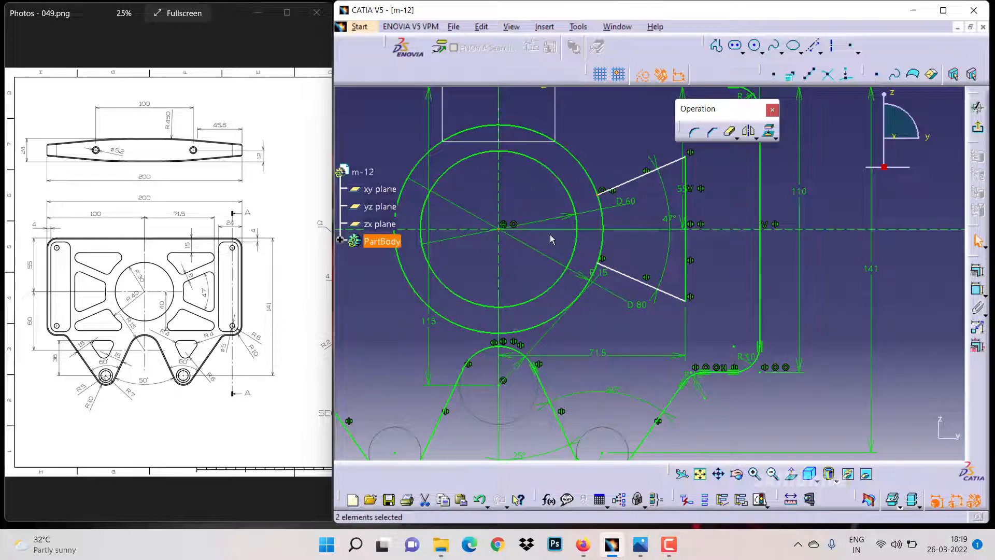
click(976, 270)
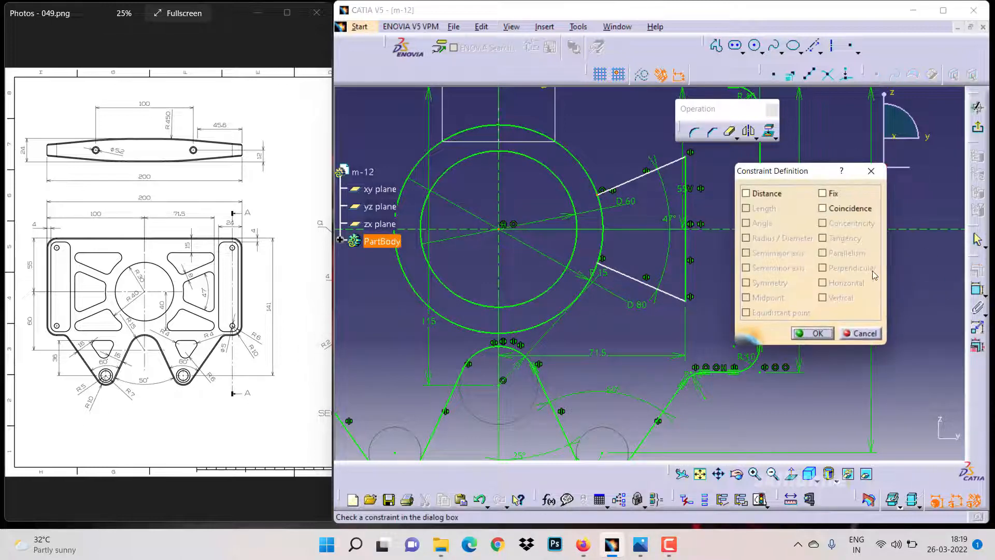
click(871, 172)
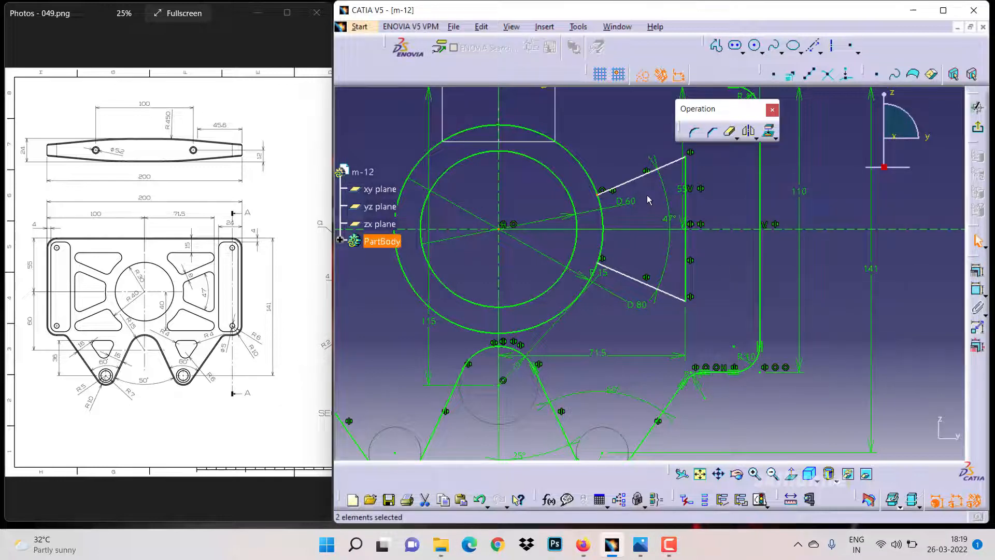
middle_drag(646, 195, 637, 258)
click(518, 271)
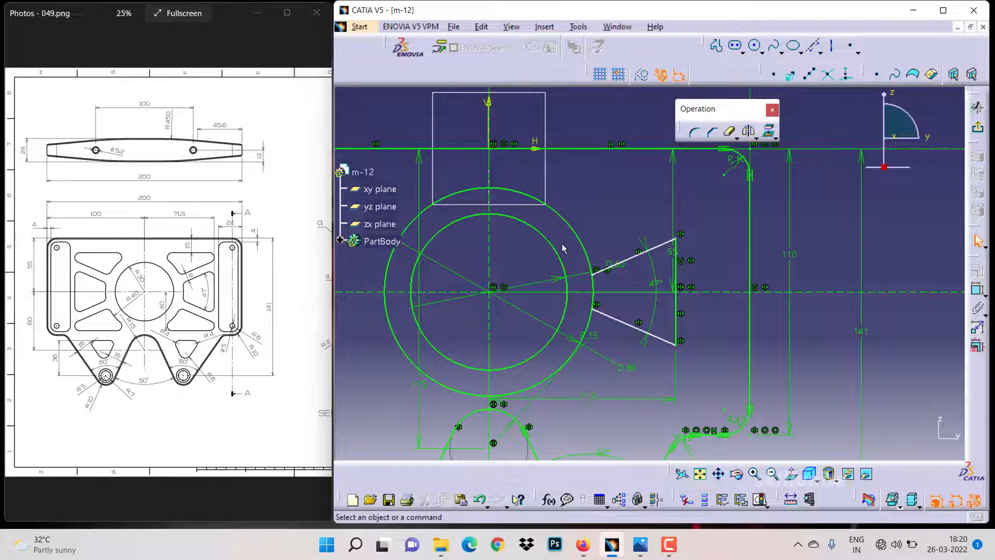
Sketch a profile of a horizontal line from the outer circle, an end arc, and an inclined line back to the circle
click(716, 48)
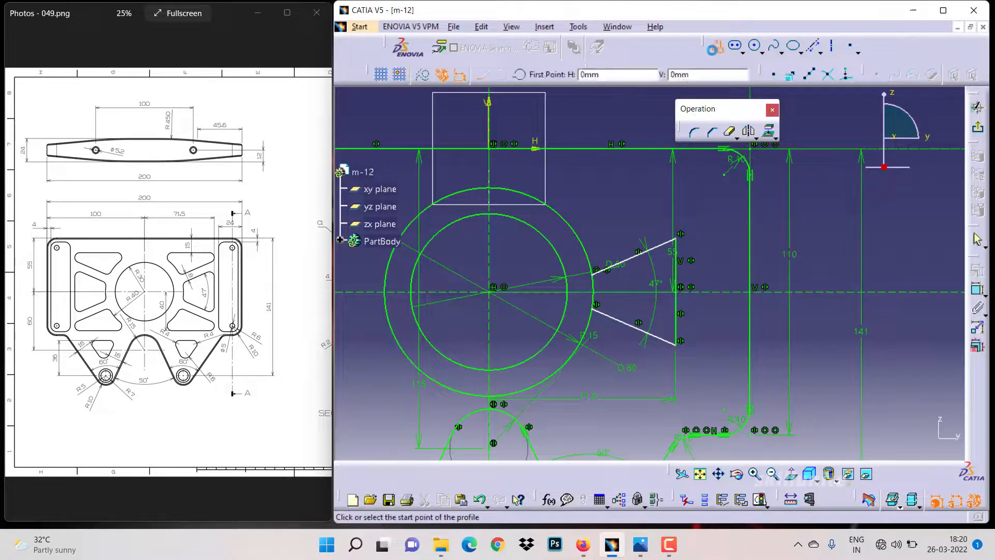
click(542, 197)
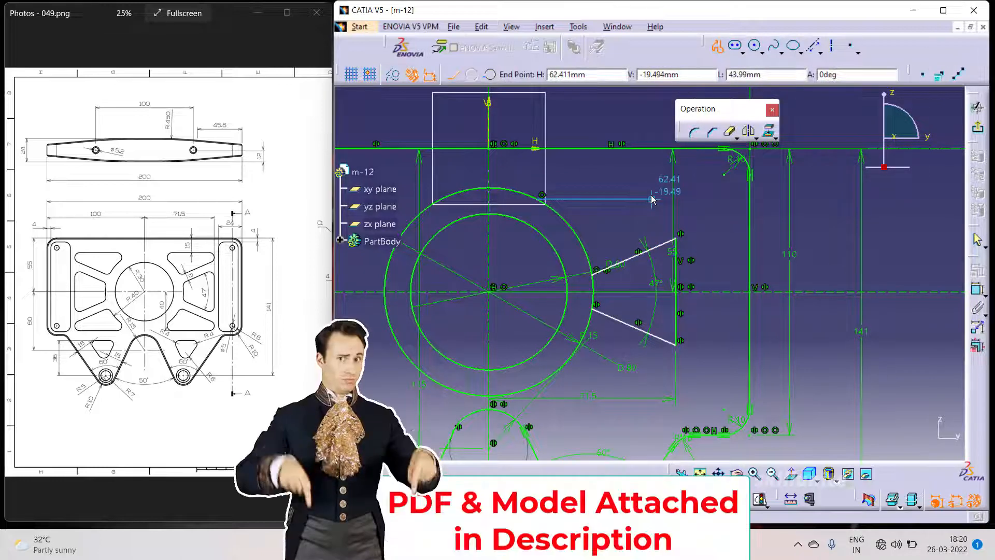
click(652, 199)
drag(652, 200, 651, 216)
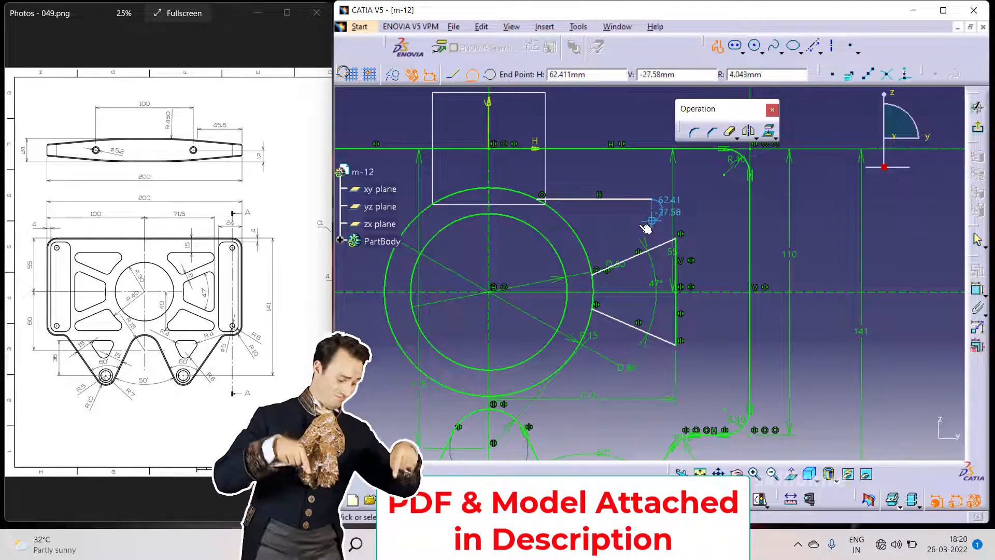
click(652, 220)
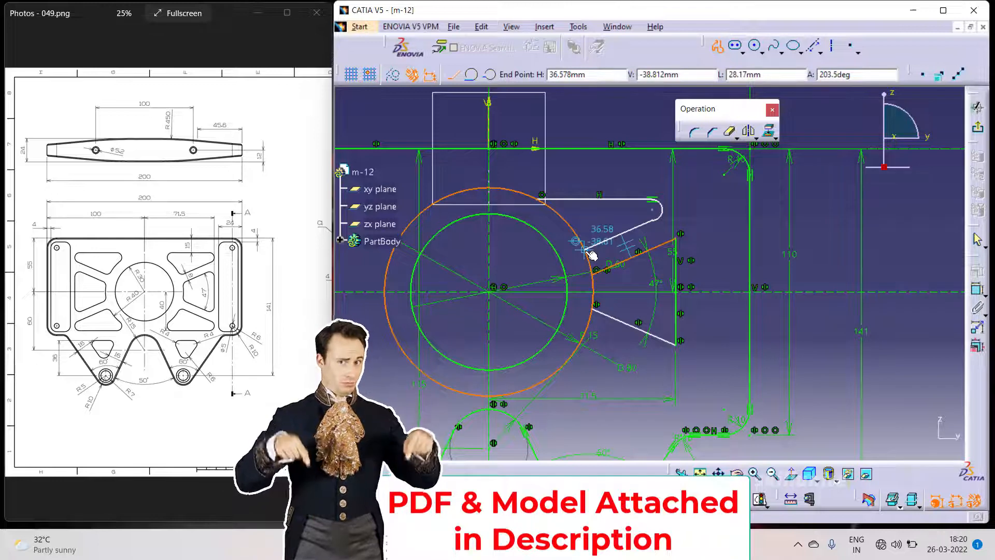
click(589, 252)
double_click(589, 243)
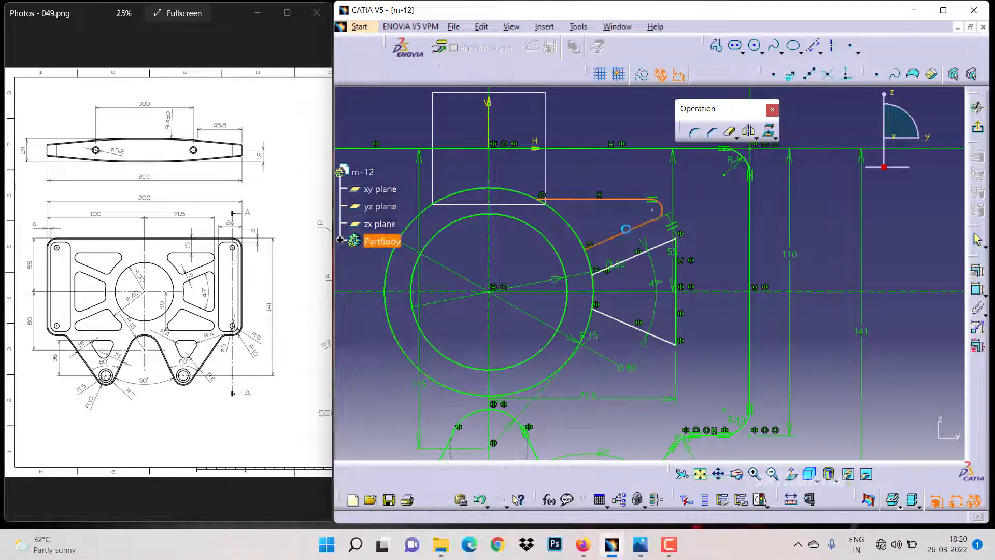
Make the end arc tangent to the new inclined line
ctrl+click(661, 222)
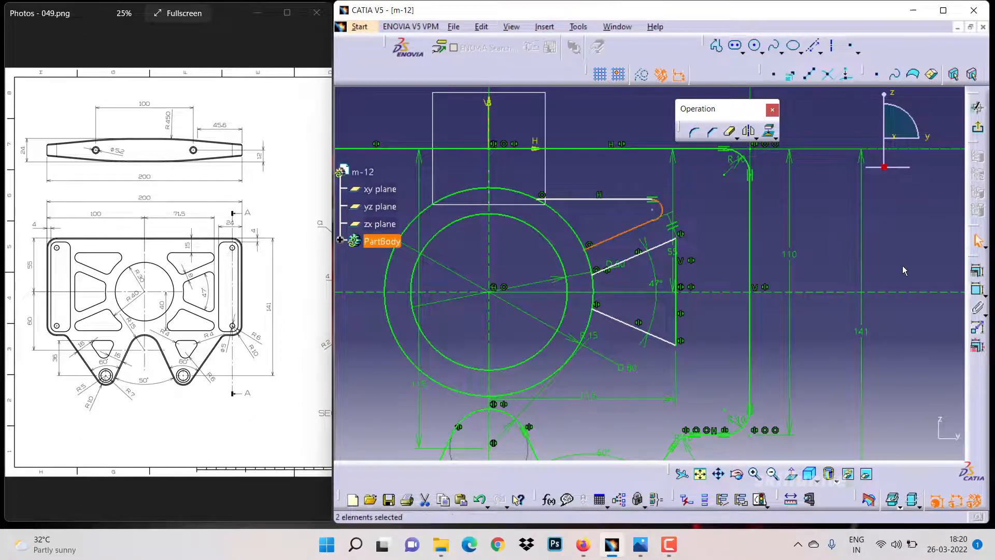
click(974, 271)
click(844, 239)
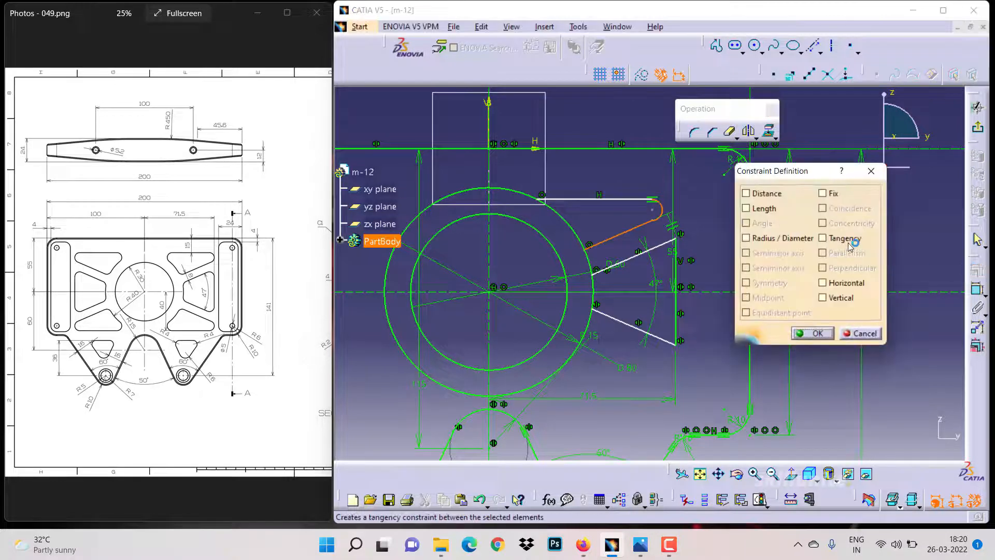
click(812, 333)
Set the distance from the top edge to the new horizontal line to 15 mm
click(976, 289)
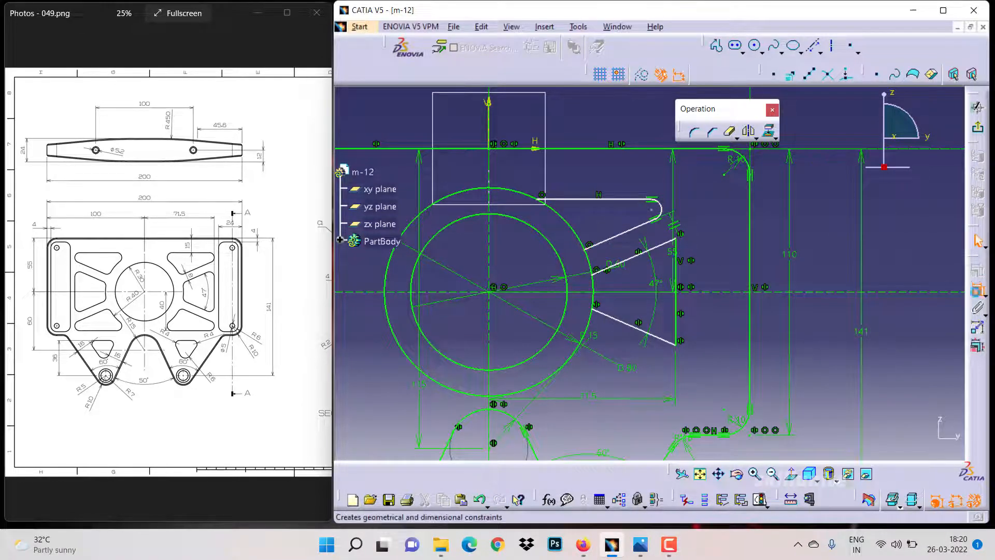
click(595, 149)
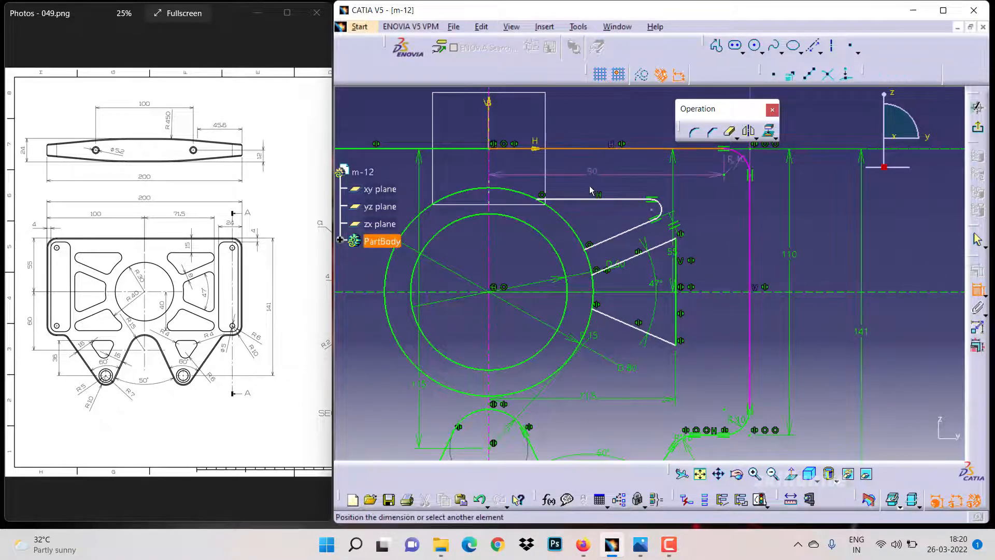
click(588, 200)
click(591, 178)
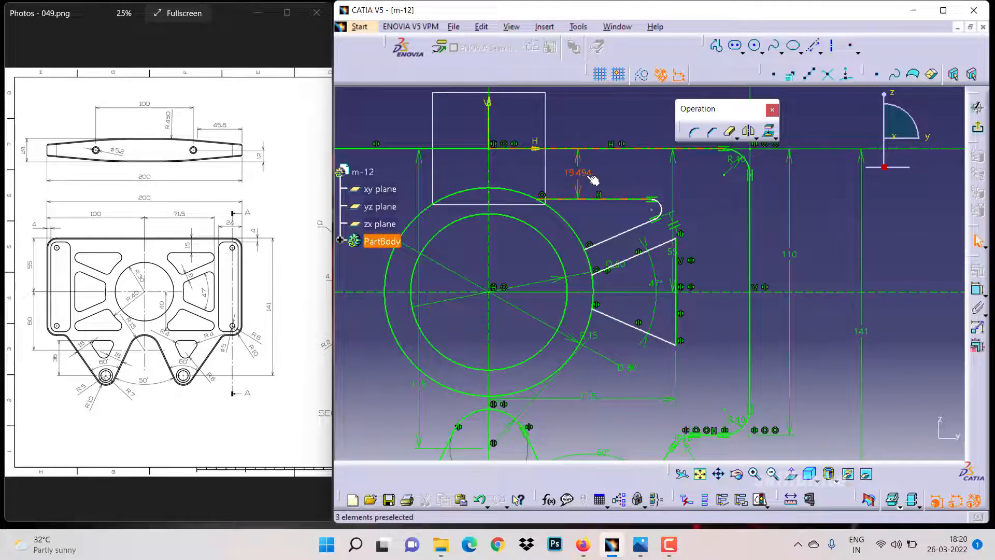
double_click(589, 177)
text(15)
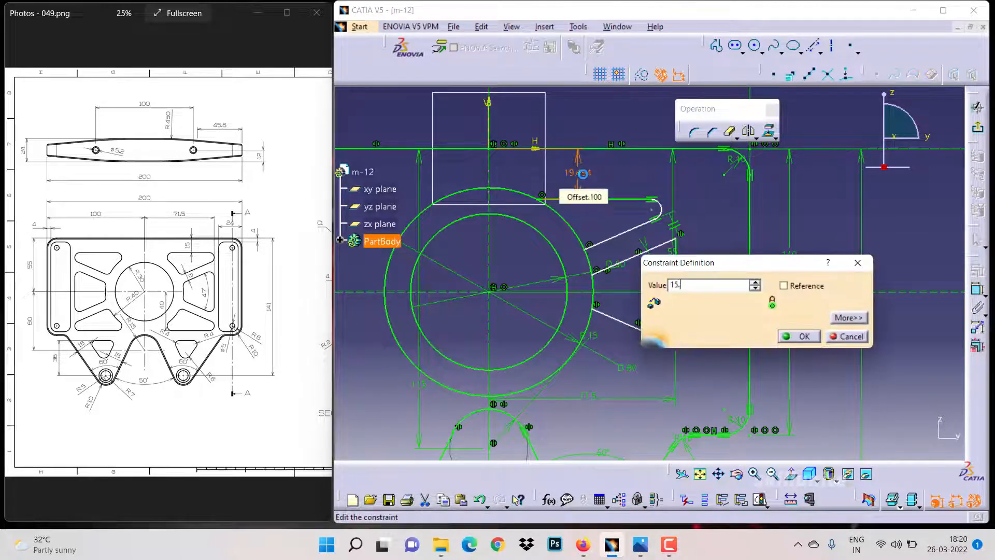
key(Return)
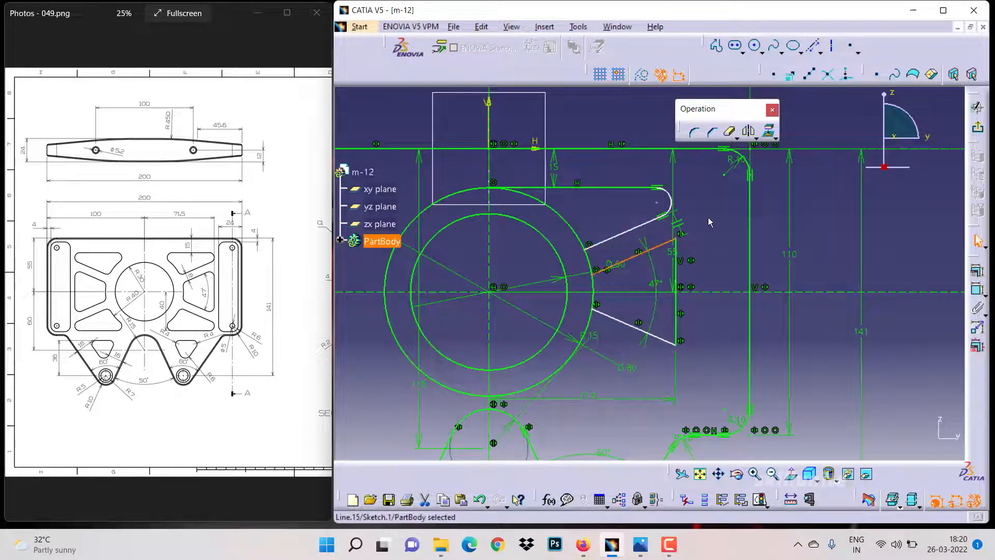
Set the distance between the upper inclined line and the new inclined line to 8 mm
click(642, 224)
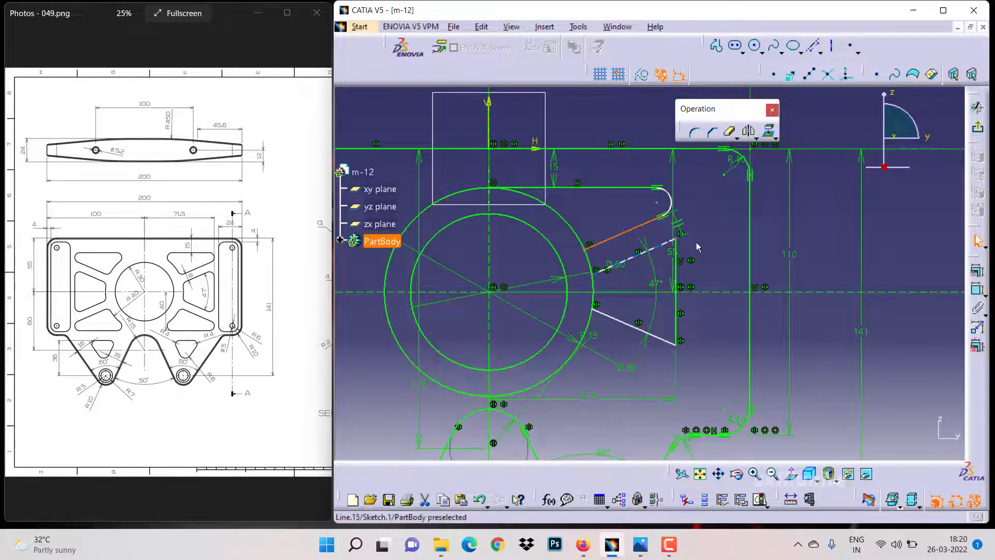
click(974, 290)
click(643, 258)
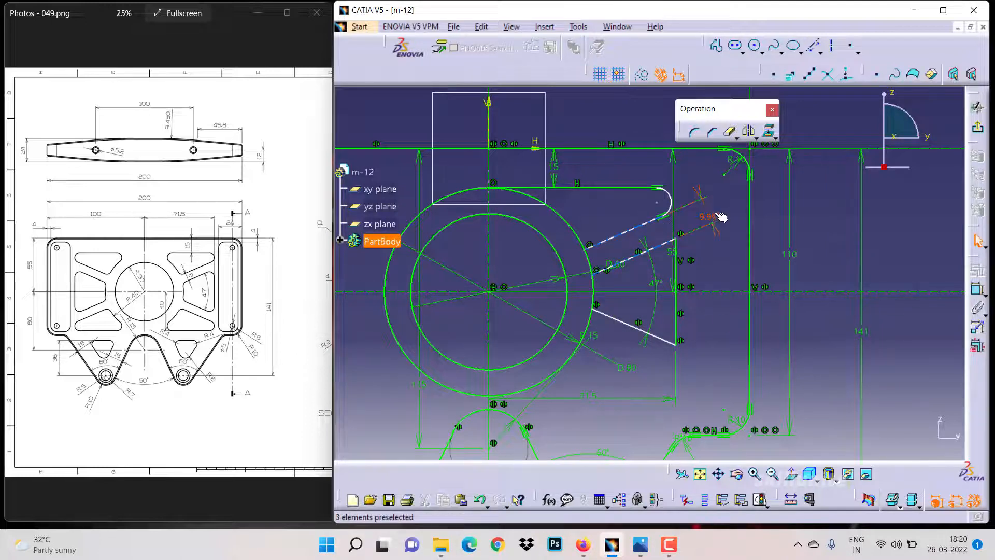
double_click(715, 212)
text(8)
key(Return)
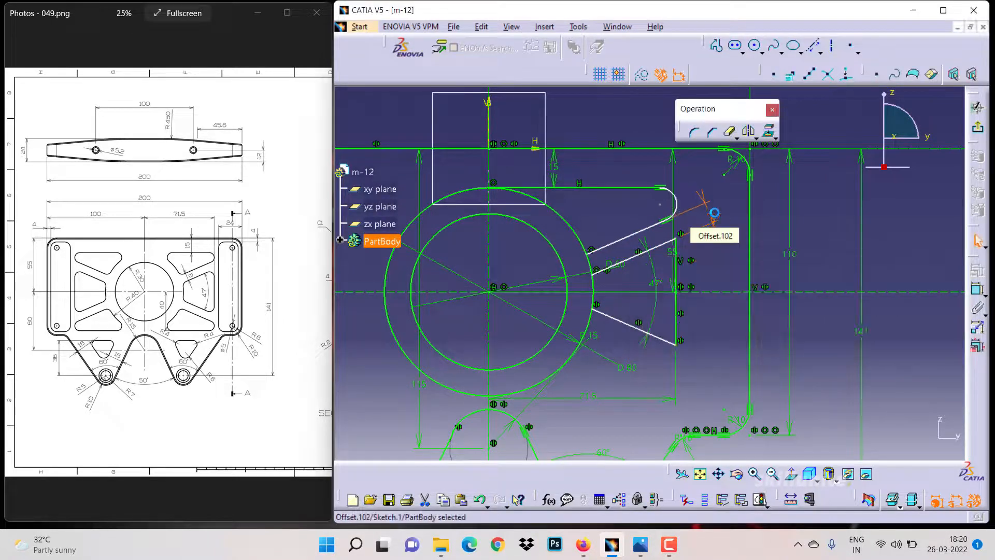
Try to add a corner between the outer circle and the new top horizontal line, and undo it
click(715, 254)
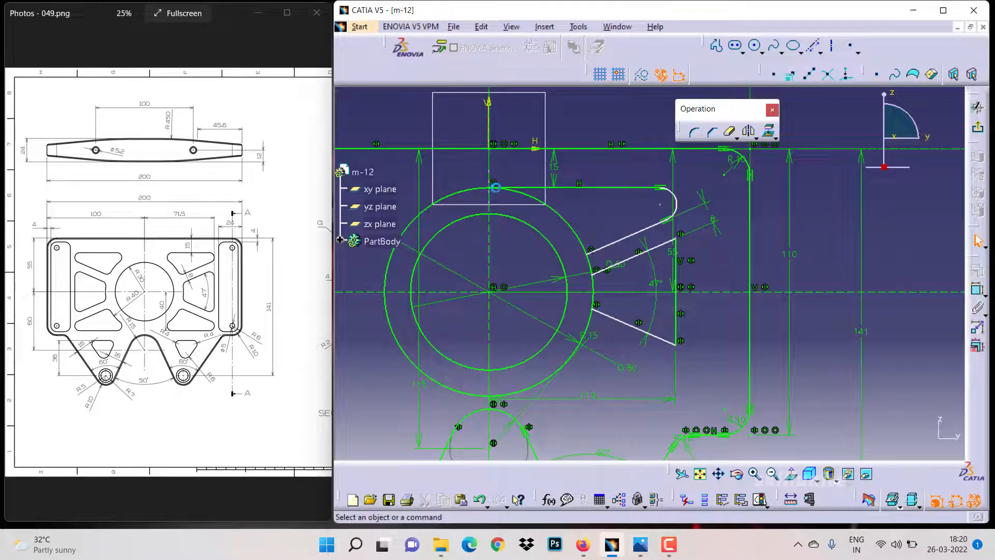
click(495, 188)
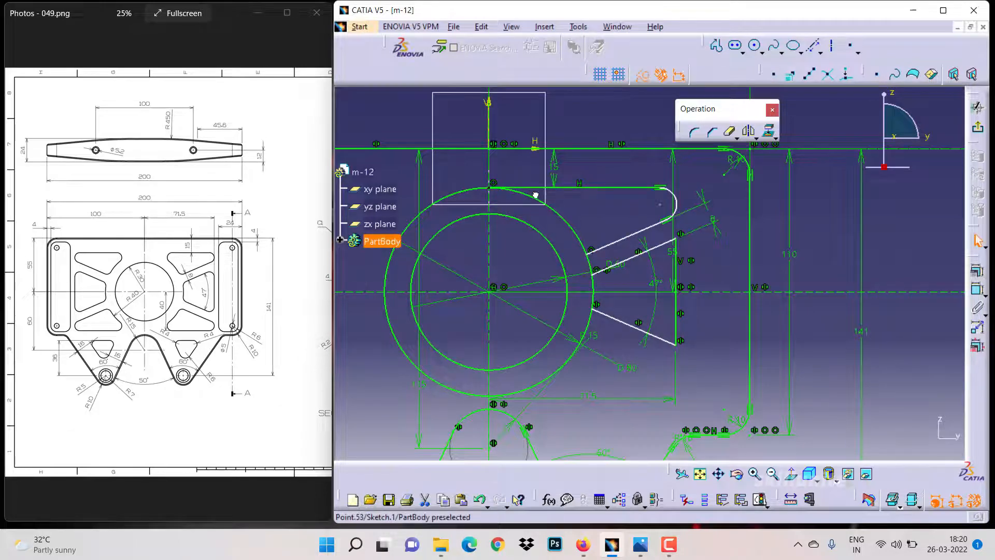
click(571, 206)
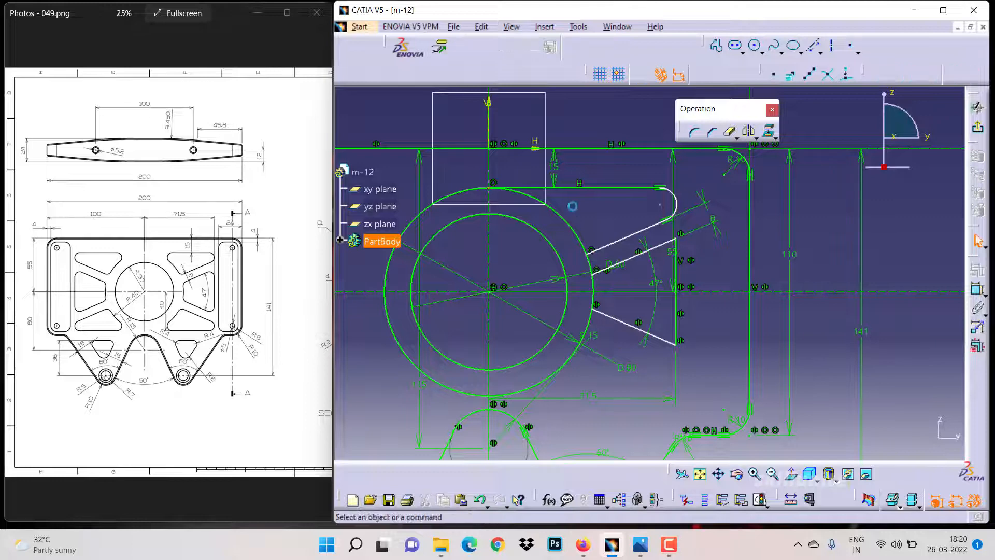
click(694, 132)
click(555, 211)
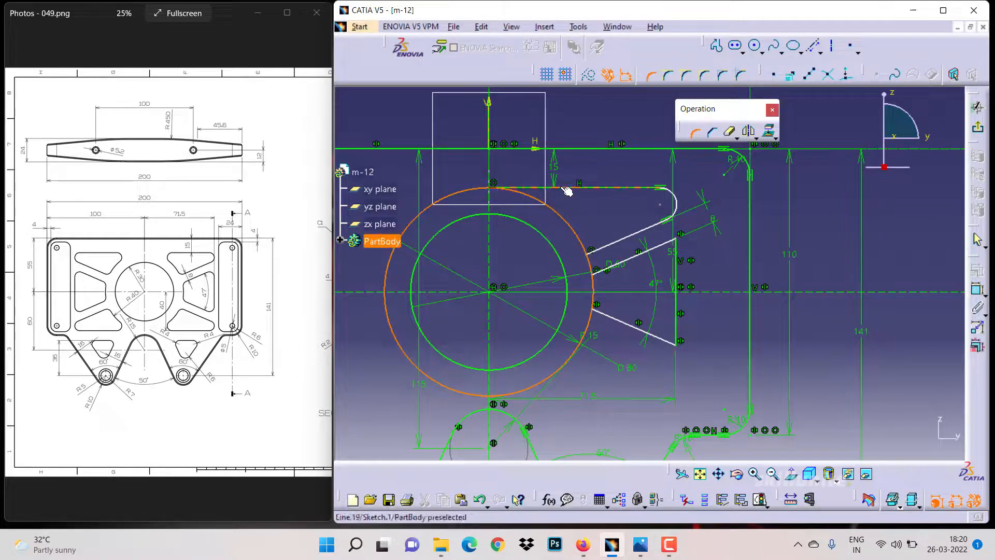
click(566, 188)
click(558, 200)
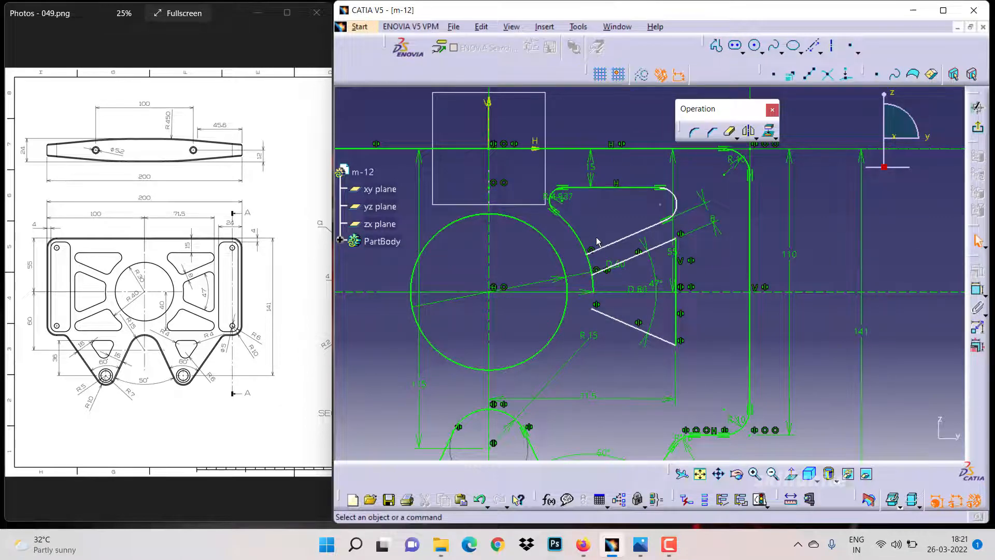
key(ctrl+z)
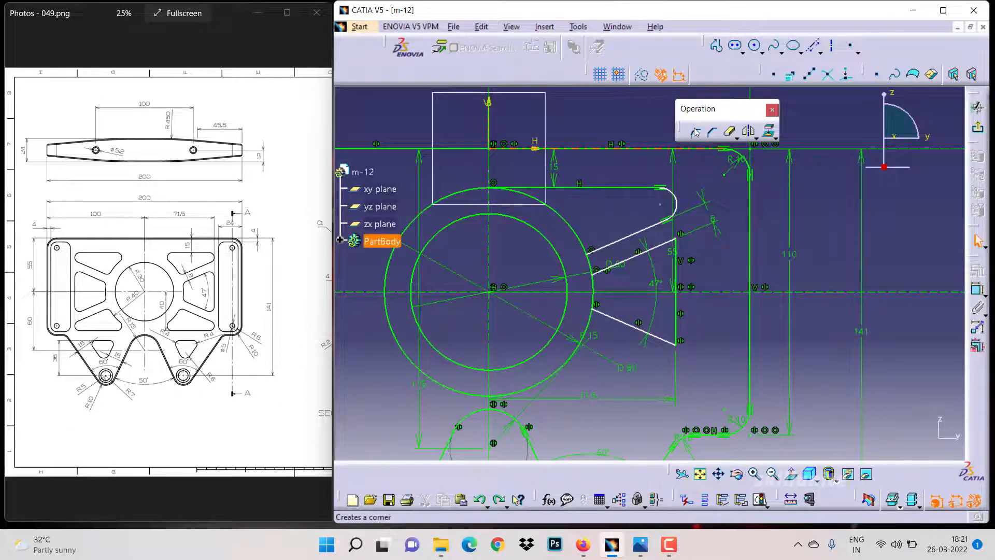
Add a 4 mm corner between the top horizontal line and the outer circle, trimming only the first element
click(694, 131)
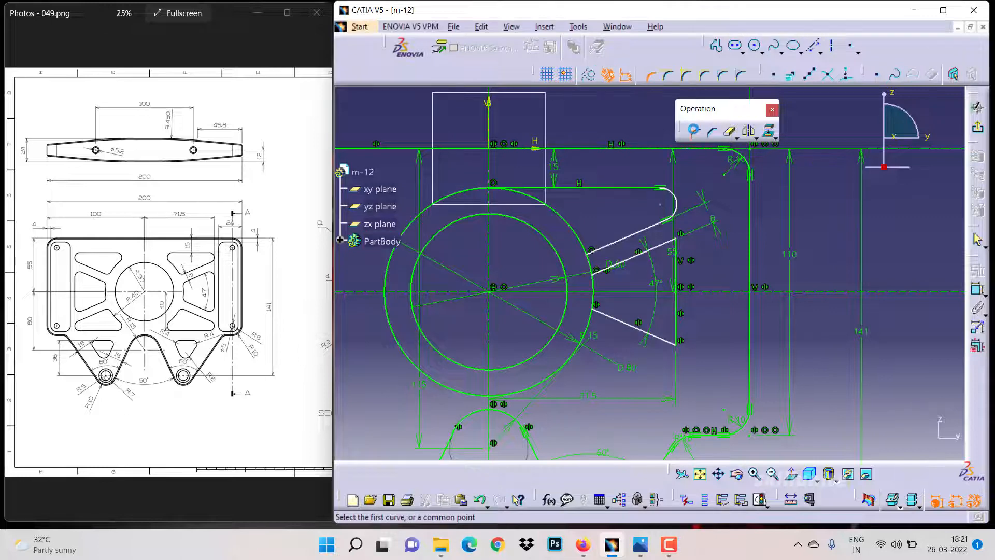
click(670, 77)
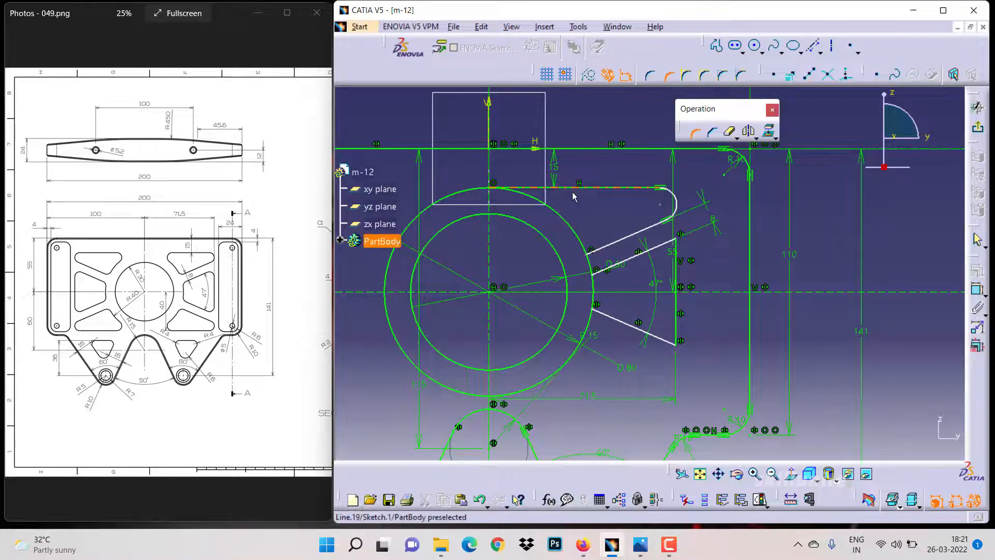
click(563, 213)
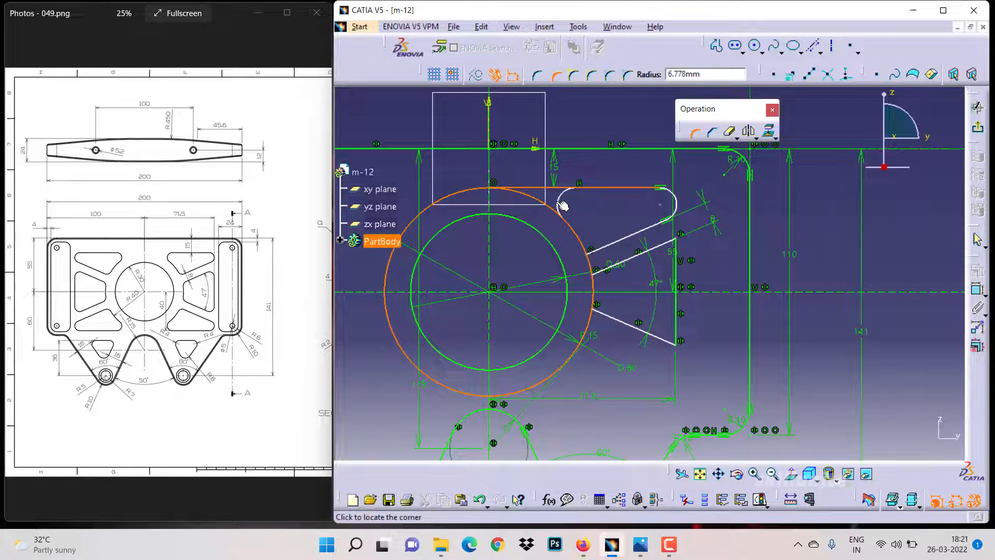
click(559, 203)
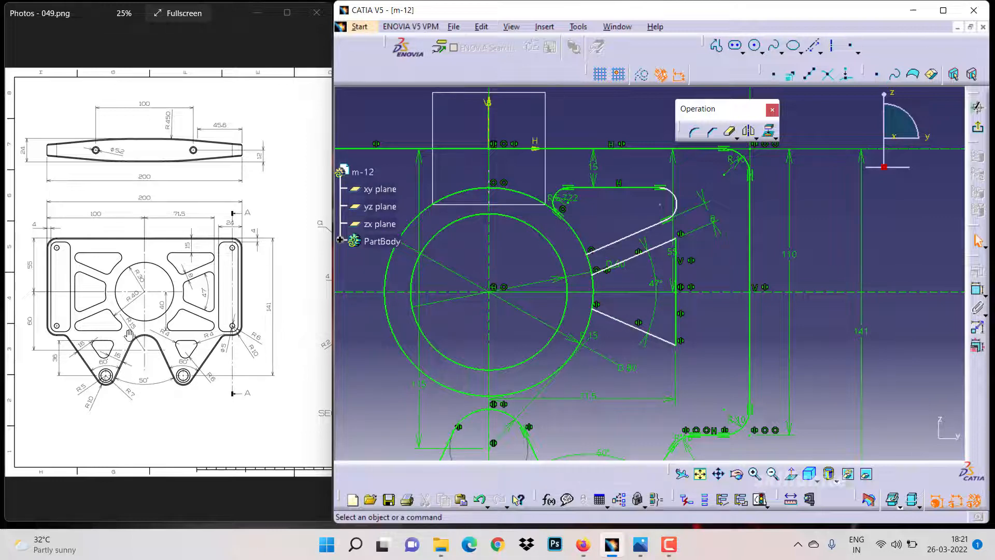
double_click(570, 198)
text(4mm)
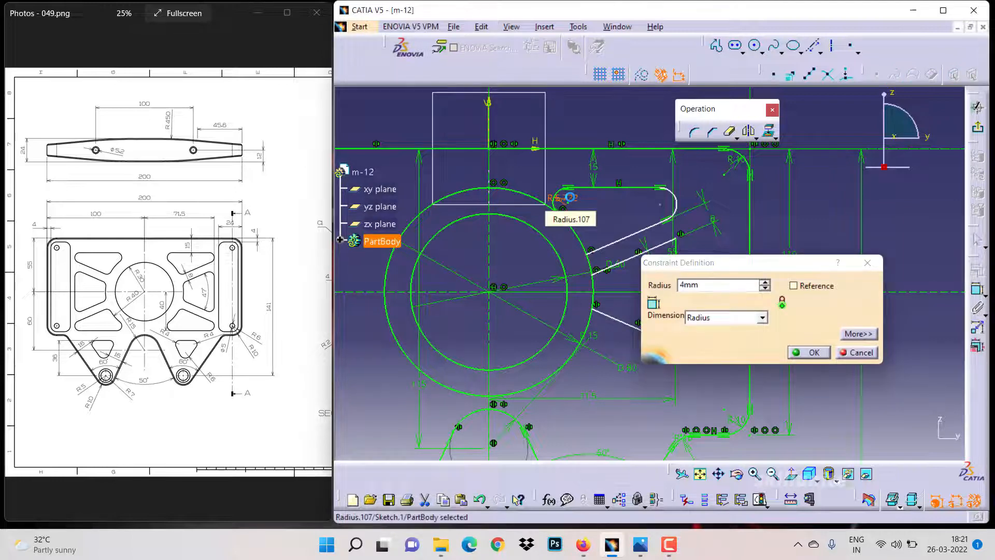
key(Return)
Set the radius of the end arc at the right of the profile to 4 mm
click(975, 290)
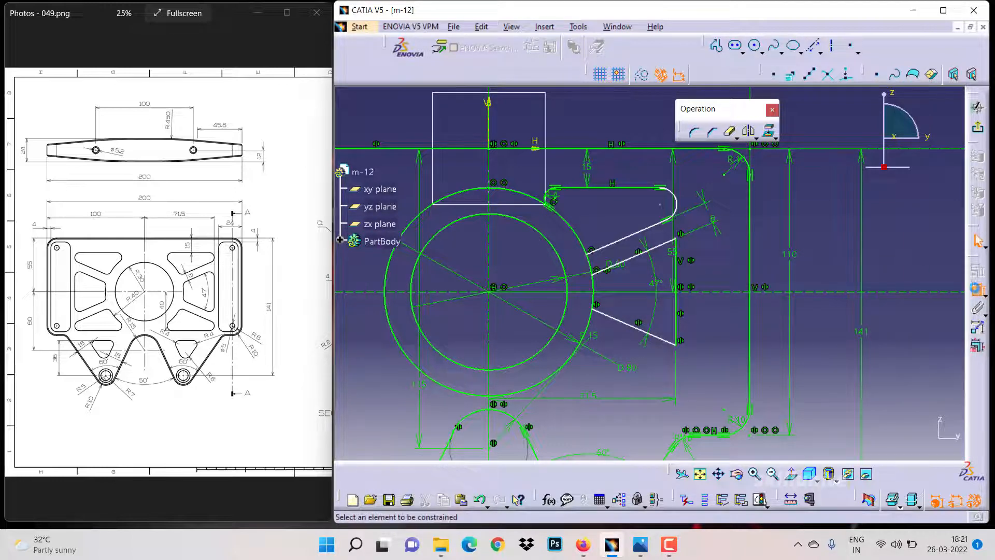
click(675, 207)
click(692, 178)
double_click(697, 178)
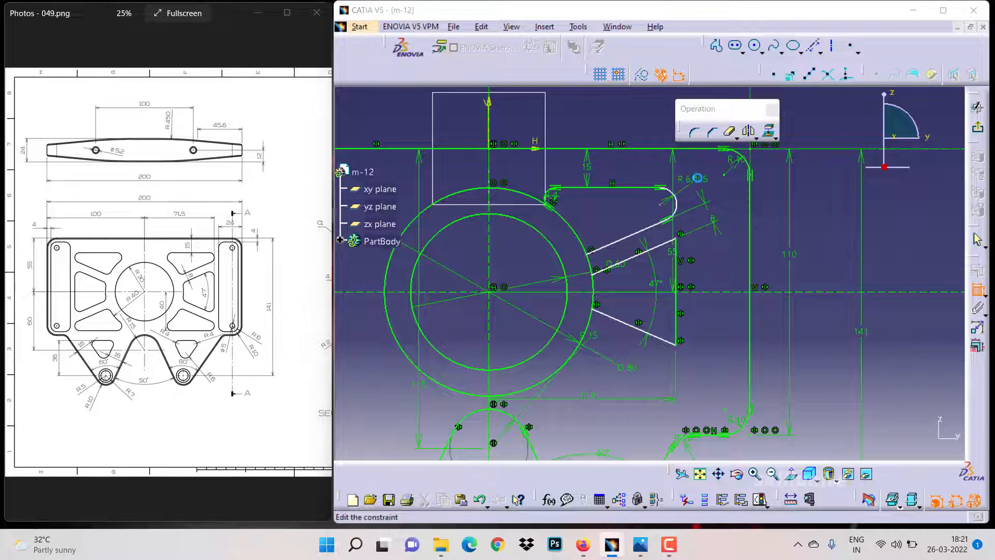
text(4mm)
key(Return)
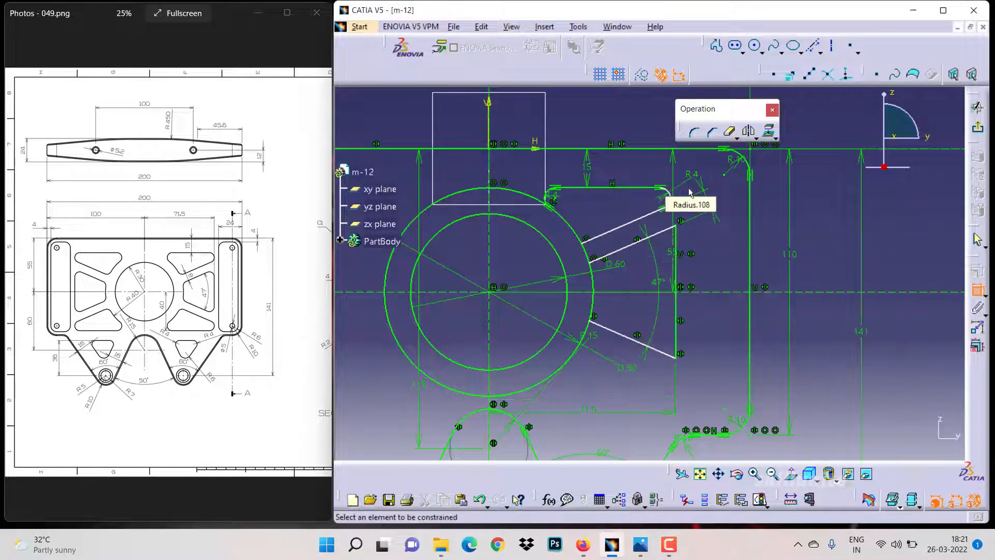
Add a 4 mm corner between the upper inclined line and the outer circle
click(694, 132)
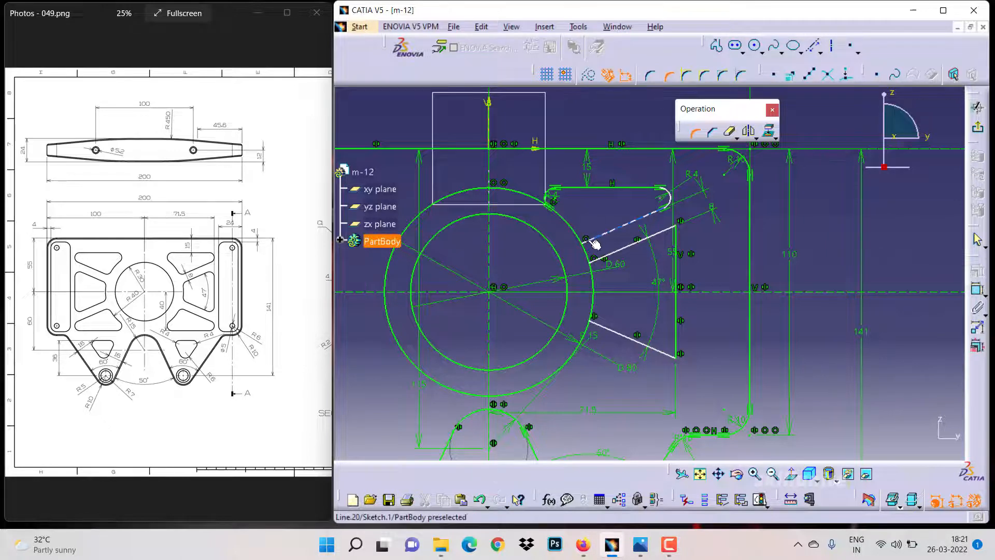
click(596, 239)
click(577, 234)
double_click(591, 224)
text(4)
key(Return)
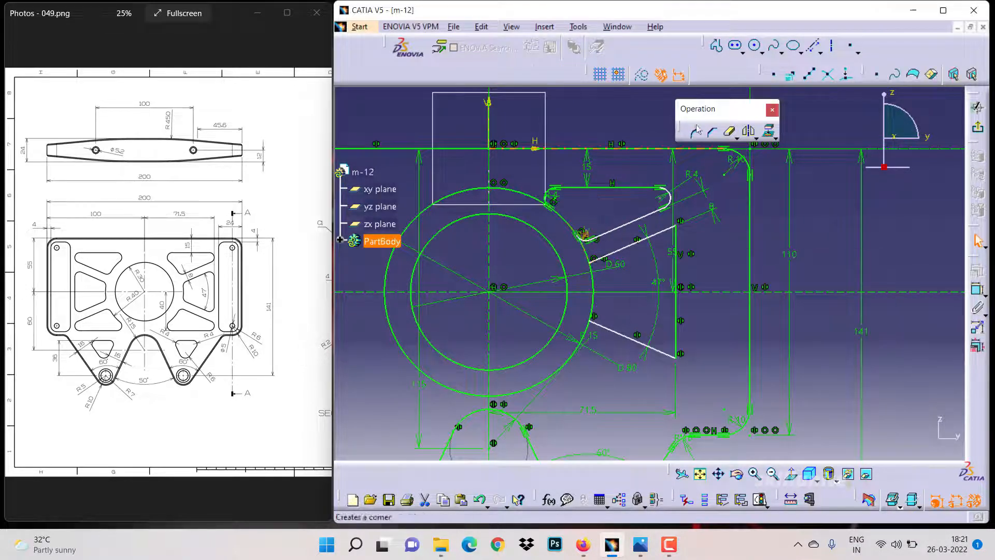
Add 4 mm corners where the middle and lower inclined lines meet the vertical line
click(693, 132)
click(663, 269)
click(693, 132)
click(659, 352)
double_click(668, 342)
text(4)
key(Return)
double_click(662, 244)
Add a 4 mm corner between the lowest inclined line and the outer circle
text(4)
key(Return)
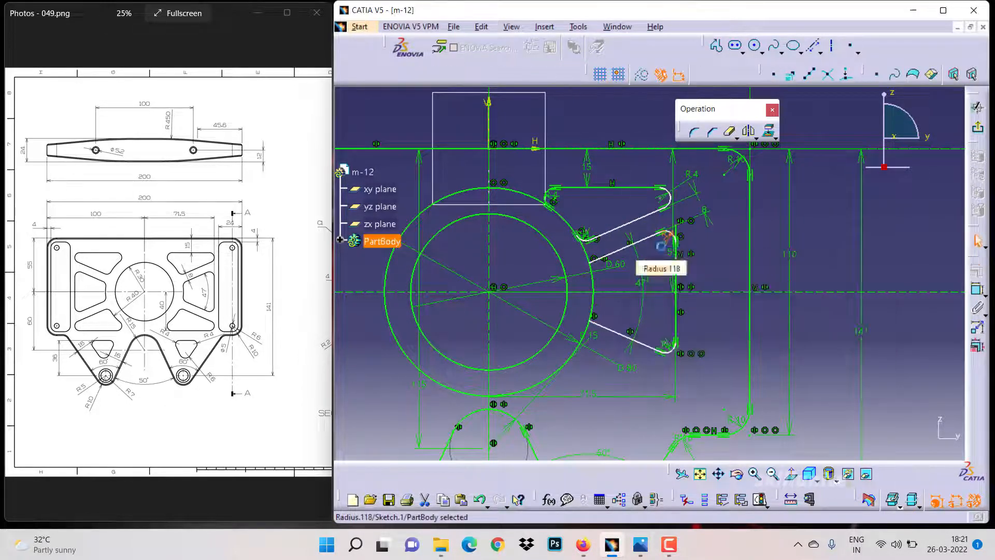
Round the corner between the middle inclined line and the outer circle
click(693, 133)
click(600, 258)
click(592, 273)
click(601, 265)
click(694, 132)
click(599, 326)
click(592, 313)
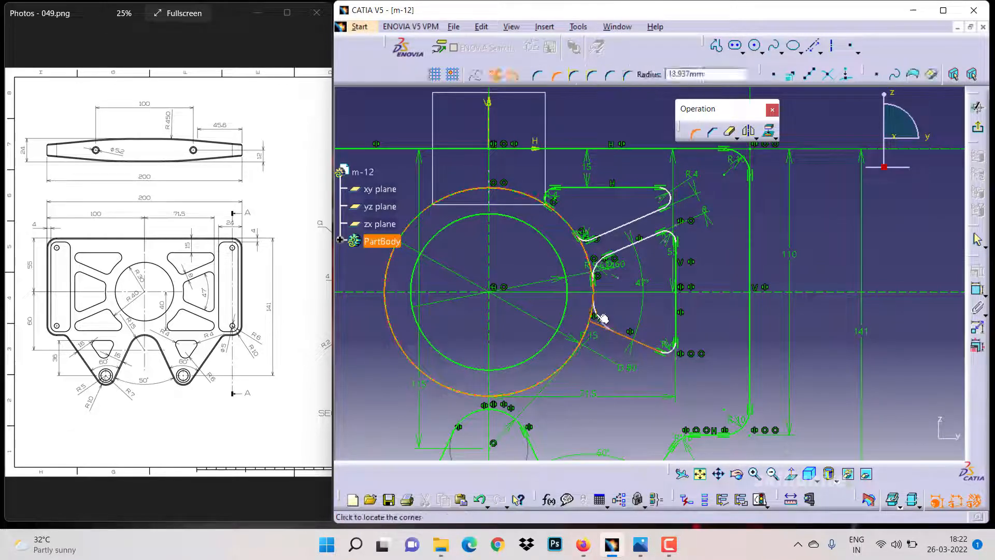
click(601, 315)
double_click(610, 309)
text(4)
key(Return)
Quick-trim the unwanted outer circle segments around the cut-out profile
double_click(730, 132)
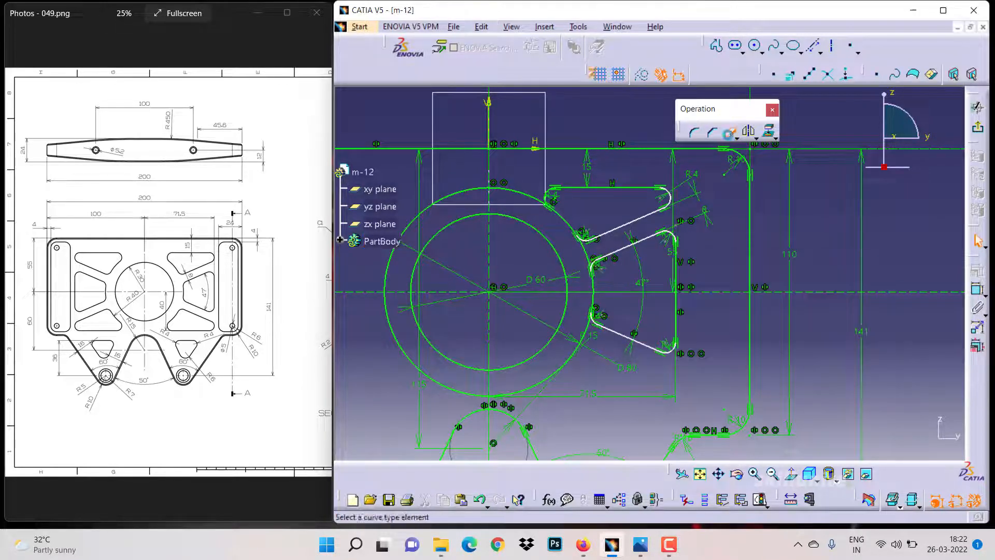
click(587, 252)
click(520, 193)
click(579, 364)
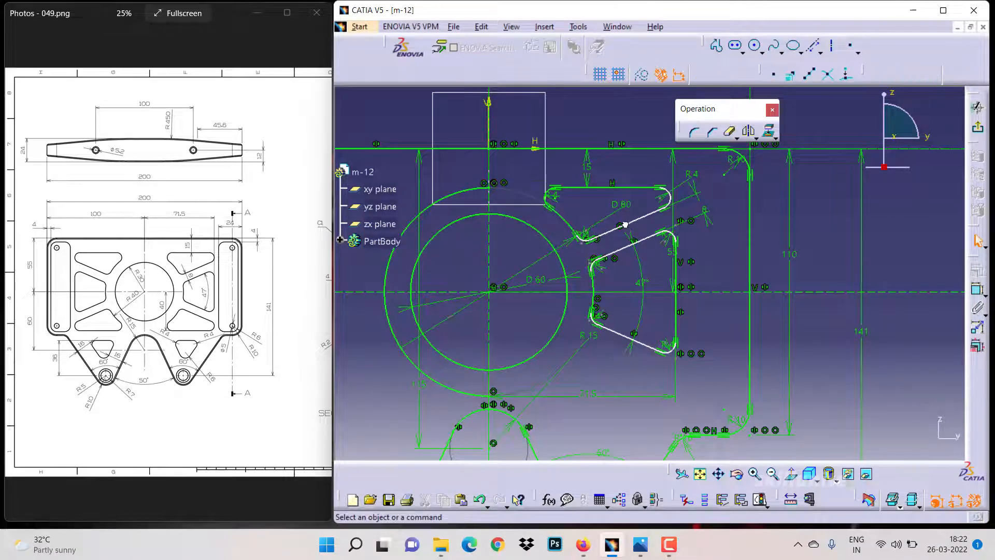
Mirror the upper cut-out profile about the horizontal axis to create the lower one
drag(625, 225, 692, 265)
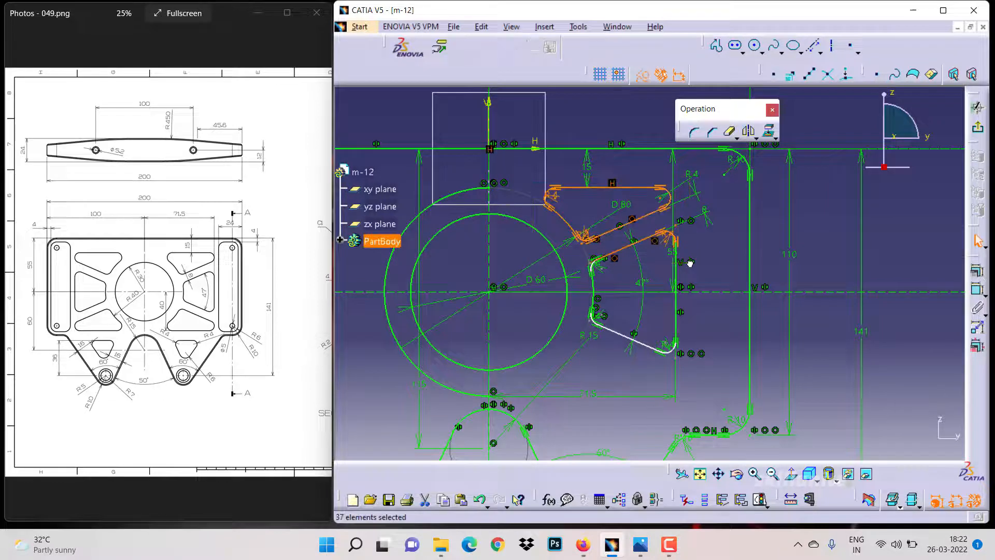
click(652, 249)
drag(530, 173, 680, 248)
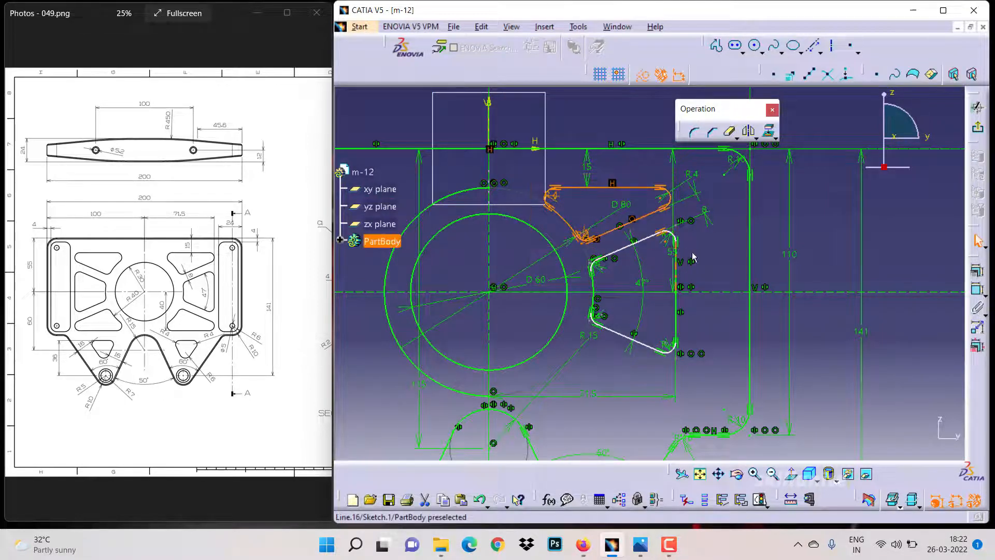
ctrl+click(667, 228)
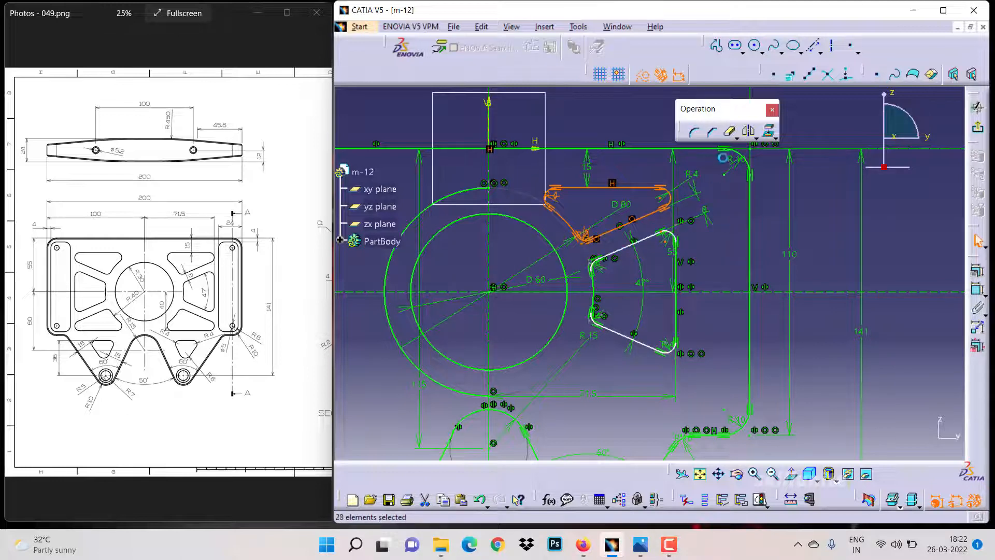
click(748, 131)
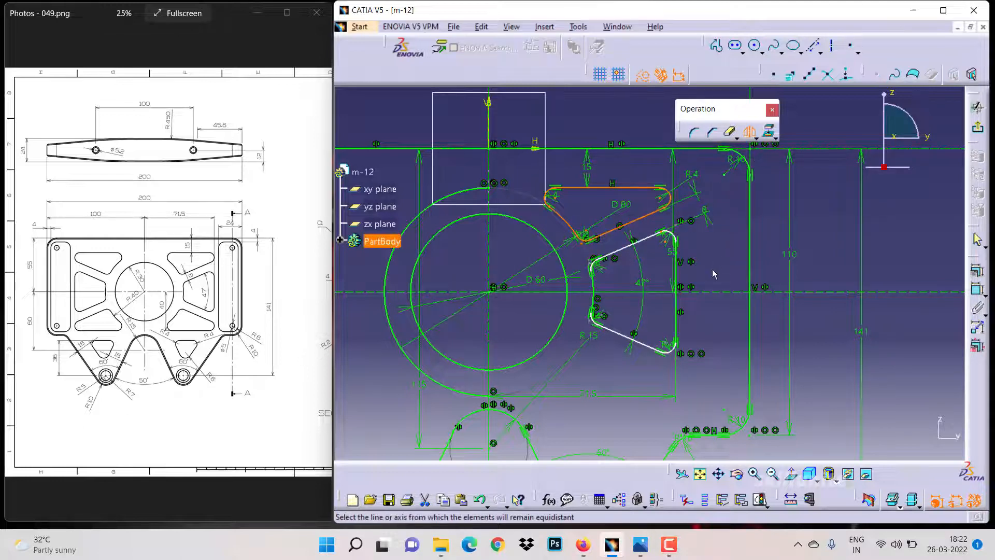
click(711, 293)
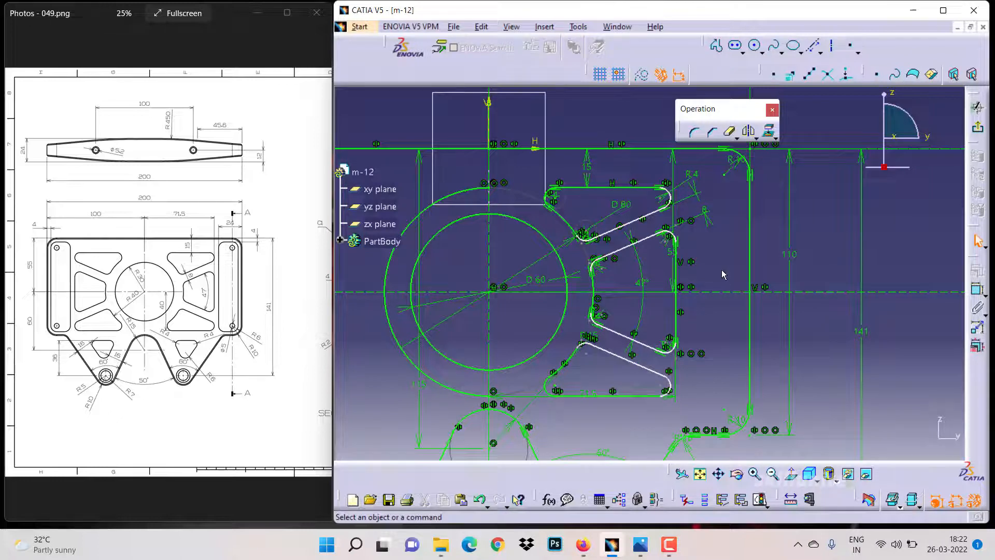
click(977, 288)
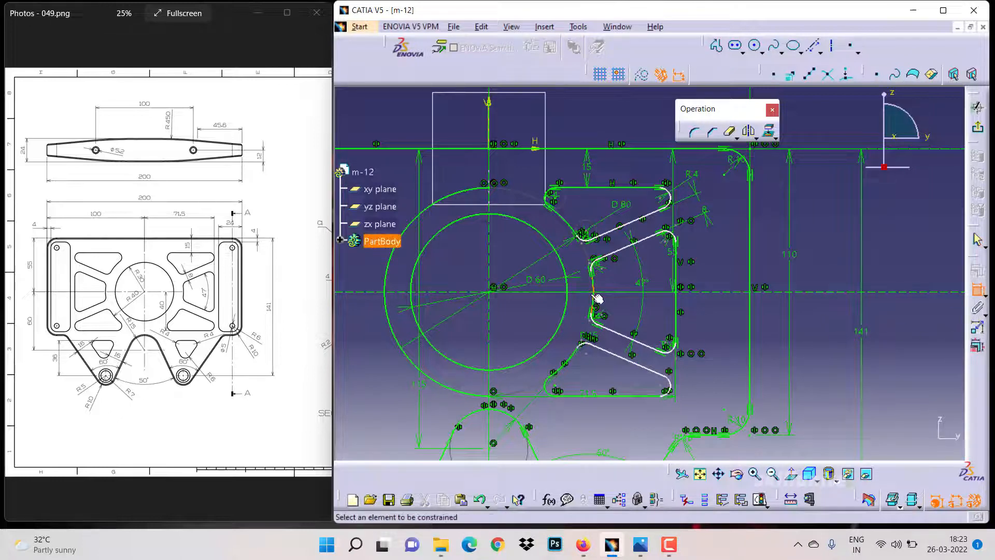
click(589, 396)
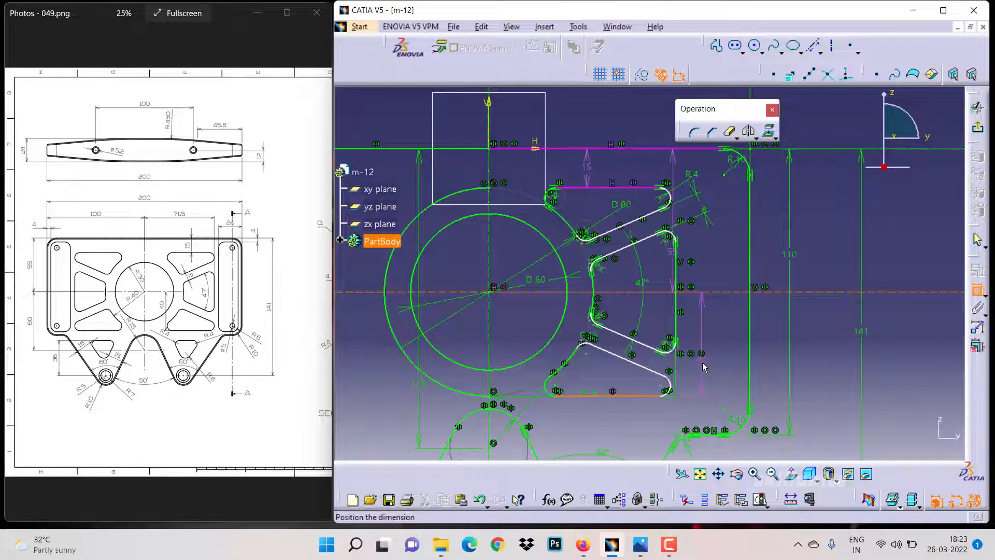
key(Escape)
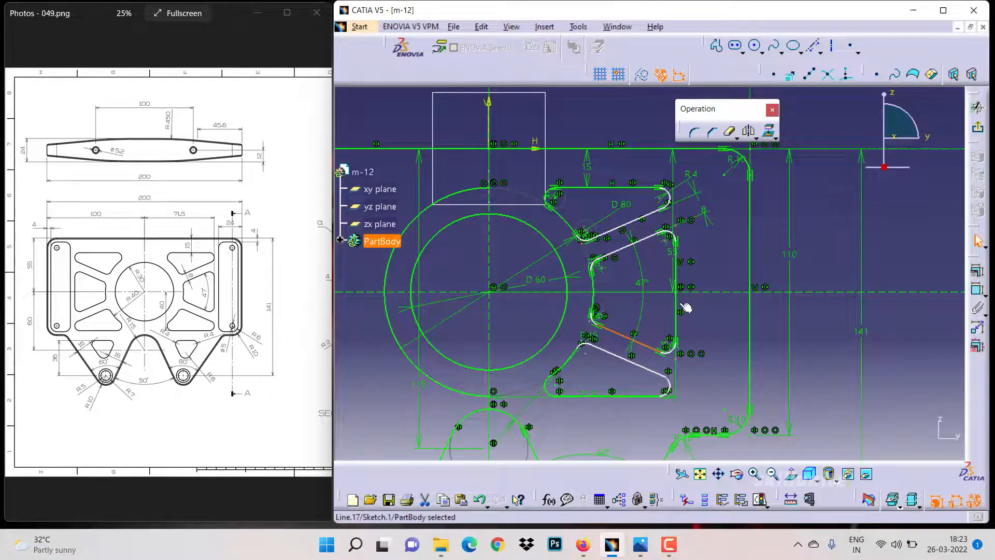
Make the upper end arc tangent to the vertical line
click(674, 200)
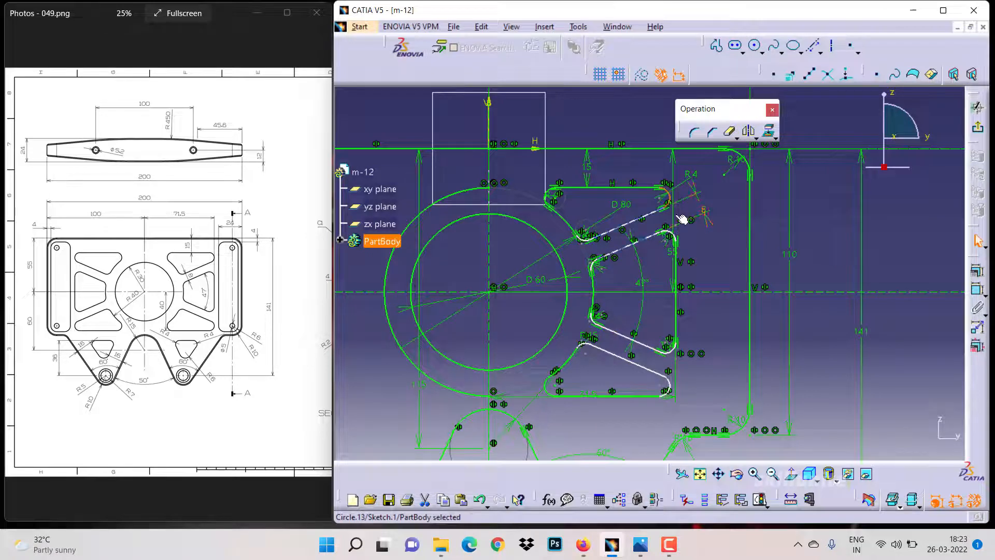
ctrl+click(678, 271)
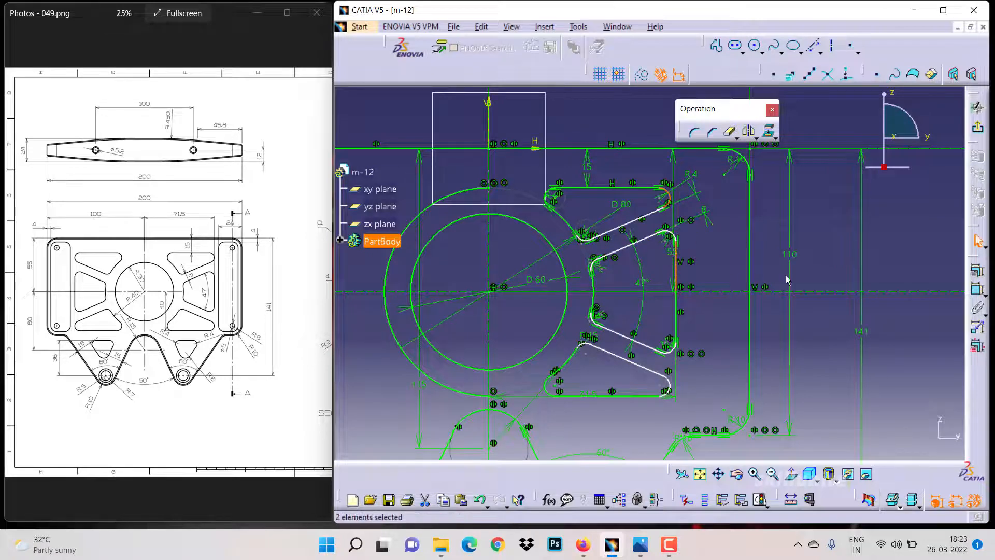
click(969, 272)
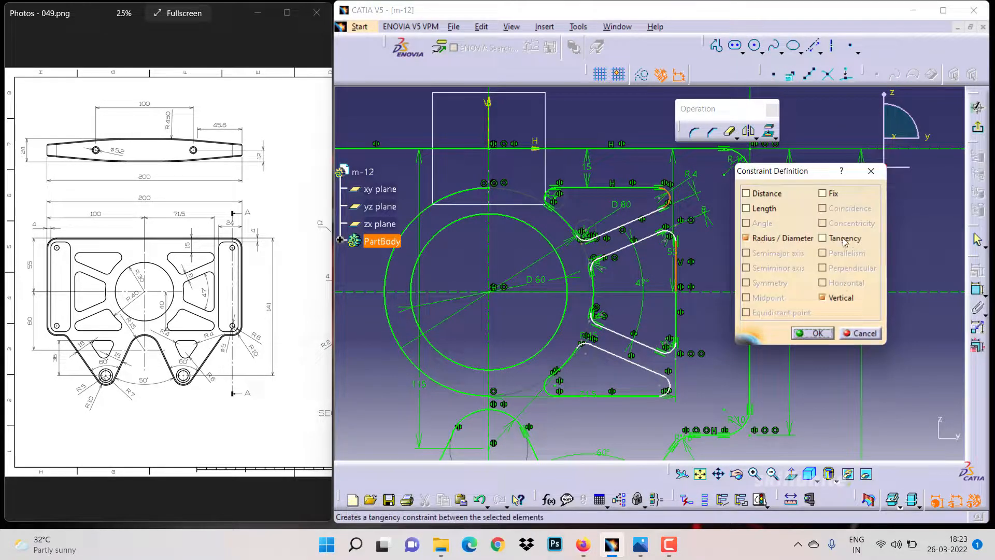
click(844, 242)
click(812, 333)
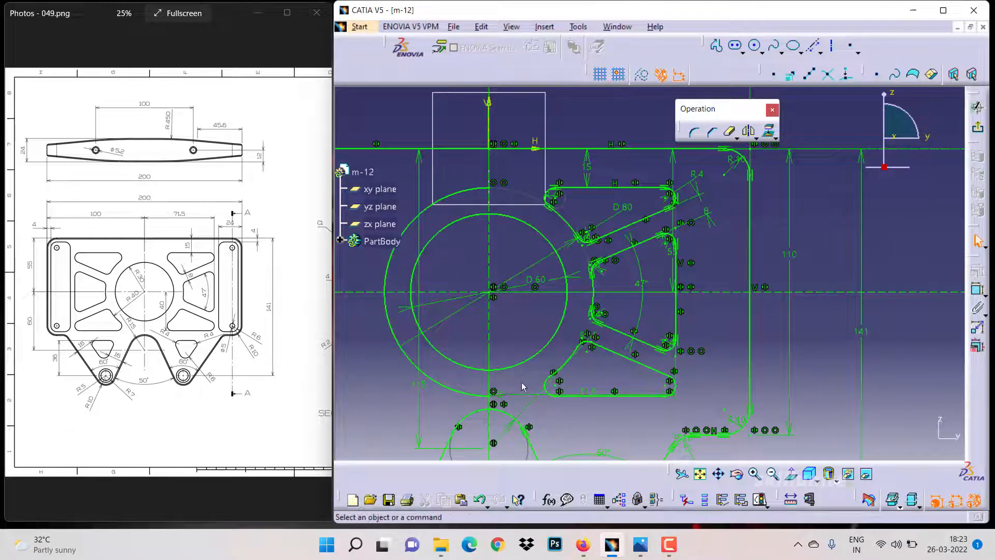
Delete the leftover outer circle arc and mirror both right cut-out profiles about the vertical axis to the left side
key(Delete)
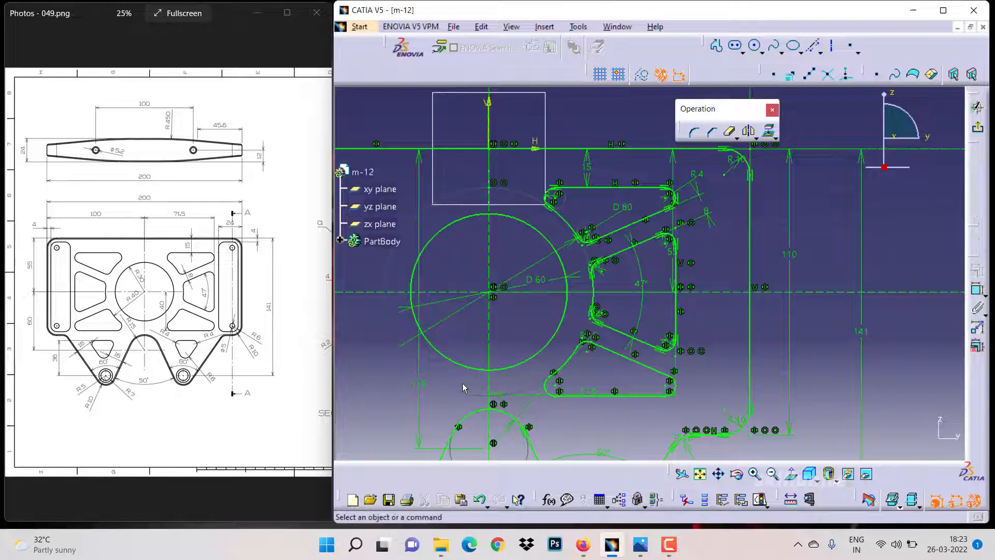
drag(527, 177, 698, 407)
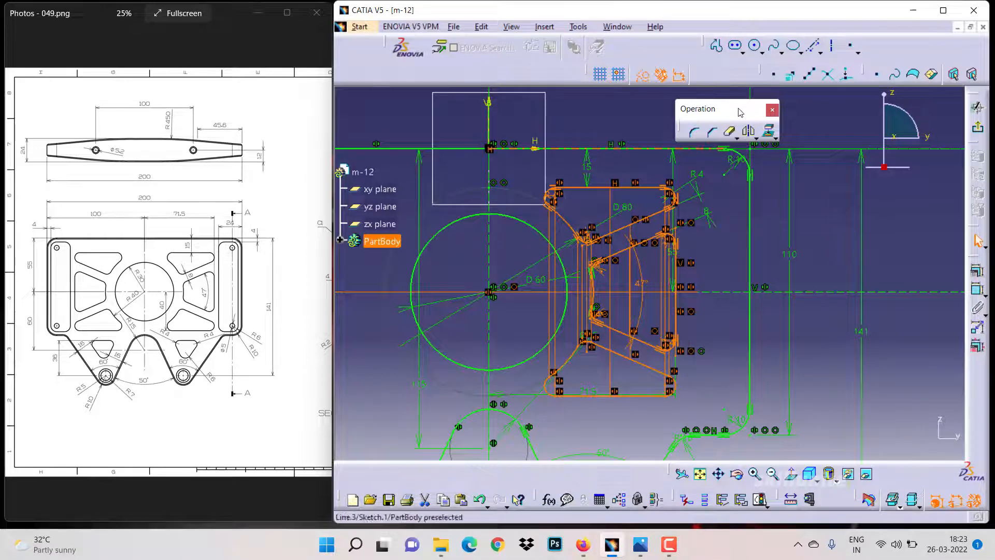
click(748, 130)
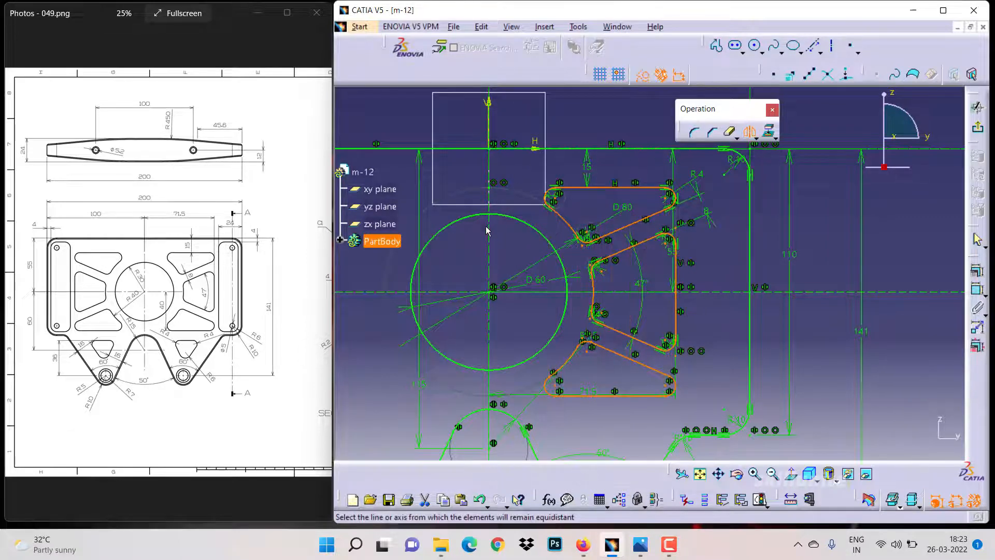
click(488, 229)
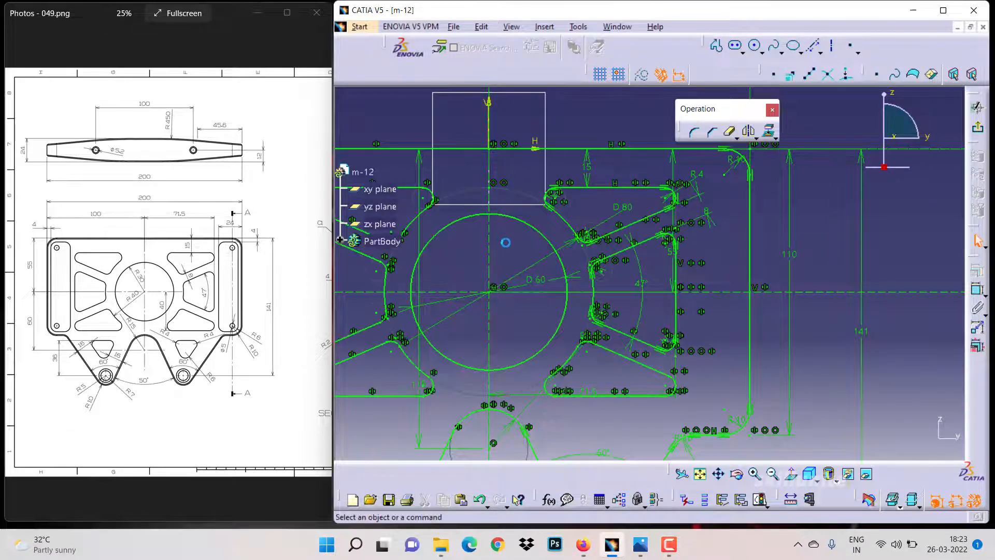
Sketch a closed triangular profile between the two lower lobes, below the central circle
click(720, 474)
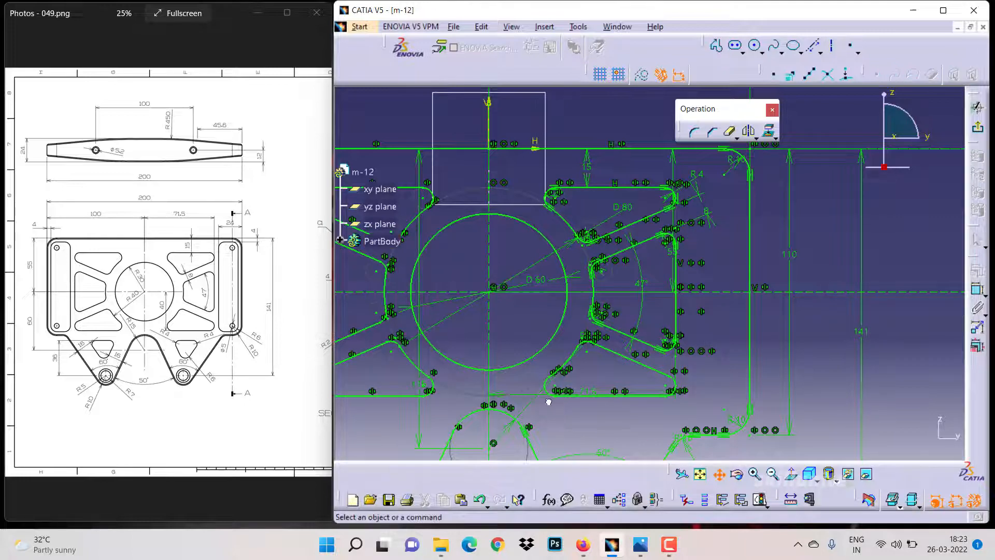
drag(539, 402, 647, 345)
middle_drag(665, 356, 644, 288)
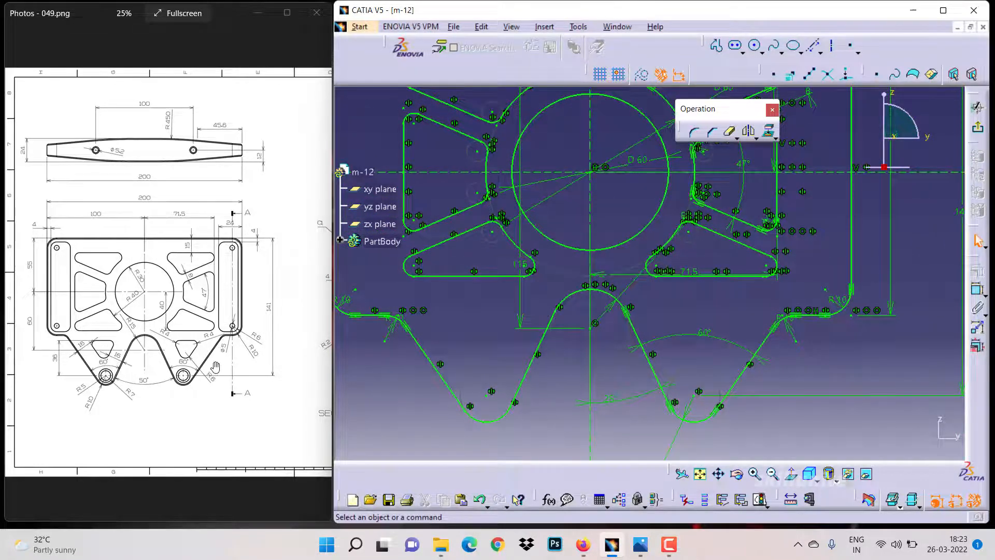
click(753, 474)
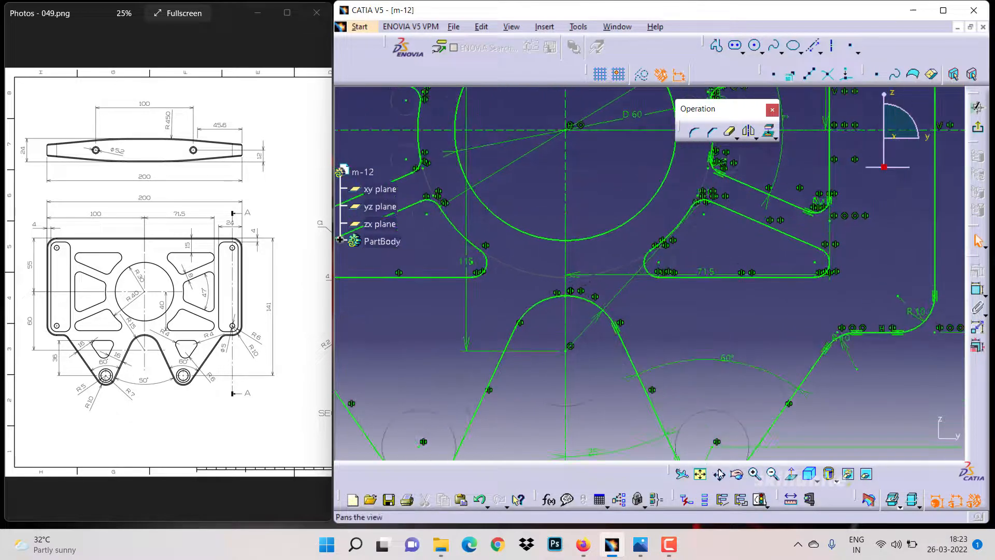
middle_drag(683, 399, 628, 368)
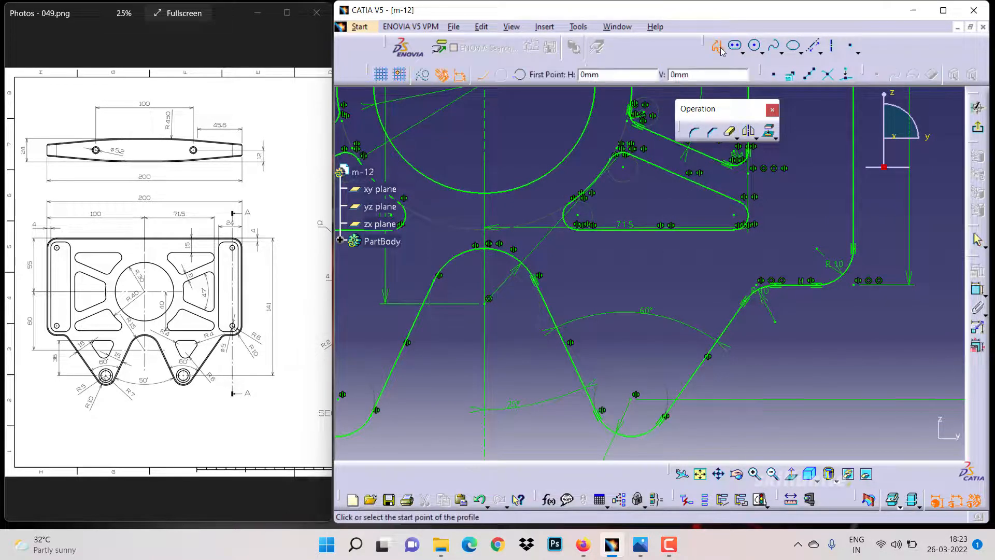
click(604, 275)
click(678, 275)
click(644, 351)
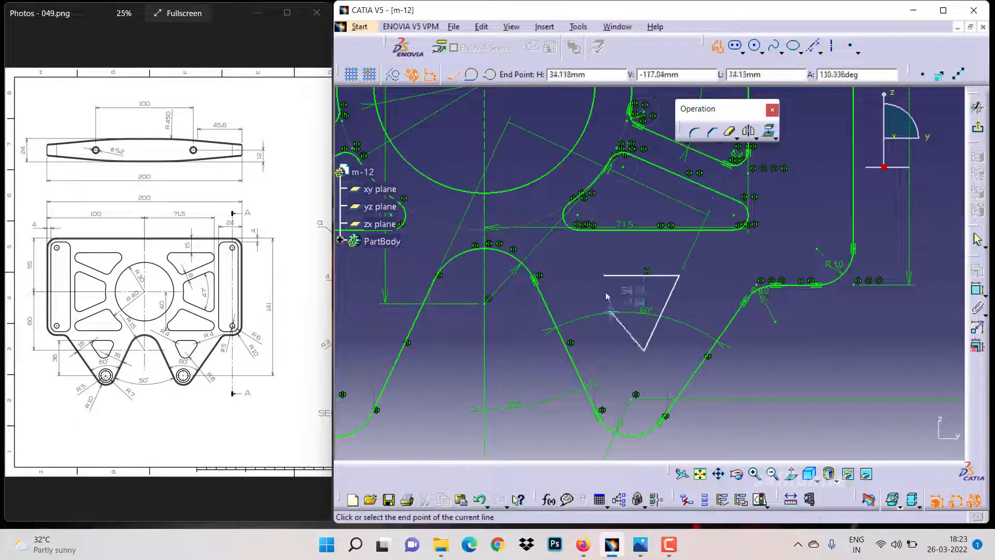
click(603, 275)
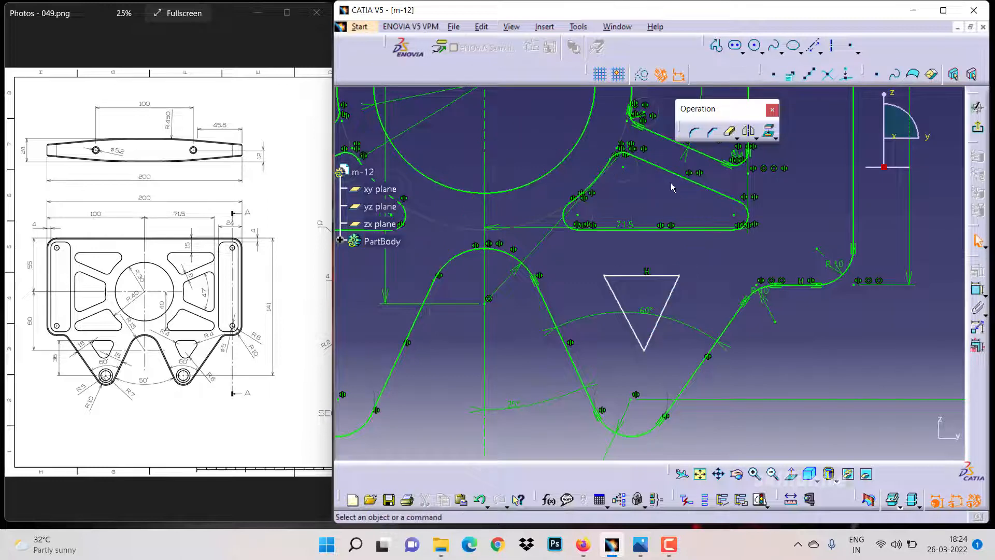
Round the triangle's three corners, setting the bottom corner radius to 6 mm and an upper corner to 4 mm
click(694, 132)
click(661, 277)
click(672, 290)
click(652, 332)
click(637, 336)
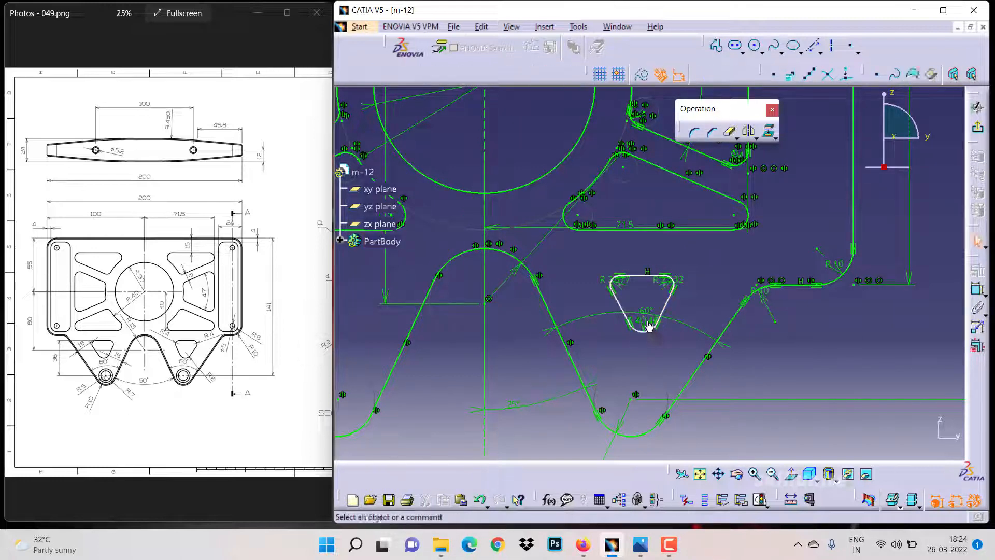
double_click(647, 327)
text(6)
key(Return)
double_click(681, 281)
text(4)
key(Return)
click(570, 293)
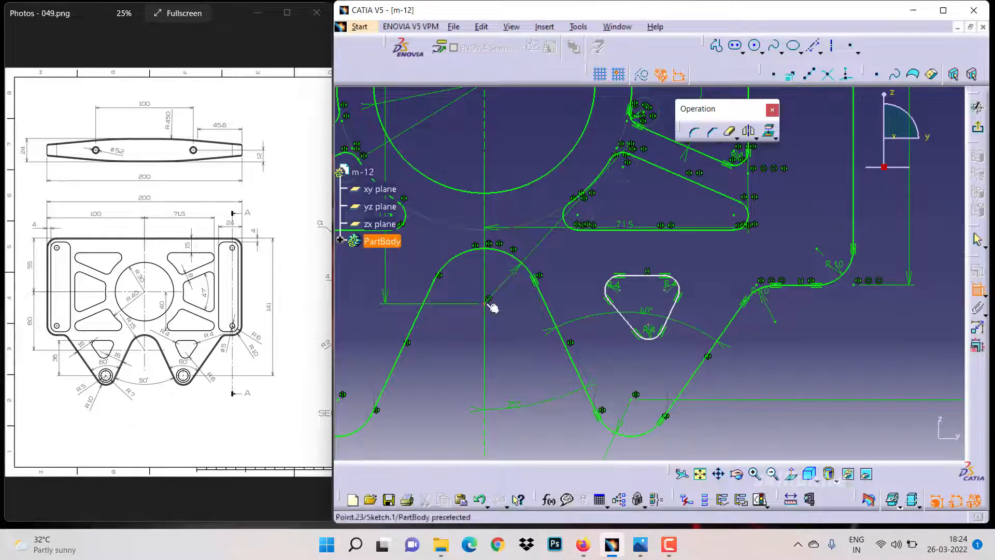
double_click(645, 277)
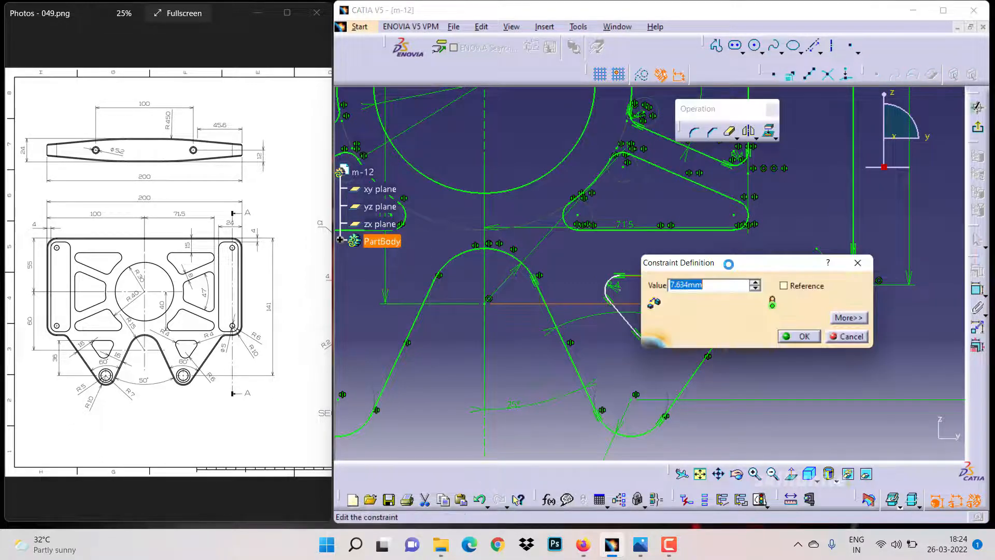
click(846, 336)
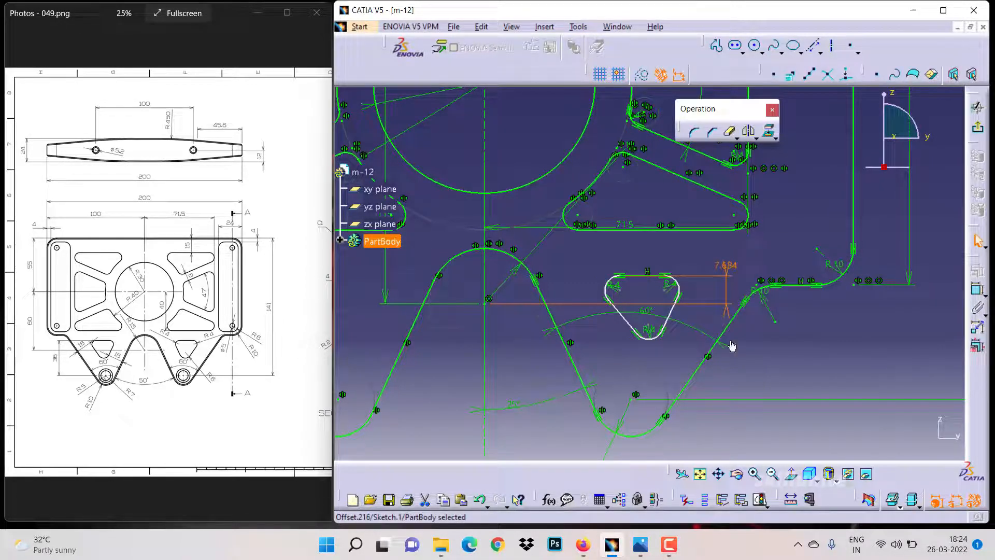
Dimension the vertical distance from the triangle's top edge to the lower reference line as 36 mm
click(645, 277)
click(759, 365)
double_click(759, 365)
text(36)
key(Return)
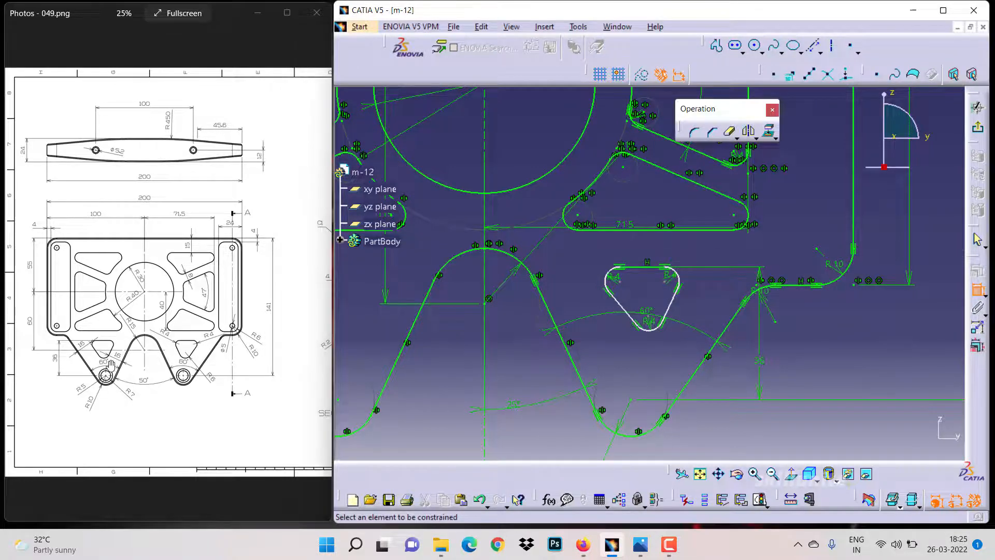
Try to constrain the triangle's right edge to the outer inclined line, then undo it
click(726, 326)
click(672, 303)
key(ctrl+z)
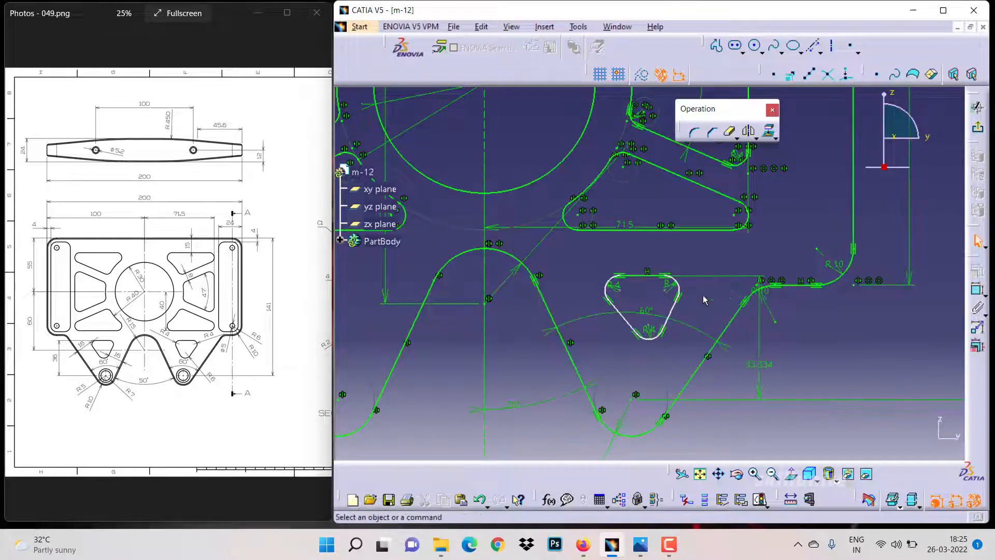
Set the vertical distance from the triangle's top edge to 36 mm again
double_click(757, 361)
text(36)
key(Return)
Make the triangle's right edge parallel to the neighbouring inclined outer line
ctrl+click(729, 322)
click(978, 271)
click(847, 253)
click(816, 334)
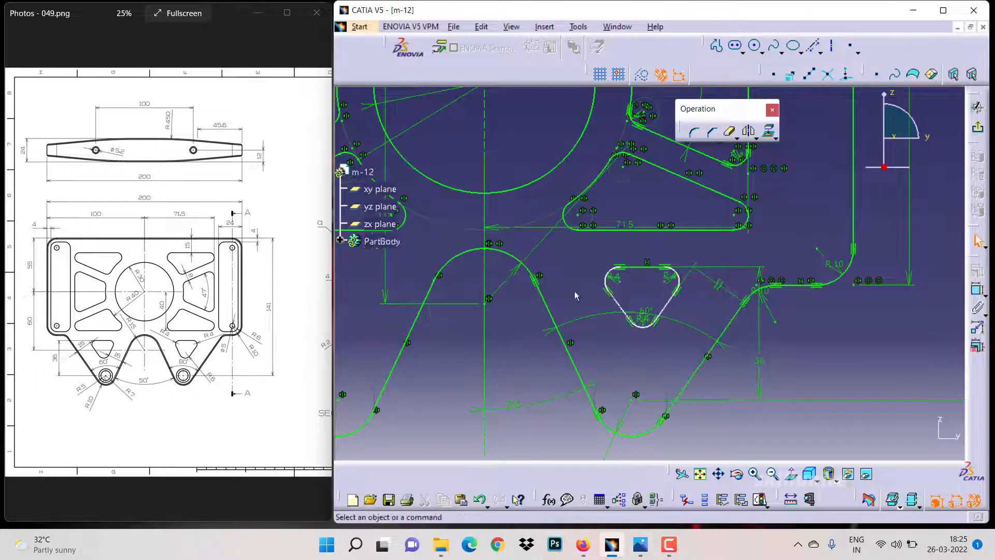
Make the triangle's left edge parallel to the neighbouring left inclined outer line
click(616, 306)
ctrl+click(560, 334)
click(977, 271)
click(847, 253)
click(816, 333)
Set a 16 mm offset between the triangle's right edge and the right inclined outer line
click(977, 289)
click(718, 348)
click(667, 305)
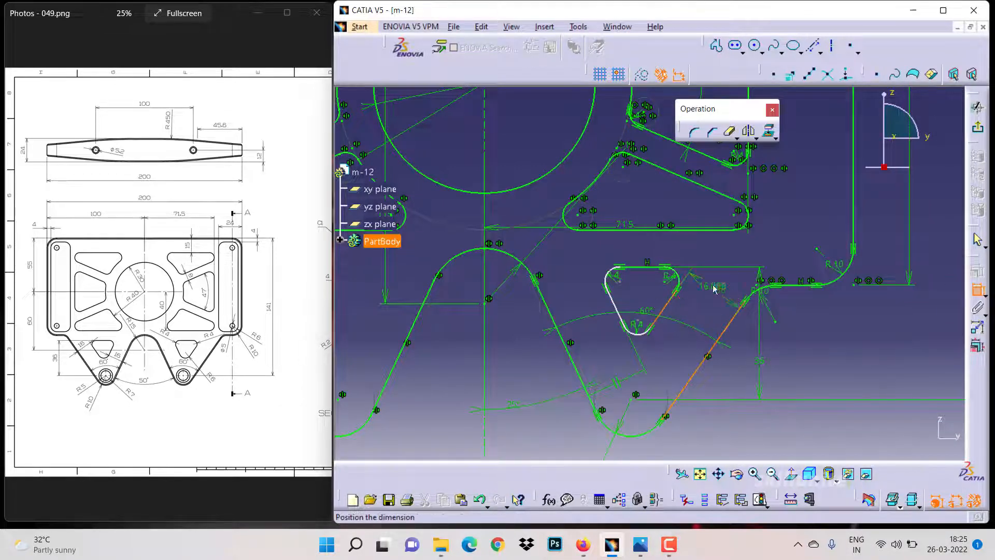
click(713, 287)
double_click(713, 287)
text(16)
key(Return)
Set a 16 mm offset between the triangle's left edge and the left inclined outer line
click(619, 307)
click(977, 288)
click(574, 356)
click(571, 300)
double_click(571, 299)
text(16)
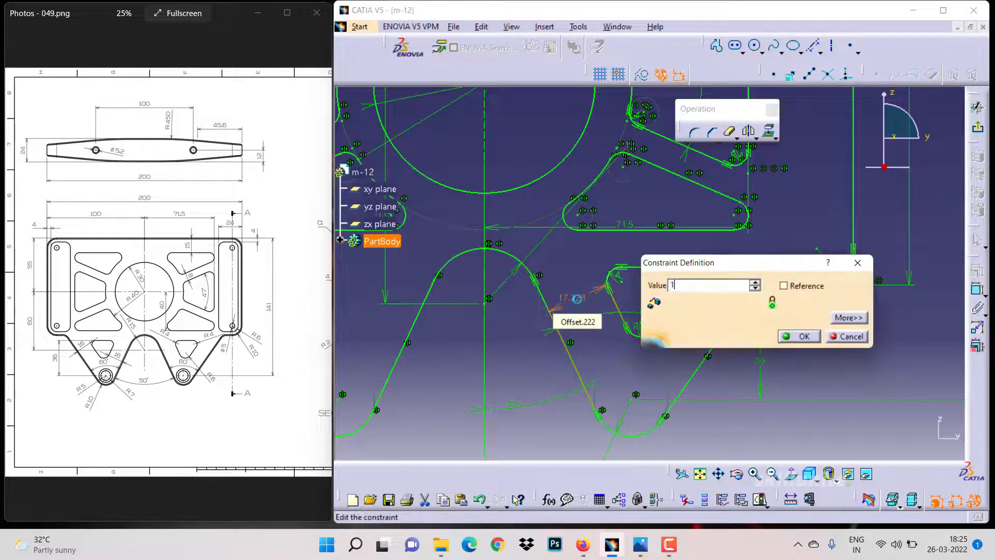
key(Return)
Mirror the triangular cut-out about the vertical axis to the left side
click(590, 262)
drag(667, 323, 693, 357)
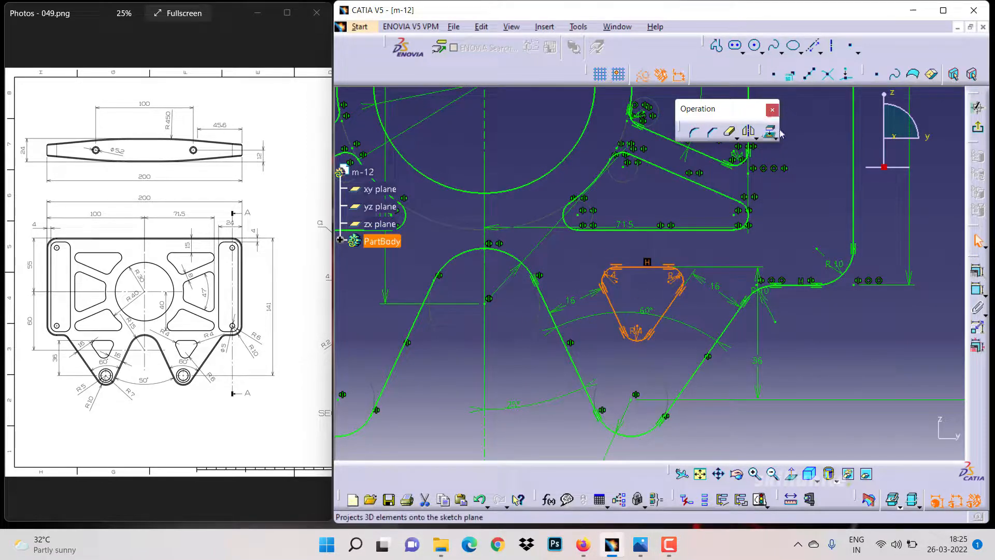
click(752, 133)
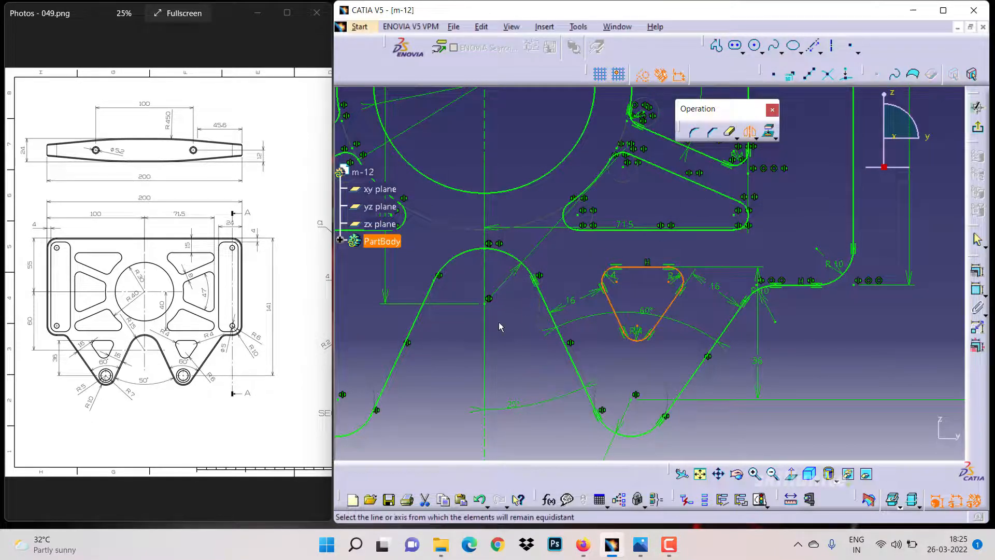
click(486, 333)
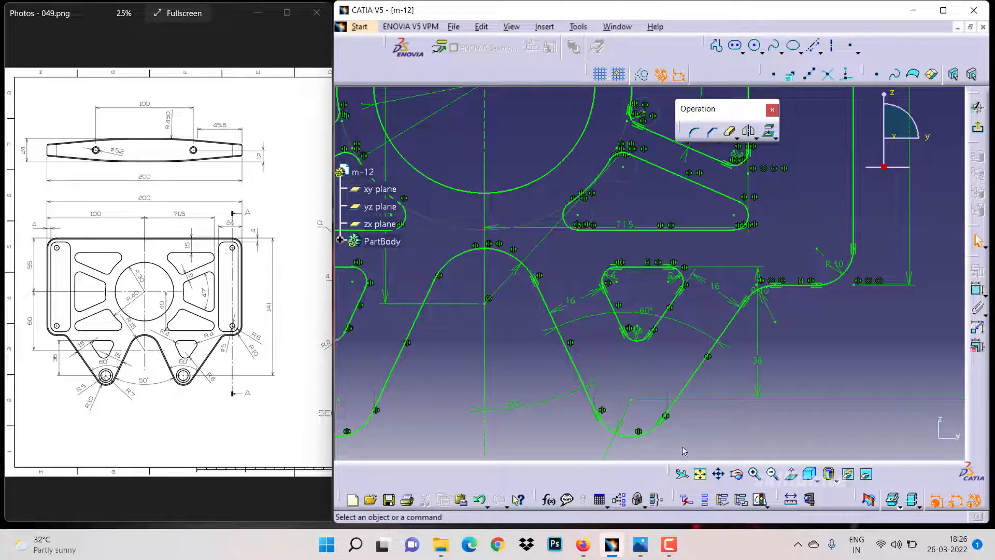
Draw a circle near the upper-right R10 corner and set its diameter to 5 mm
click(701, 474)
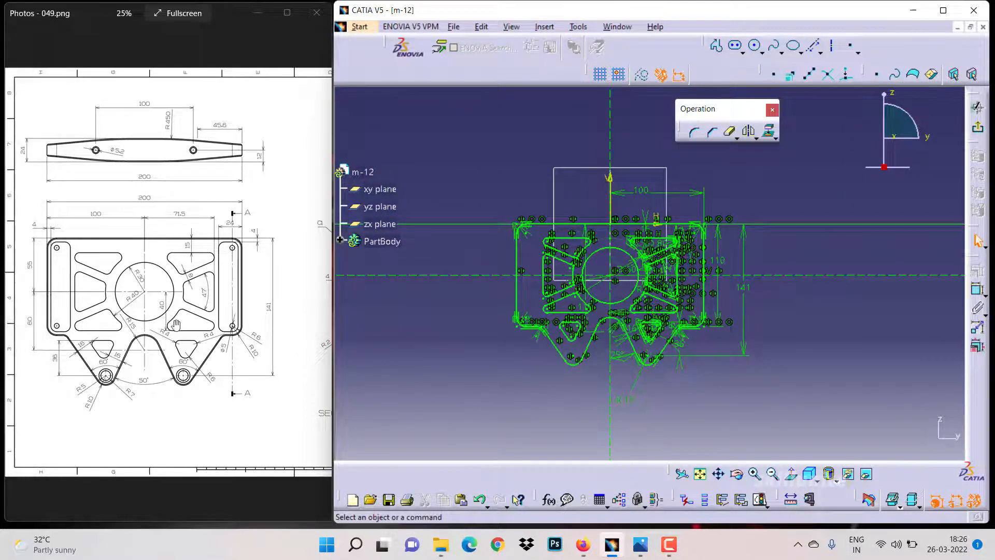
drag(282, 317, 170, 316)
mouse_move(238, 314)
mouse_down()
mouse_move(147, 310)
mouse_move(205, 326)
mouse_up()
mouse_move(138, 347)
mouse_down()
mouse_move(222, 348)
mouse_move(68, 324)
mouse_move(246, 320)
mouse_move(149, 326)
mouse_move(268, 338)
mouse_up()
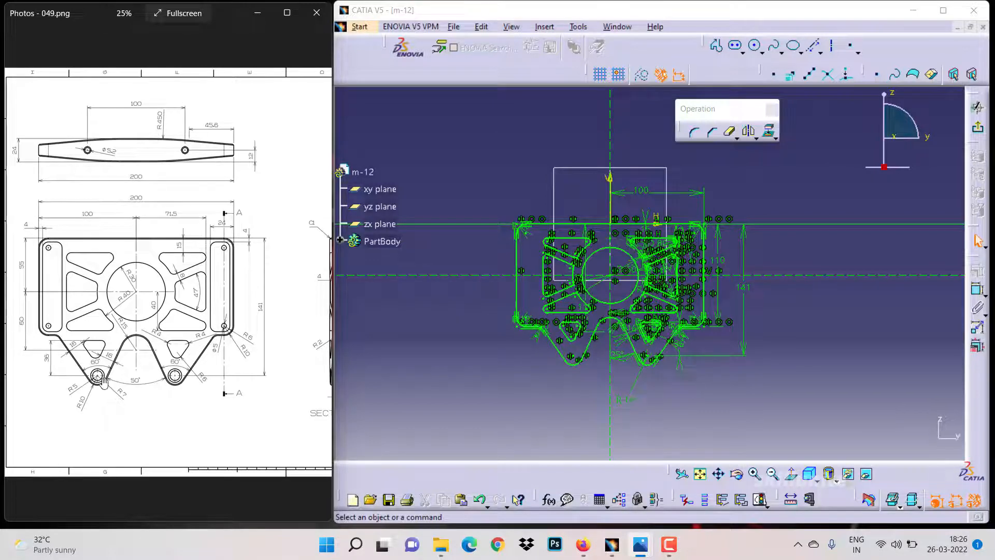
click(756, 474)
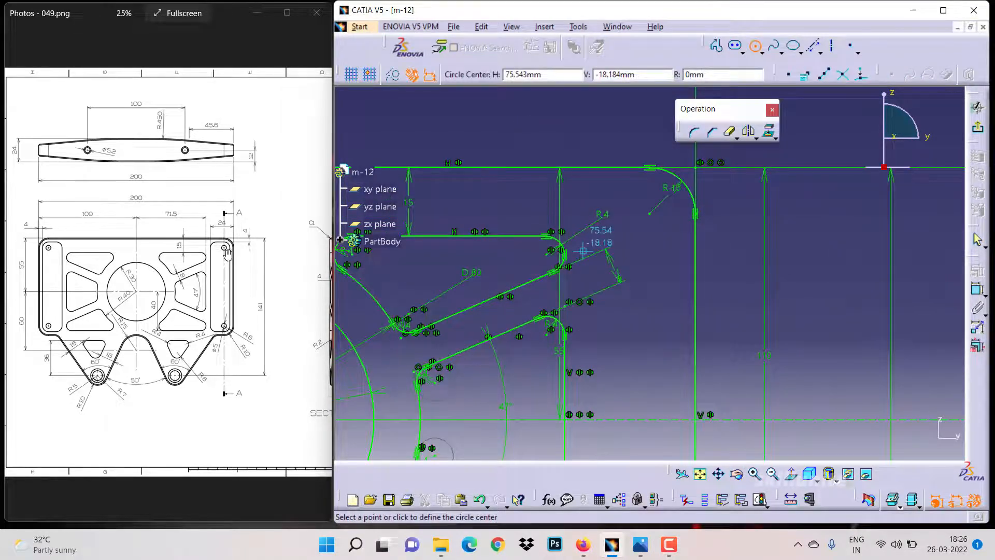
click(649, 213)
click(660, 220)
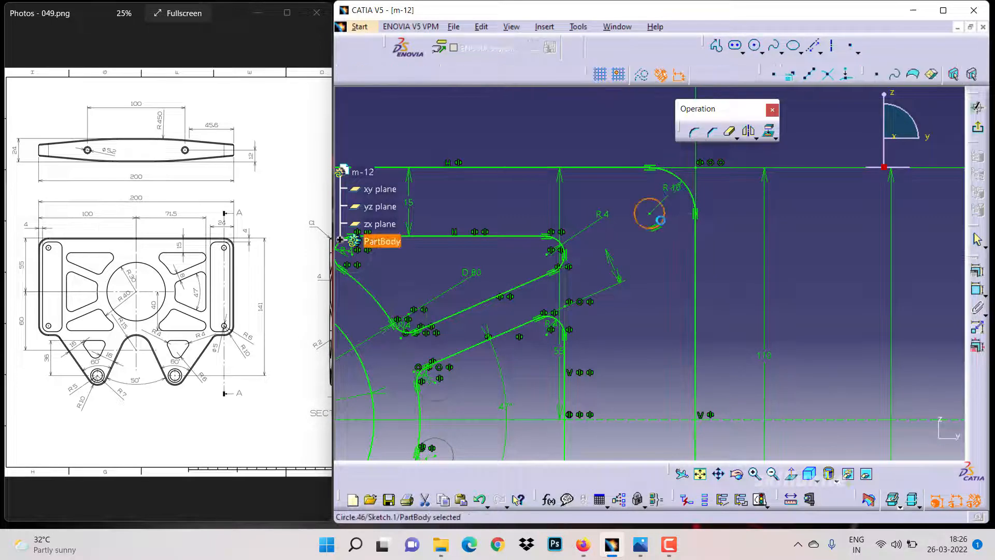
click(658, 235)
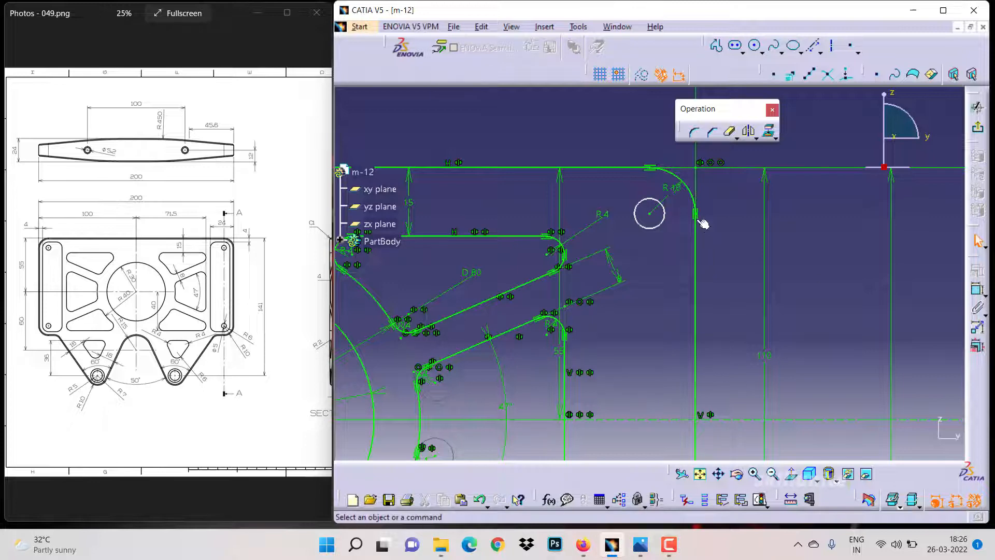
click(671, 223)
double_click(661, 243)
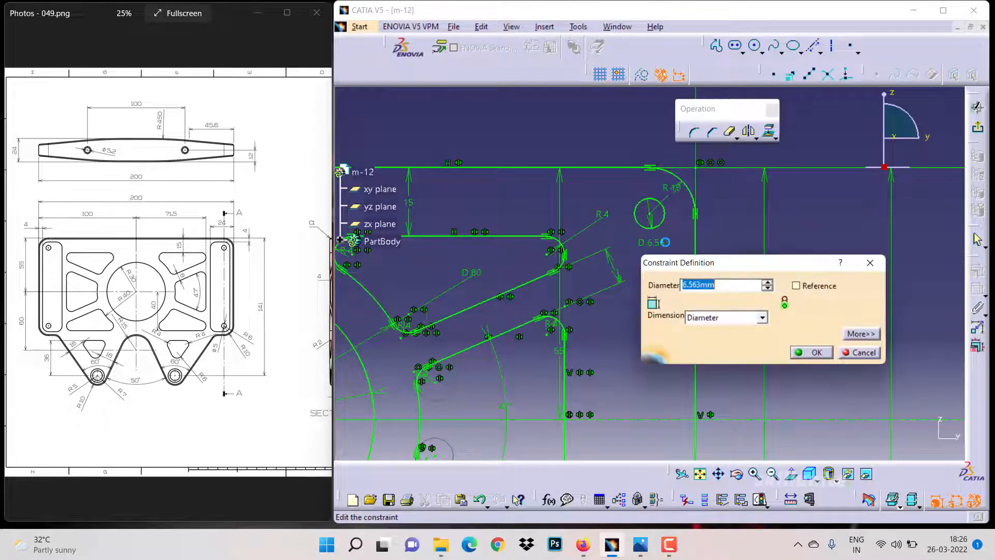
text(5)
key(Return)
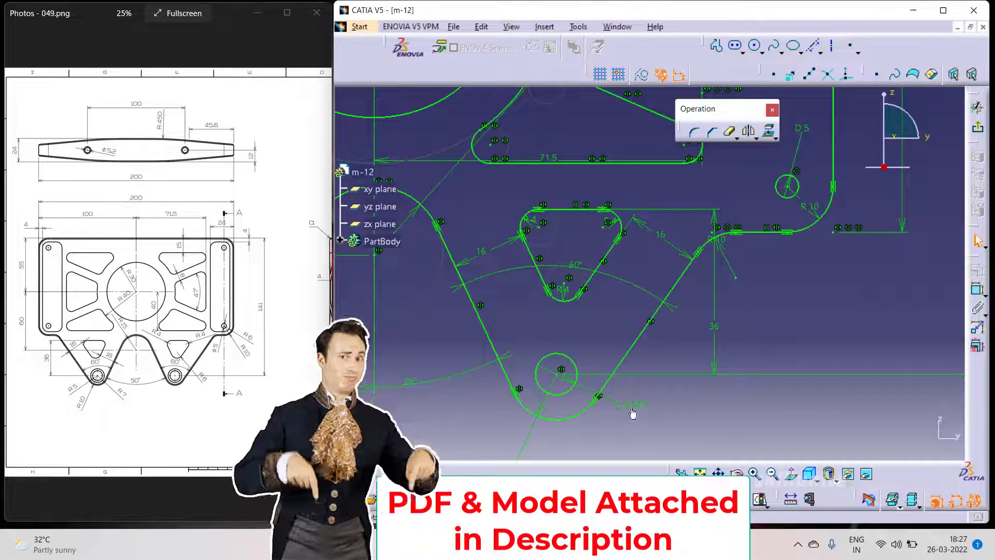
Set the bottom lobe circle's diameter to 10 mm
double_click(630, 404)
text(10)
key(Return)
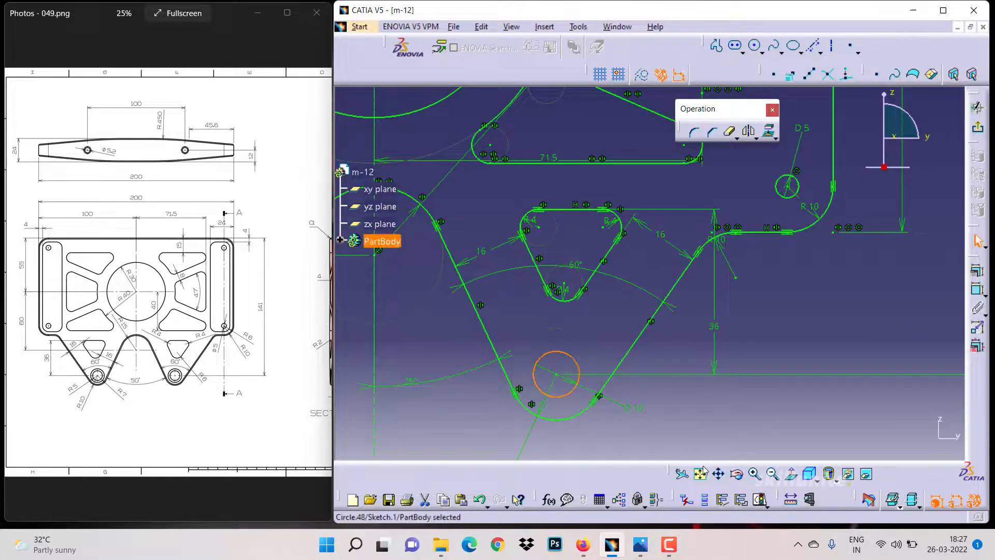
Mirror the two 5 mm corner circles and the bottom lobe circle about the vertical axis to the left side
click(703, 470)
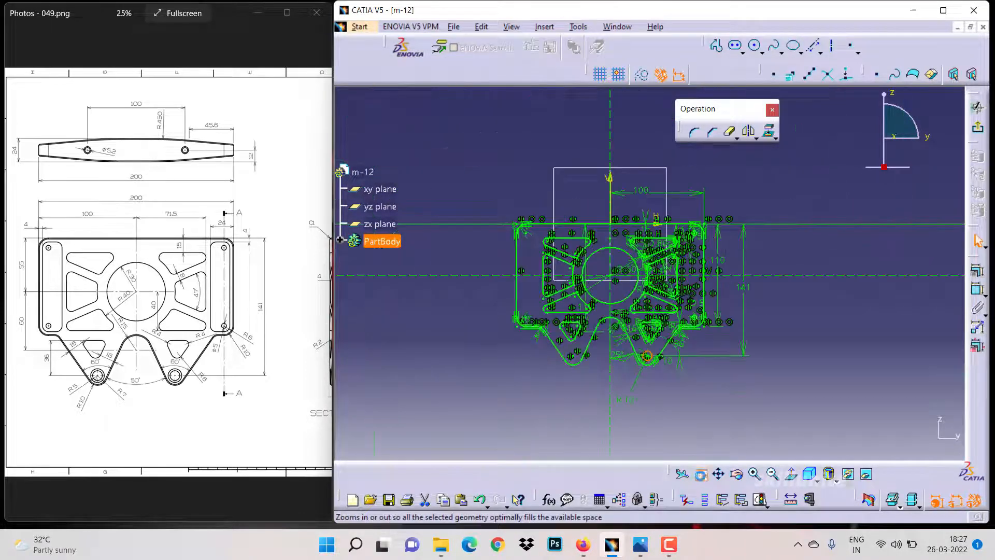
click(754, 474)
click(754, 473)
click(754, 474)
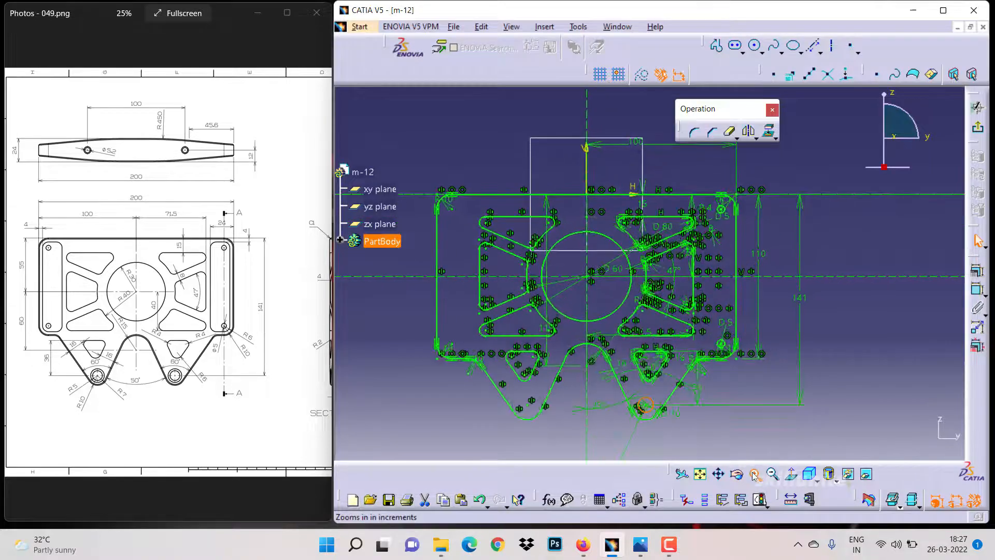
click(755, 474)
click(755, 474)
ctrl+click(751, 372)
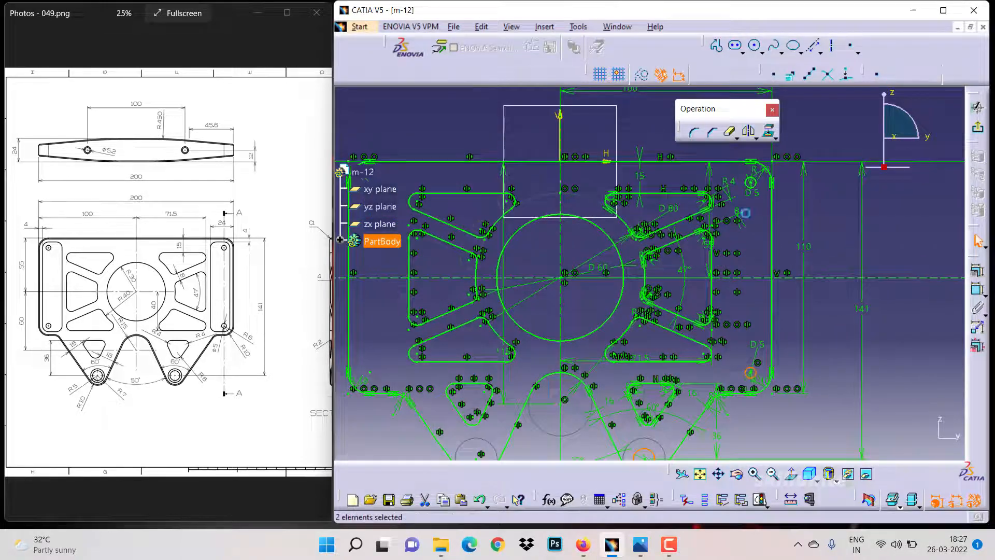
click(749, 133)
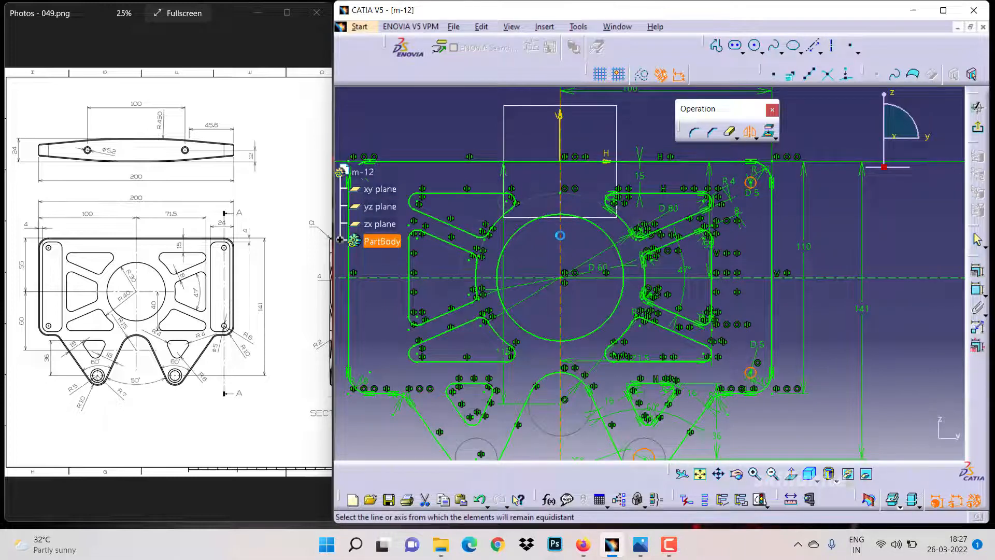
click(560, 237)
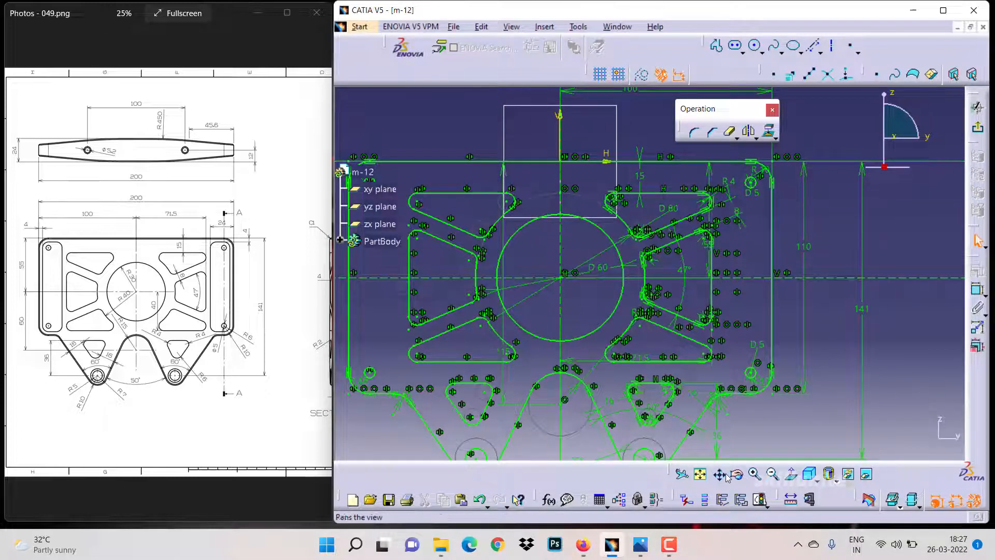
Exit the sketch and pad the plate outline 12 mm
mouse_move(673, 399)
middle_down()
mouse_move(684, 314)
mouse_move(687, 395)
middle_up()
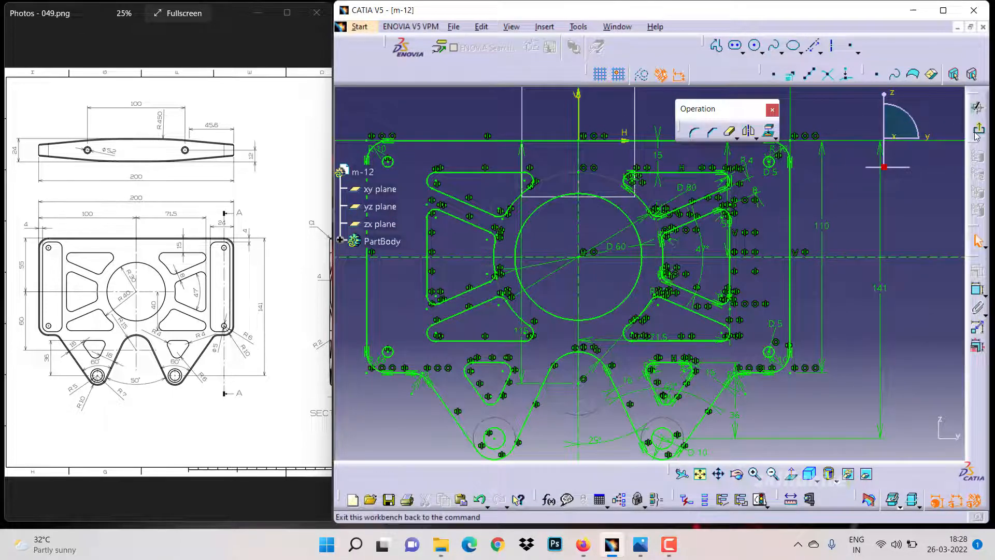
click(976, 107)
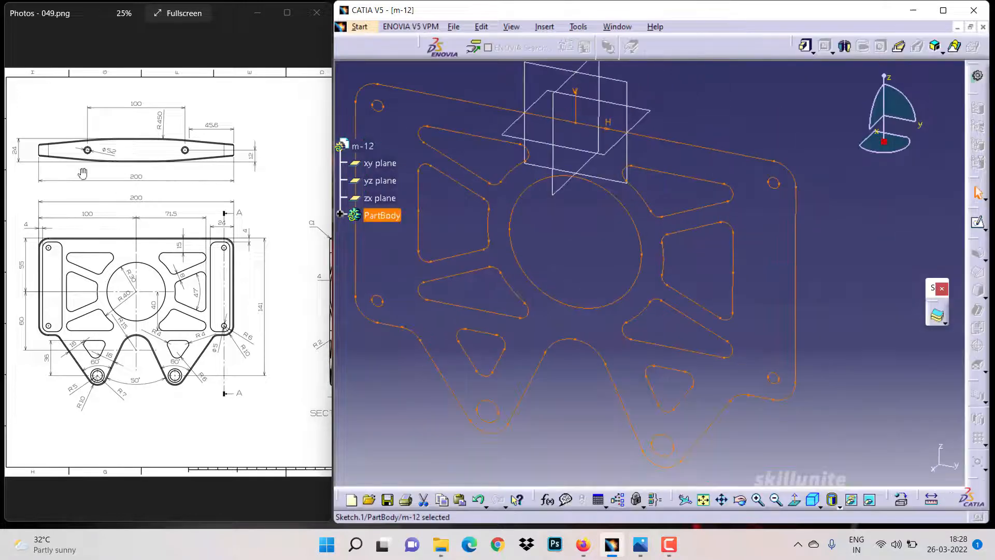
click(803, 48)
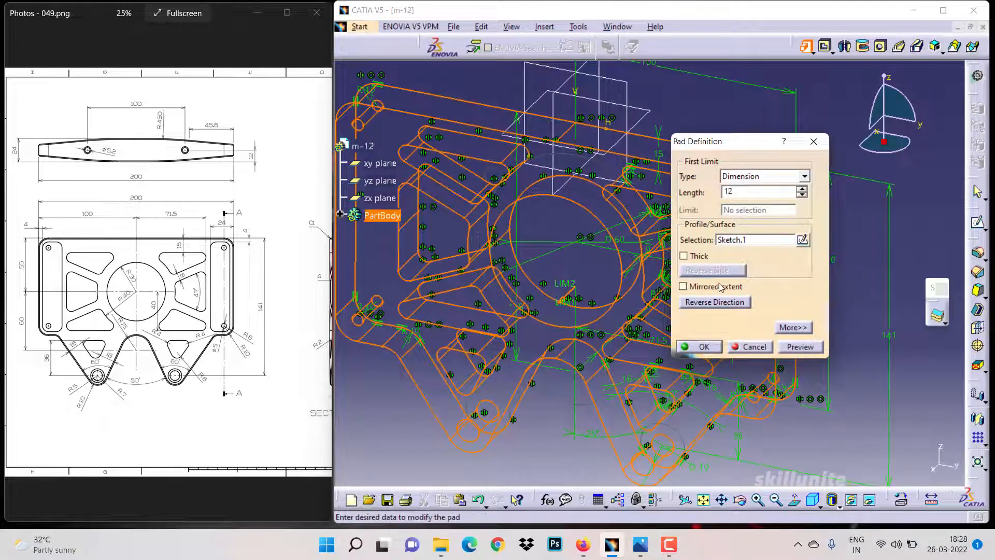
click(698, 346)
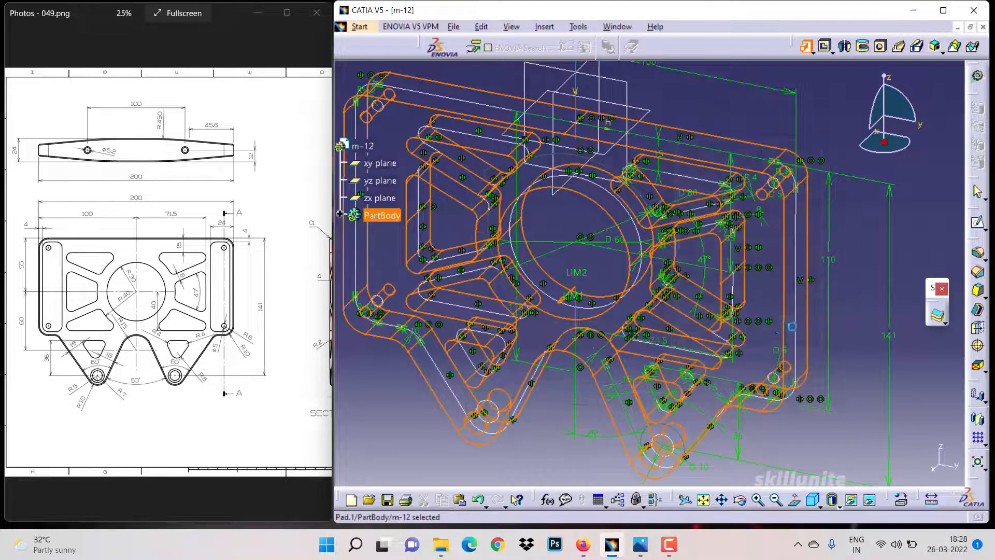
Start a sketch on the plate's top face and draw a rectangle enclosing the right-side pair of holes
click(836, 317)
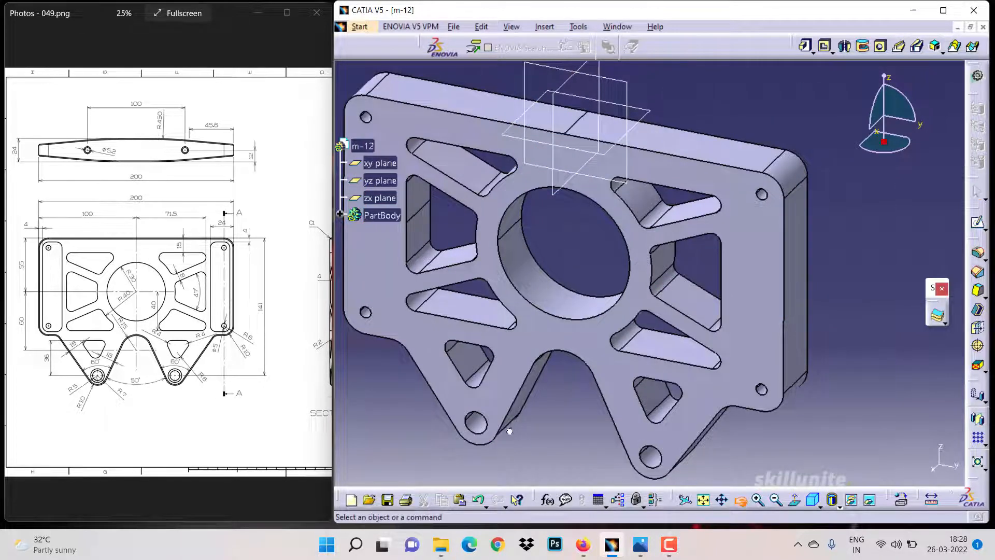
drag(509, 431, 540, 217)
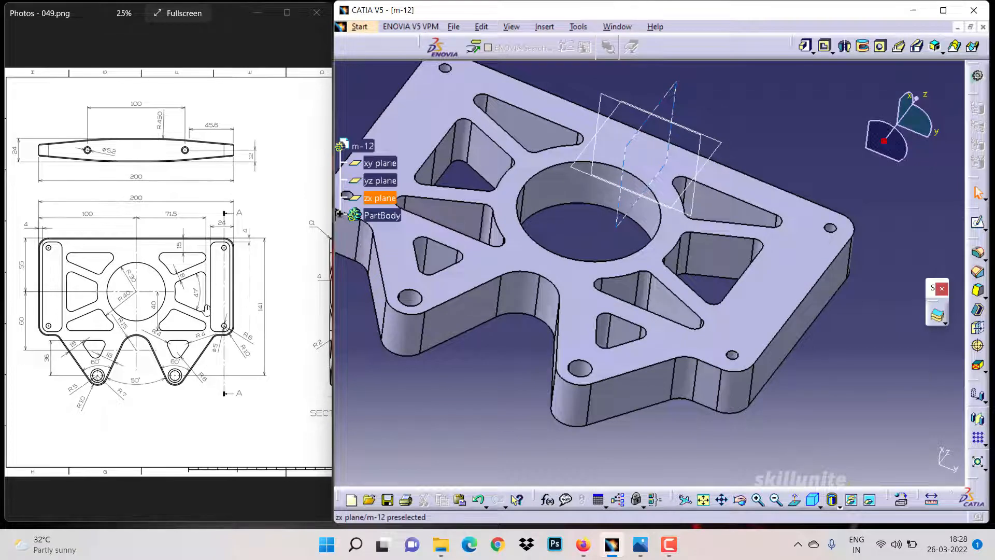
mouse_move(219, 323)
mouse_down()
mouse_move(86, 306)
mouse_move(188, 202)
mouse_up()
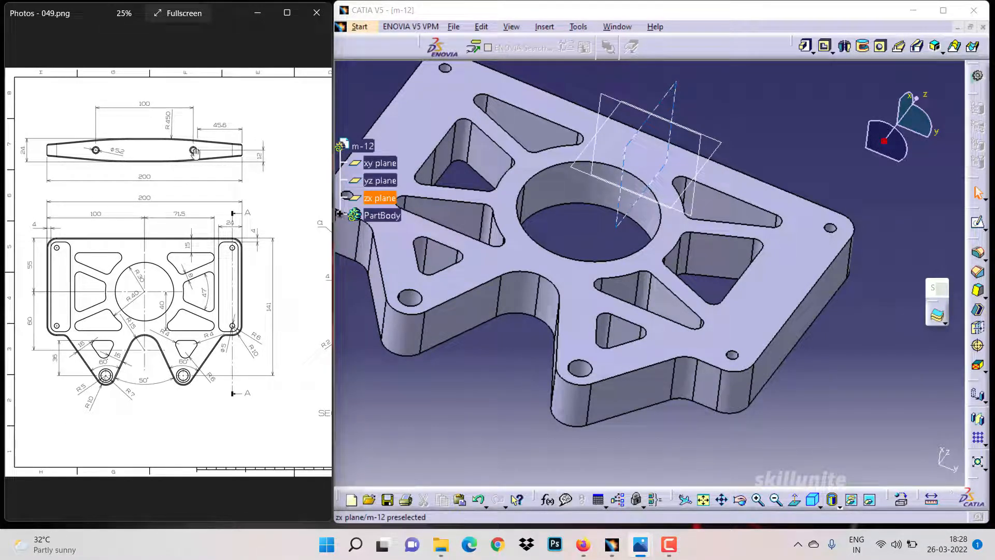
click(381, 215)
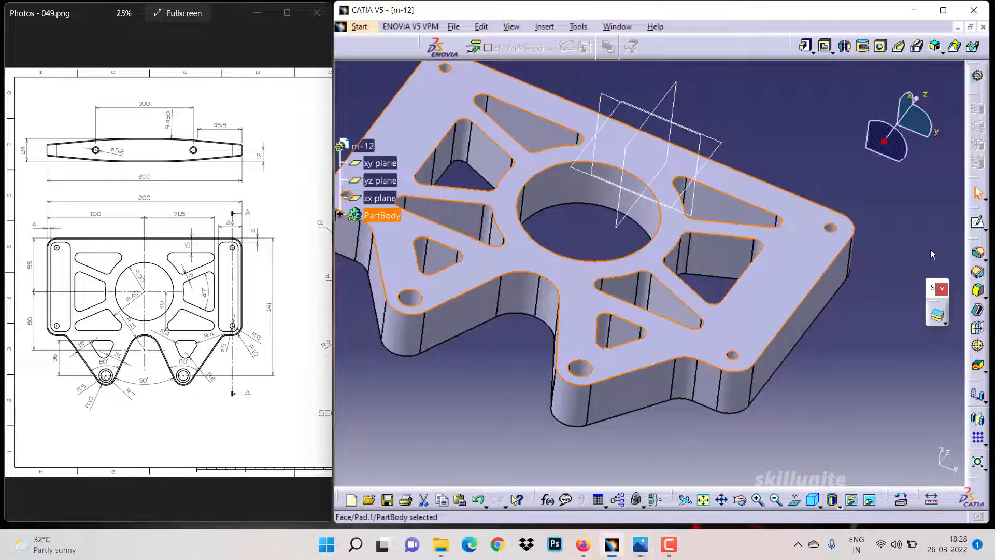
click(980, 221)
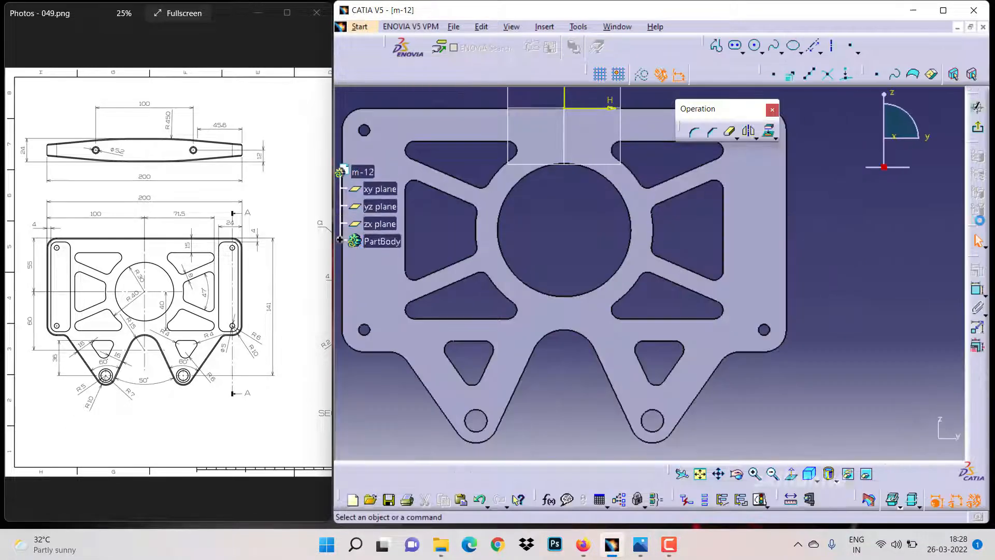
drag(212, 310, 21, 281)
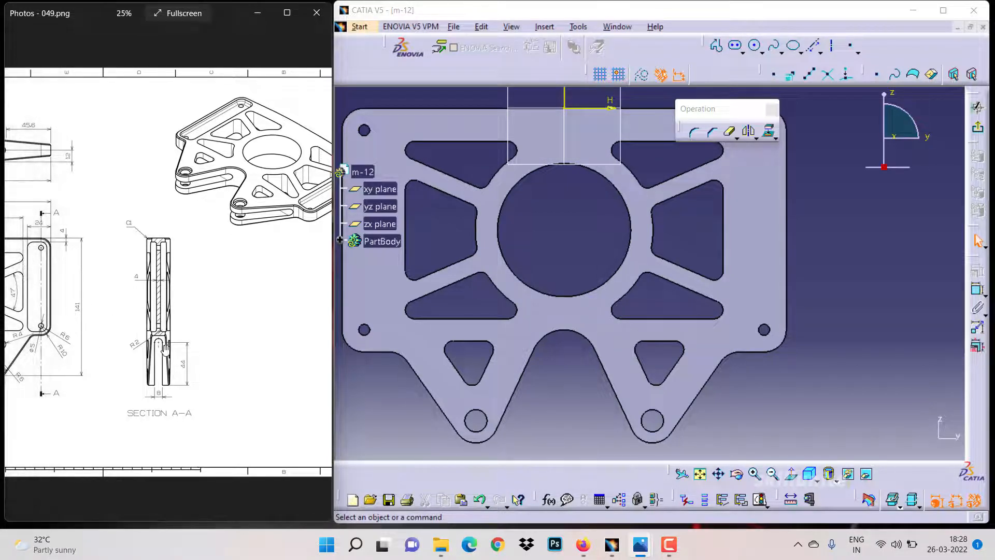
mouse_move(173, 350)
mouse_down()
mouse_move(281, 353)
mouse_move(246, 352)
mouse_up()
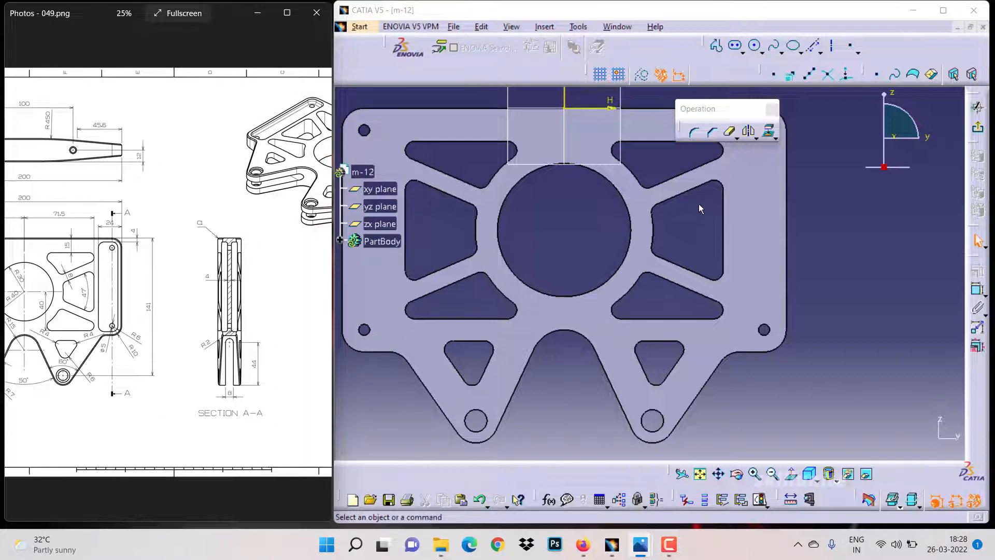
click(719, 474)
drag(697, 235, 622, 311)
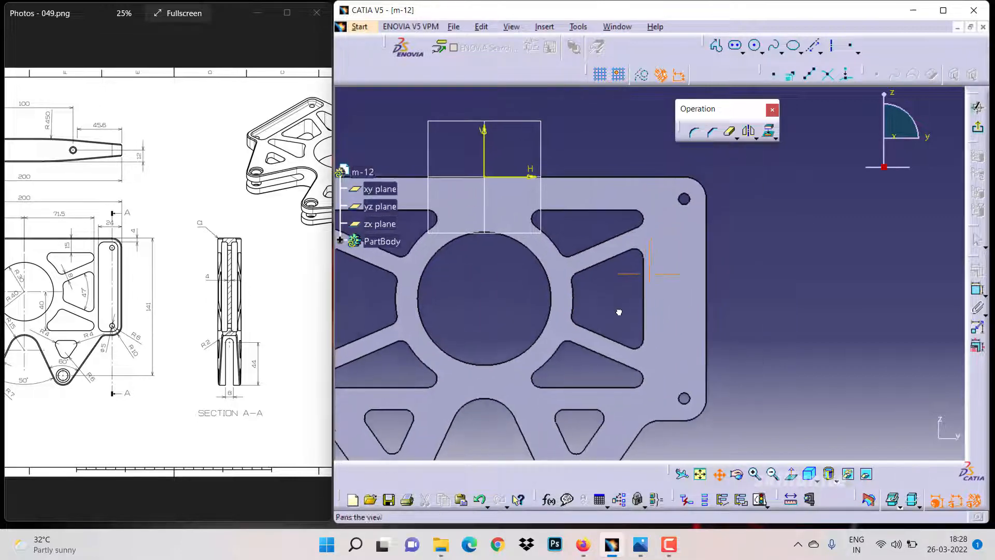
click(743, 52)
click(754, 69)
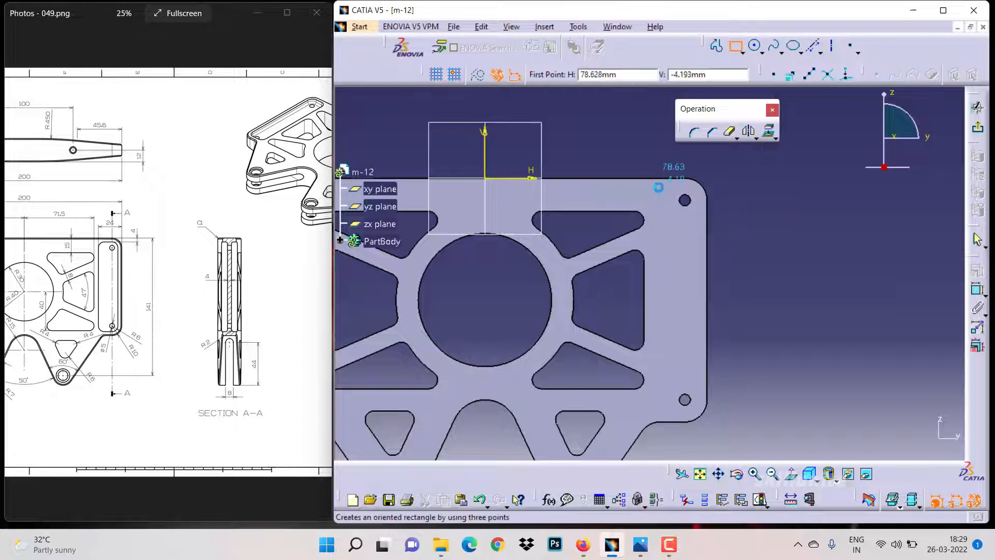
click(659, 187)
click(697, 409)
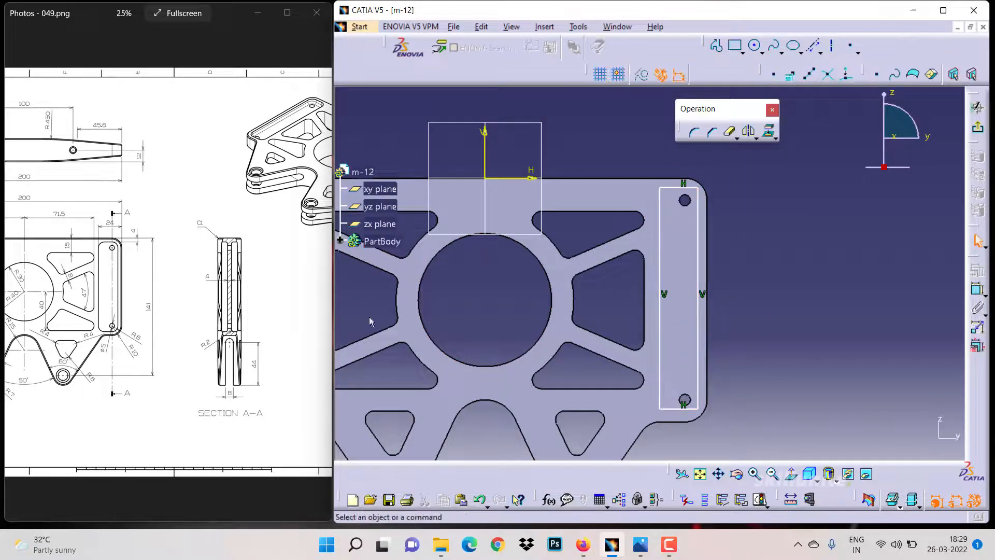
Round the four corners of the rectangle with the Corner tool
double_click(694, 131)
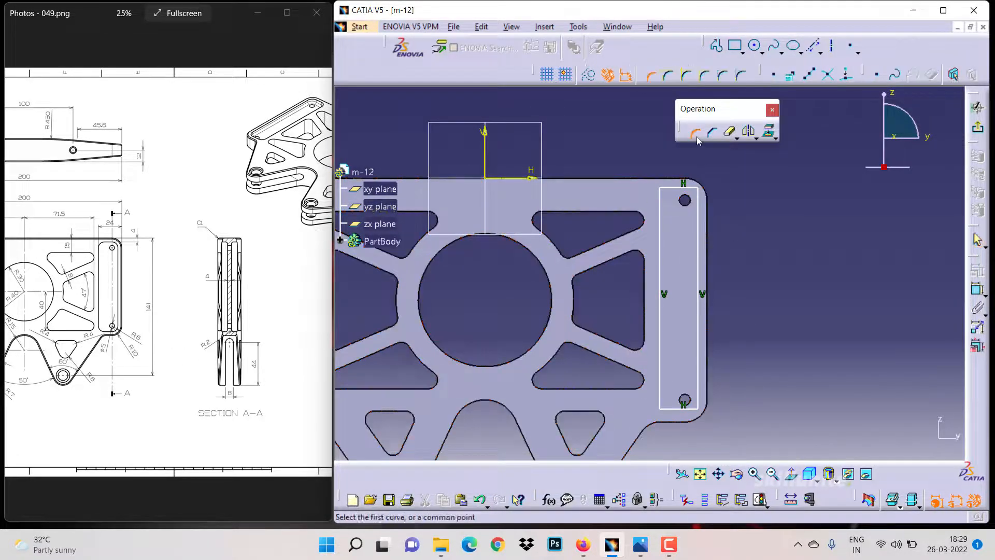
click(672, 188)
click(660, 201)
click(674, 200)
click(687, 188)
click(698, 203)
click(683, 205)
click(659, 392)
click(672, 409)
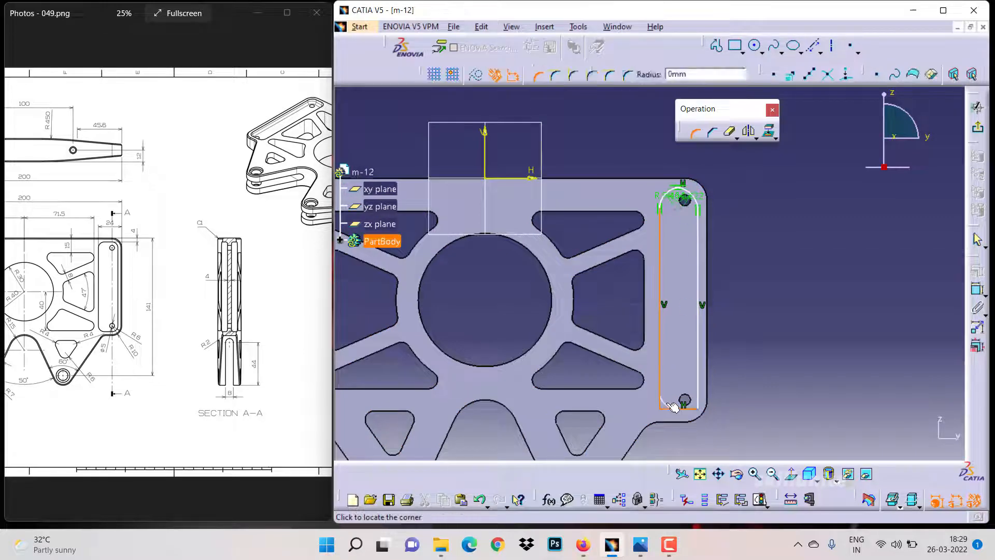
click(675, 397)
click(688, 408)
click(698, 396)
click(685, 397)
click(754, 474)
click(754, 474)
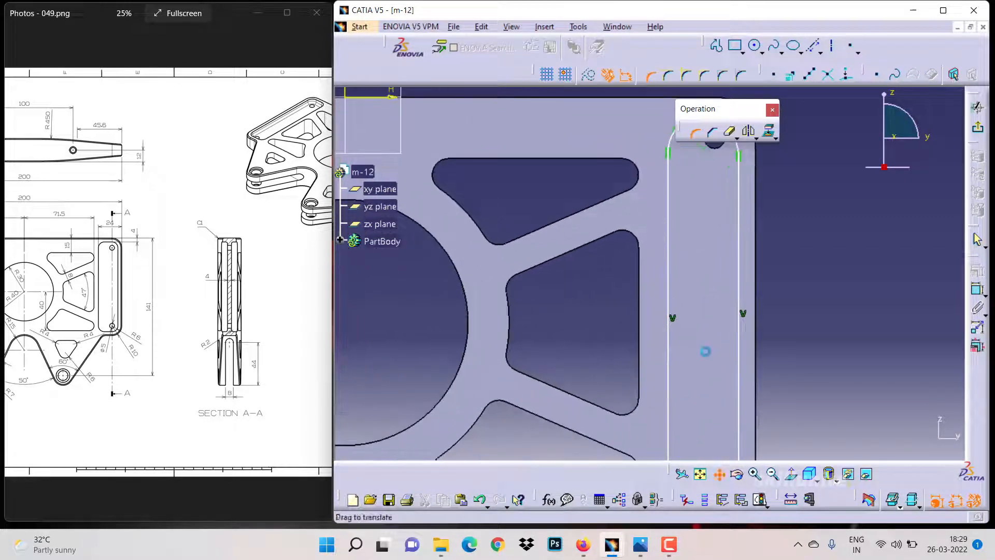
middle_drag(706, 351, 615, 148)
key(Escape)
Set all four corner radii of the rectangle to 6 mm
double_click(642, 222)
text(6)
key(Return)
double_click(675, 226)
text(6)
key(Return)
double_click(582, 304)
text(6)
key(Return)
double_click(612, 290)
text(6)
key(Return)
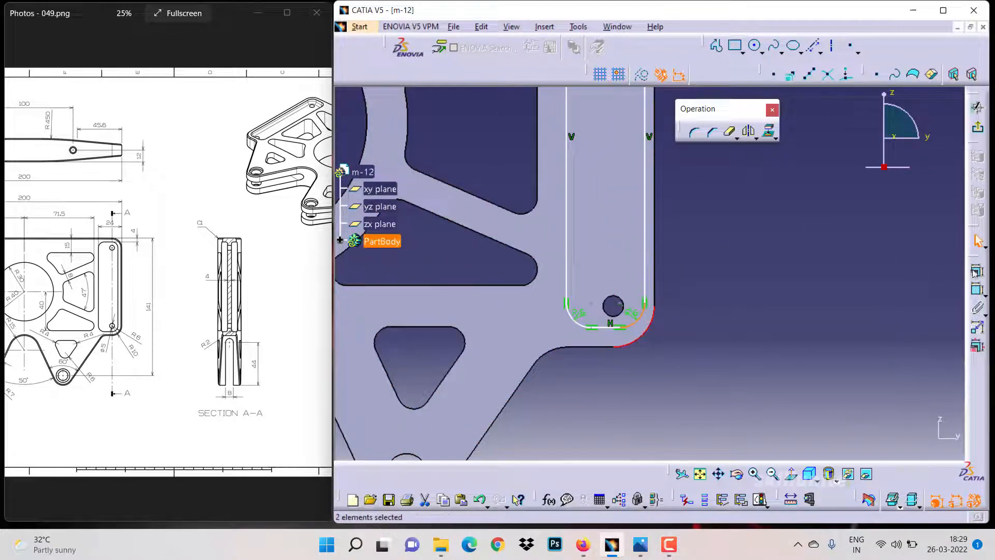
Constrain the rounded corner arcs to be concentric with the top and bottom holes
click(975, 271)
click(846, 225)
click(813, 333)
middle_drag(643, 156, 638, 368)
click(629, 178)
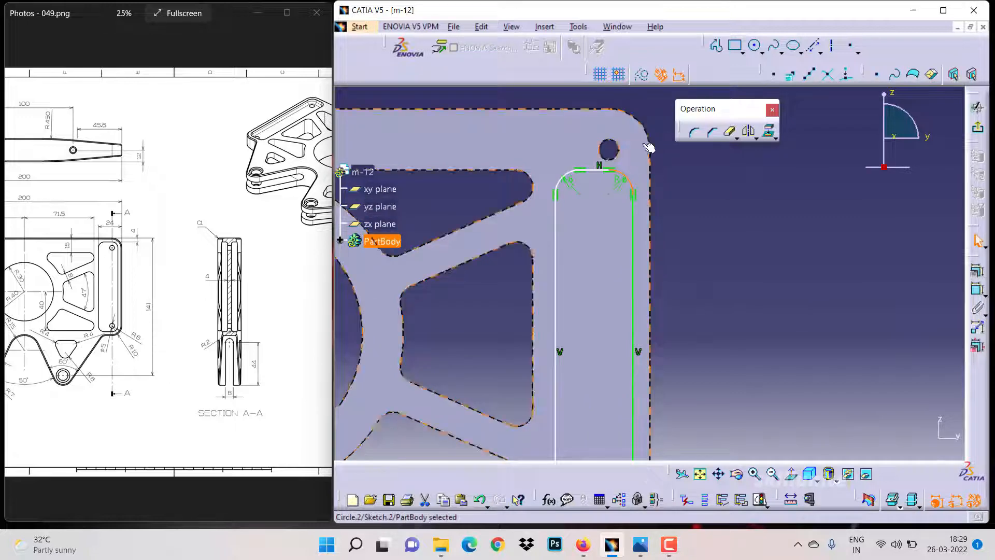
ctrl+click(645, 131)
click(977, 271)
click(859, 334)
drag(626, 172, 625, 138)
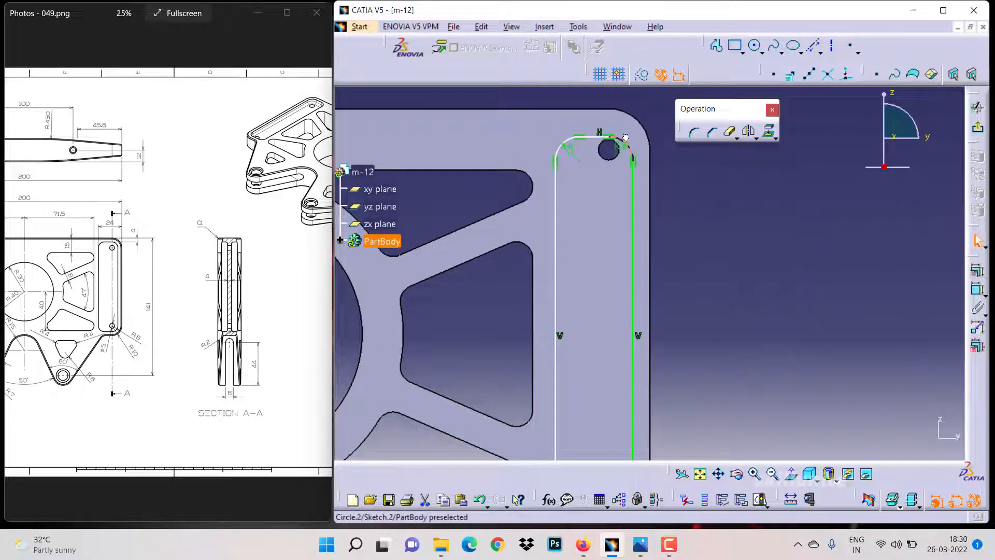
ctrl+click(618, 144)
click(977, 271)
click(822, 222)
click(813, 333)
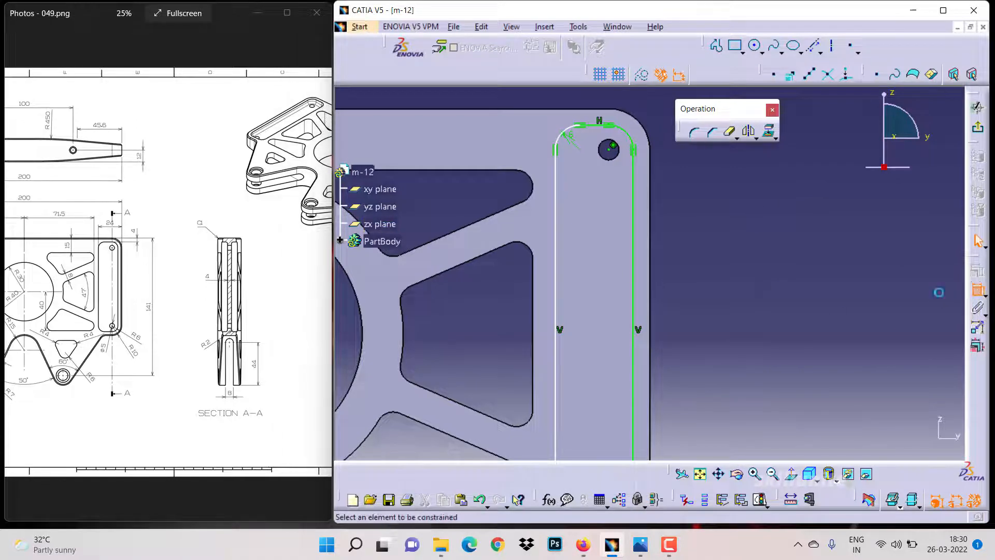
Dimension the distance between the slot's long sides to 24 mm
click(650, 246)
click(556, 223)
click(706, 196)
double_click(706, 195)
text(24)
key(Return)
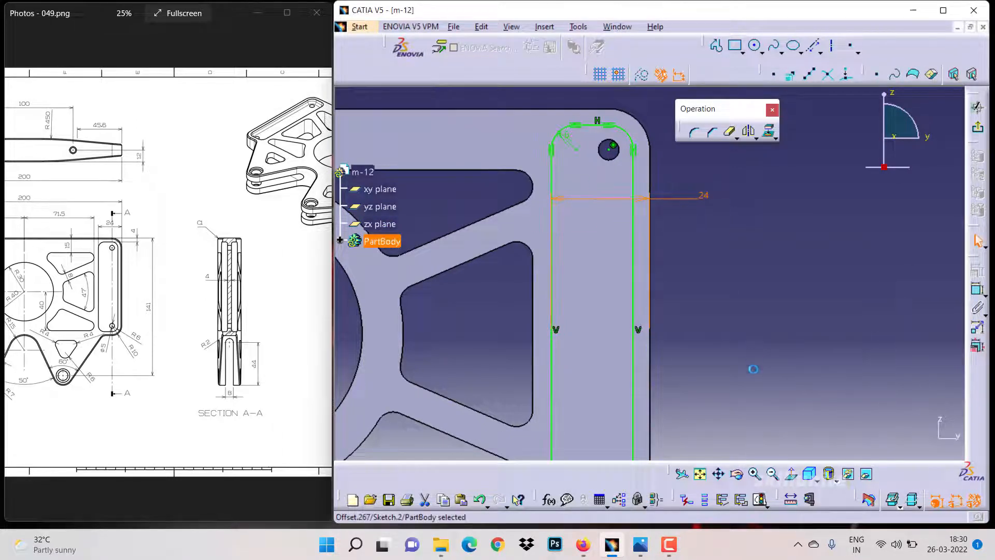
Mirror the rounded slot outline about the vertical axis to the left side
click(772, 475)
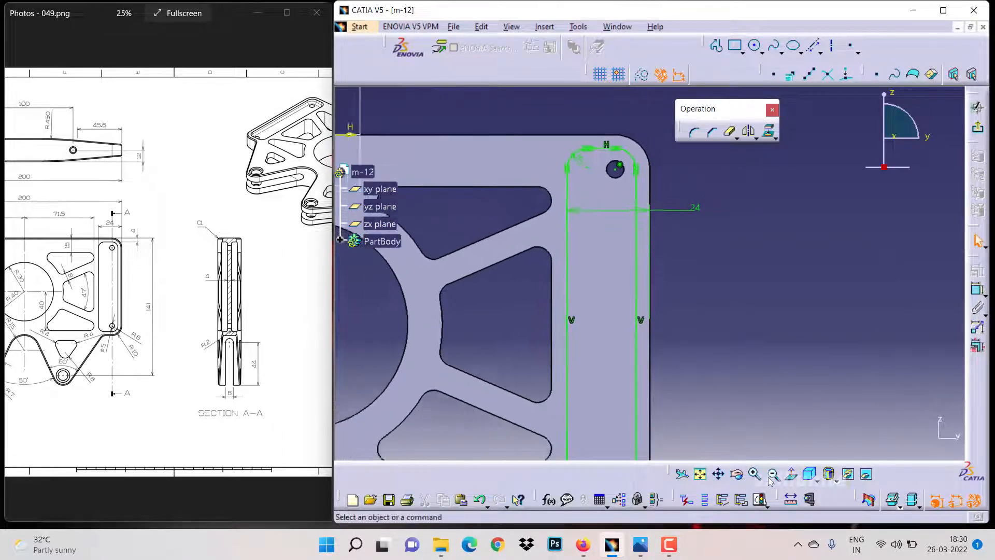
click(772, 476)
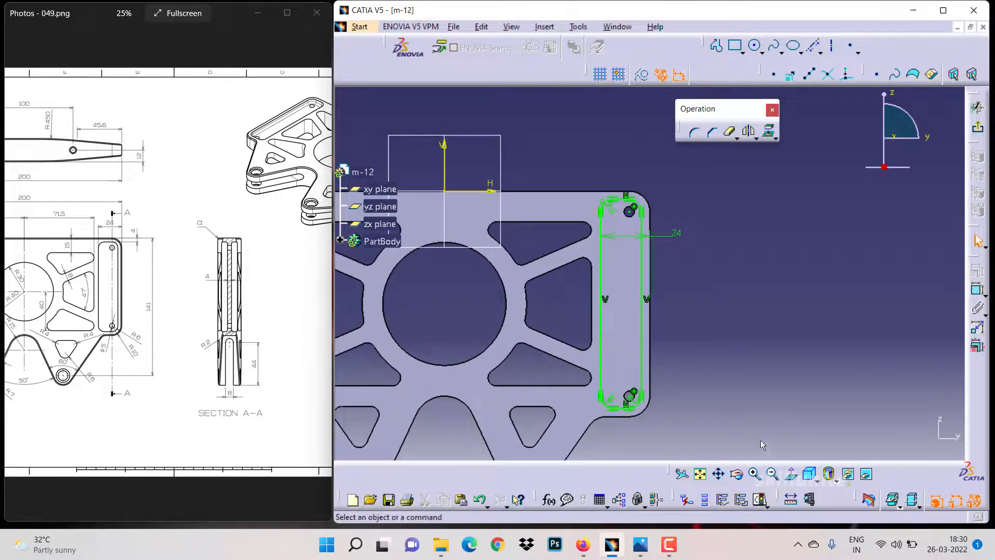
drag(670, 338, 697, 419)
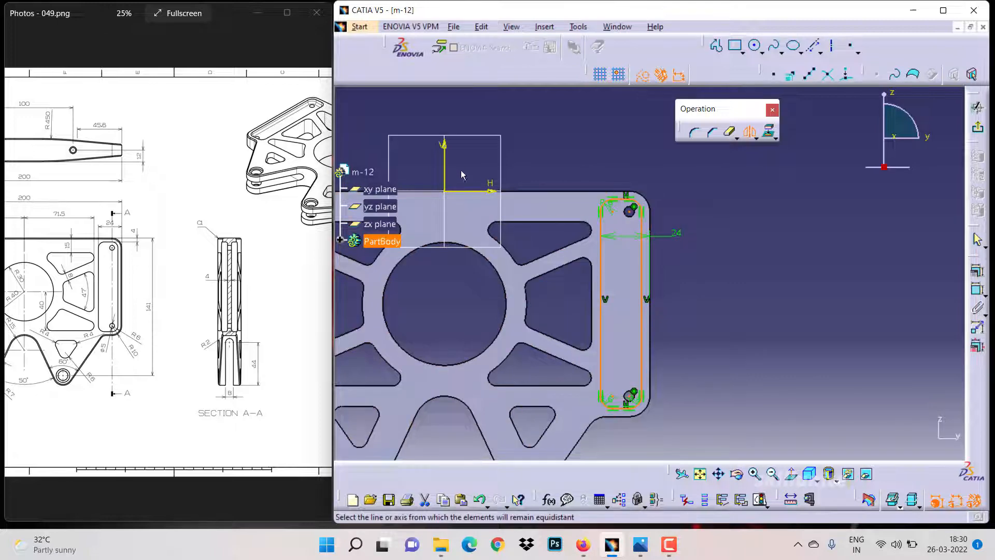
click(445, 175)
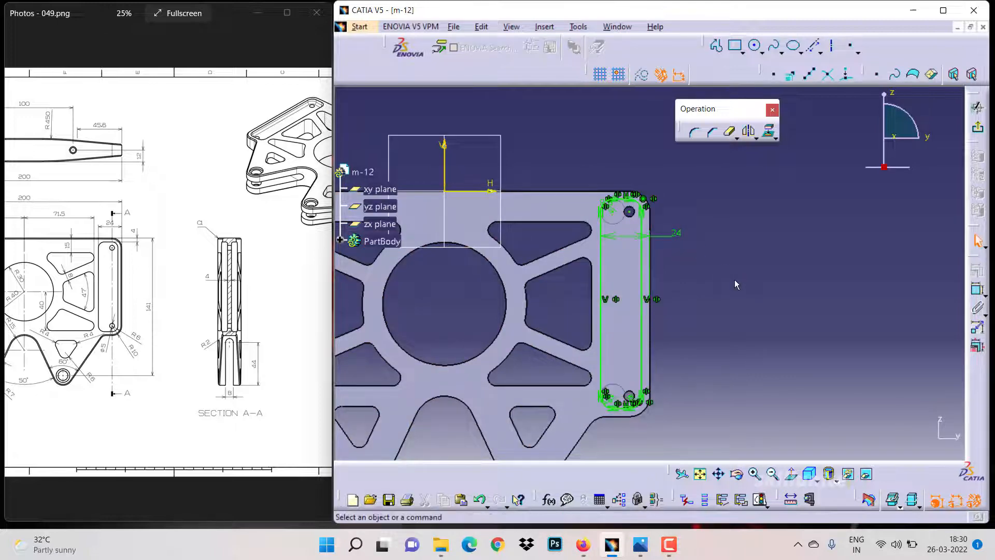
Exit the sketch and pocket the slot profiles 10 mm deep
click(699, 473)
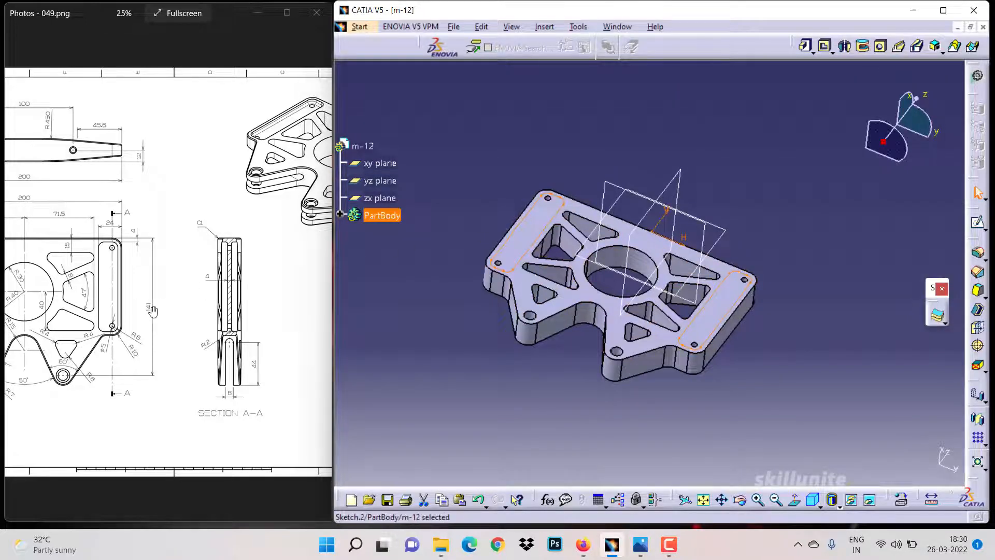
mouse_move(152, 310)
mouse_down()
mouse_move(269, 332)
mouse_move(212, 330)
mouse_move(219, 333)
mouse_up()
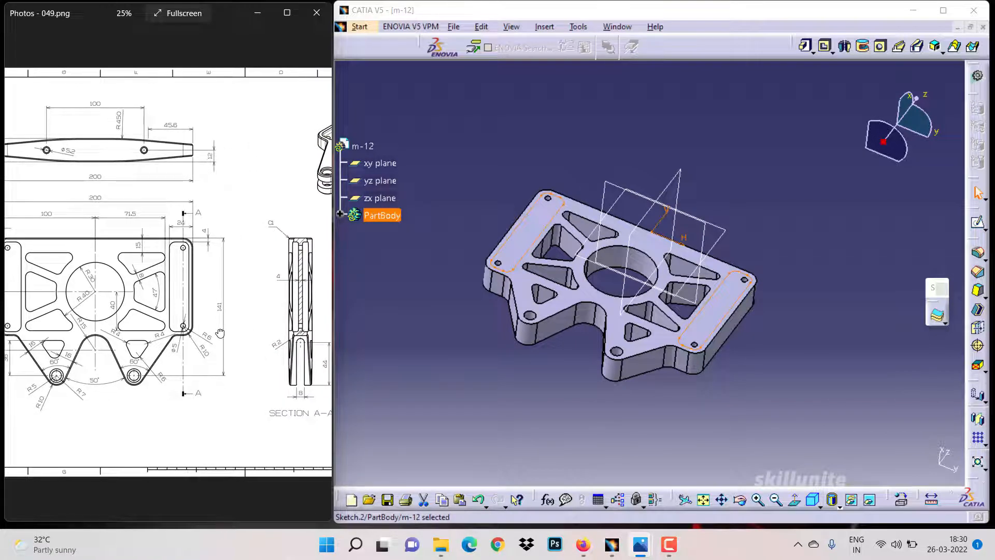
click(825, 47)
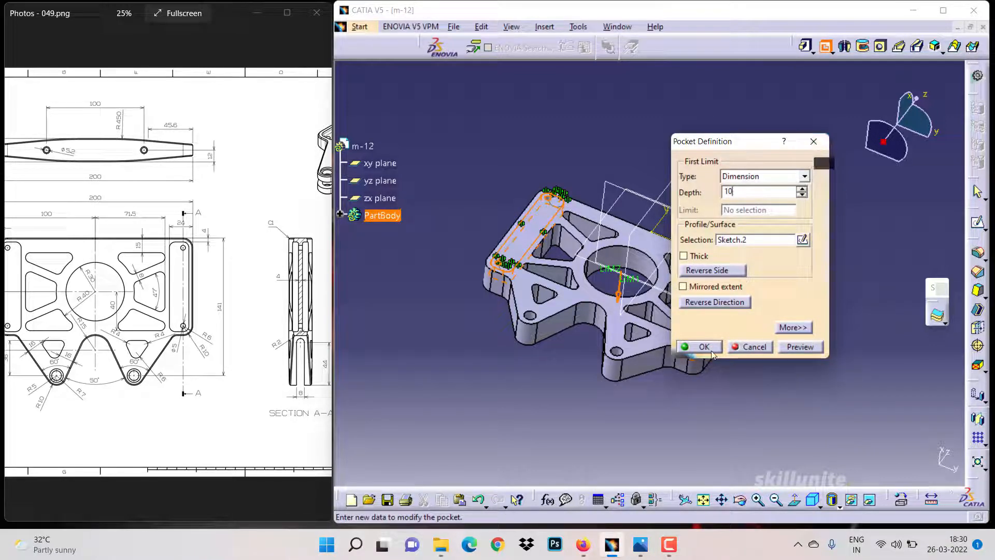
key(Return)
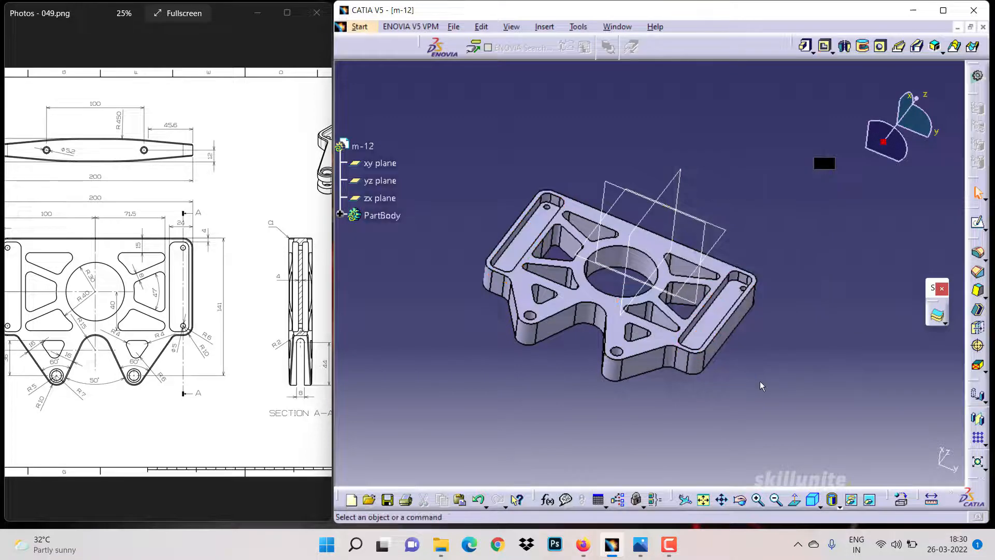
Mirror the pocket feature about the yz plane
click(340, 213)
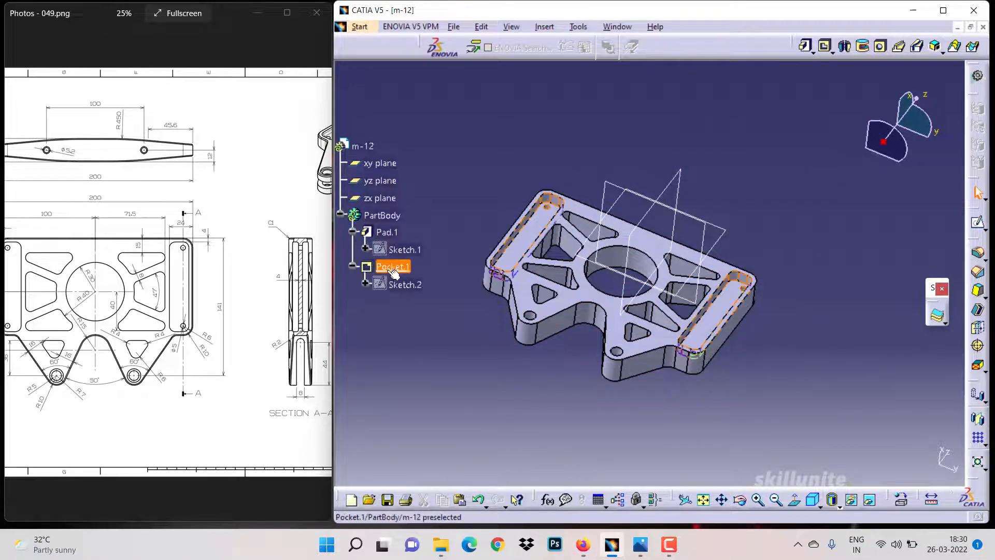
click(392, 268)
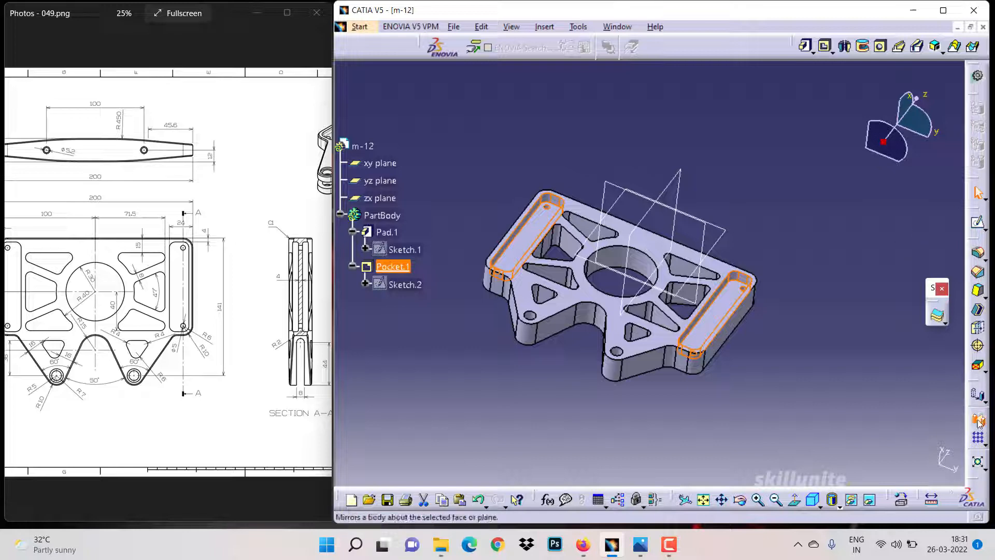
click(723, 243)
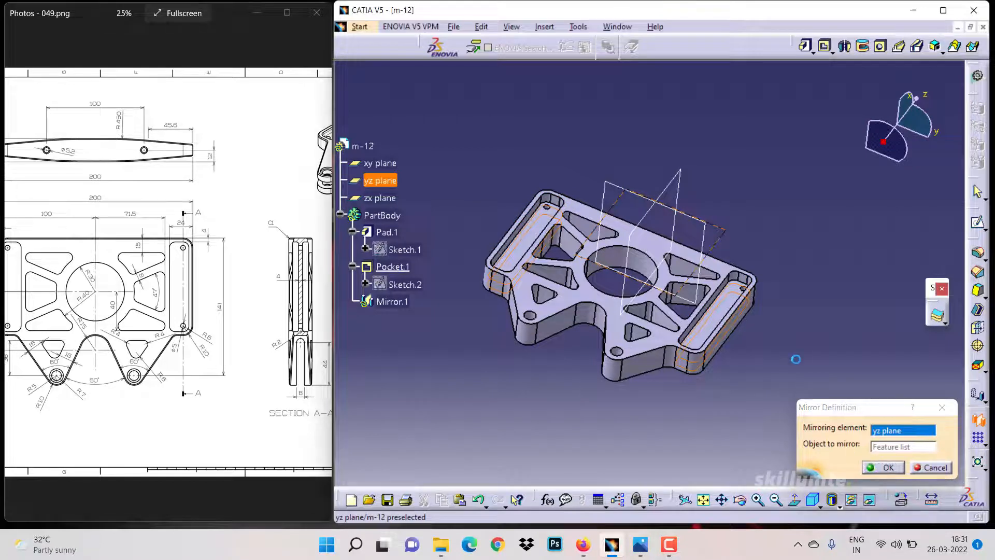
key(Return)
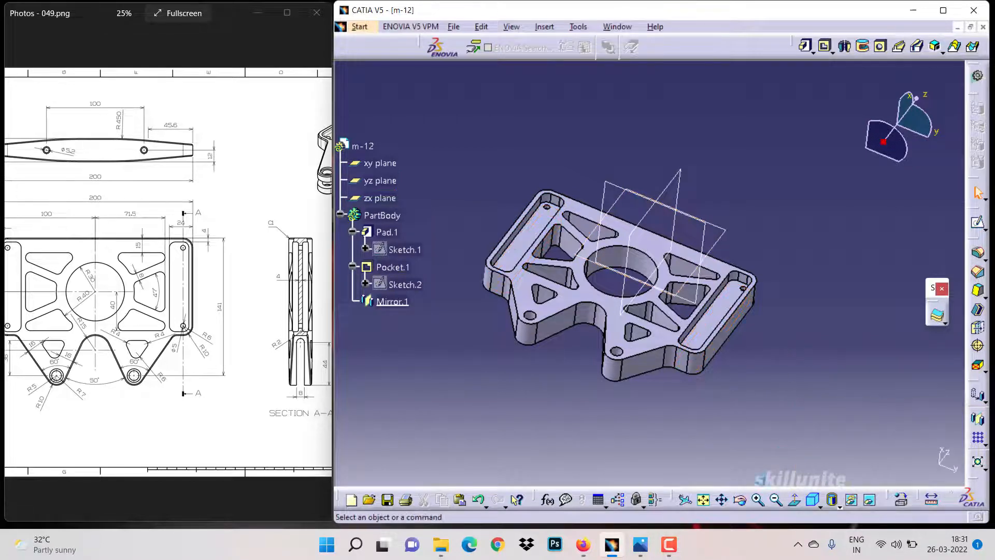
click(740, 500)
drag(725, 434, 699, 445)
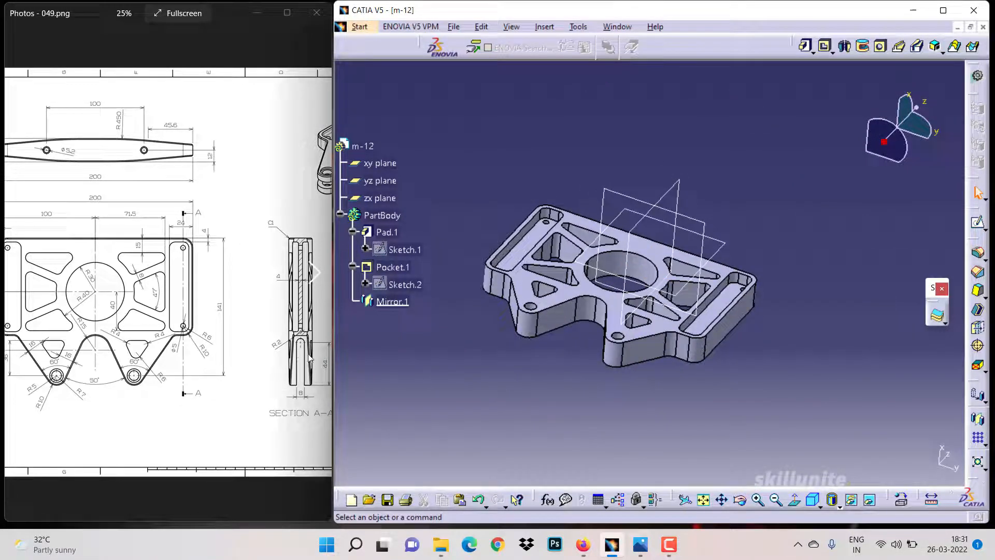
Start a new sketch on the zx plane
click(643, 229)
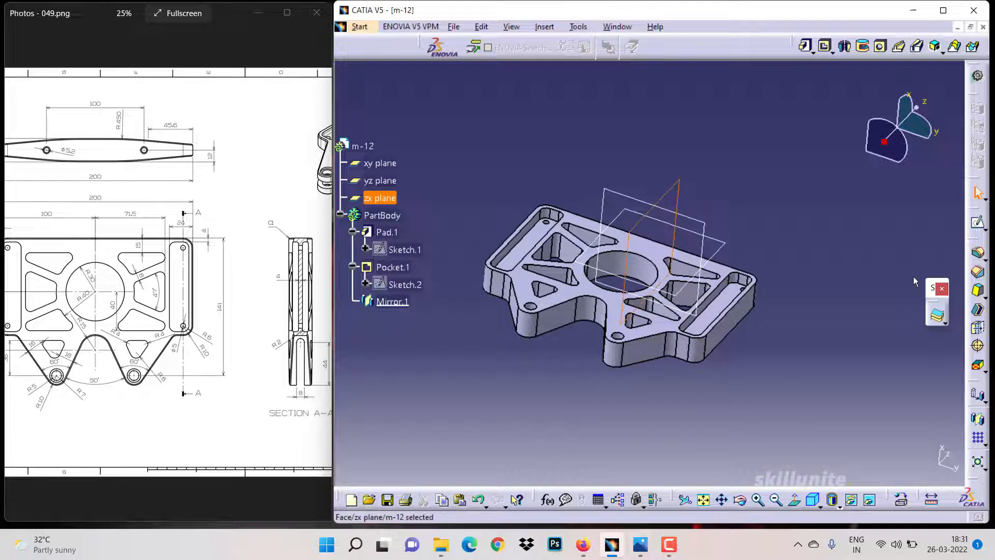
click(977, 225)
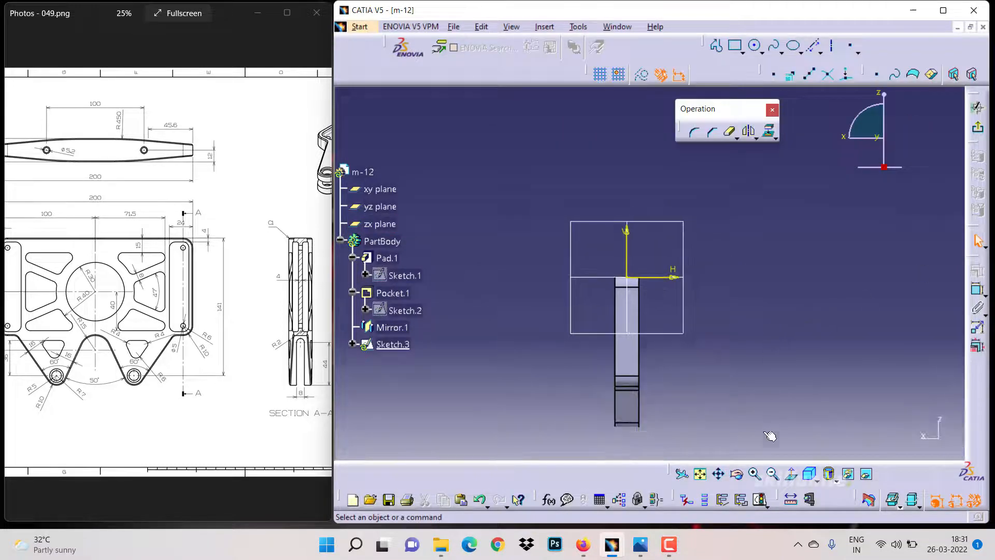
Sketch a vertical elongated hole of about 4 mm radius on the vertical axis, below the part's edge
click(736, 474)
drag(572, 348, 648, 381)
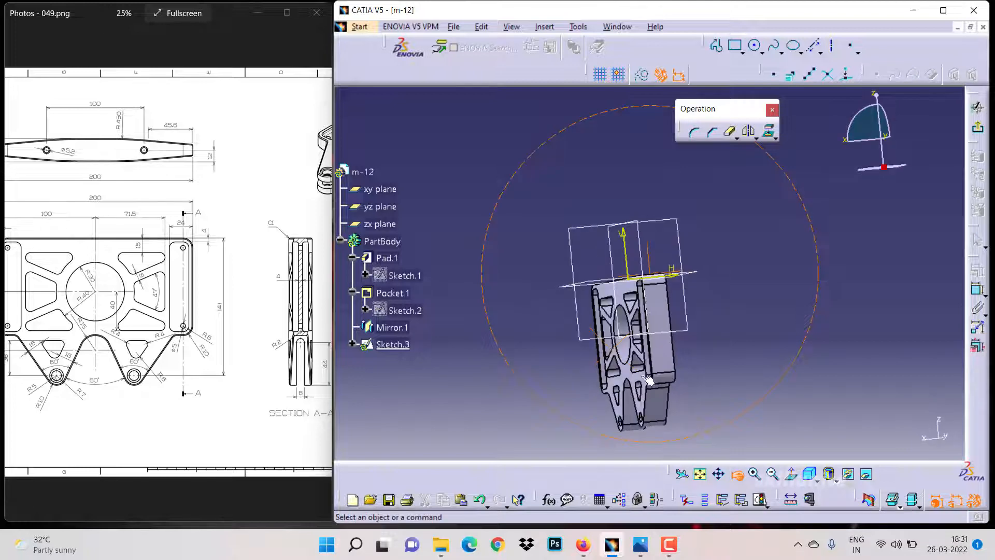
click(790, 474)
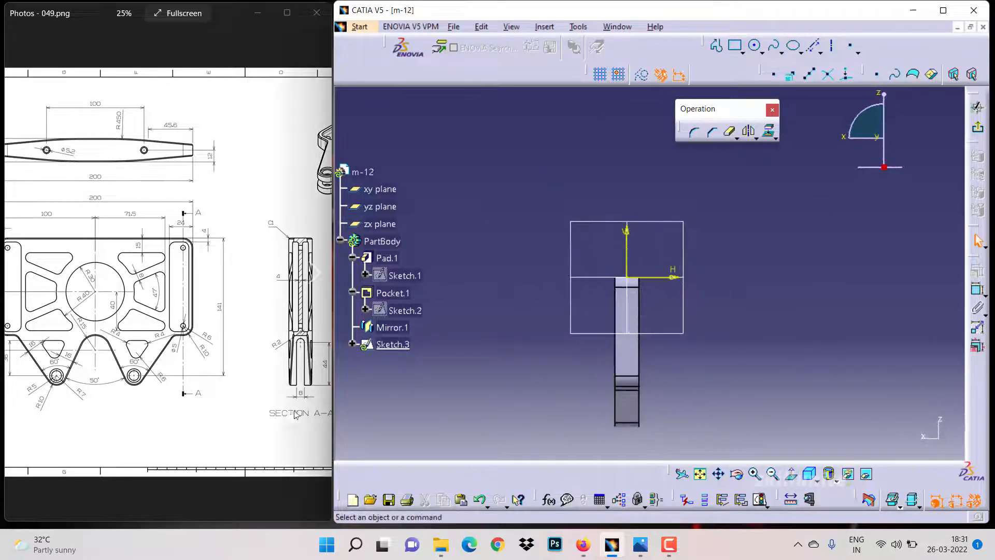
click(740, 52)
click(746, 111)
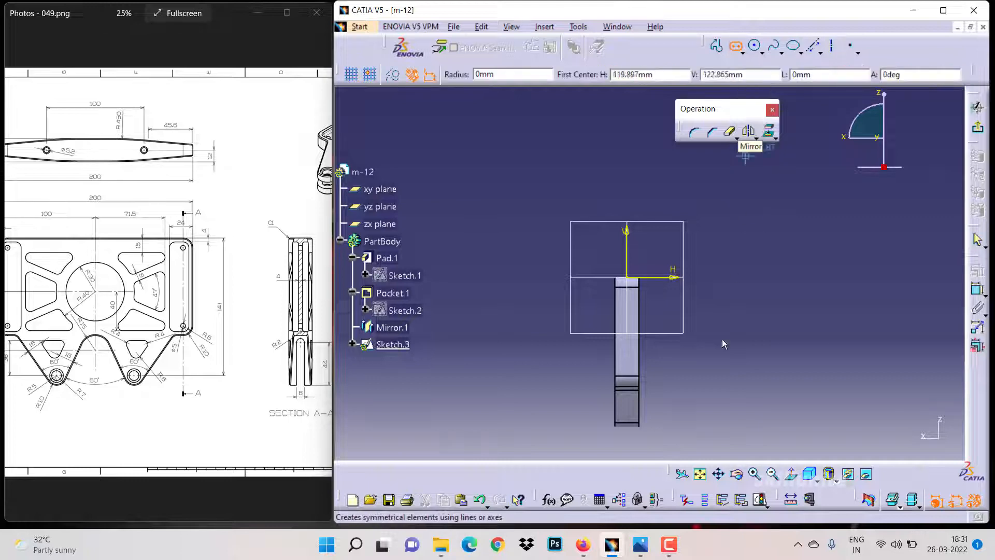
click(718, 474)
drag(677, 436, 637, 265)
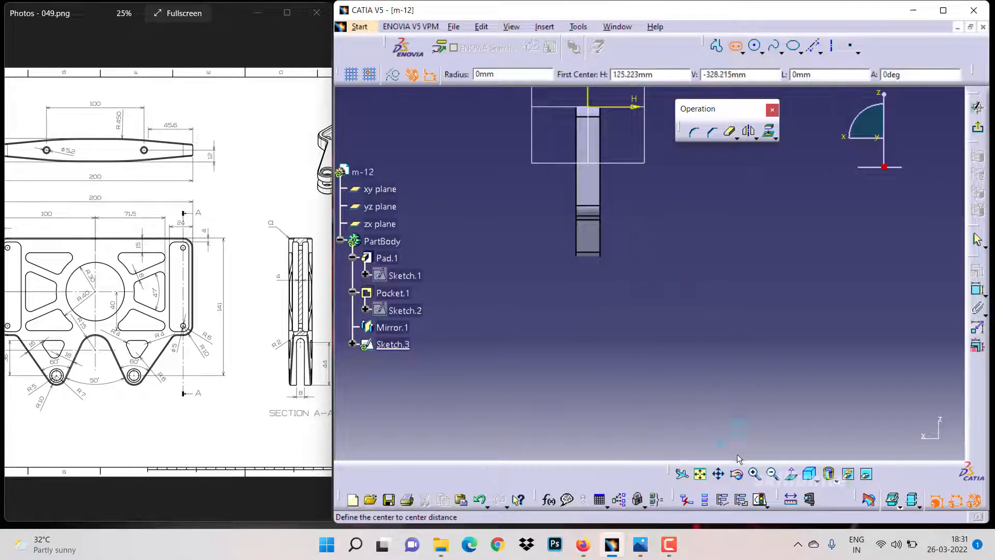
click(756, 473)
click(755, 474)
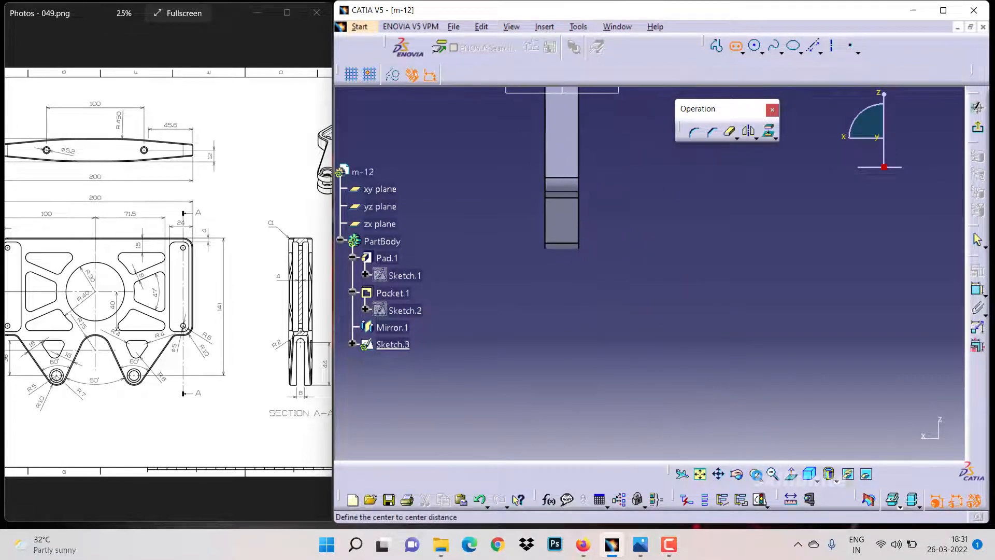
click(525, 242)
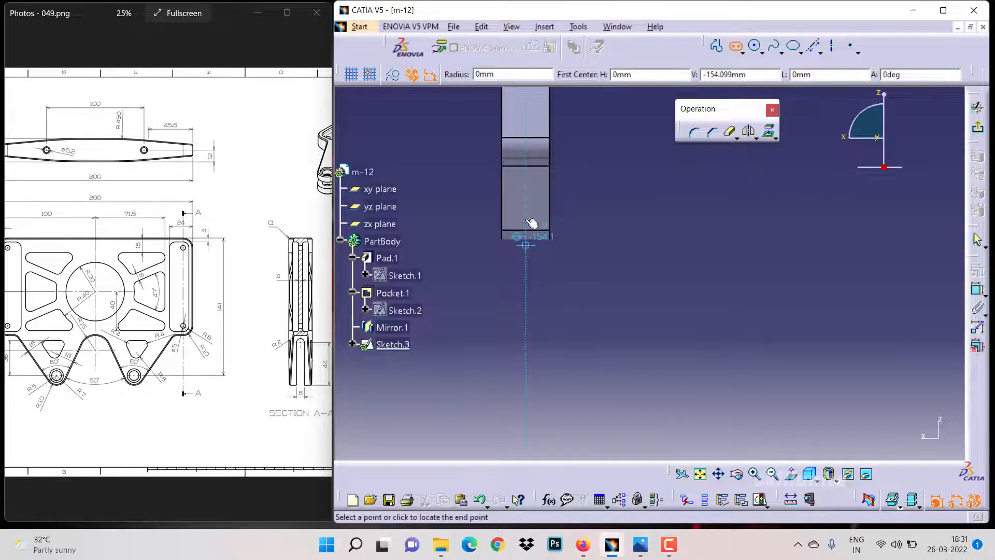
click(527, 191)
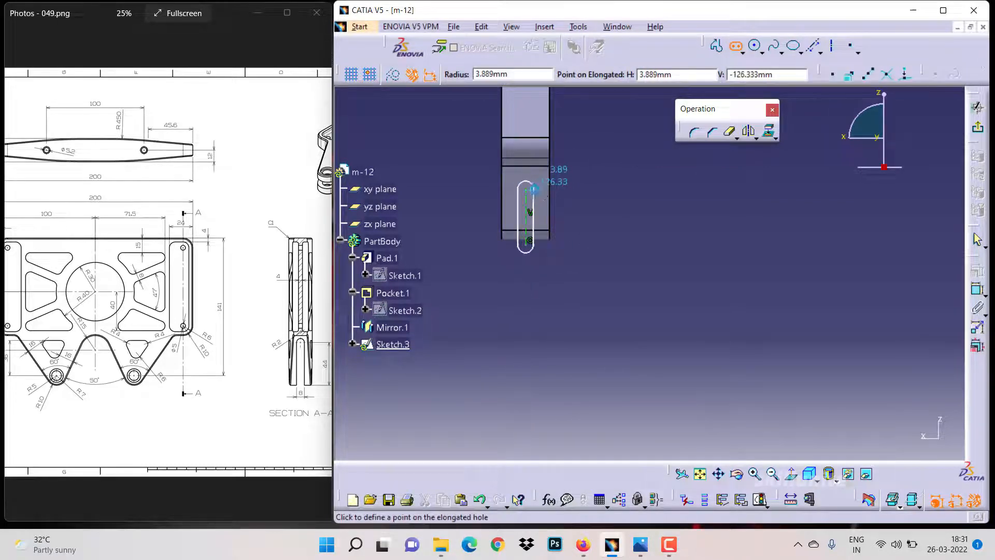
click(534, 190)
Delete the selected offset element at the slot's lower end
click(756, 474)
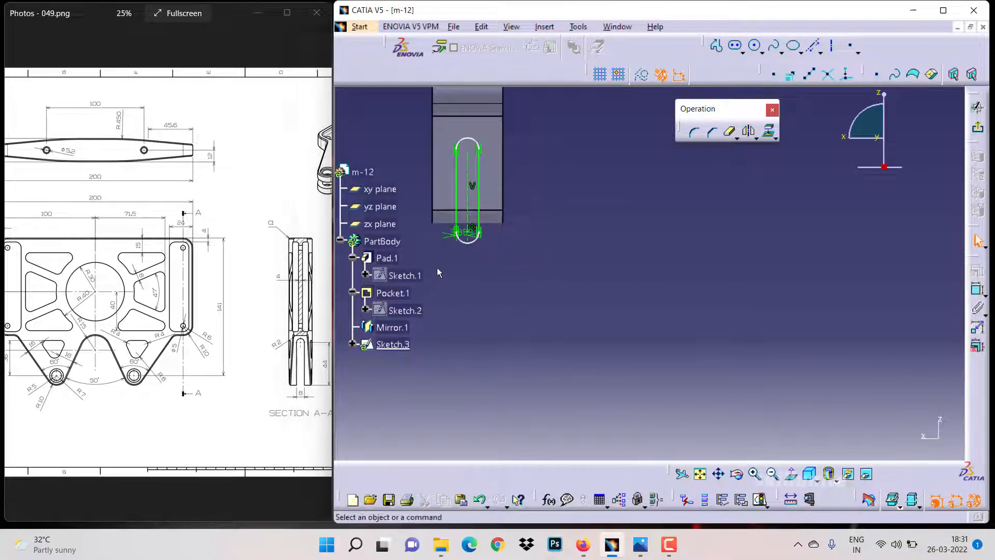
double_click(470, 235)
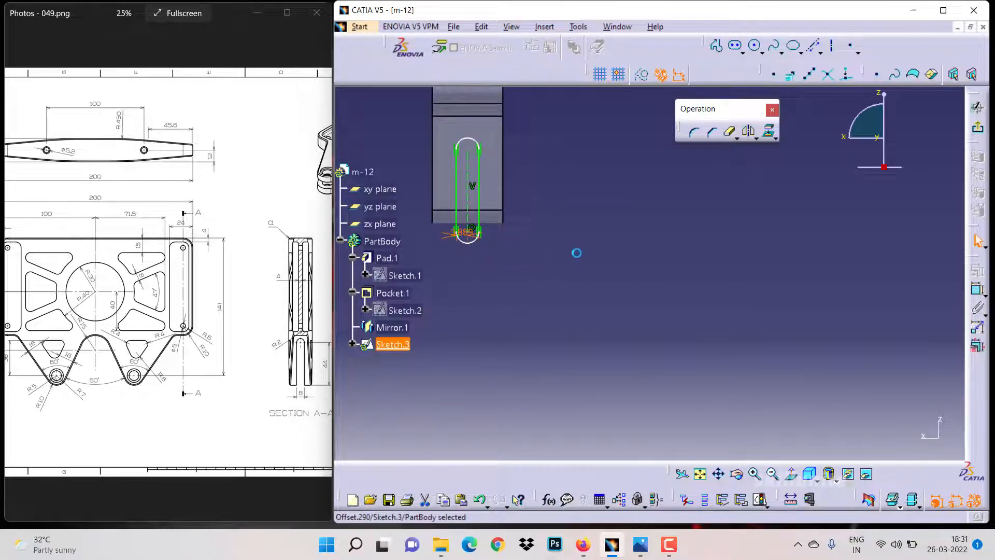
key(Delete)
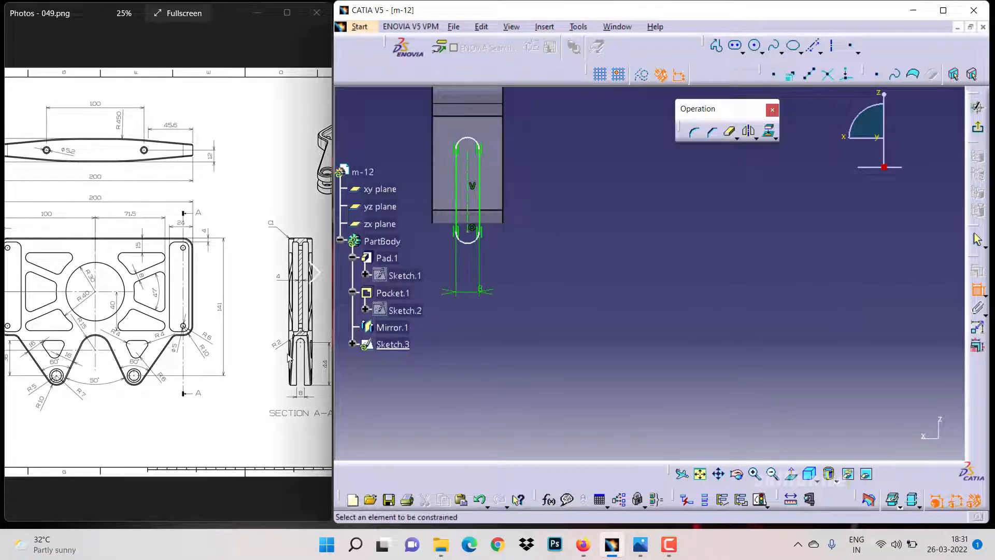
Set the elongated hole's length dimension to 44 mm
click(479, 215)
click(535, 200)
double_click(539, 197)
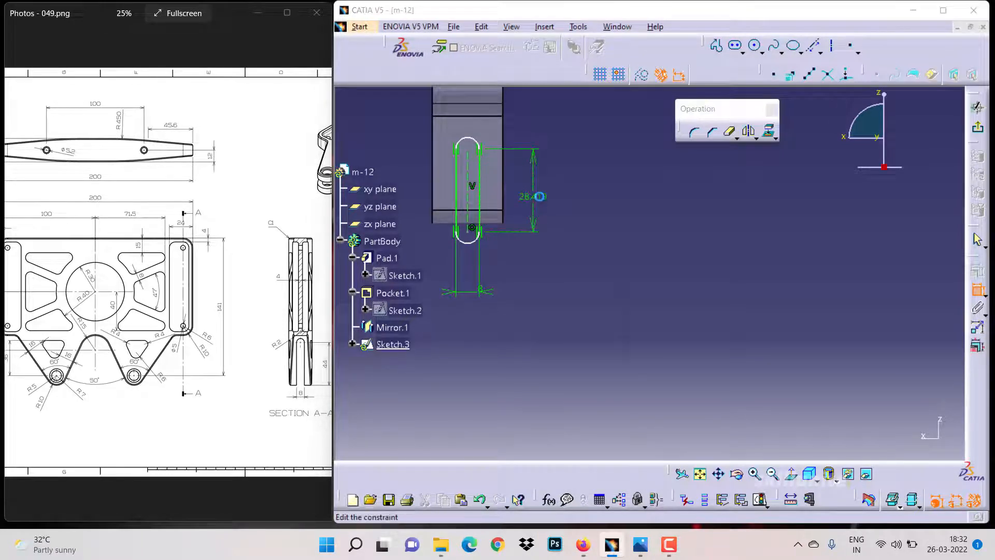
key(Return)
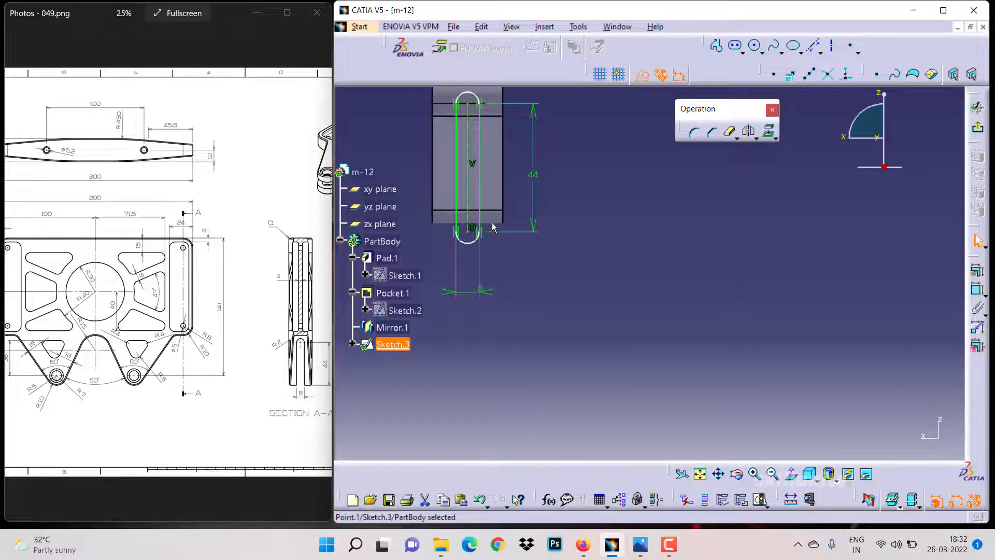
Project the pad's silhouette edges onto the sketch and turn them into construction geometry
click(775, 136)
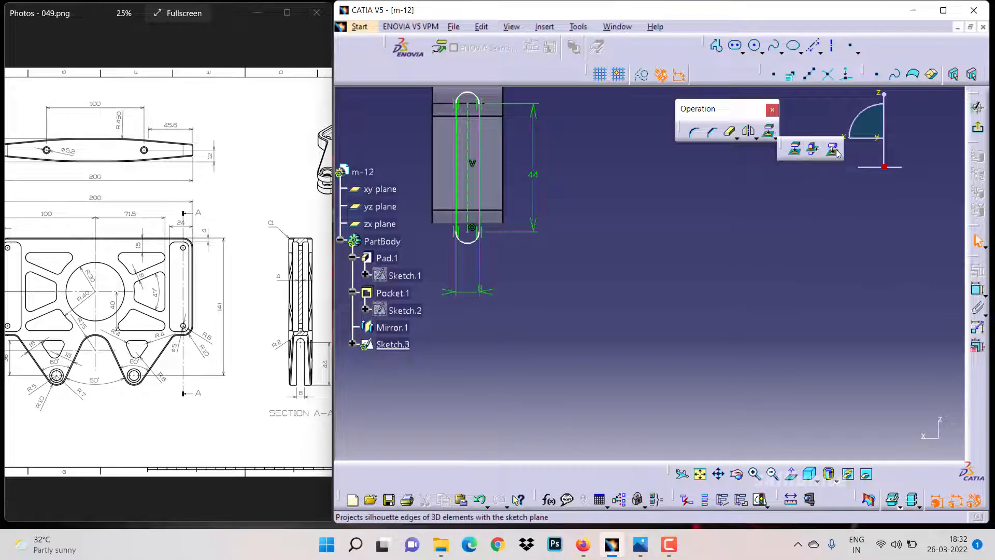
click(834, 150)
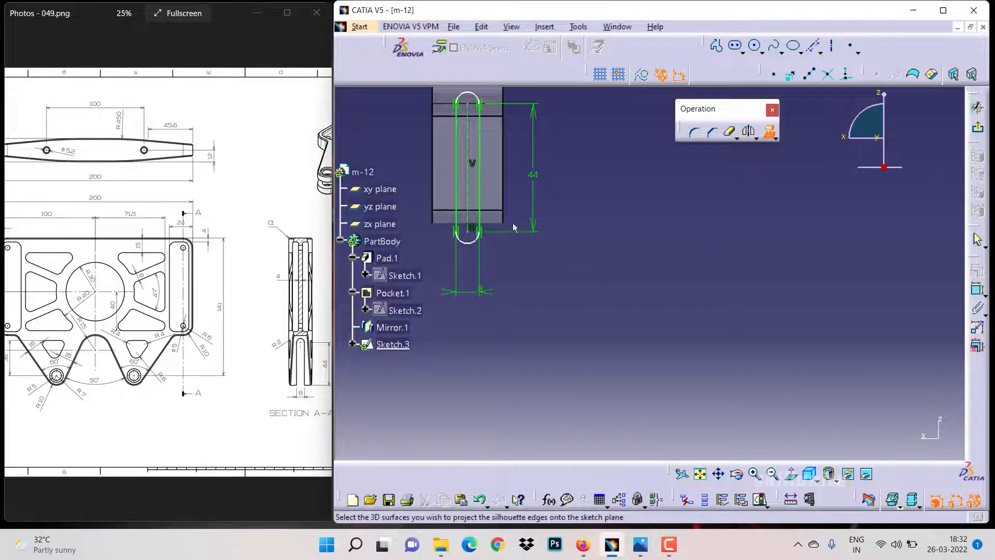
click(591, 268)
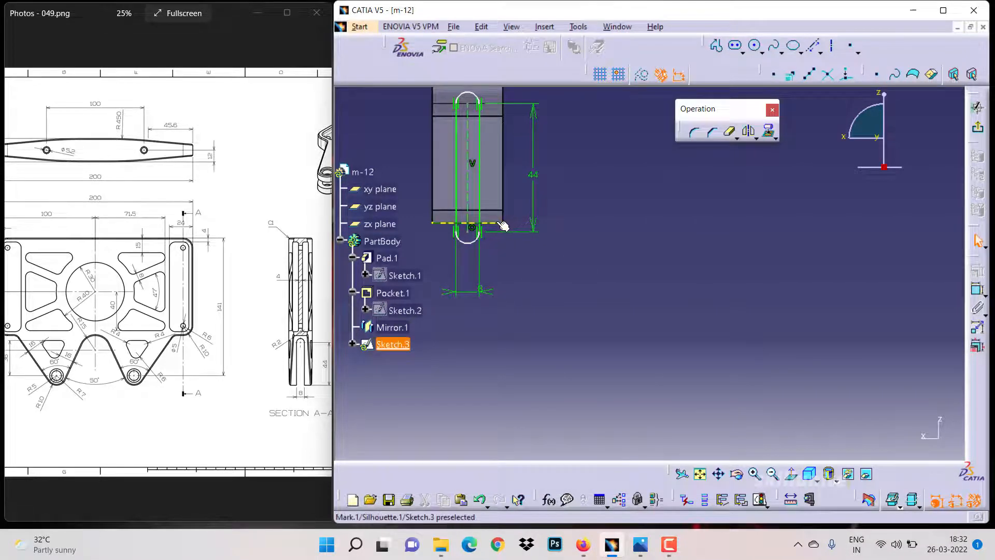
click(642, 76)
click(624, 257)
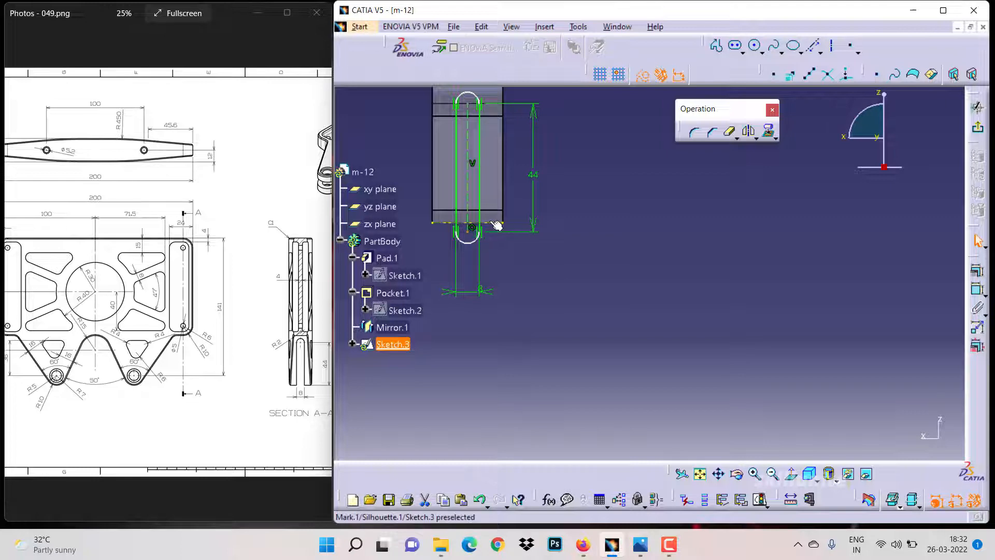
Make the slot's lower center coincident with the projected silhouette edge
click(490, 222)
click(976, 271)
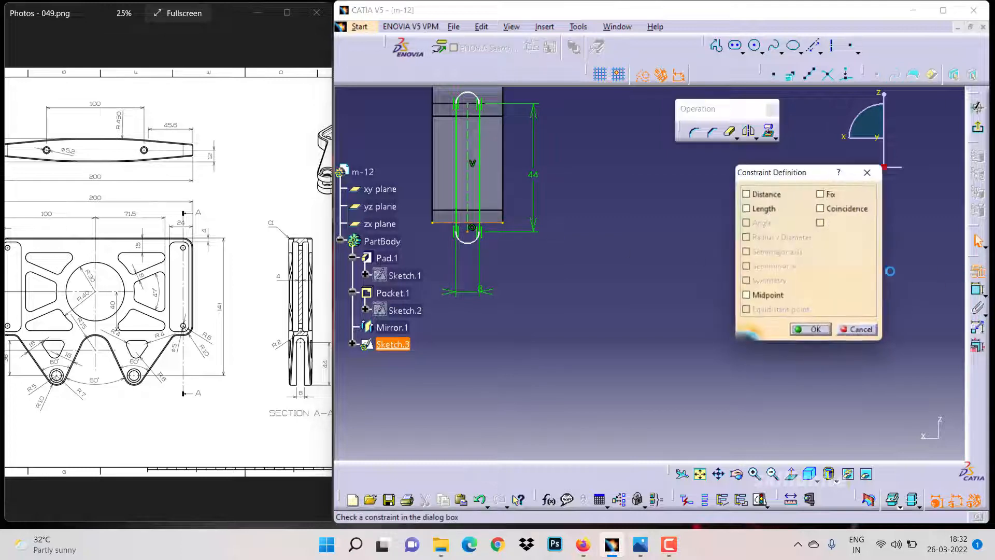
click(851, 209)
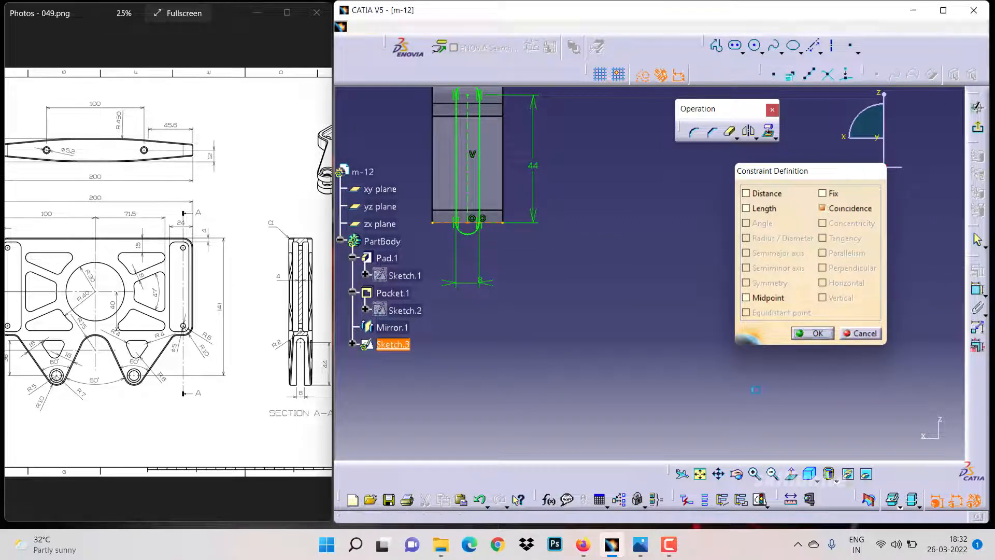
click(811, 333)
Exit the sketch and pocket the elongated hole Up to last in both directions
click(754, 475)
click(771, 474)
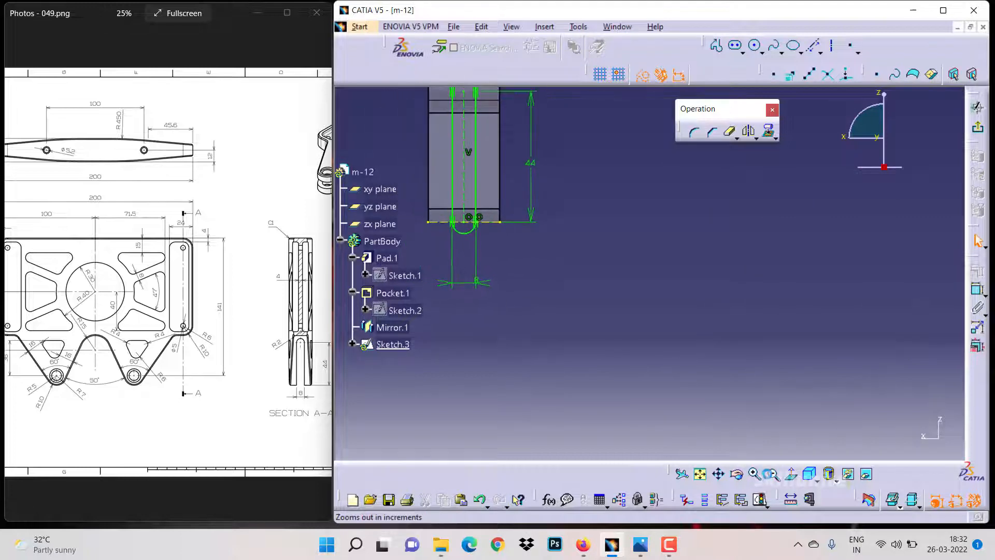
click(771, 475)
click(977, 107)
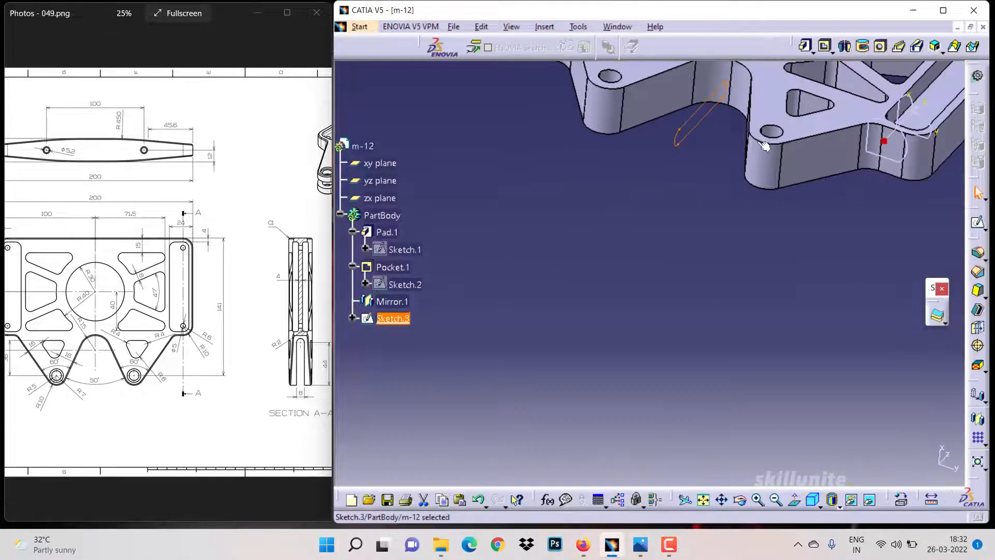
click(824, 47)
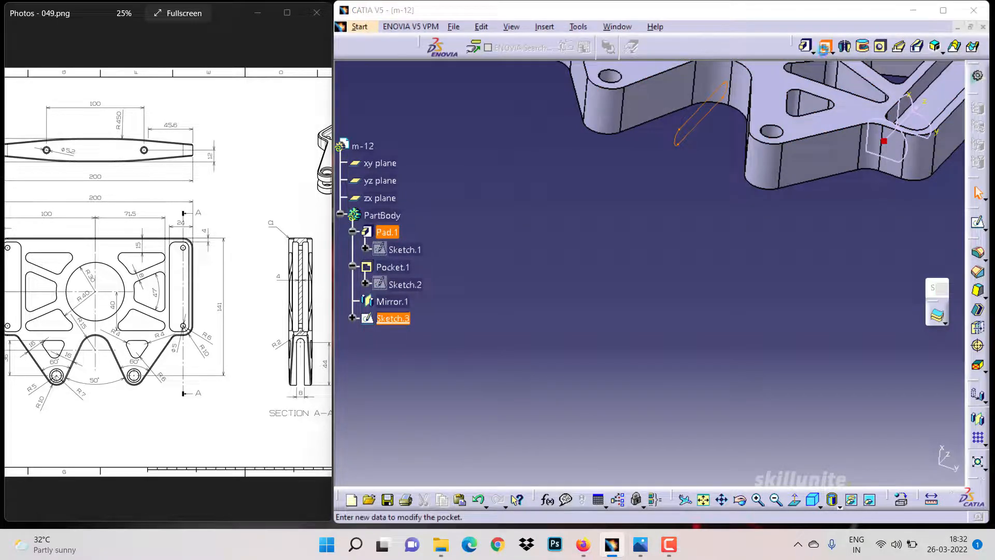
click(733, 177)
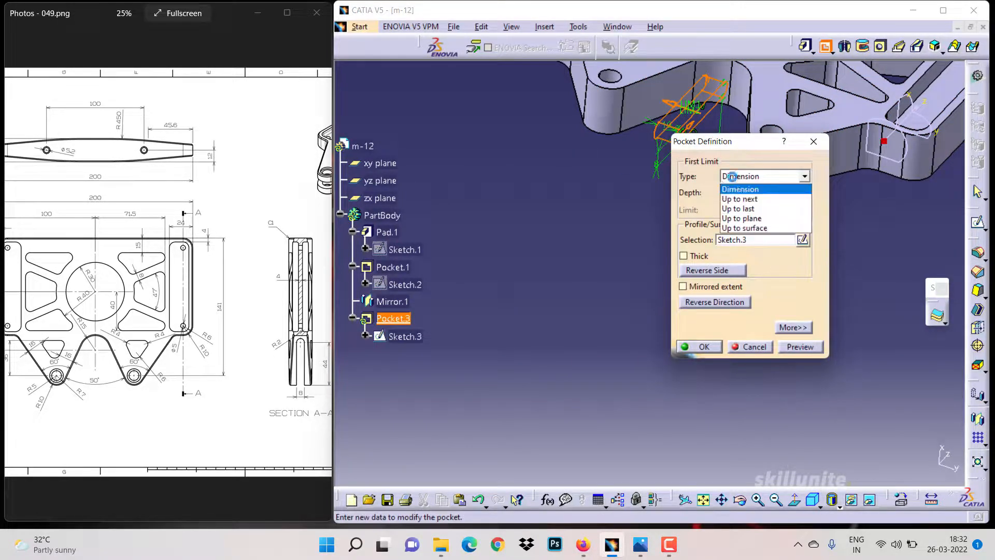
click(746, 209)
click(793, 327)
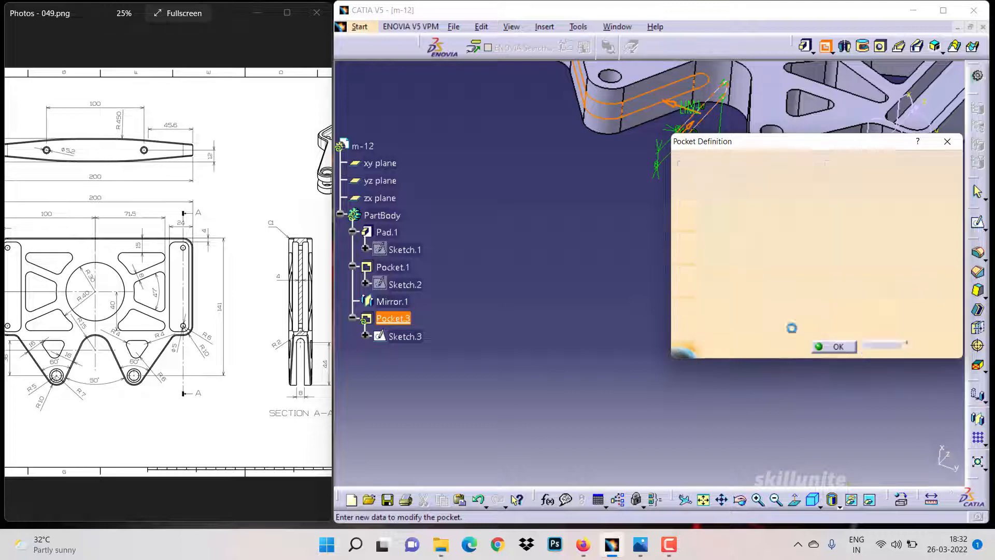
click(899, 175)
click(900, 209)
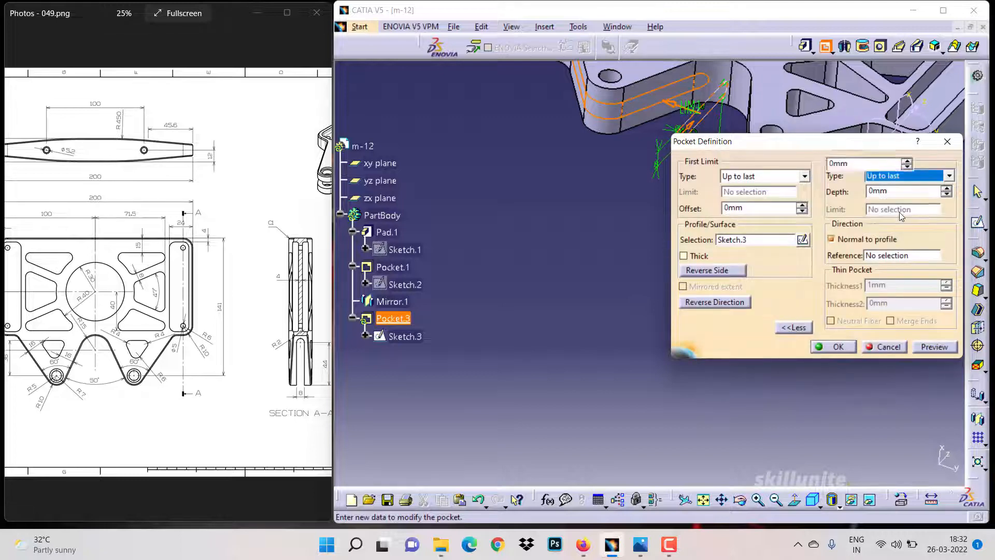
click(840, 346)
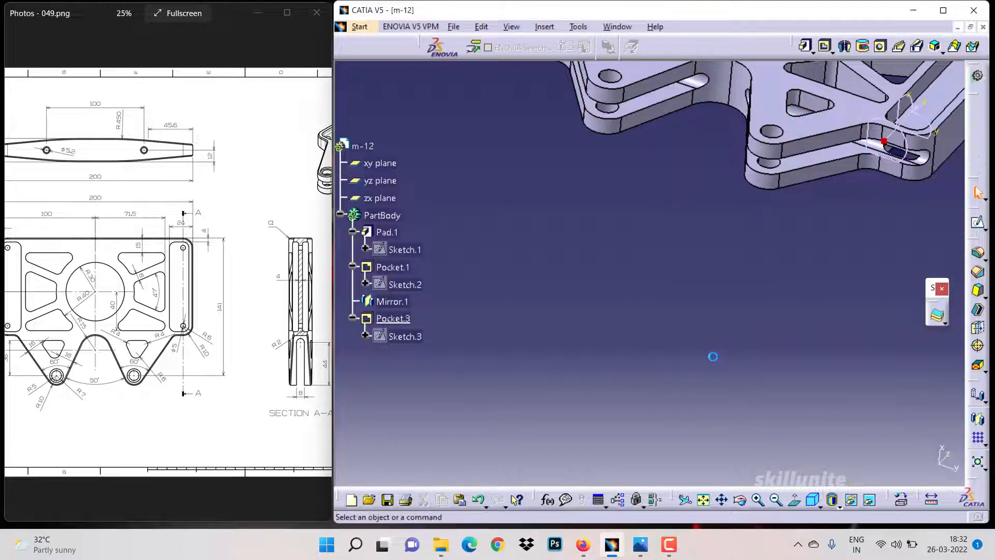
Start a new sketch on the plate's top face and view it square-on
mouse_move(722, 460)
middle_down()
mouse_move(824, 360)
mouse_move(867, 373)
mouse_move(773, 411)
mouse_move(699, 320)
mouse_move(677, 395)
mouse_move(782, 426)
mouse_move(718, 438)
middle_up()
mouse_move(132, 333)
mouse_down()
mouse_move(181, 336)
mouse_move(95, 314)
mouse_move(148, 324)
mouse_up()
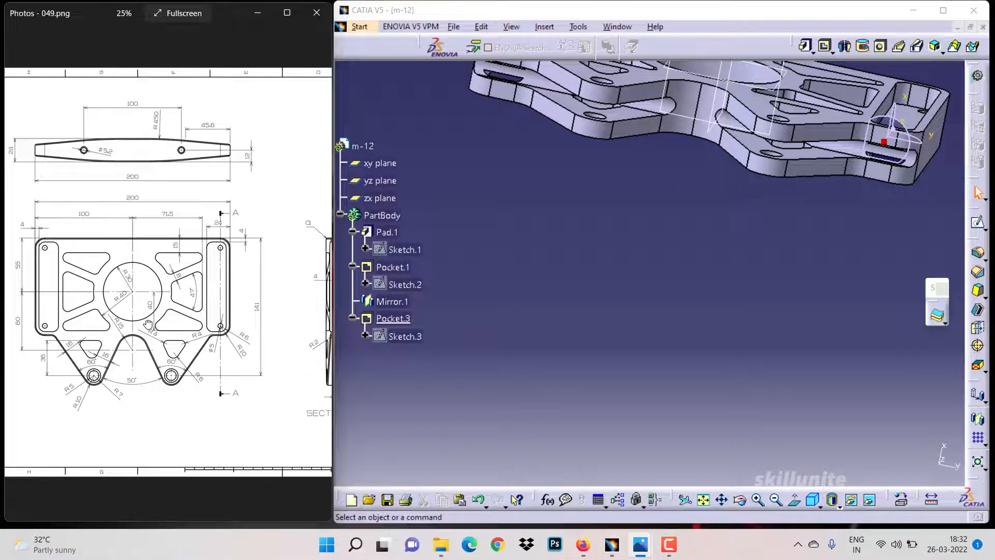
click(641, 77)
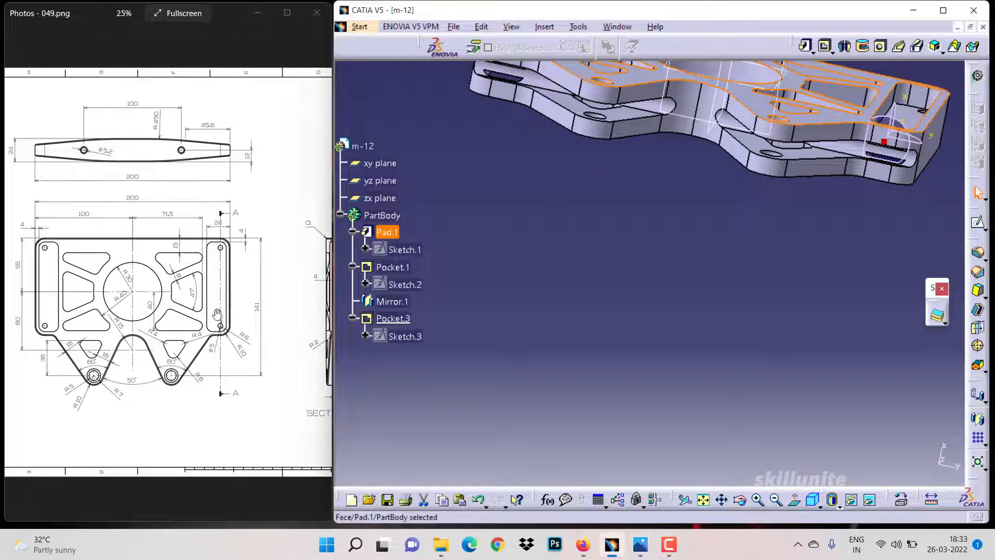
mouse_move(184, 316)
mouse_down()
mouse_move(61, 314)
mouse_move(189, 334)
mouse_move(70, 329)
mouse_up()
drag(255, 322, 371, 315)
click(977, 222)
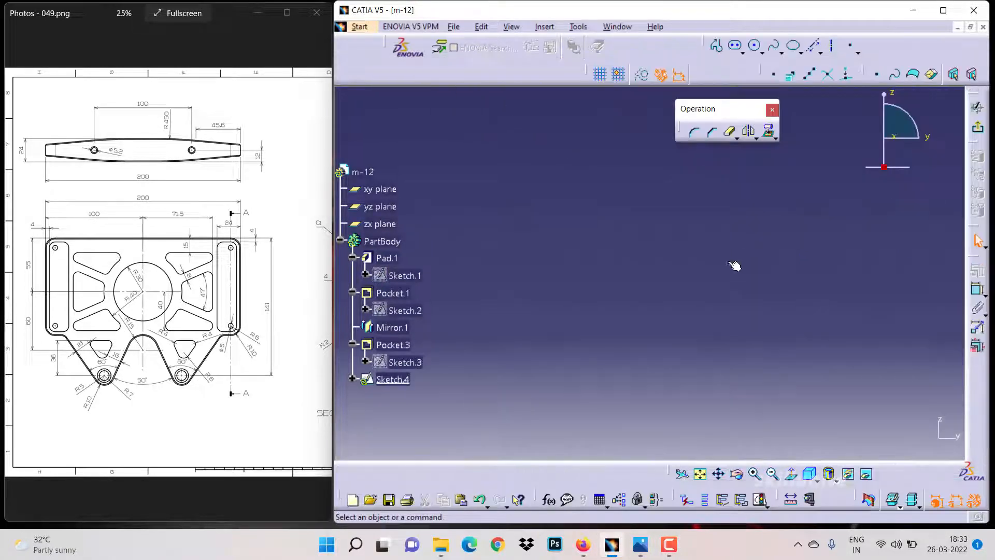
click(700, 472)
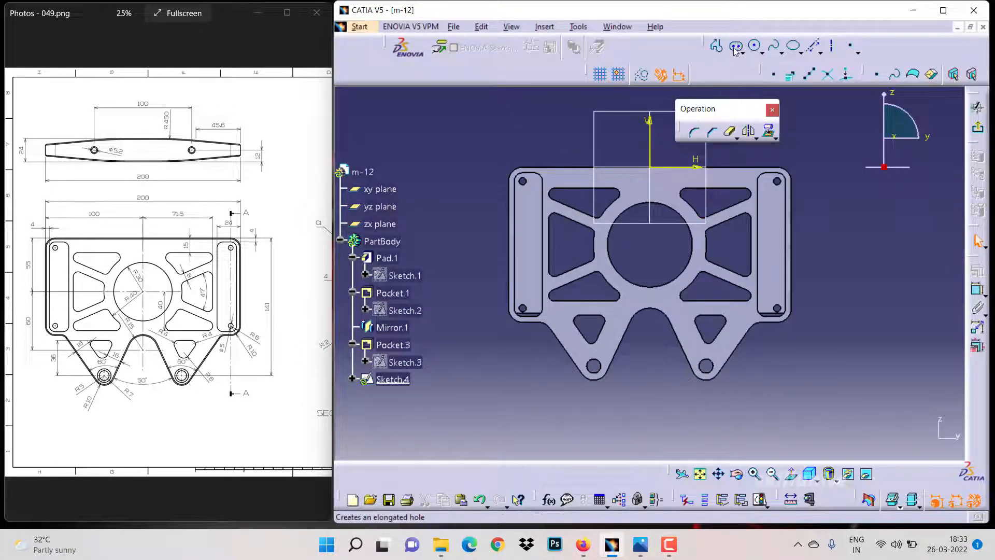
Draw a circle of about 4 mm radius in the right lower lug
click(755, 46)
click(705, 363)
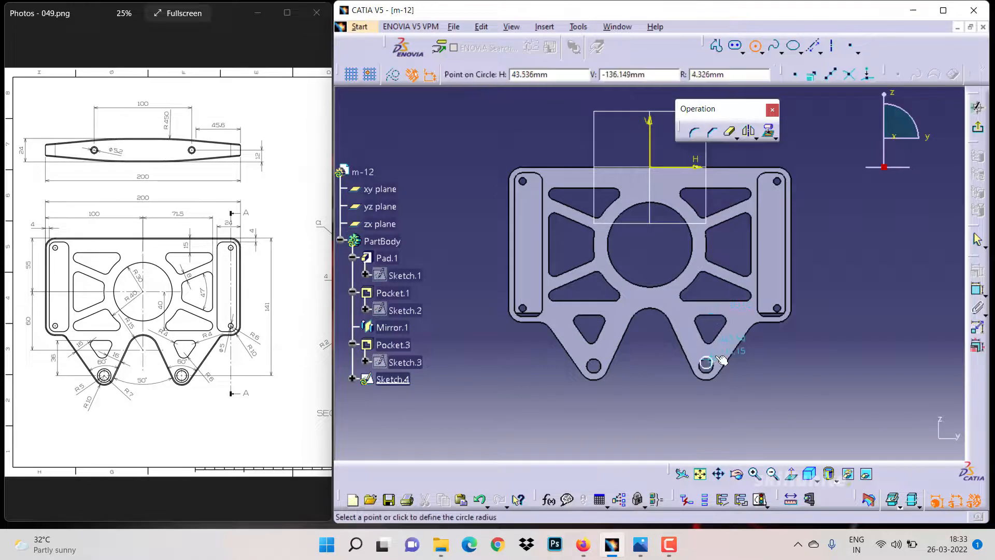
click(718, 360)
Draw a circle in the left lower lug and make it concentric with the lug's rounded end
click(754, 45)
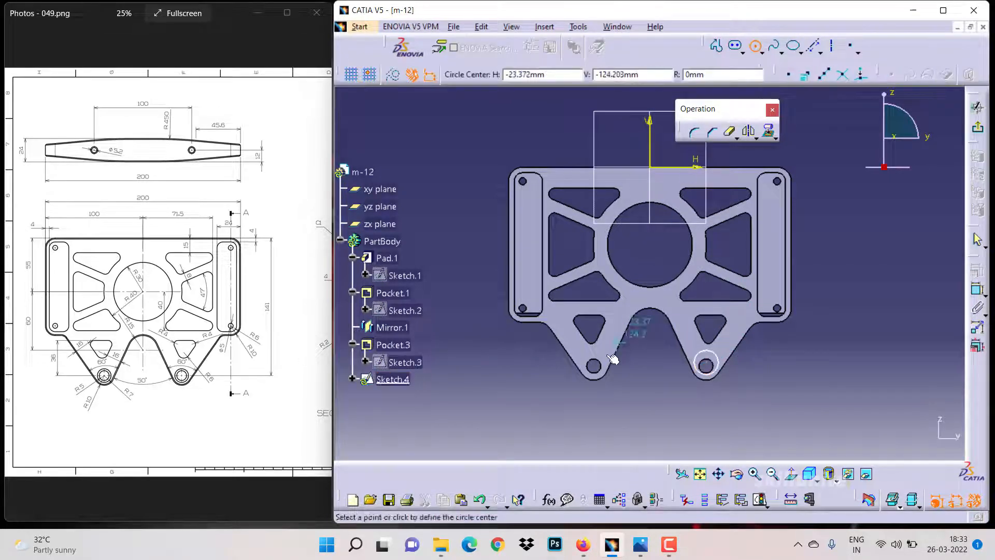
click(594, 364)
click(608, 356)
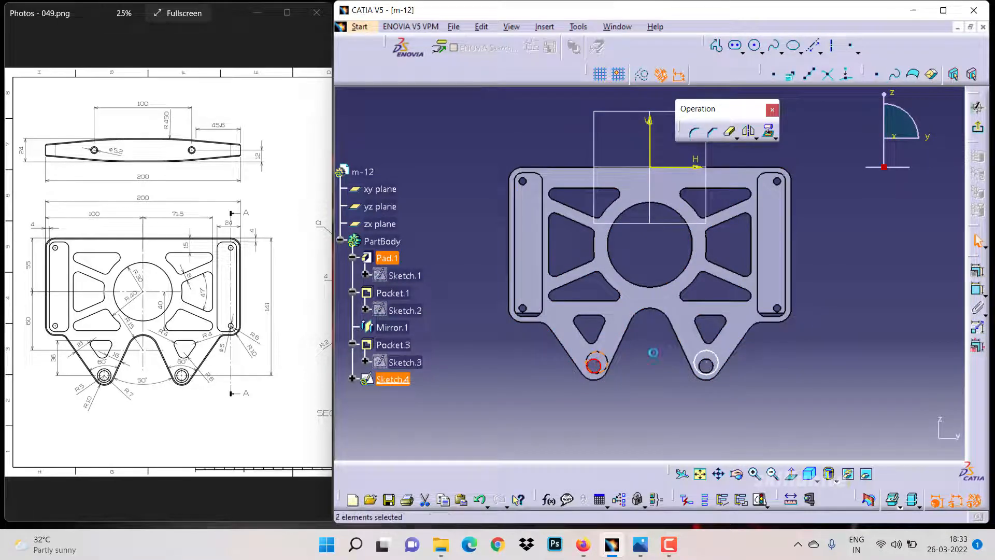
click(977, 271)
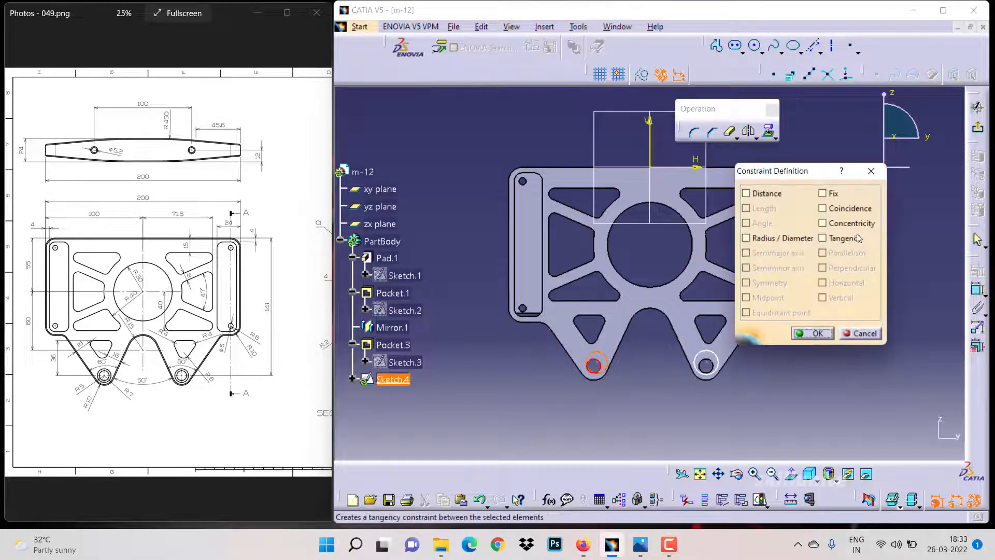
click(848, 224)
click(803, 334)
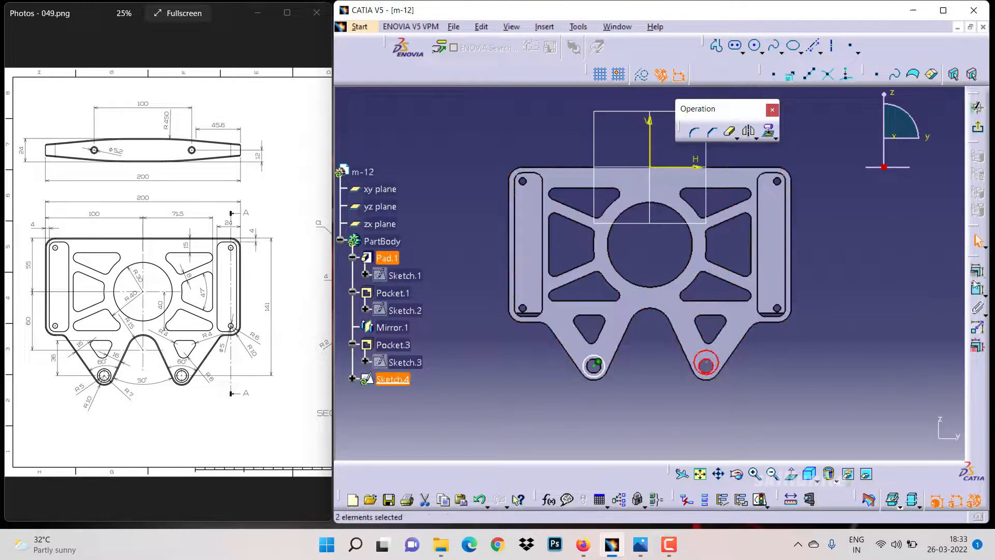
Make the right lug circle concentric with its rounded end and set its diameter to 14 mm
click(978, 271)
click(822, 222)
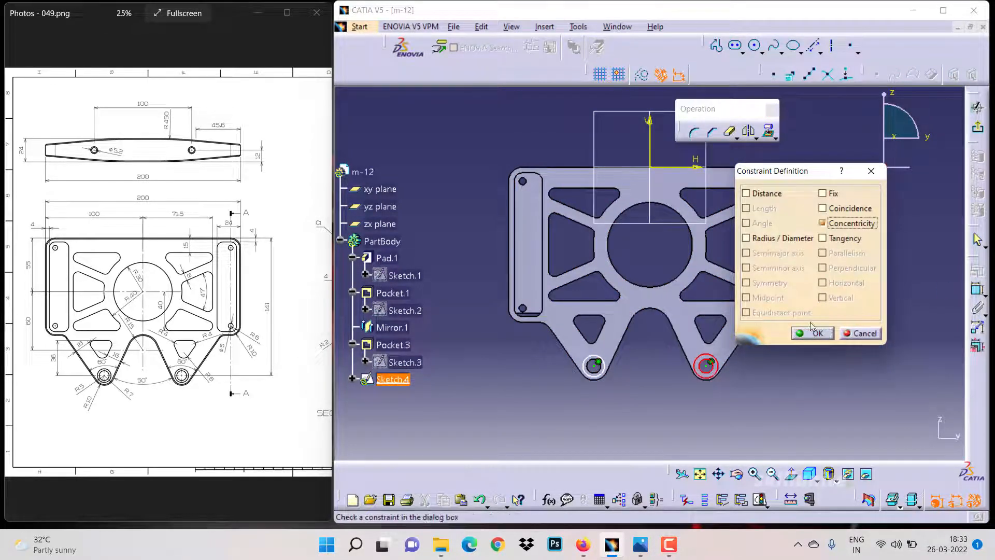
click(811, 333)
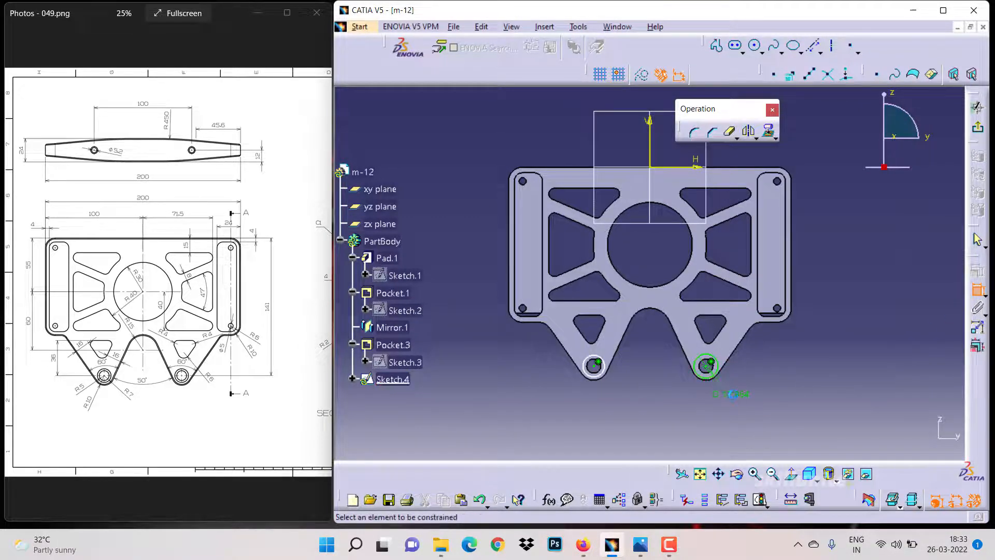
click(738, 398)
double_click(737, 393)
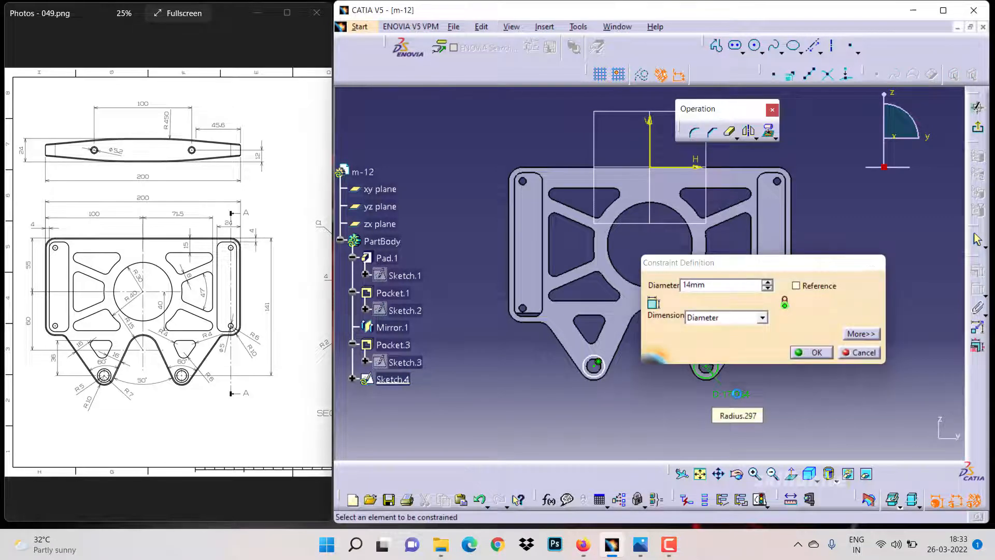
key(Return)
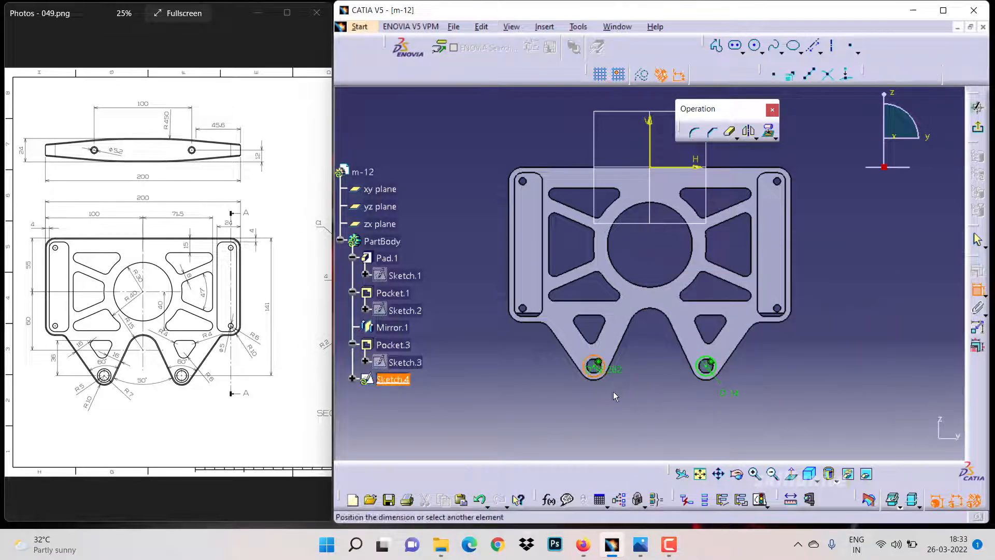
Set the left lug circle's diameter to 14 mm
double_click(617, 395)
text(14)
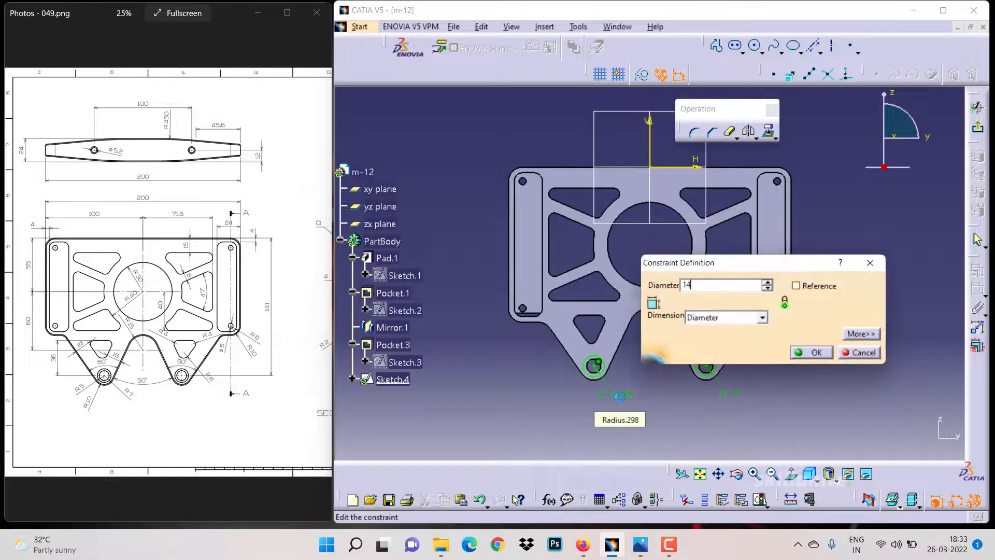
key(Return)
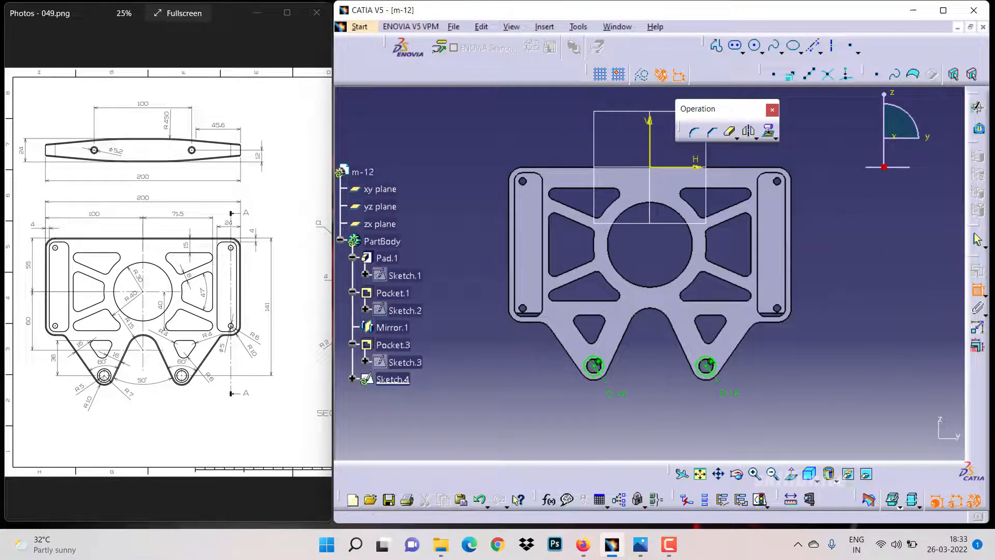
Exit the sketch and pocket both lug circles to a depth of 4 mm
click(977, 129)
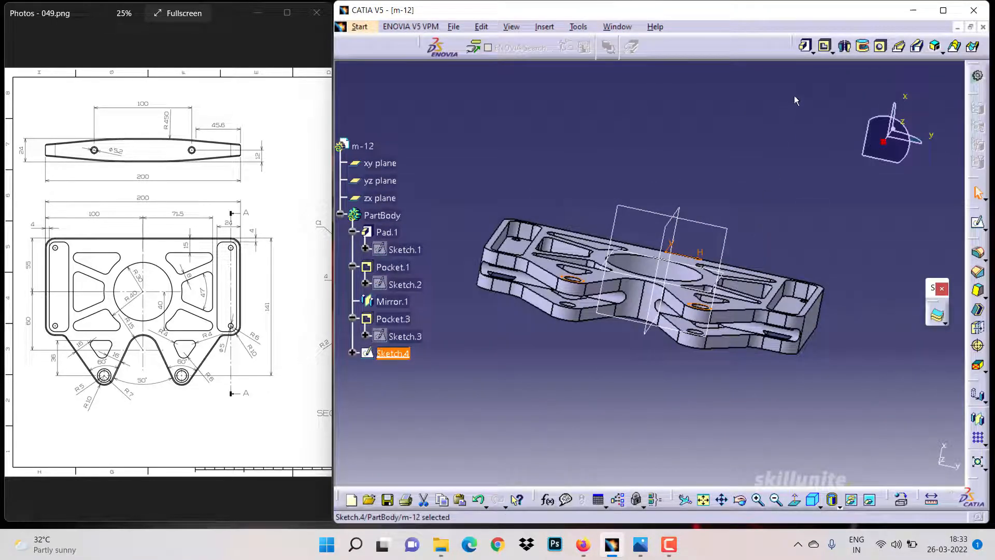
click(824, 46)
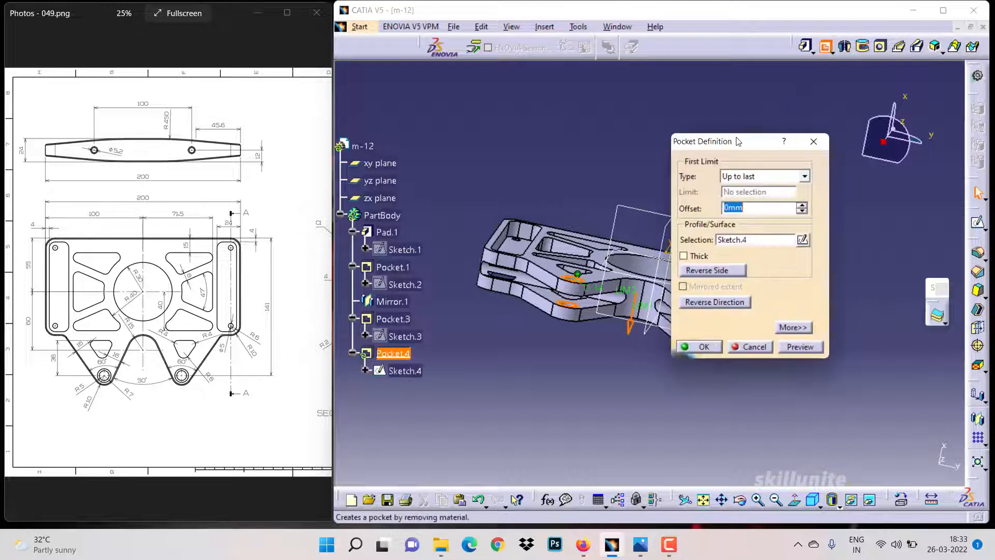
click(748, 174)
click(746, 186)
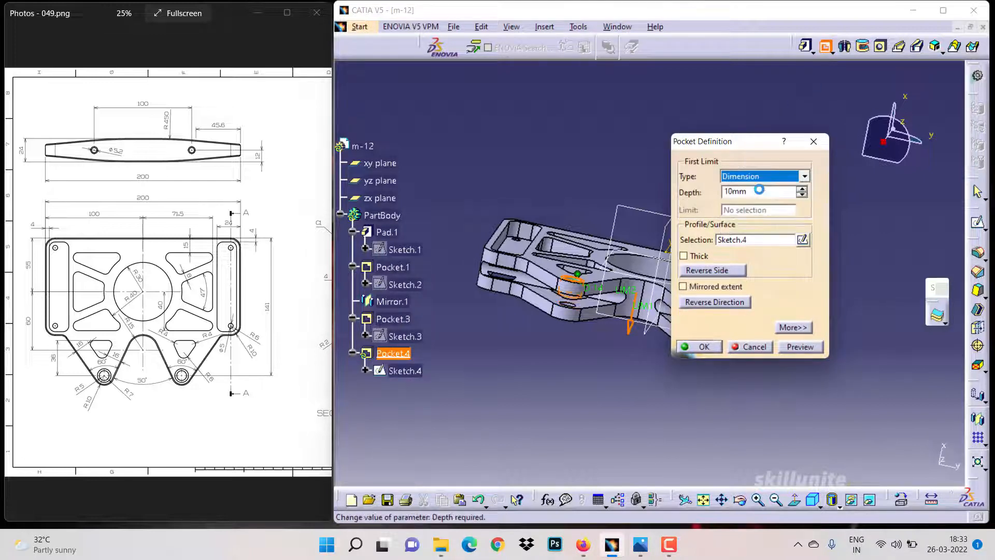
text(4)
key(Return)
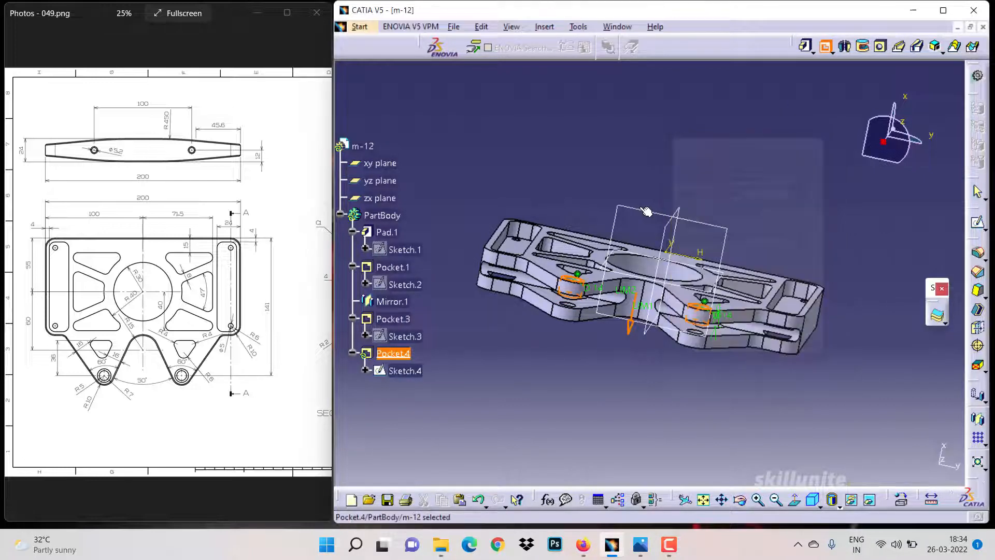
Mirror the new lug-hole pocket about the yz plane
drag(645, 329, 622, 416)
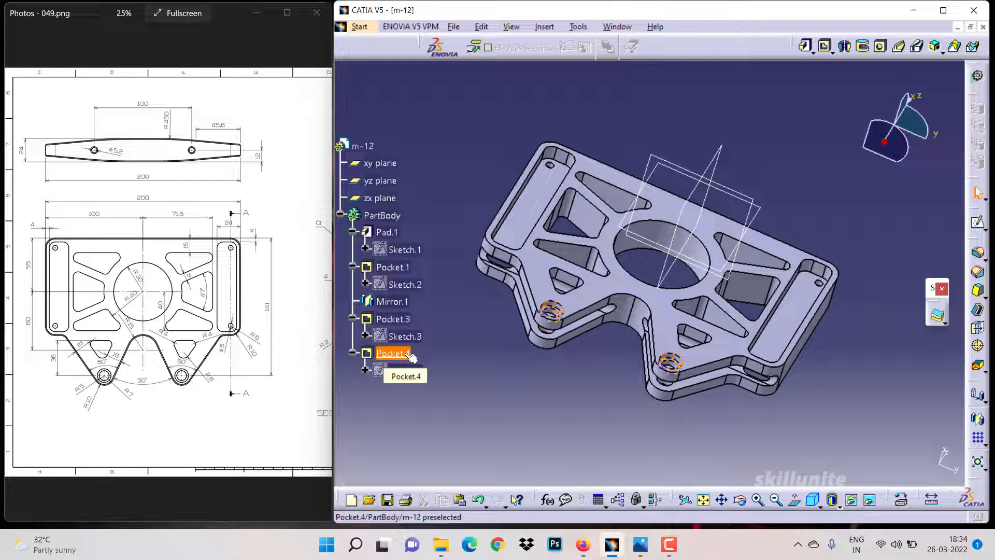
click(409, 355)
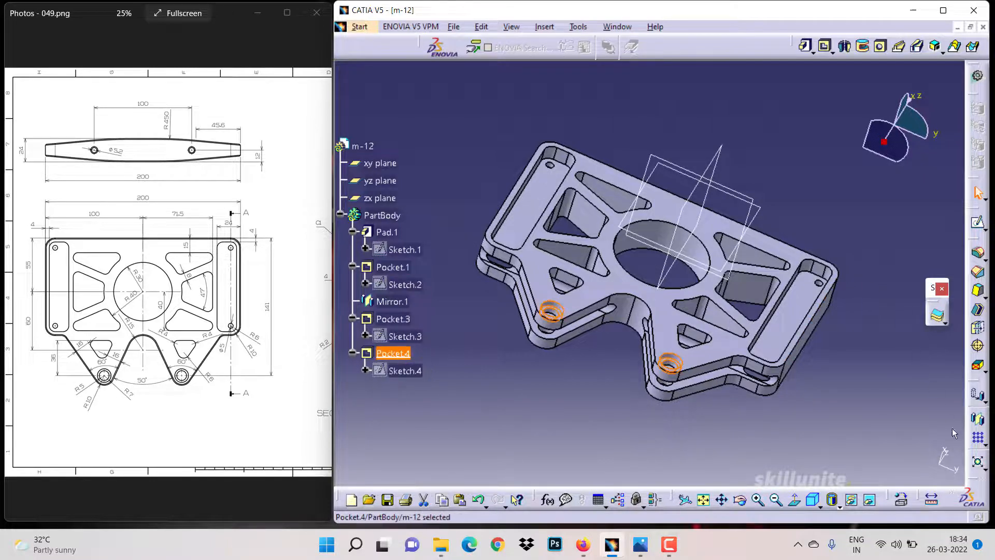
click(977, 418)
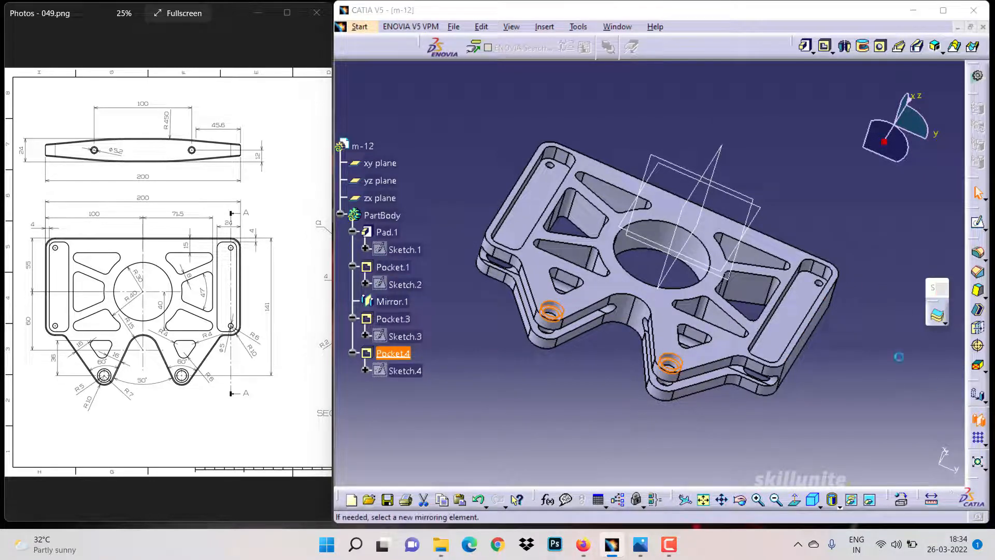
click(724, 270)
click(889, 468)
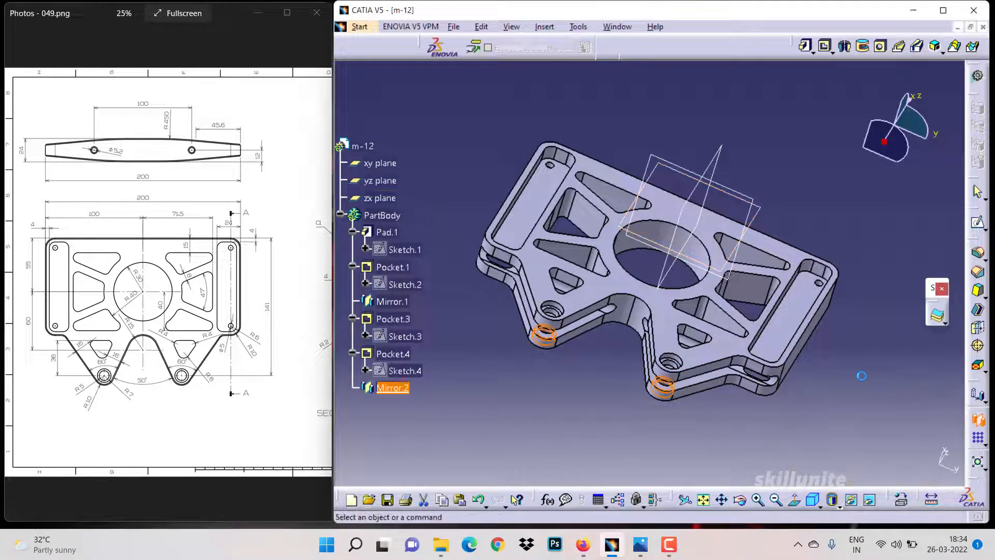
middle_drag(733, 436, 684, 399)
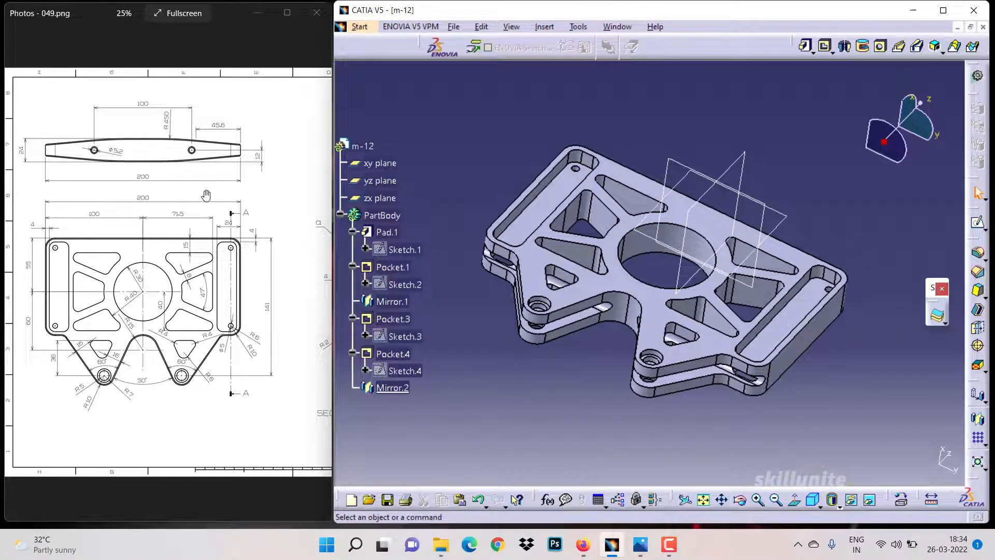
Open a new sketch on the xy plane, viewing the plate edge-on
mouse_move(194, 280)
mouse_down()
mouse_move(114, 274)
mouse_move(218, 270)
mouse_up()
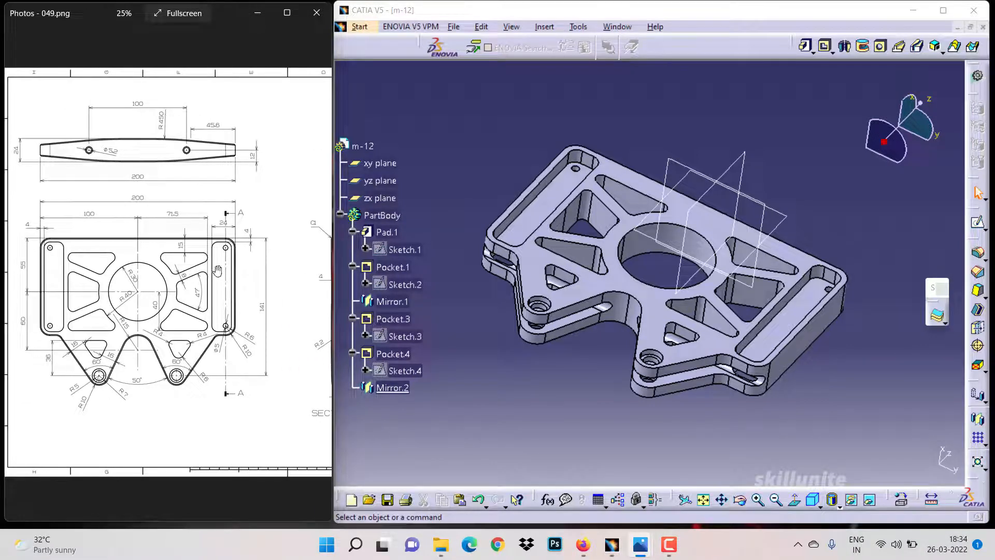
click(668, 159)
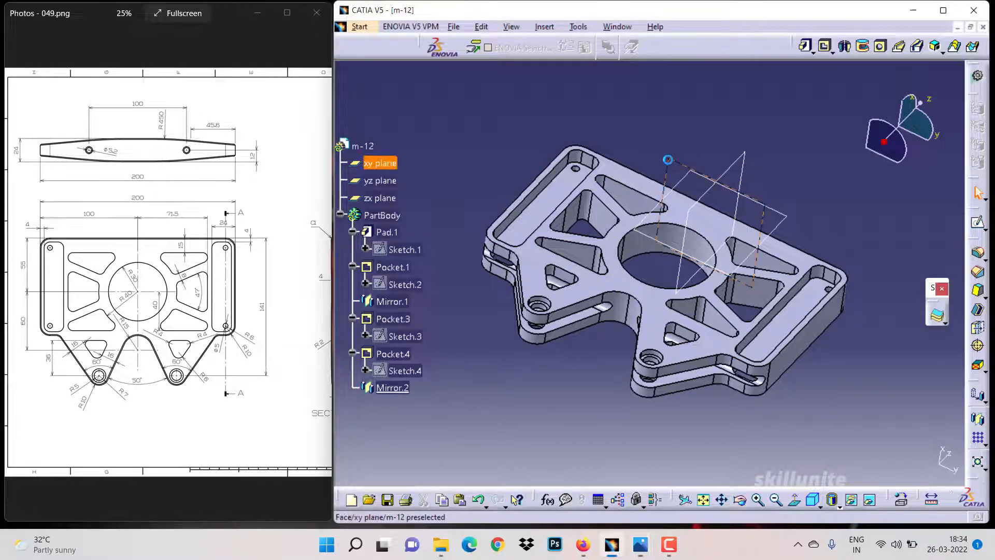
click(977, 223)
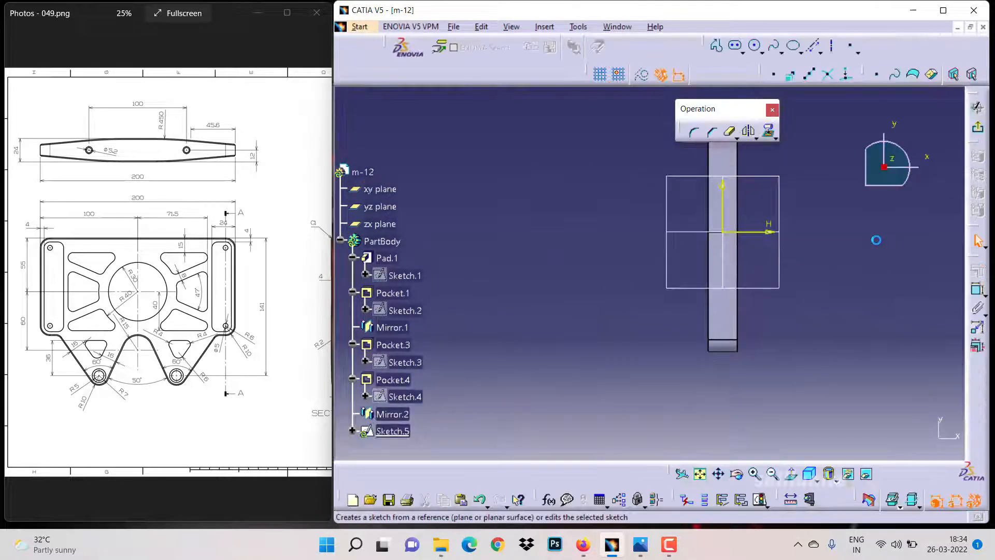
click(772, 474)
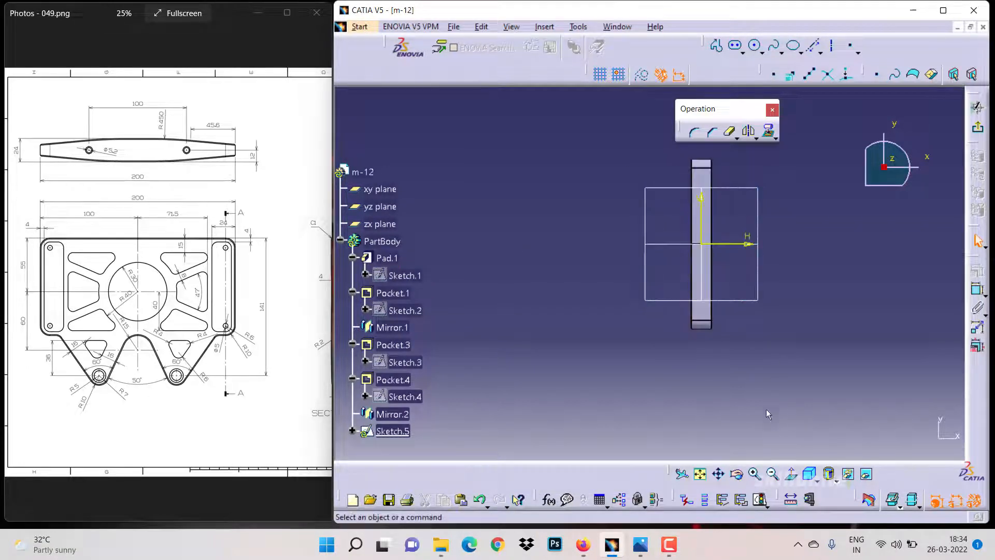
click(756, 478)
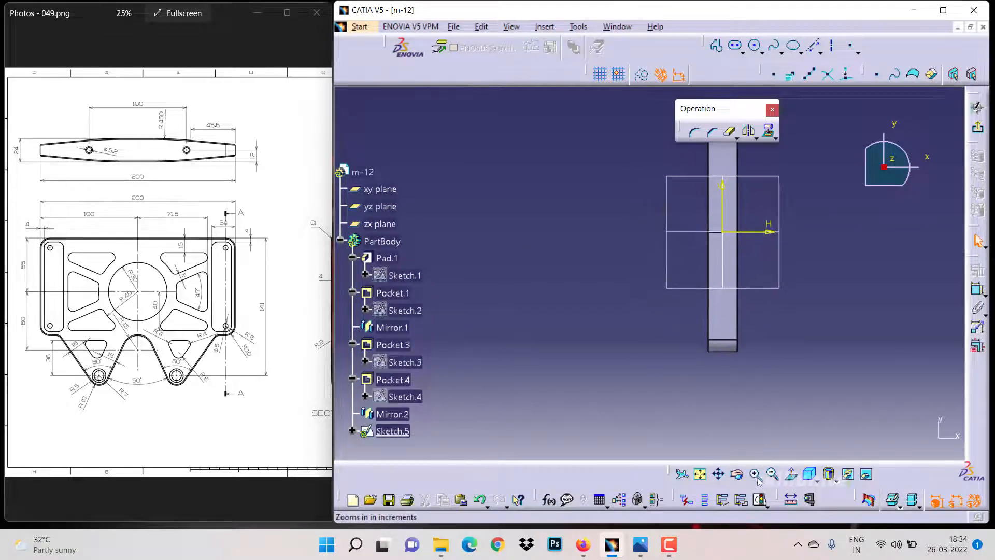
mouse_move(670, 340)
middle_down()
mouse_move(587, 428)
mouse_move(552, 401)
middle_up()
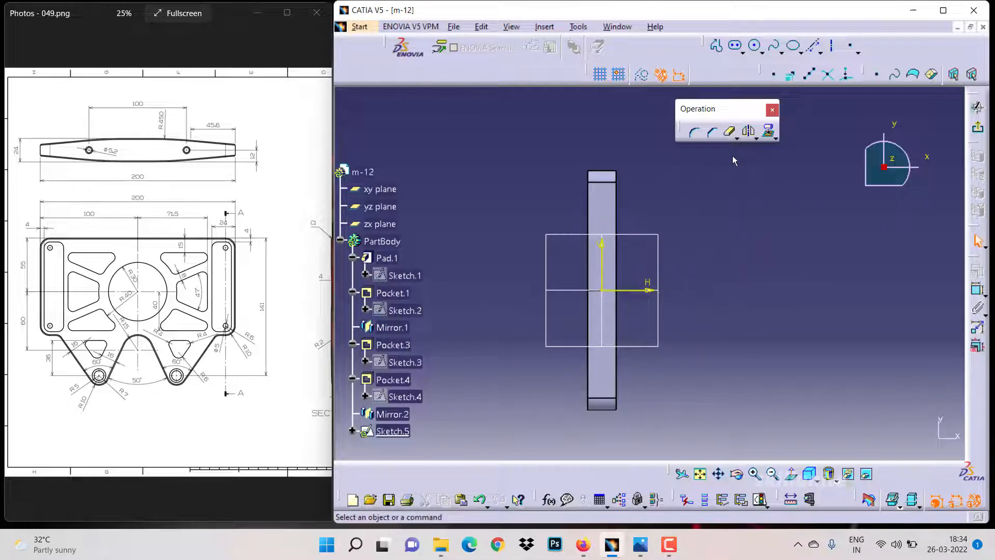
Sketch a three-point arc along the plate's side from its top end to its bottom end
click(762, 50)
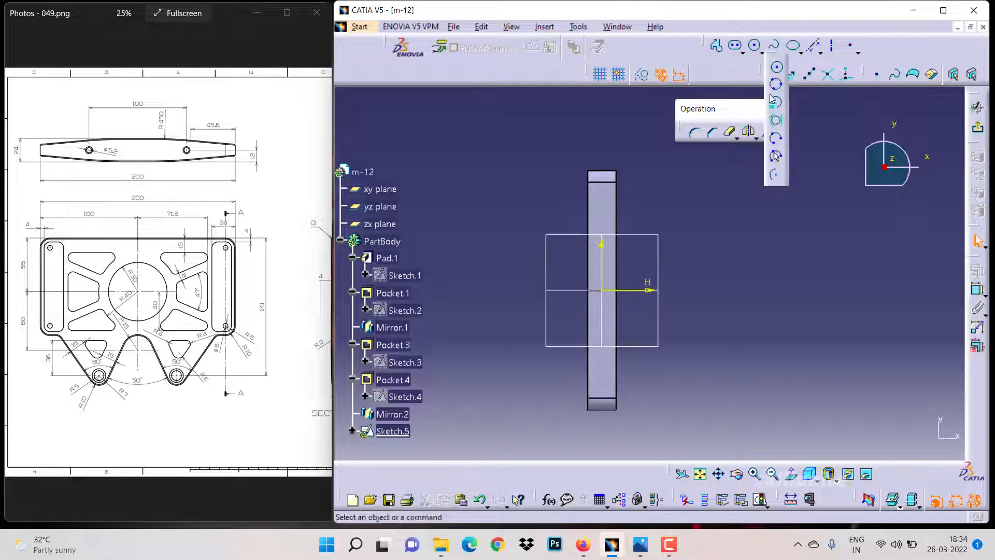
click(775, 157)
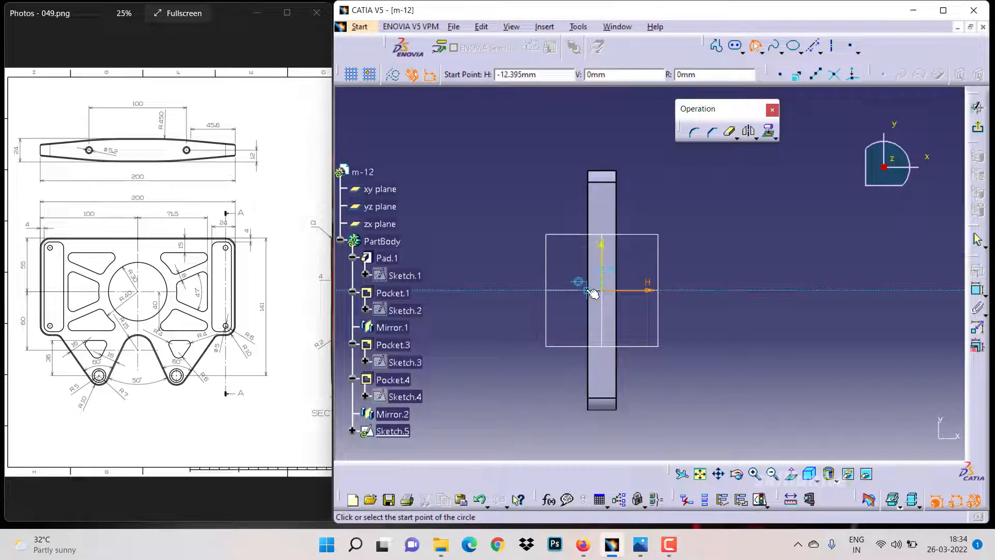
click(596, 199)
click(599, 378)
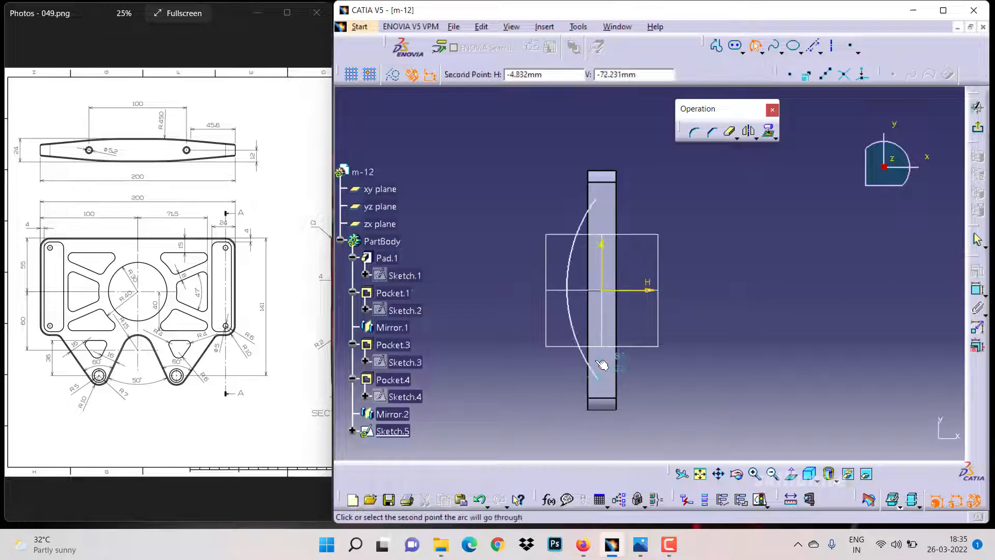
click(597, 367)
click(716, 46)
click(595, 199)
double_click(602, 198)
click(821, 54)
click(831, 66)
click(598, 379)
click(602, 378)
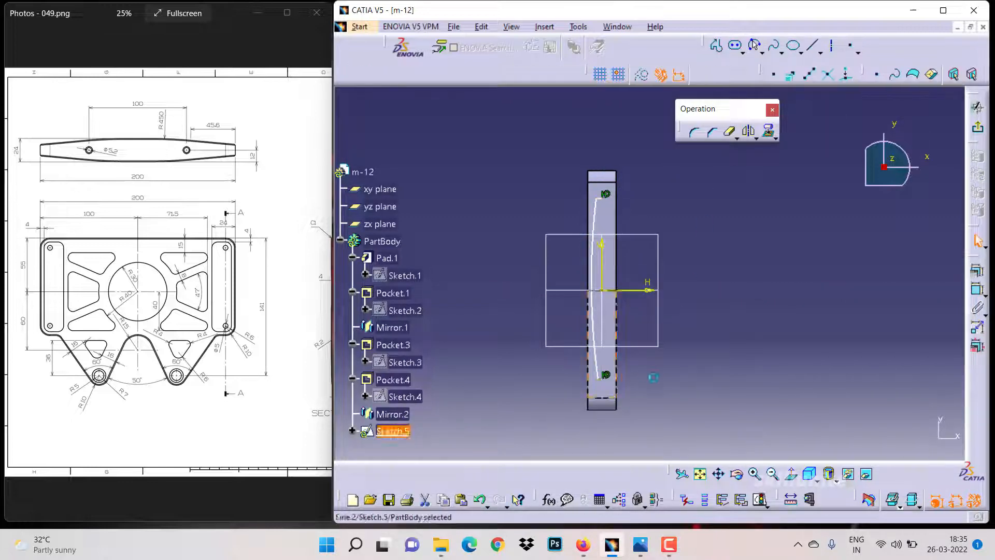
Constrain the arc's end points to the corners of the plate's side
click(603, 171)
click(776, 139)
click(779, 150)
click(604, 409)
ctrl+click(605, 170)
click(641, 75)
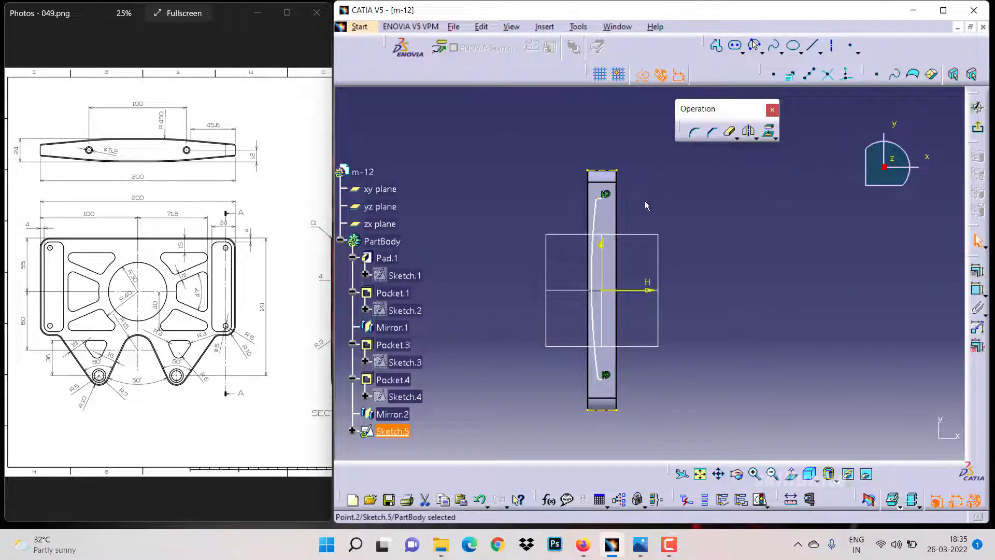
click(977, 271)
click(817, 333)
click(977, 271)
click(822, 209)
click(817, 333)
click(977, 289)
Dimension the arc's radius as 450 mm
click(587, 288)
click(520, 283)
double_click(519, 283)
text(450)
click(680, 339)
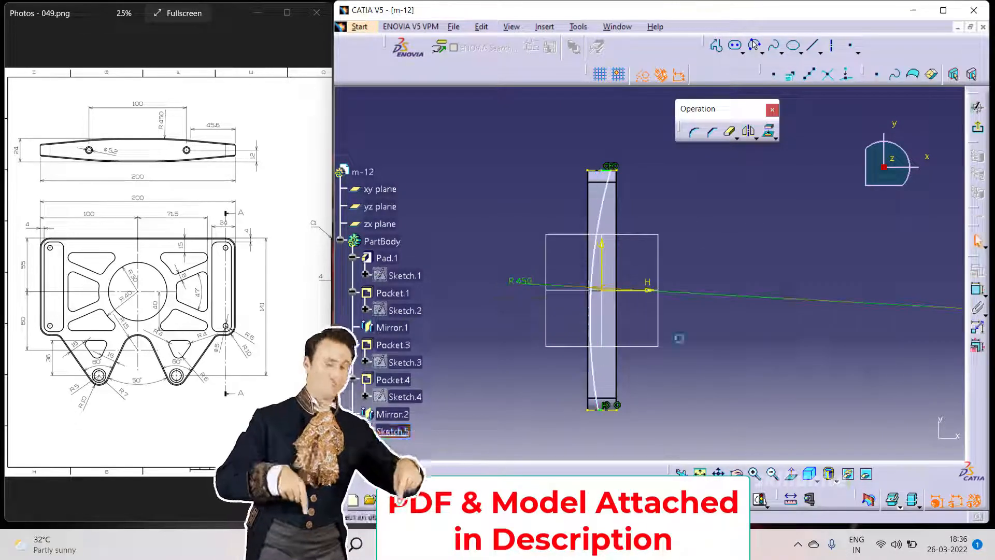
Constrain the arc's middle against the horizontal axis on the plate's edge
drag(589, 311, 580, 306)
click(594, 170)
ctrl+click(593, 409)
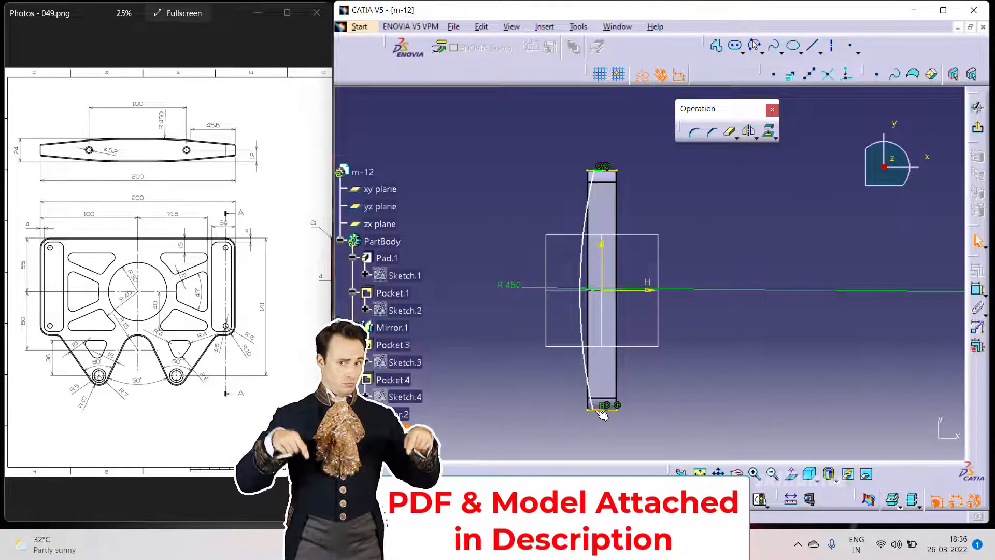
ctrl+click(640, 290)
click(977, 270)
click(817, 333)
click(581, 313)
ctrl+click(587, 313)
click(977, 270)
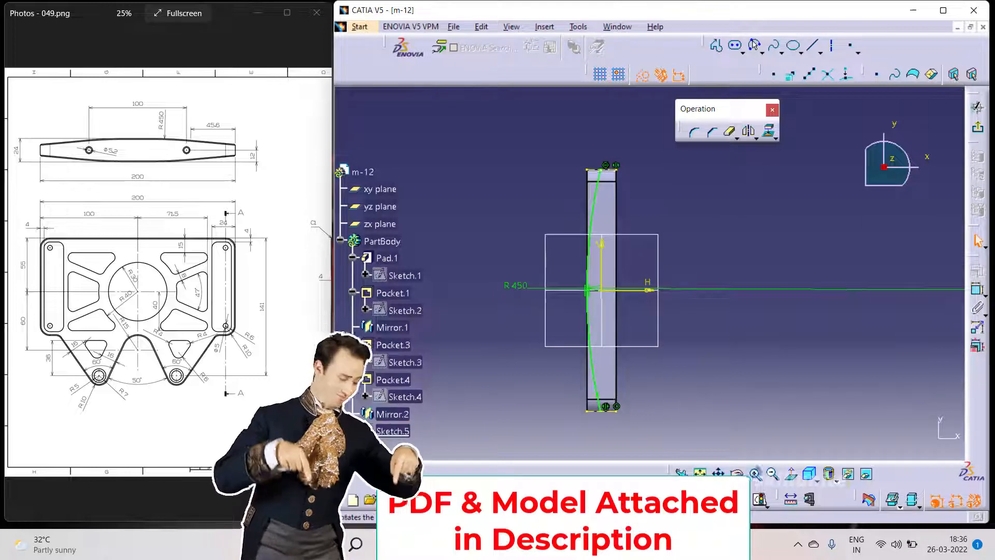
Mirror the R450 arc about the vertical axis
ctrl+middle_drag(694, 389, 654, 307)
mouse_move(653, 308)
middle_down()
mouse_move(682, 404)
mouse_move(675, 209)
mouse_move(755, 438)
mouse_move(657, 20)
middle_up()
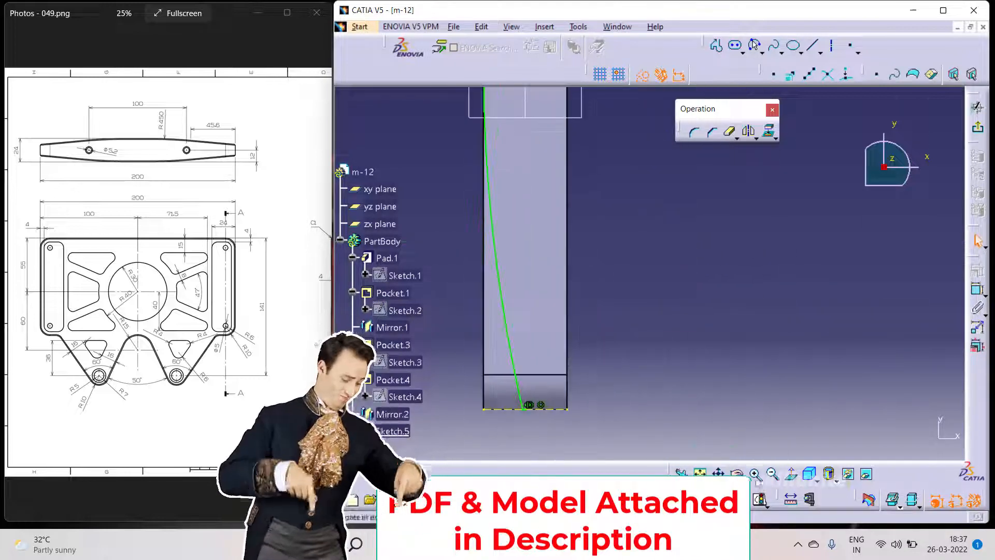
mouse_move(596, 402)
ctrl+middle_down()
mouse_move(588, 359)
mouse_move(693, 397)
mouse_move(691, 451)
ctrl+middle_up()
click(611, 182)
click(748, 131)
click(622, 266)
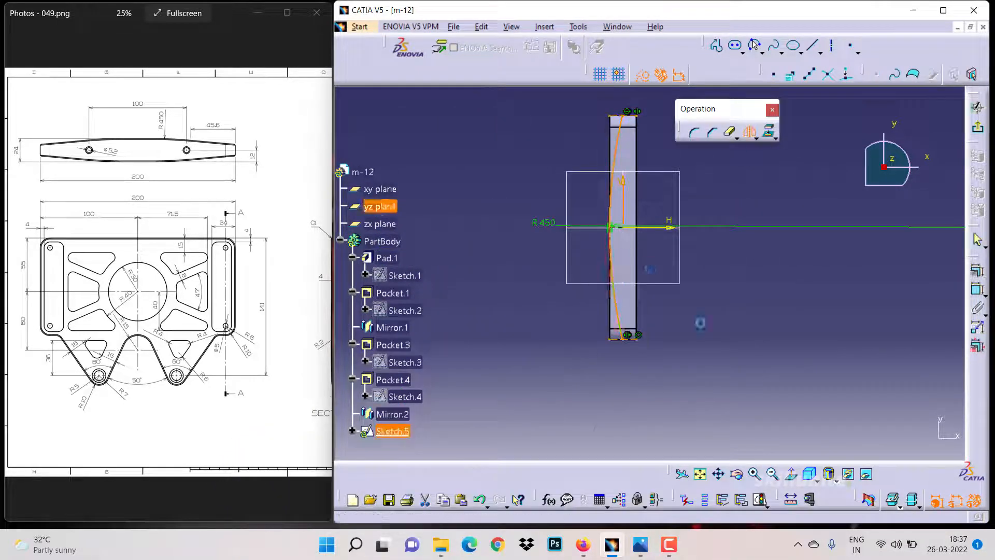
click(742, 53)
click(745, 65)
click(597, 106)
key(Escape)
Draw a profile from the centre axis along the plate's bottom edge and 100 mm up its side to the horizontal axis
click(756, 481)
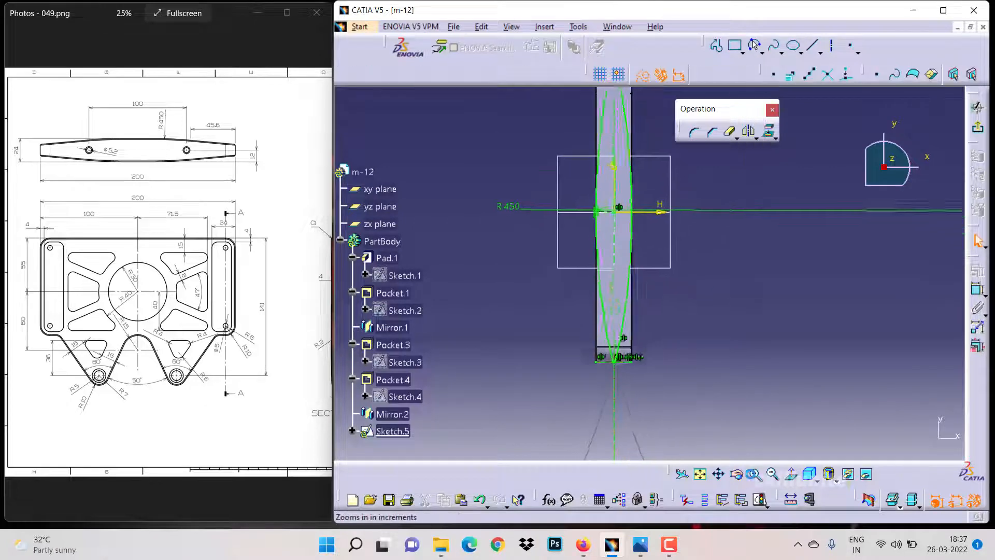
click(756, 480)
click(756, 480)
mouse_move(674, 447)
middle_down()
mouse_move(688, 298)
mouse_move(631, 345)
middle_up()
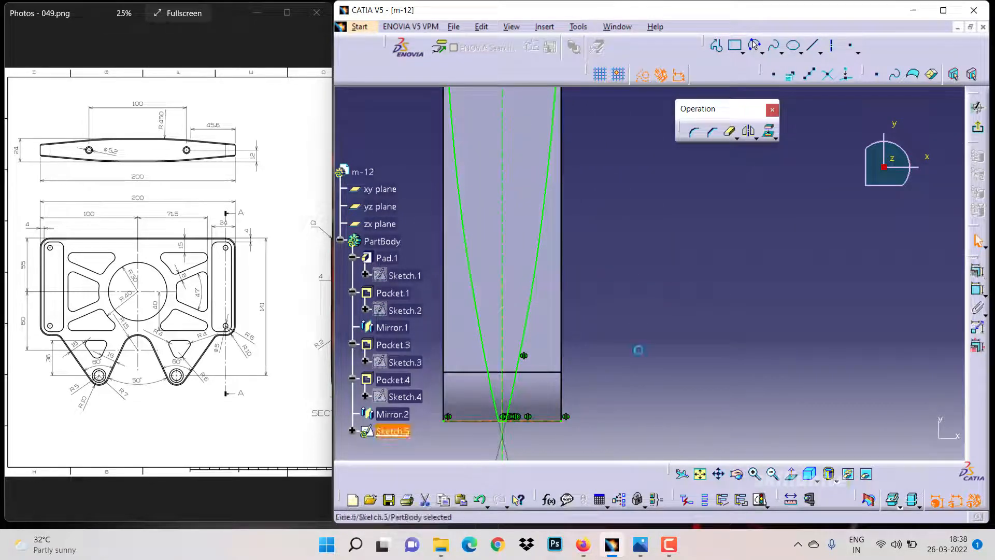
click(716, 46)
click(506, 420)
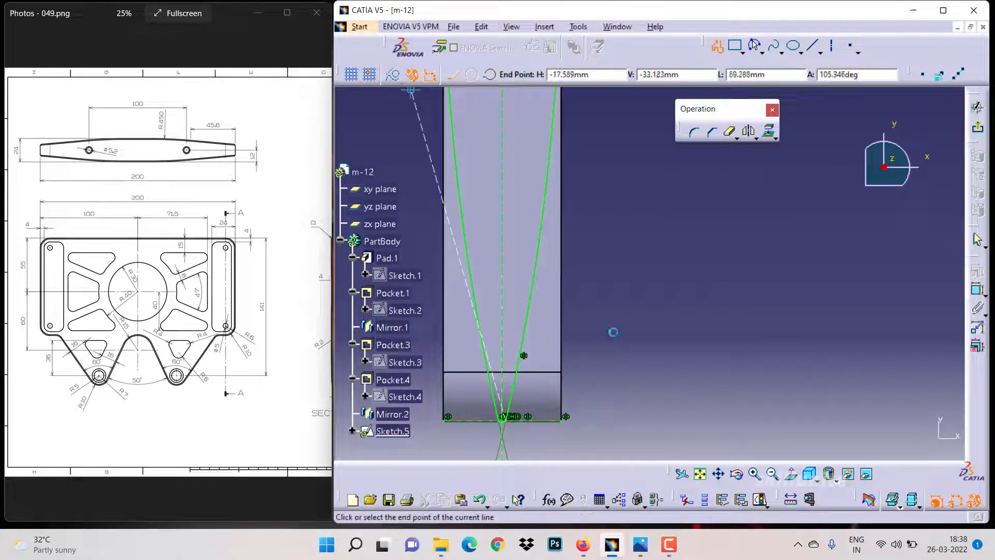
click(563, 420)
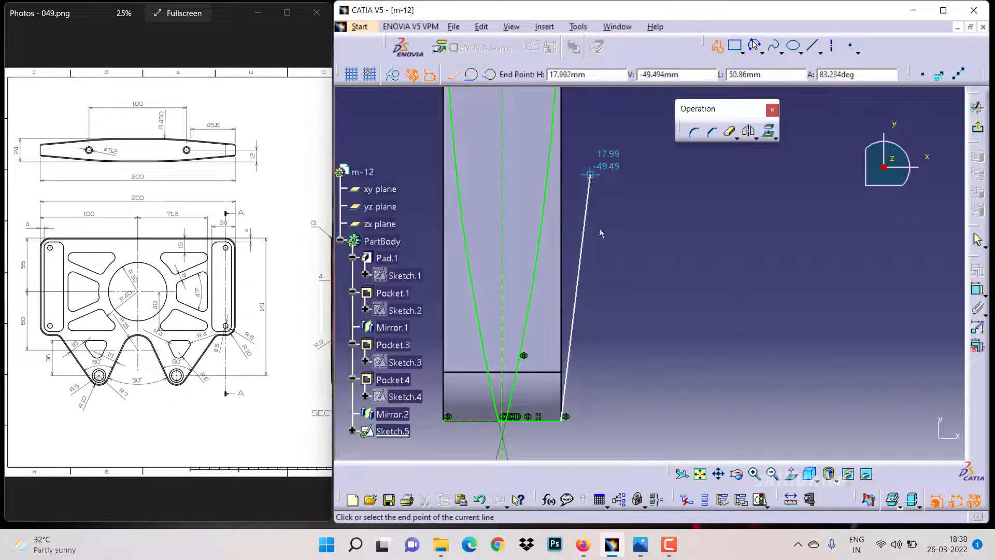
drag(606, 191, 583, 387)
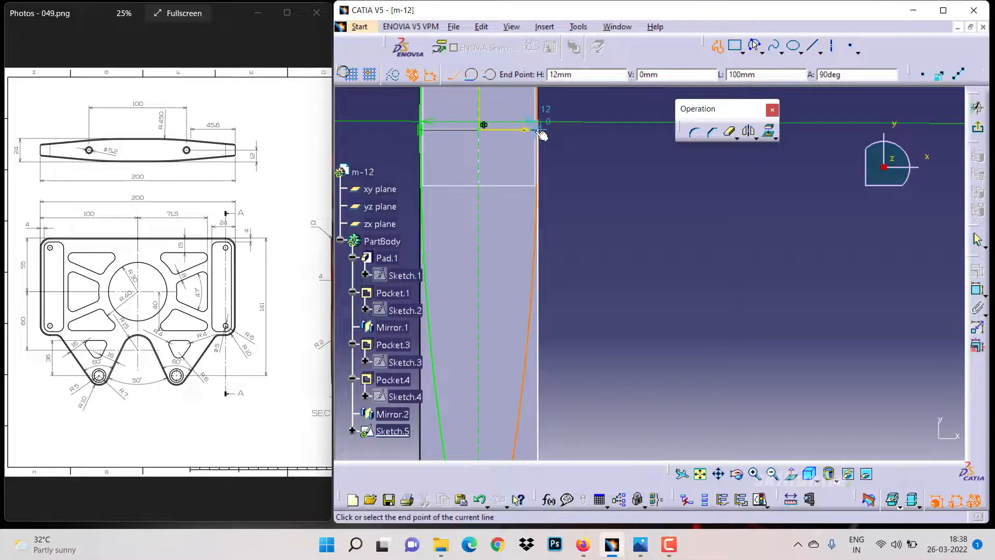
click(540, 130)
key(Escape)
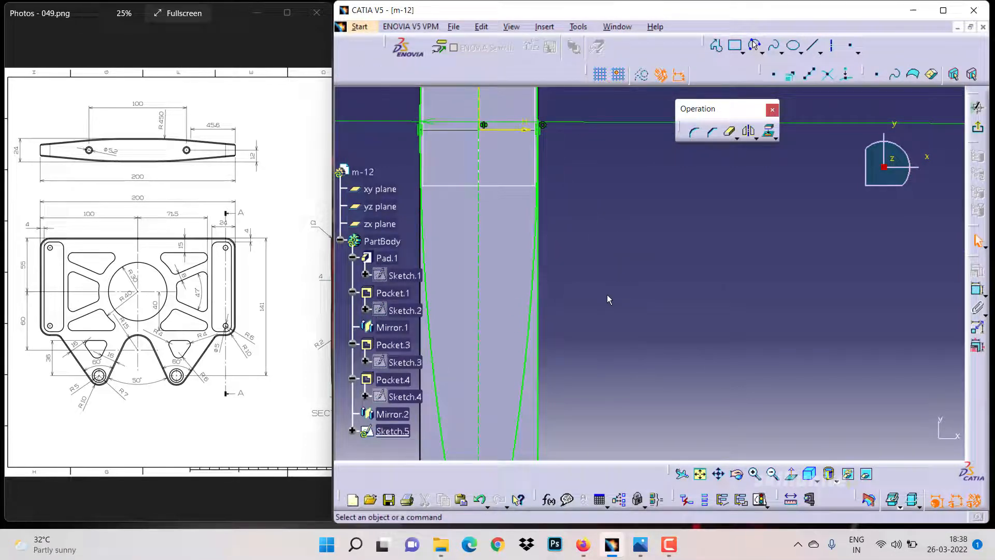
Zoom and pan around the sketch to examine the arc and line ends at the plate's edges
click(534, 384)
click(584, 260)
click(709, 476)
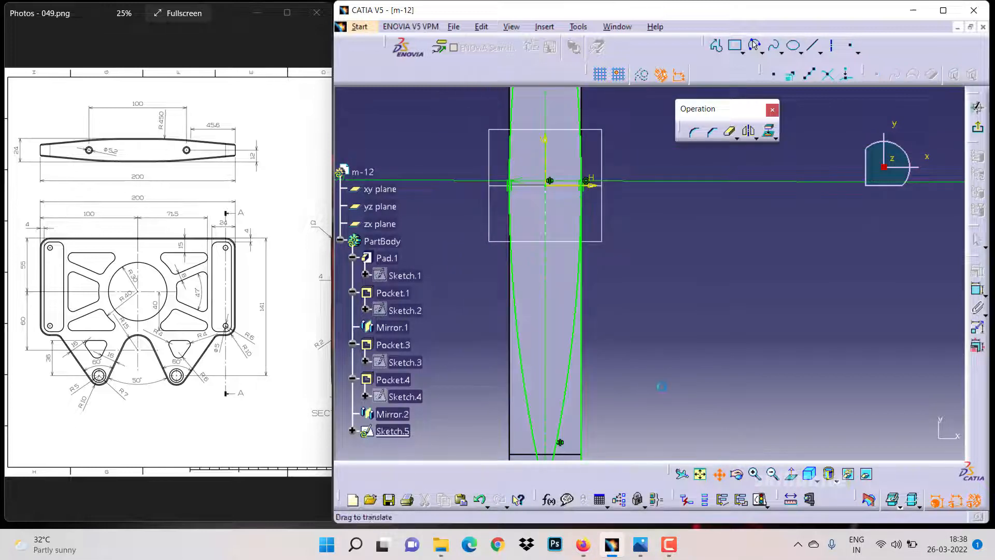
mouse_move(661, 387)
mouse_down()
mouse_move(661, 308)
mouse_move(664, 399)
mouse_move(669, 348)
mouse_up()
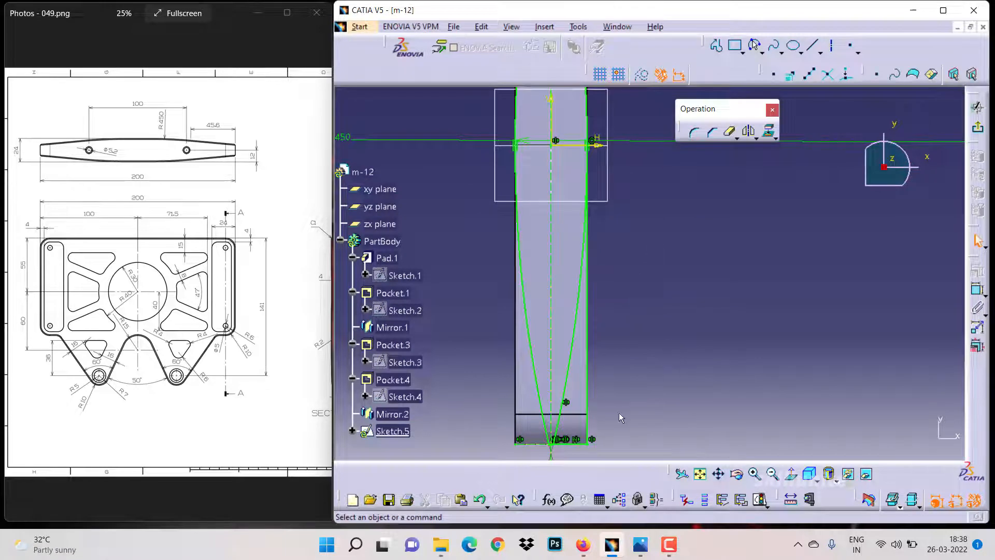
click(753, 475)
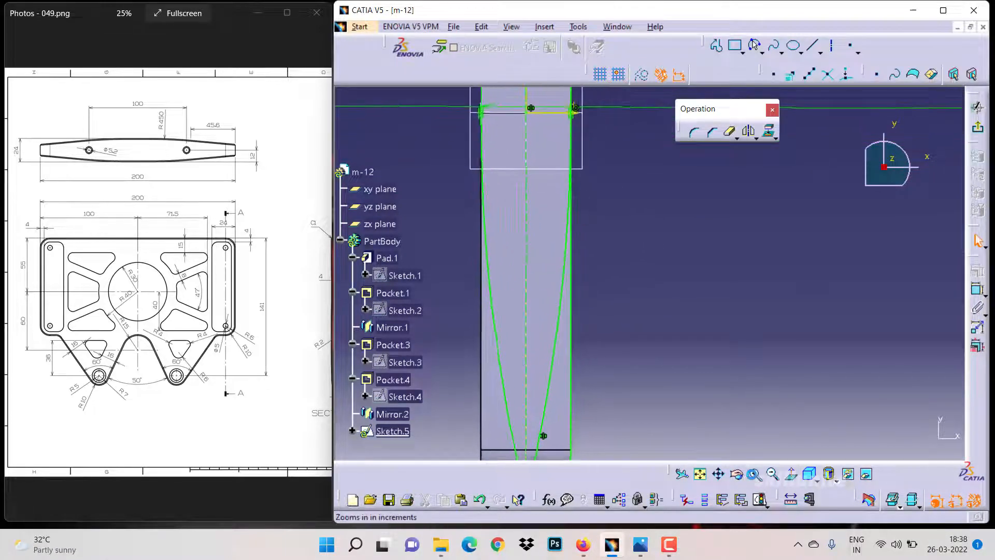
click(718, 474)
drag(685, 456, 662, 275)
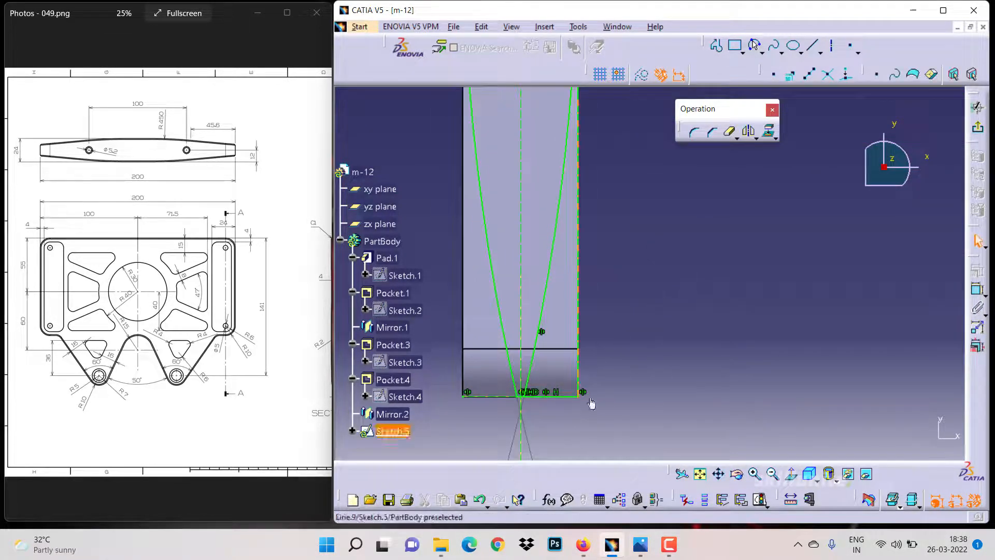
click(753, 474)
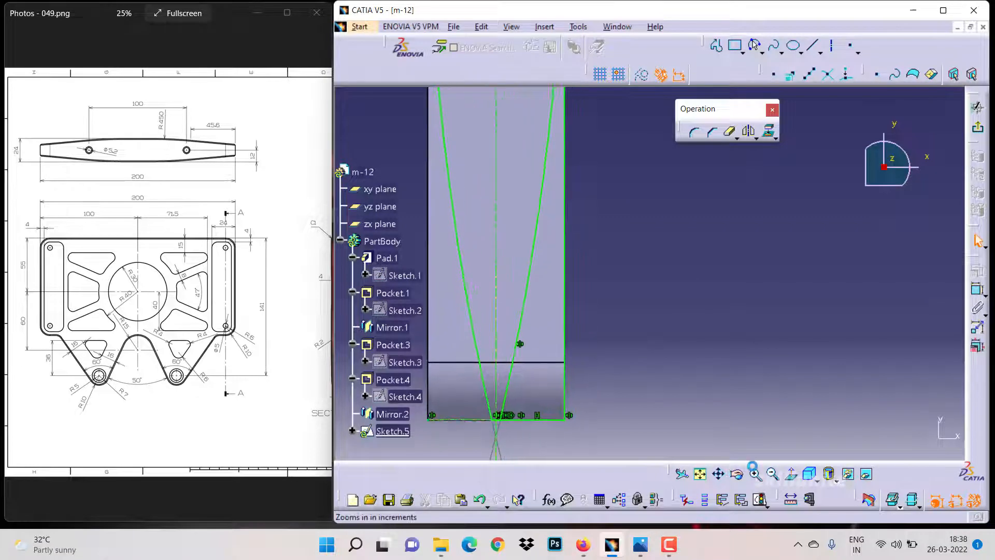
click(719, 474)
mouse_move(677, 417)
mouse_down()
mouse_move(770, 275)
mouse_move(797, 258)
mouse_up()
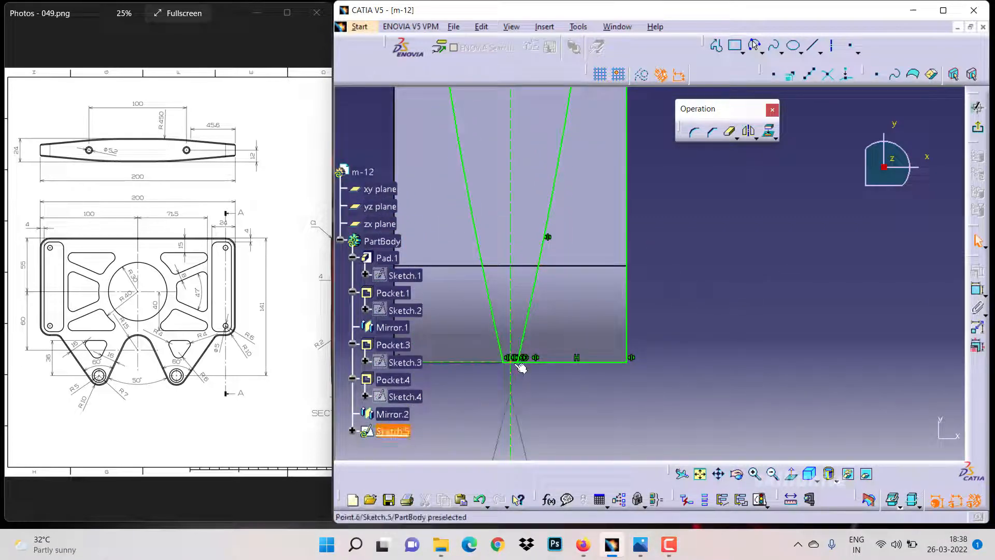
click(754, 474)
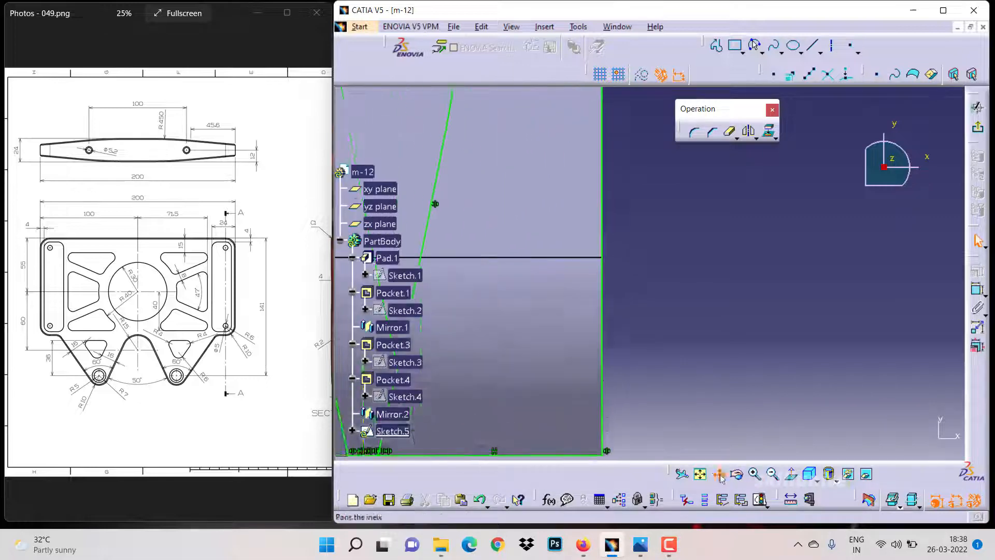
click(771, 473)
click(718, 474)
drag(622, 150, 621, 373)
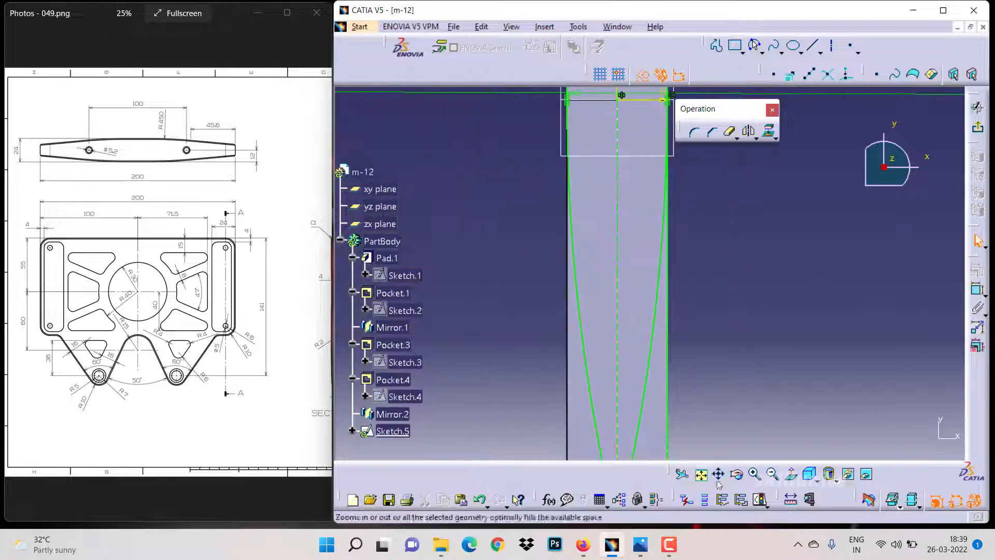
click(719, 475)
drag(622, 103, 624, 445)
click(749, 473)
click(570, 318)
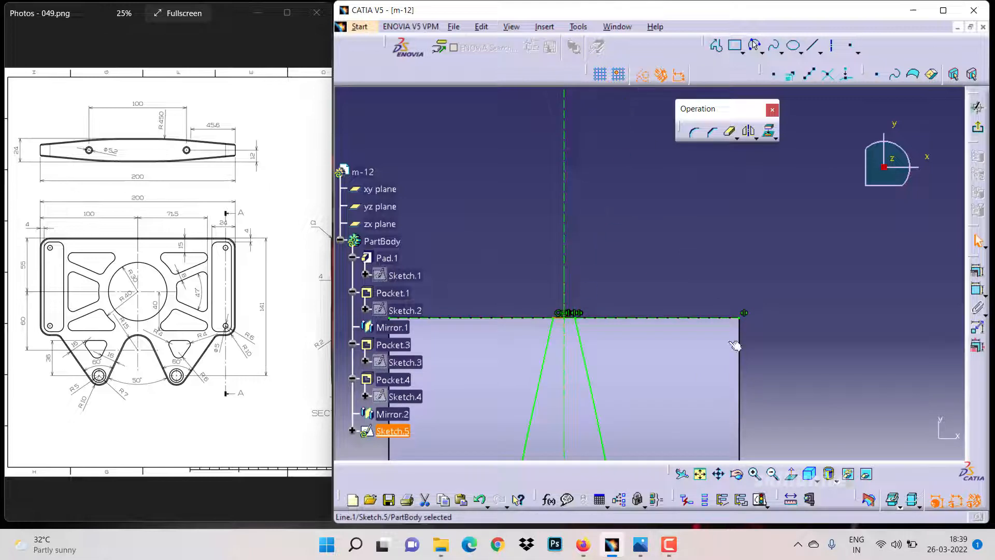
click(772, 473)
click(719, 474)
drag(713, 429, 665, 99)
click(718, 474)
drag(718, 451, 708, 249)
Quick-trim a sketch segment near the horizontal axis and undo the trim
double_click(730, 132)
click(624, 202)
click(508, 204)
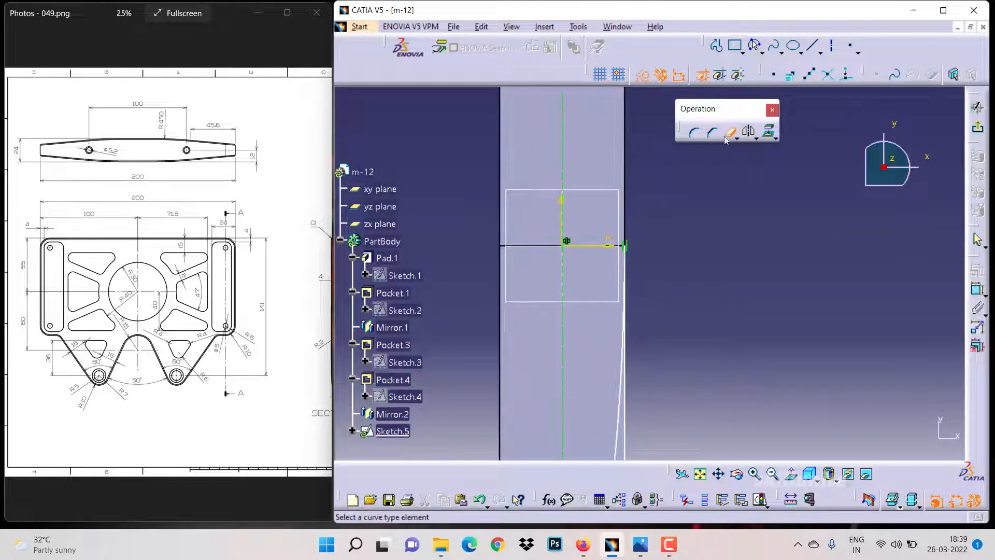
key(ctrl+z)
Mirror the bottom-edge profile lines about the vertical axis
click(718, 474)
mouse_move(710, 414)
mouse_down()
mouse_move(711, 187)
mouse_move(699, 408)
mouse_move(651, 362)
mouse_move(627, 206)
mouse_move(744, 223)
mouse_up()
click(772, 473)
click(636, 412)
ctrl+click(618, 431)
click(749, 131)
click(598, 291)
Quick-trim the excess segments of the arcs near the horizontal axis
click(719, 474)
click(730, 131)
click(555, 237)
click(977, 288)
click(555, 436)
key(ctrl+z)
click(729, 132)
click(551, 217)
Move the lower end point of the trimmed sketch line along the plate's bottom edge
click(718, 474)
click(719, 474)
click(754, 473)
click(430, 240)
click(718, 474)
mouse_move(623, 387)
mouse_down()
mouse_move(748, 375)
mouse_move(767, 408)
mouse_up()
click(754, 474)
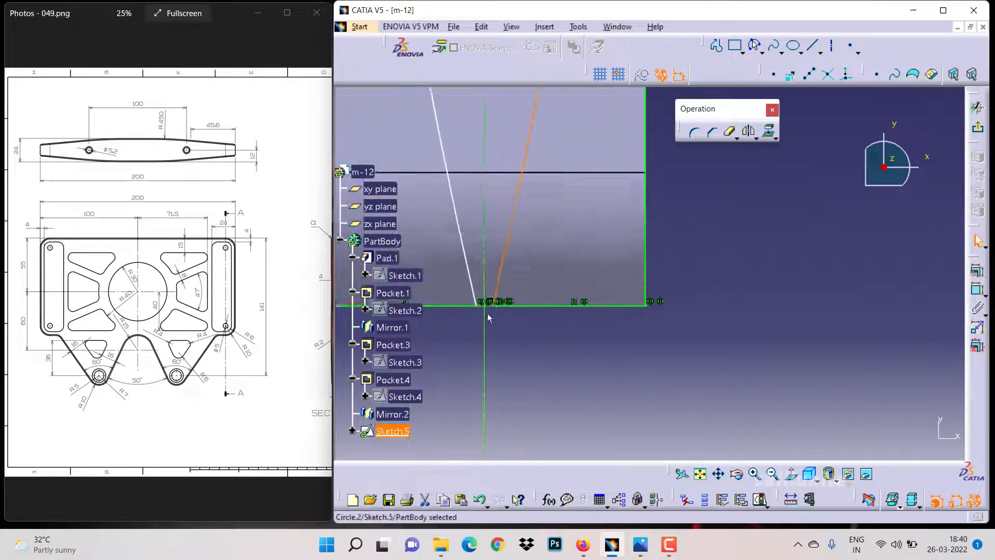
drag(488, 308, 501, 310)
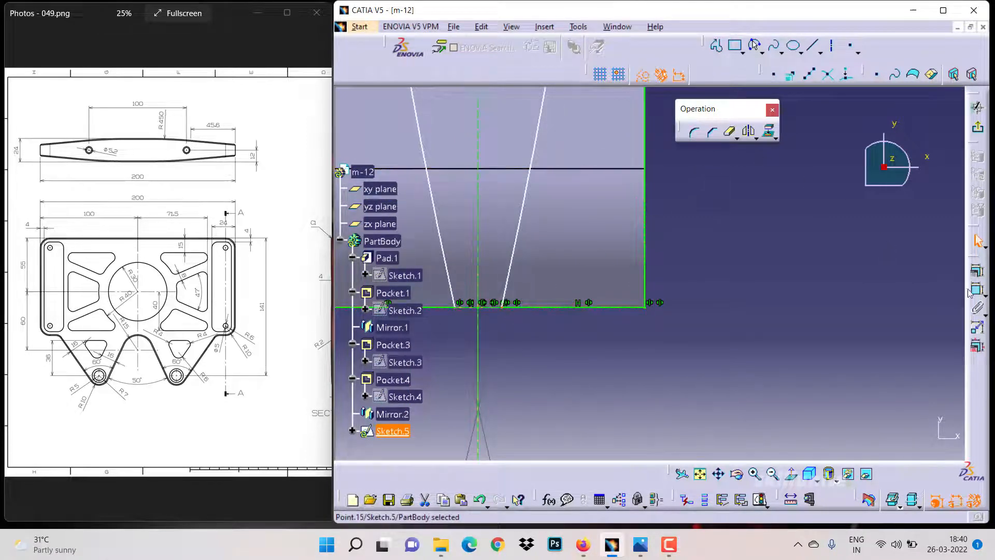
Dimension the distance between the lower end points of the tapered side lines
click(461, 307)
double_click(536, 372)
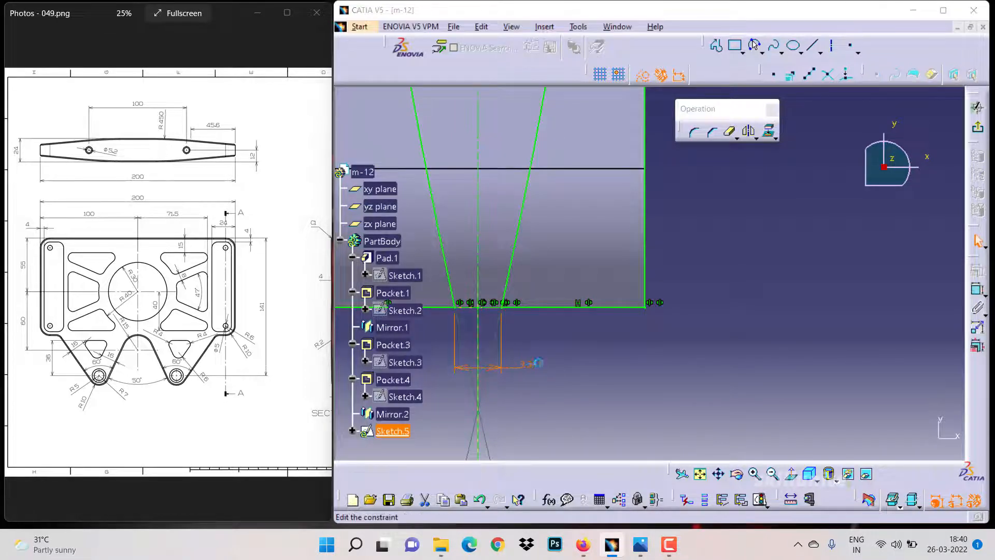
key(Return)
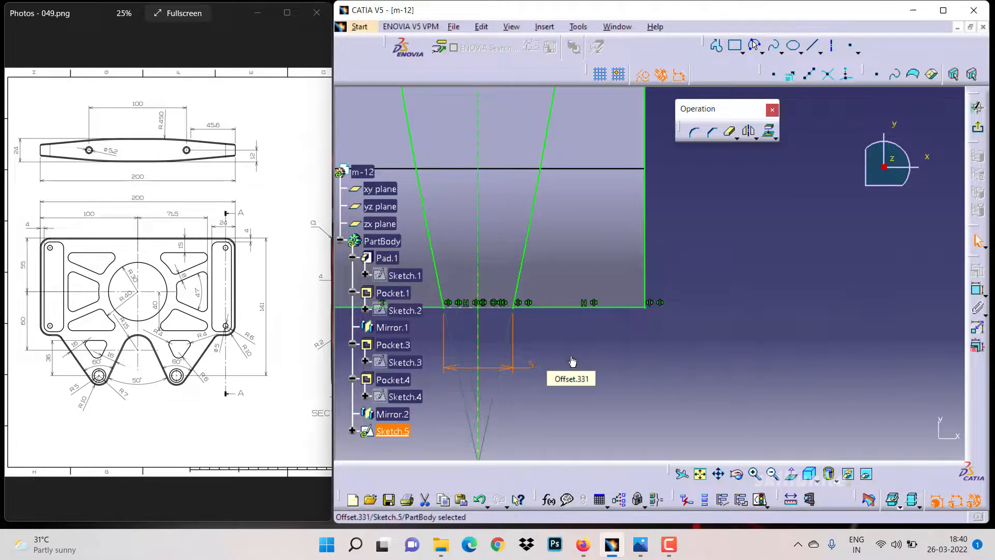
Leave the sketch and pocket the tapered side profile with the Up to last depth type
click(773, 473)
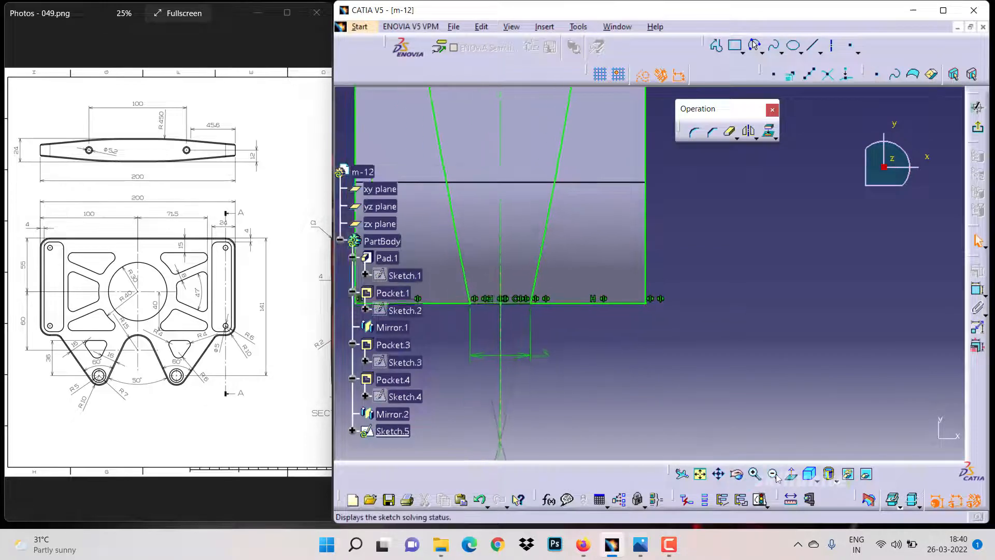
click(775, 474)
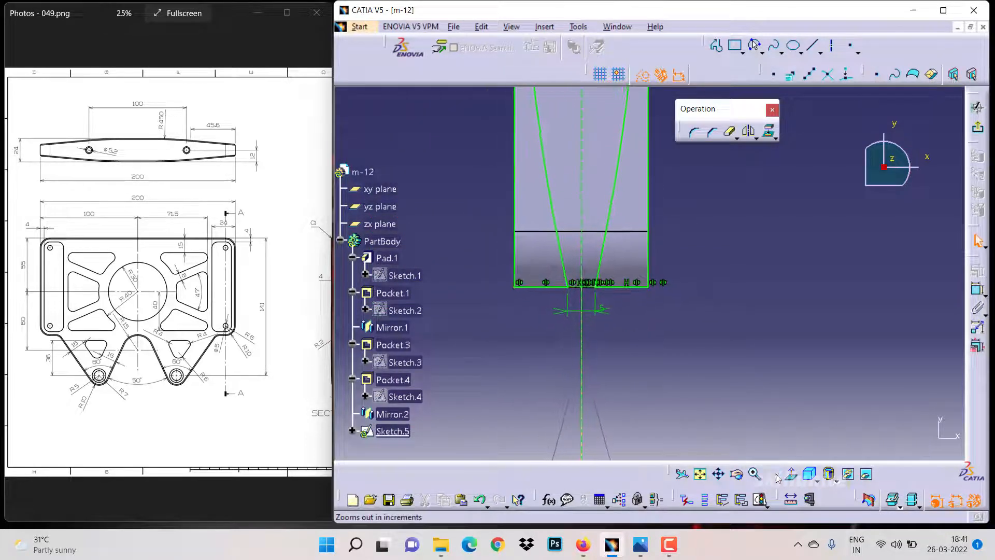
click(775, 475)
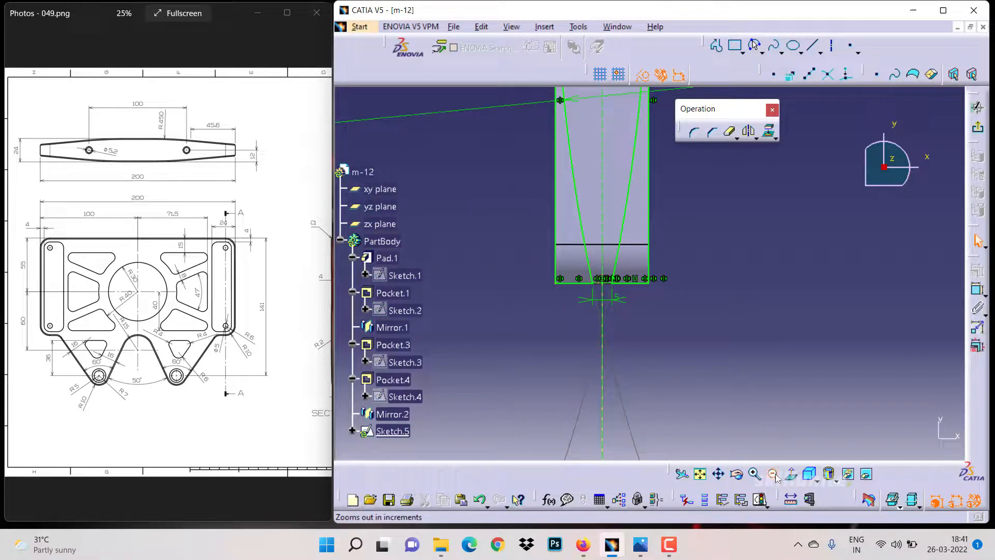
click(773, 474)
click(773, 473)
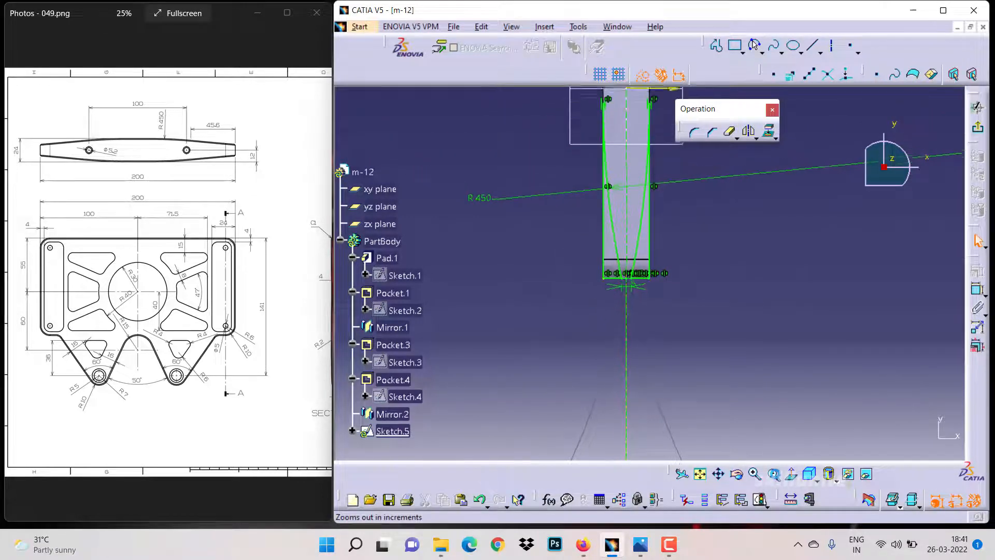
click(772, 474)
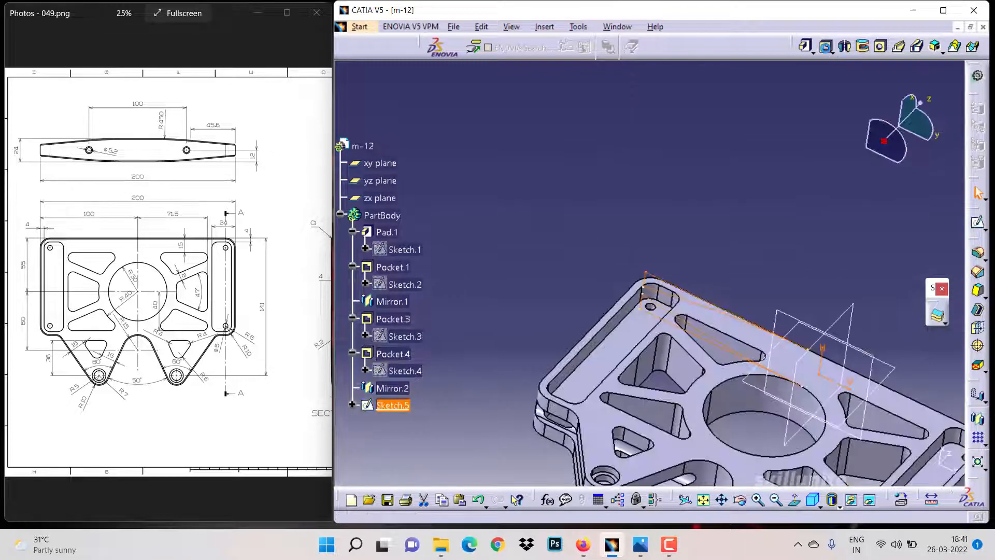
click(827, 46)
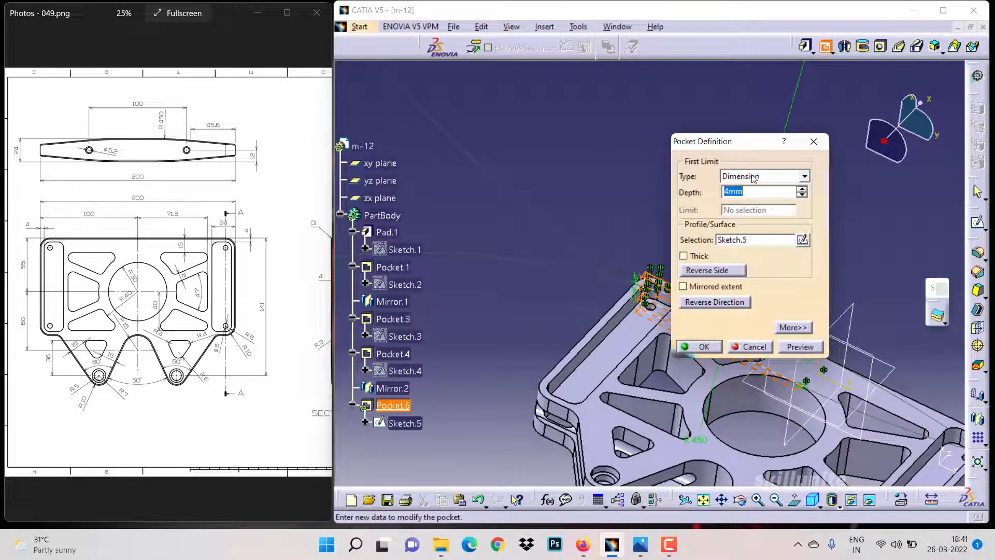
click(753, 177)
click(748, 208)
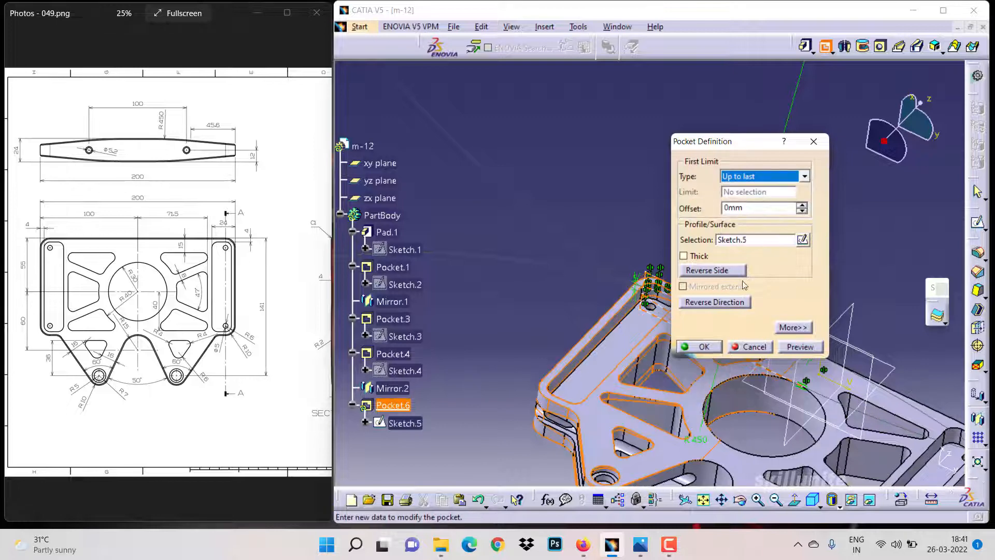
click(716, 345)
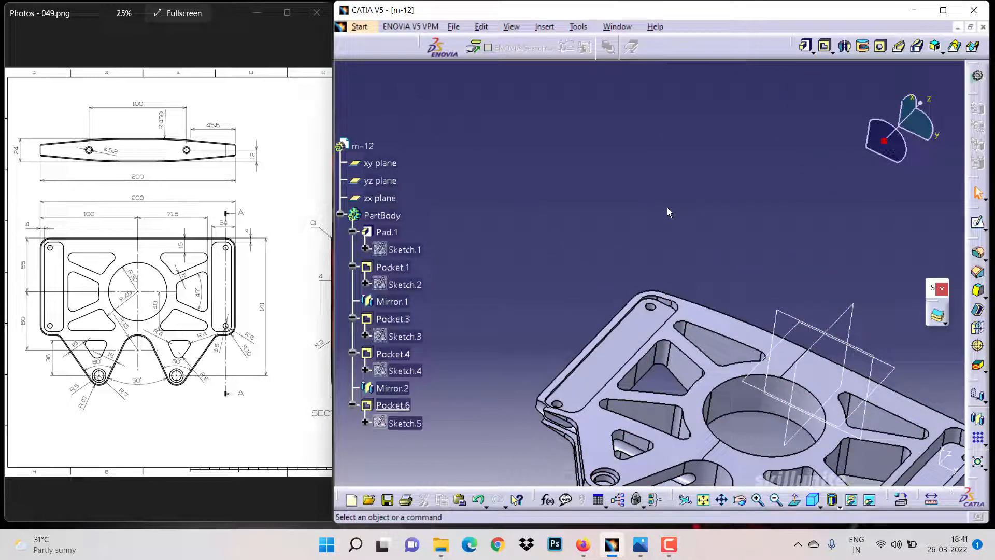
Reopen the profile sketch and turn the 5mm dimension between the lower end points into a reference dimension
click(405, 424)
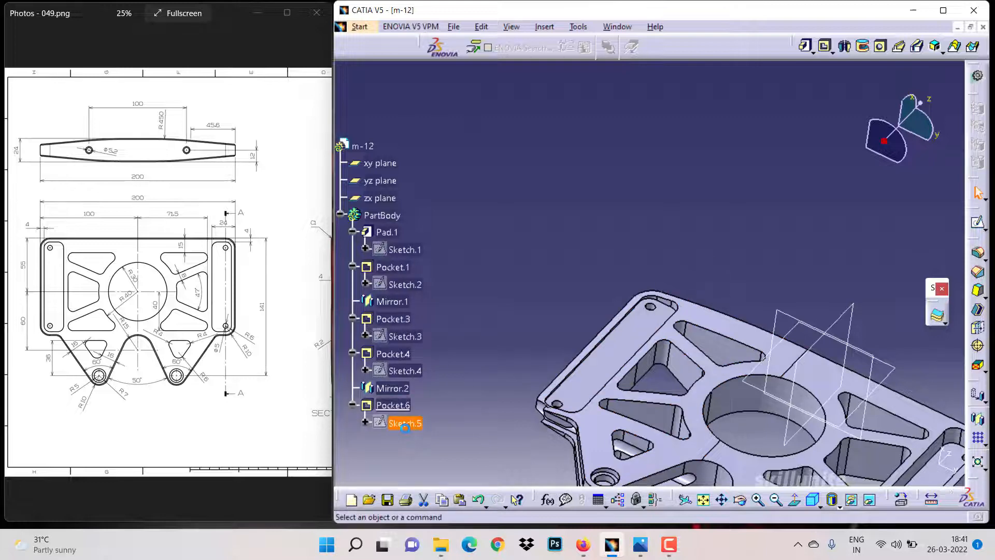
double_click(404, 424)
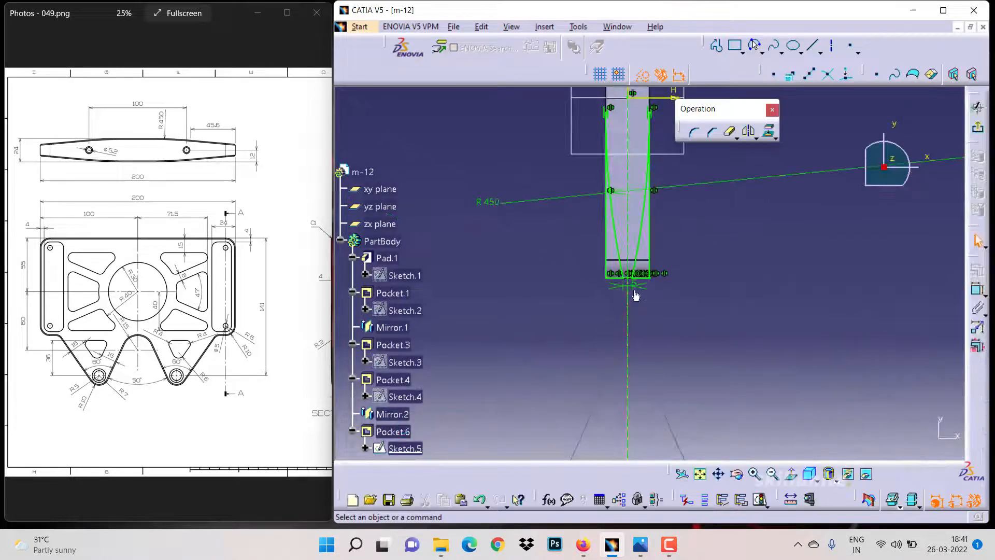
right_click(634, 285)
click(632, 283)
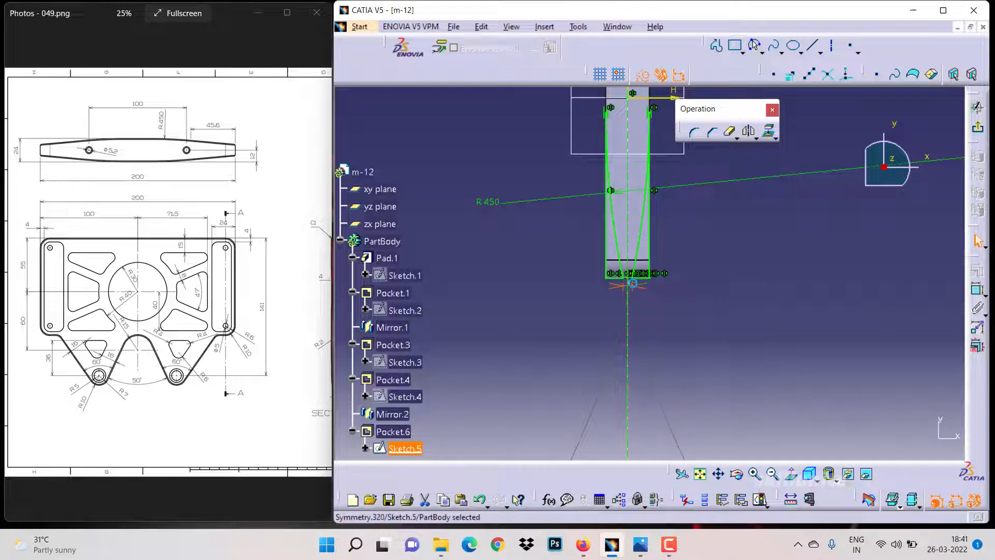
double_click(633, 283)
click(772, 328)
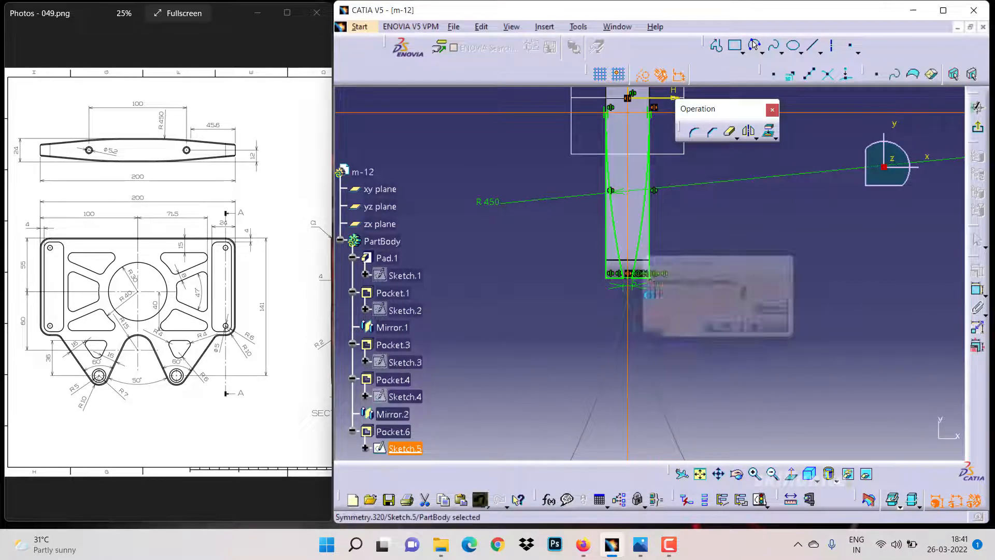
double_click(627, 285)
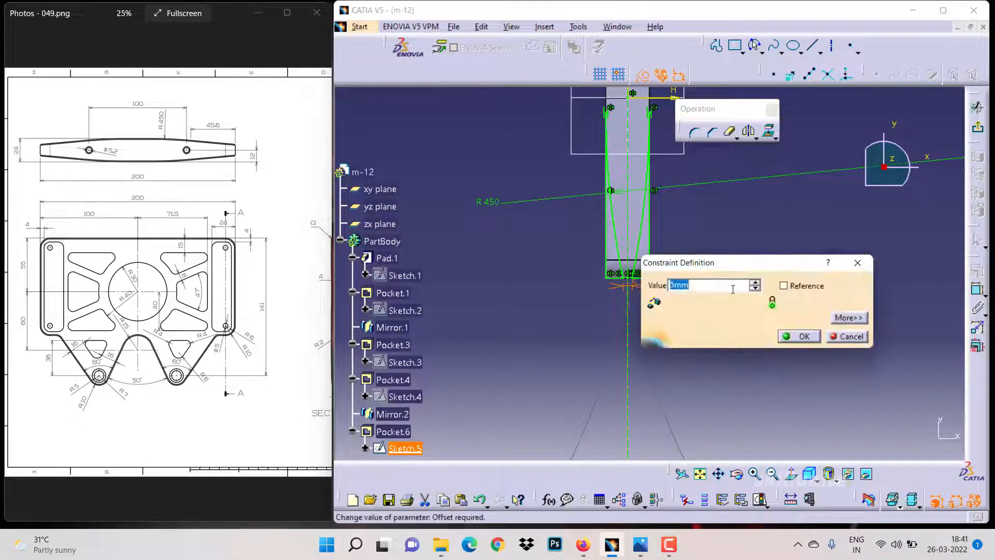
click(792, 290)
click(798, 335)
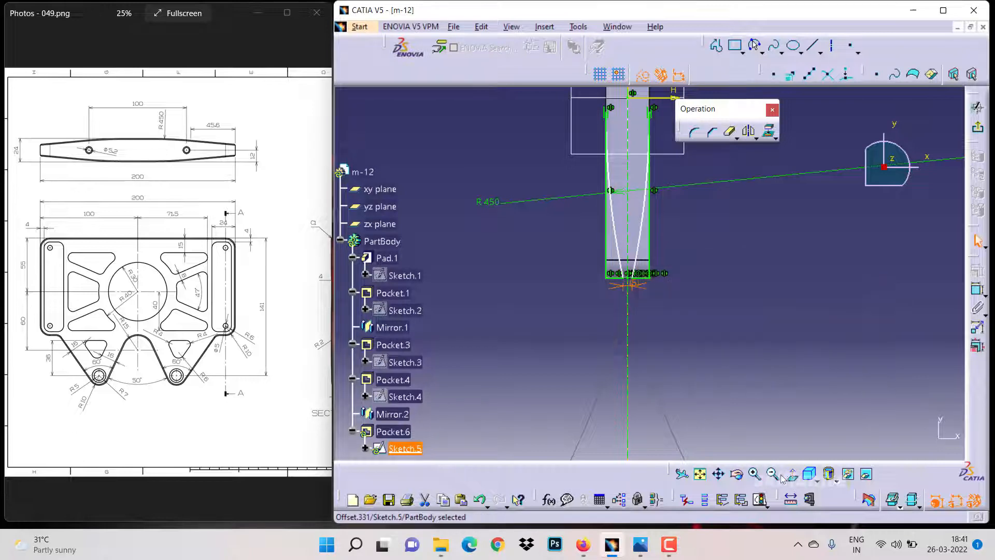
Make the upper end point of the tapered profile coincident with the horizontal axis
middle_drag(715, 198, 690, 331)
click(689, 329)
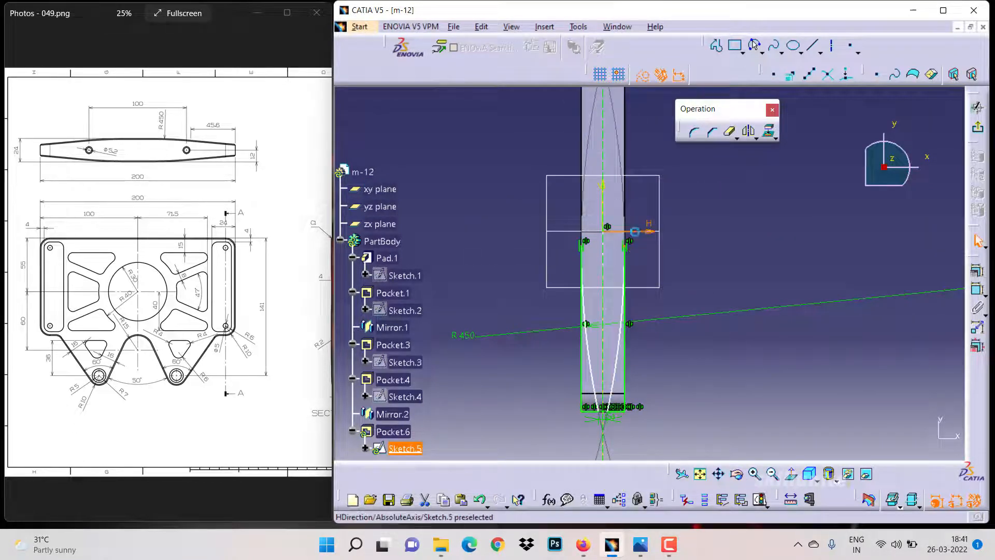
click(977, 270)
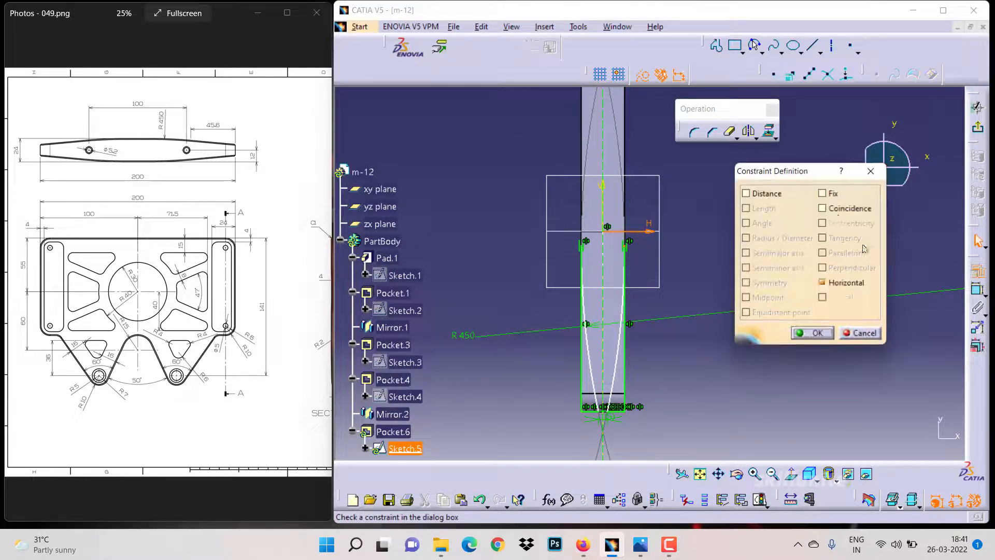
click(822, 208)
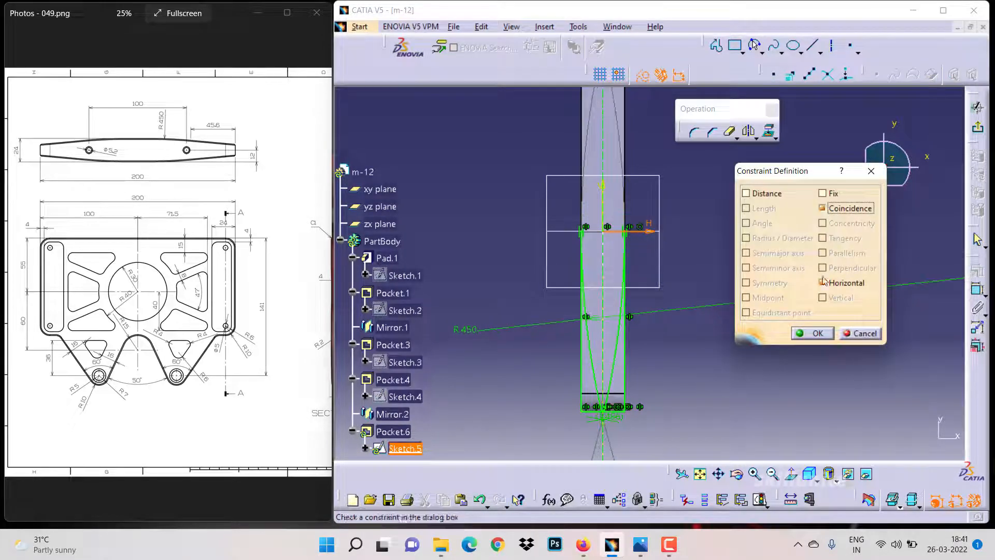
click(812, 333)
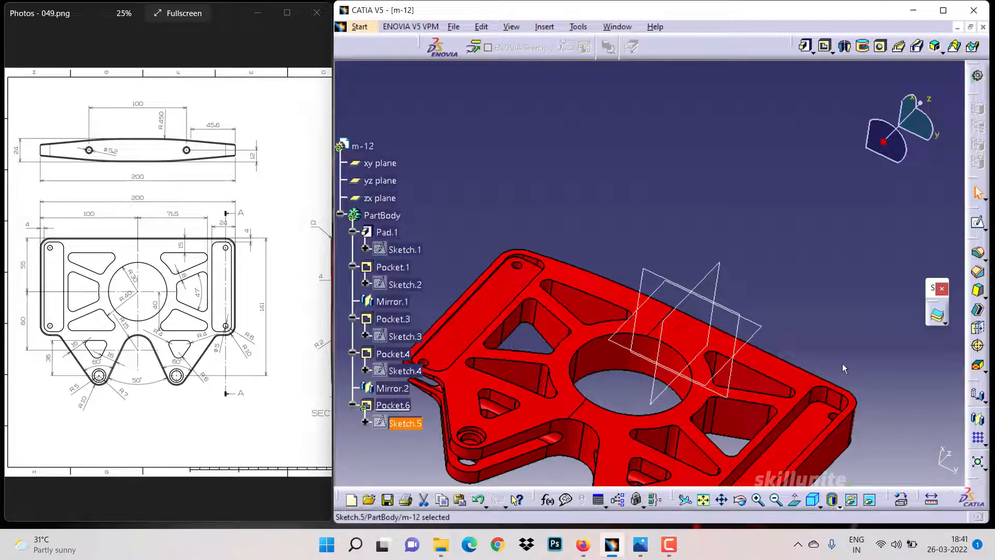
Update the part and undo the pocket made from the profile sketch
key(ctrl+u)
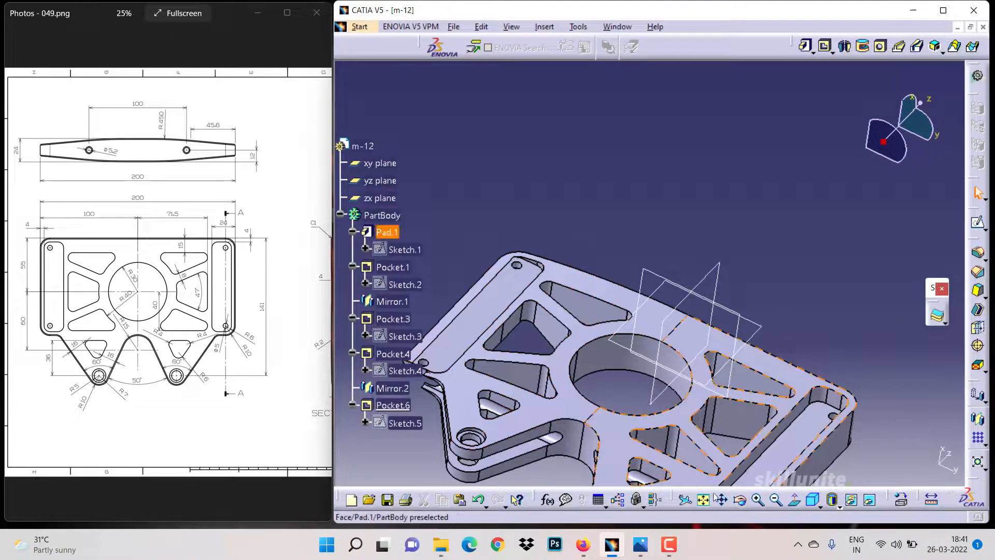
drag(738, 504, 641, 421)
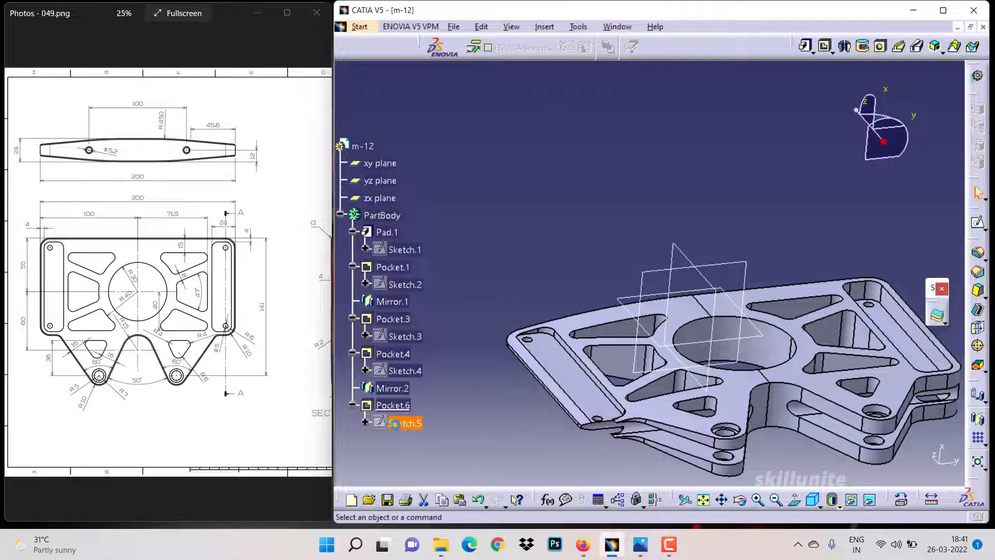
double_click(404, 424)
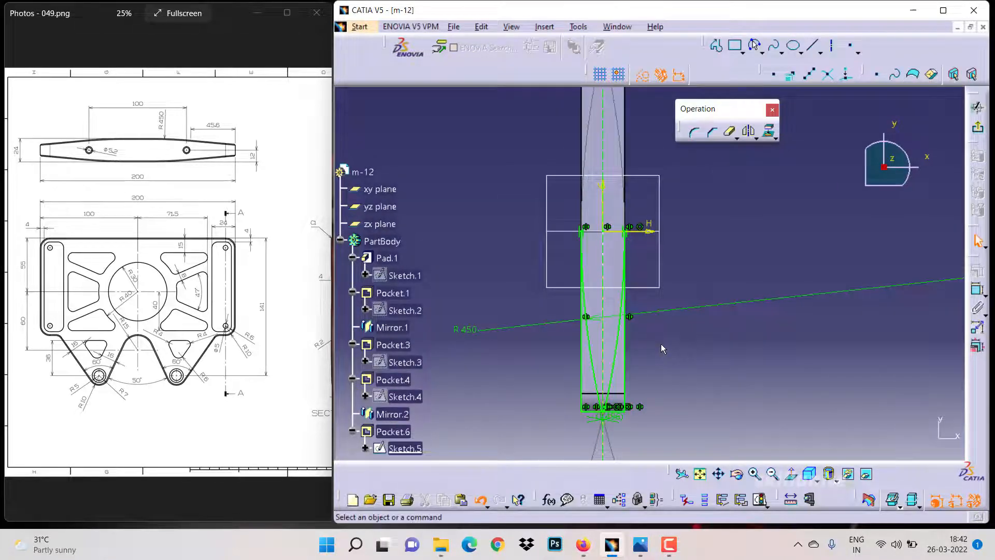
key(ctrl+z)
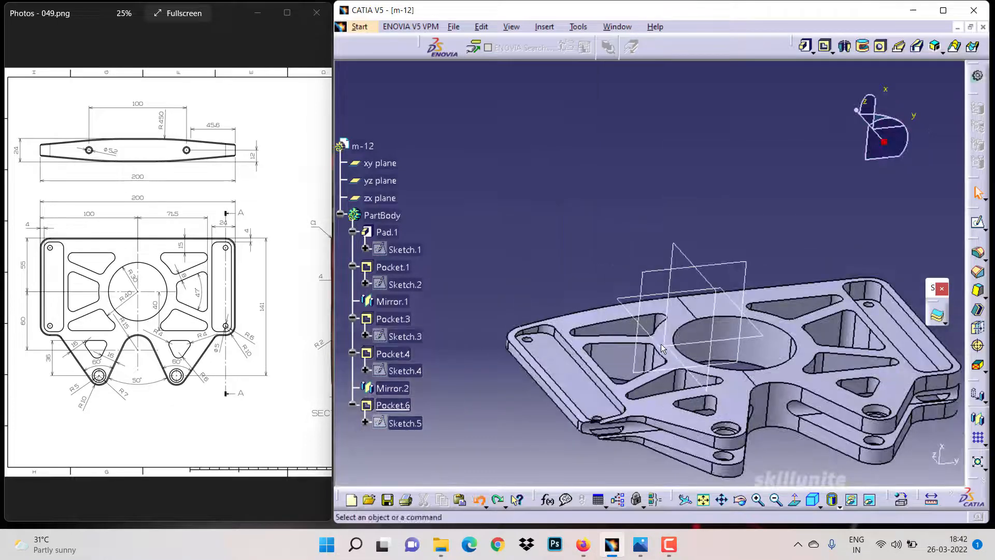
key(ctrl+z)
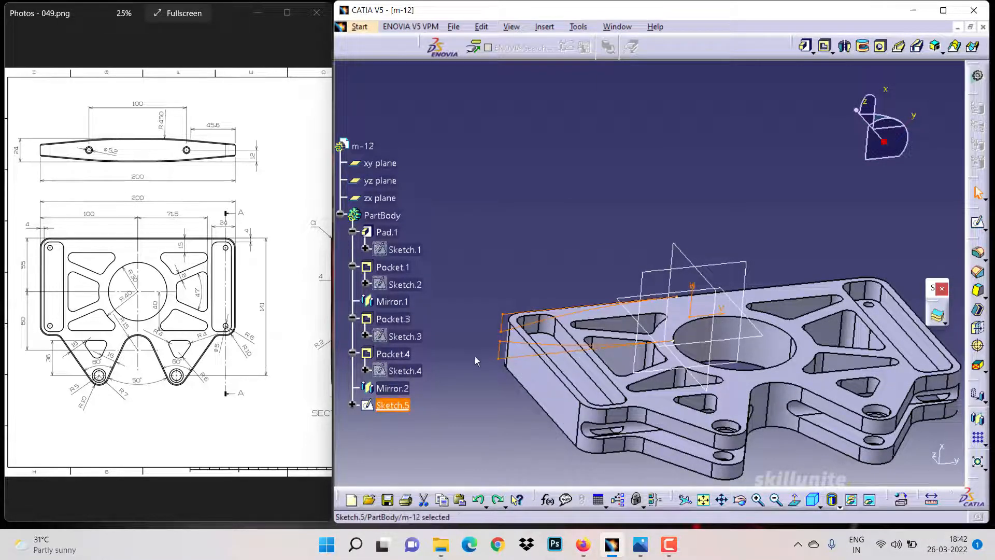
Recreate the pocket from the tapered profile sketch using the Up to last type
click(821, 47)
click(777, 176)
click(760, 208)
click(802, 346)
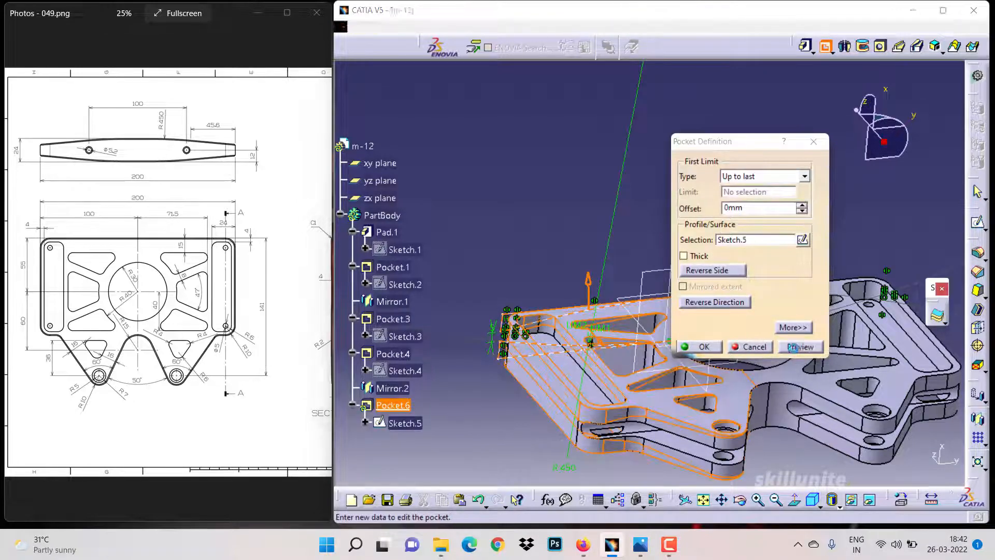
click(703, 346)
Inspect the tapered side profile in the sketch and on the part, and pan the reference drawing
double_click(409, 421)
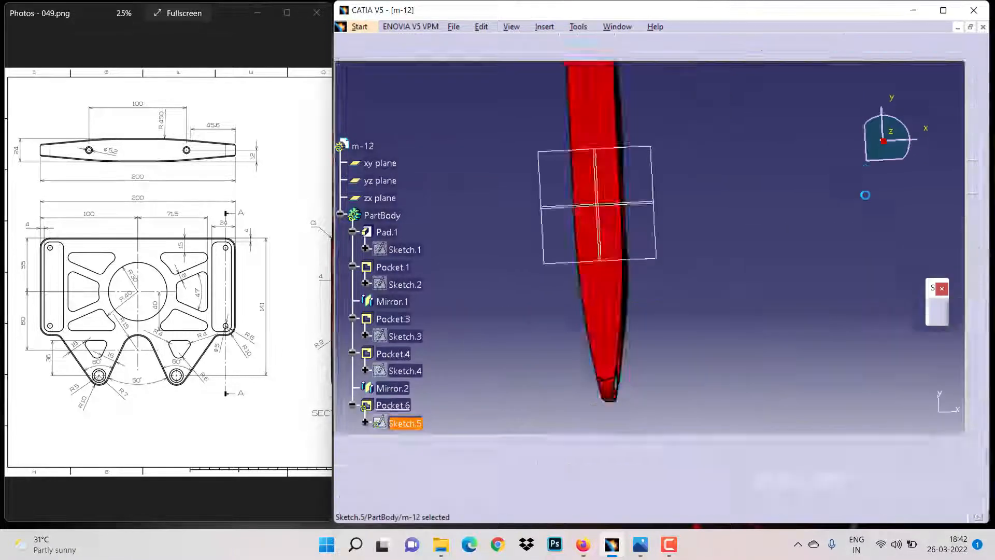
double_click(742, 459)
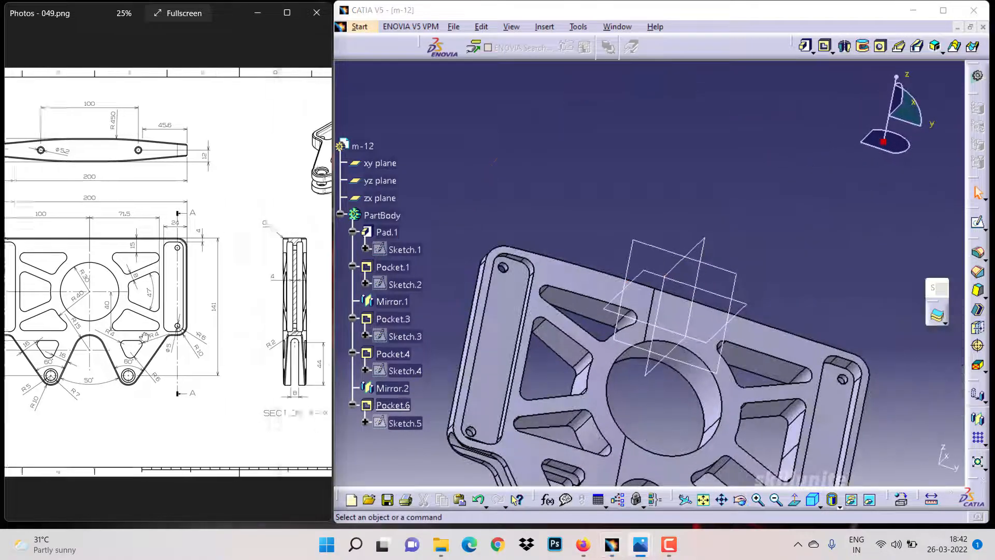
drag(645, 430, 565, 256)
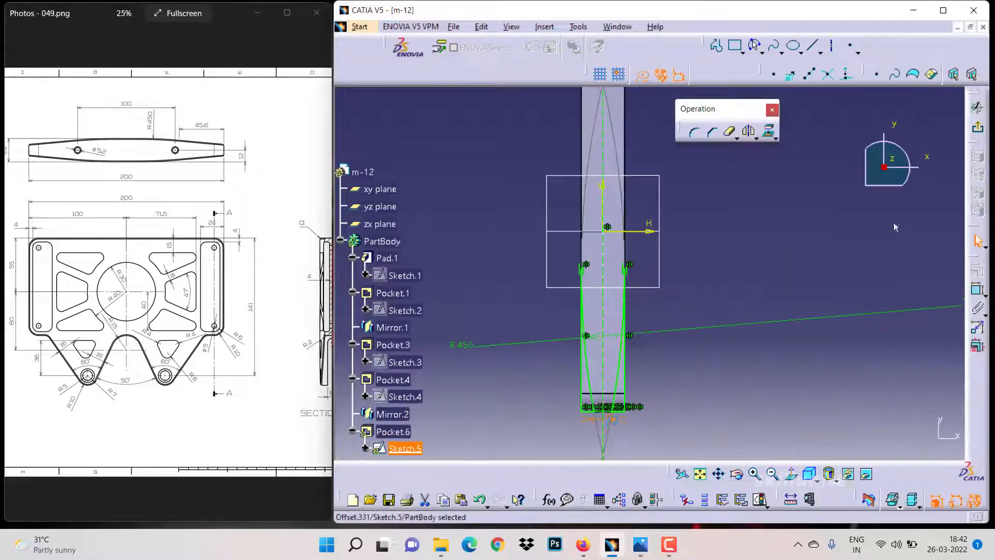
click(748, 131)
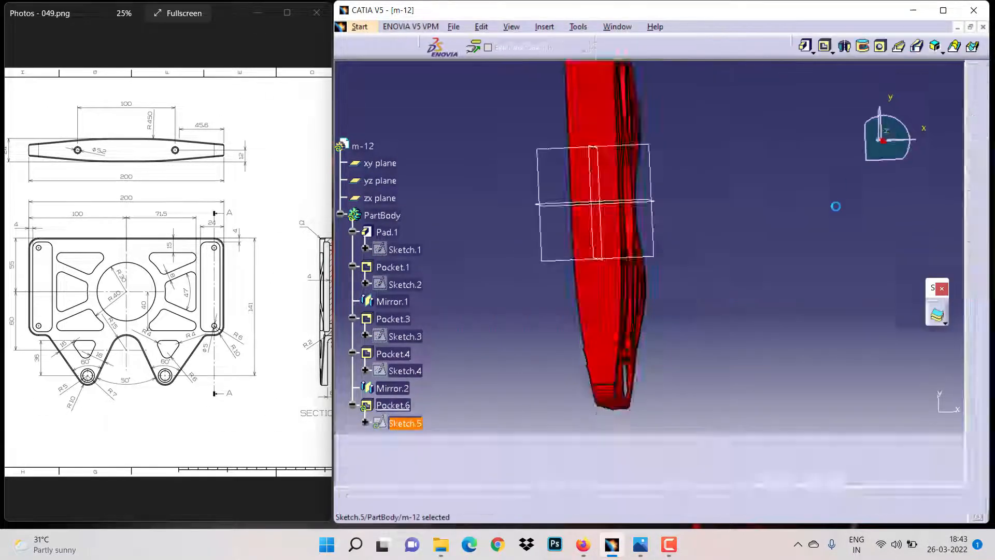
mouse_move(835, 206)
middle_down()
mouse_move(799, 237)
mouse_move(777, 195)
mouse_move(781, 337)
middle_up()
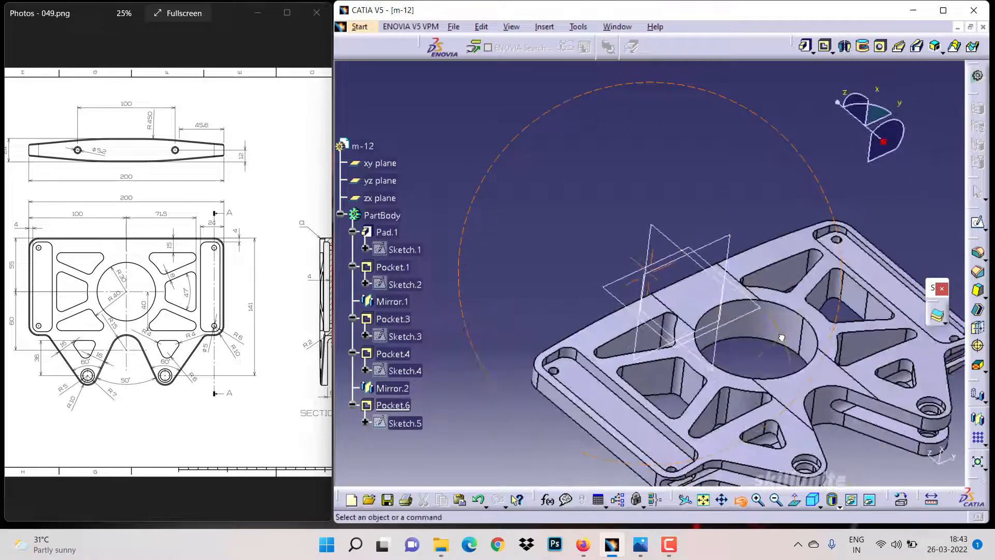
drag(171, 306, 52, 294)
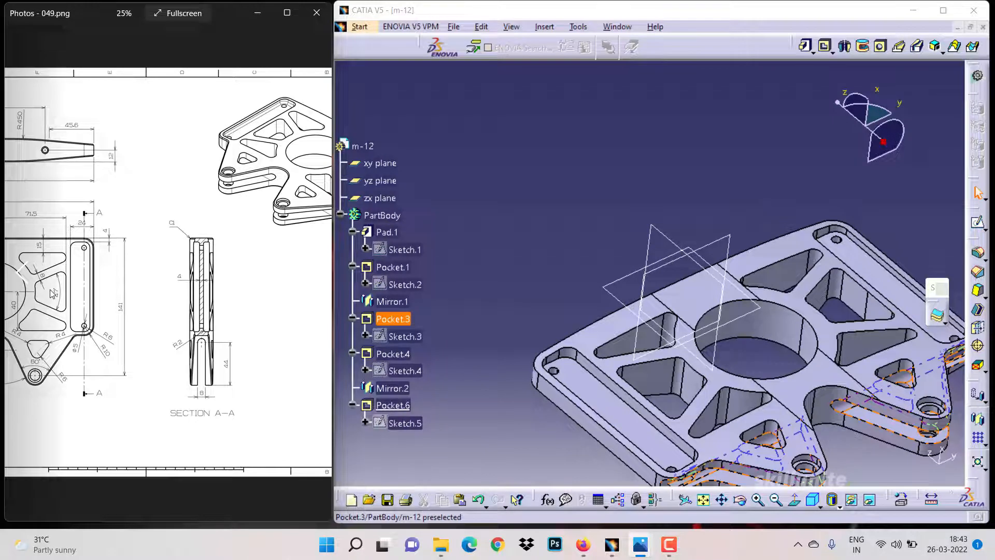